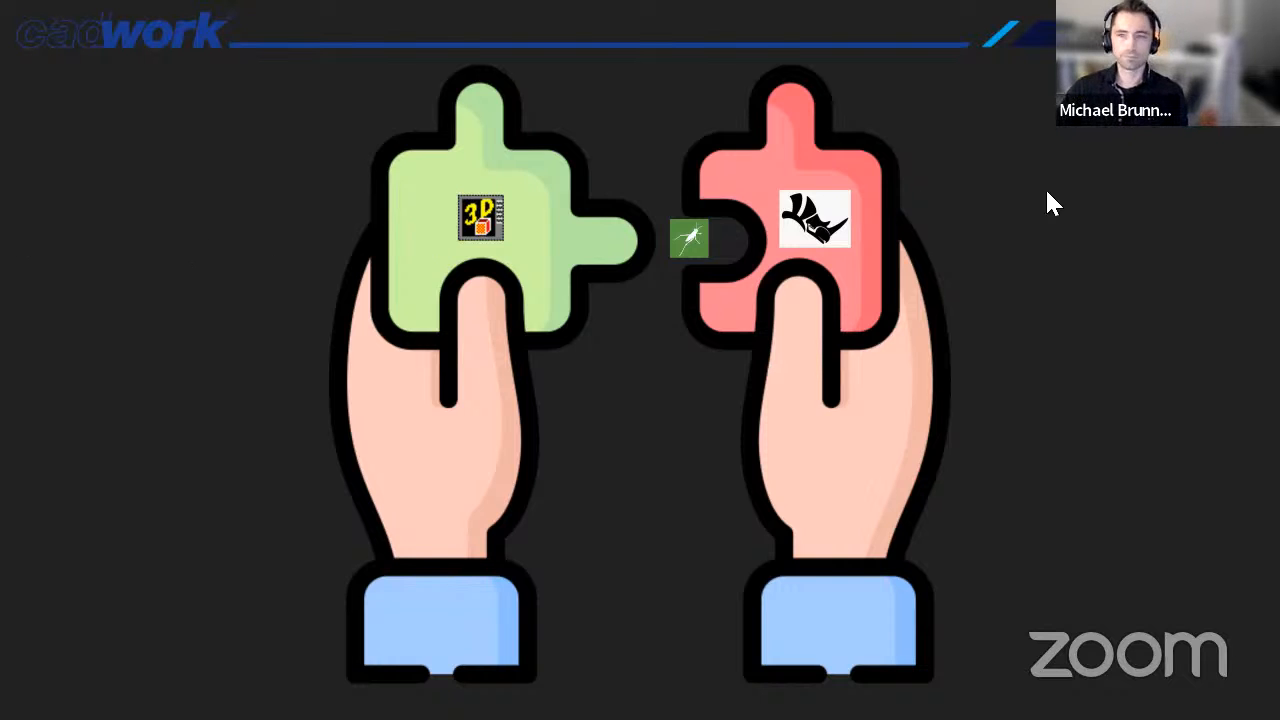
click(1188, 207)
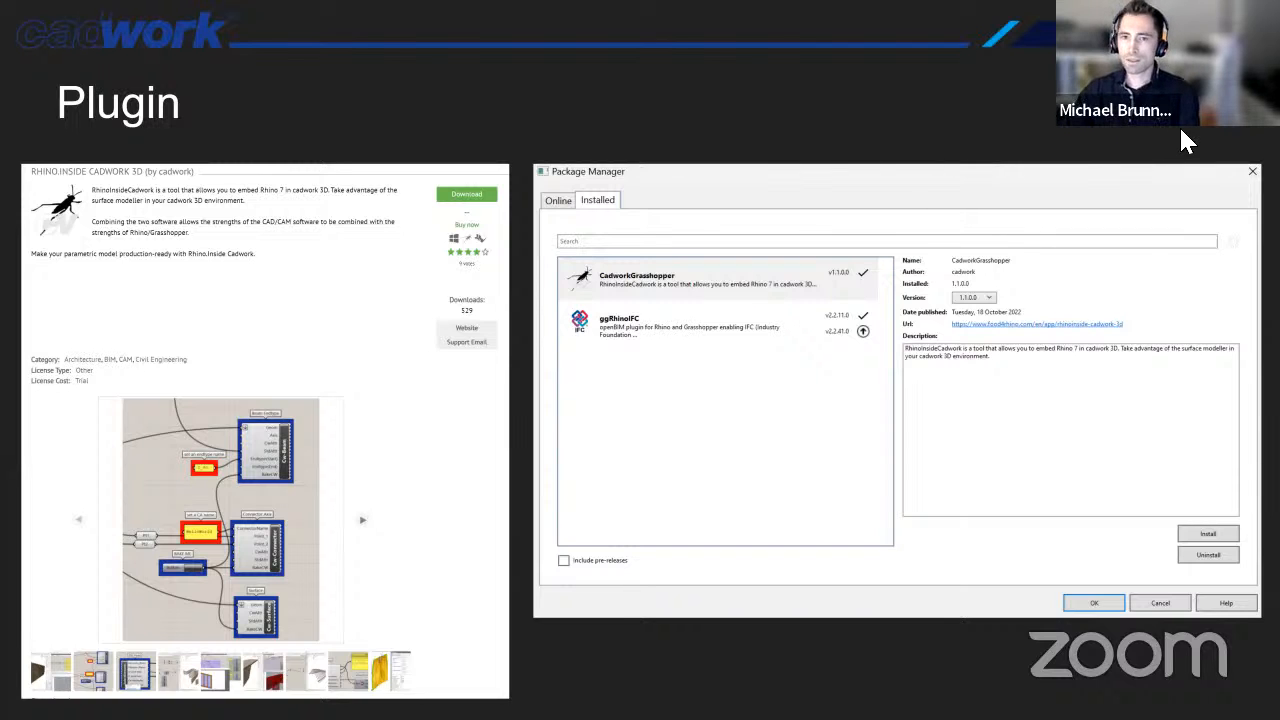
key(Right)
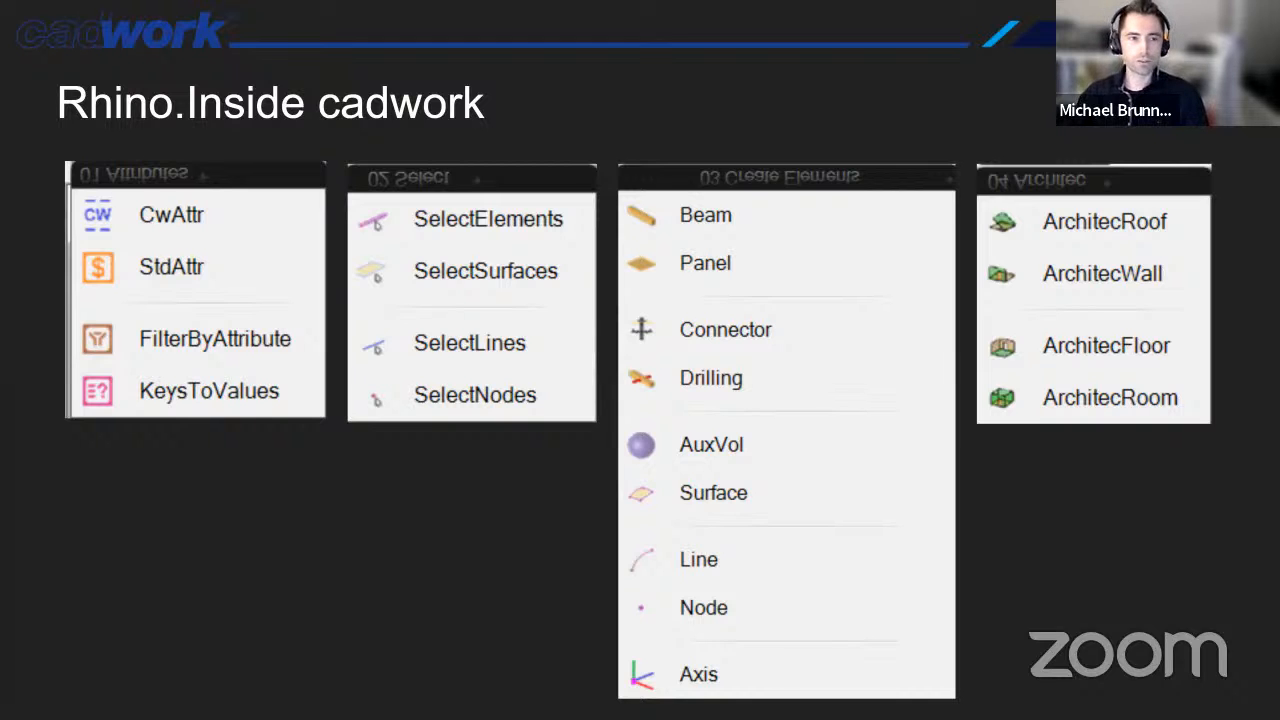
key(Right)
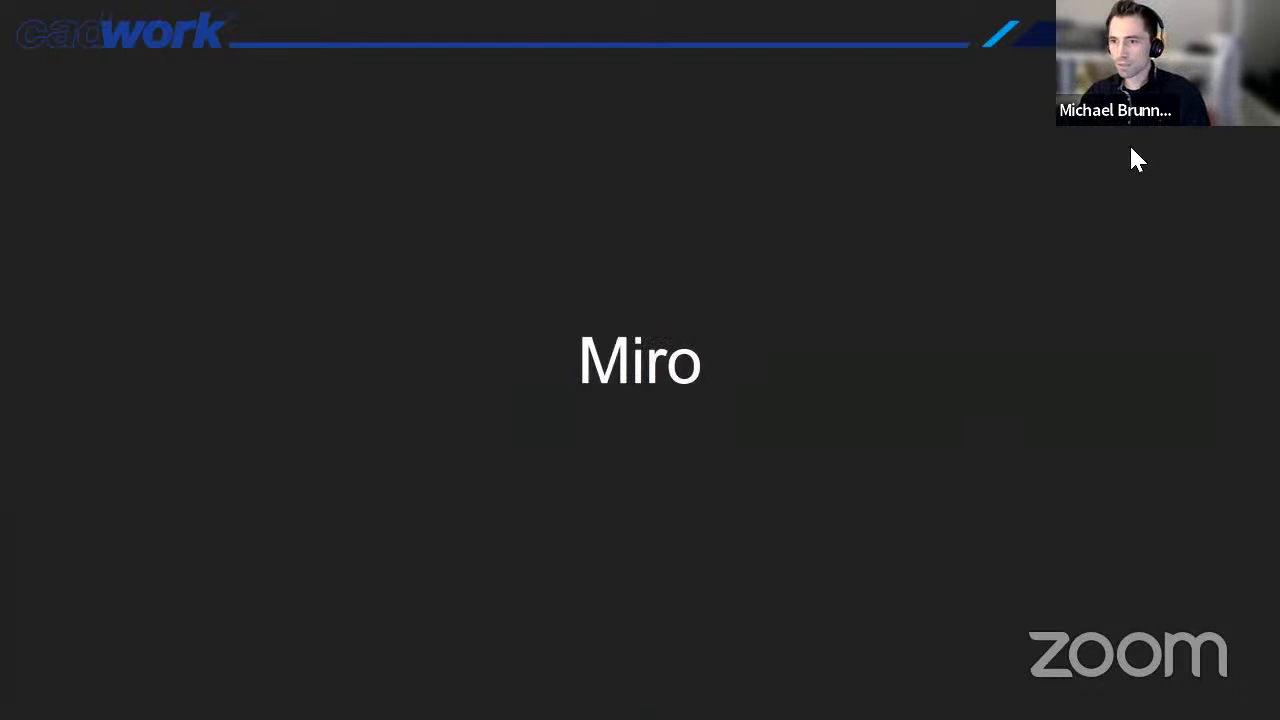
End the slideshow, switch to the Grasshopper, cadwork and Rhino workspace, and show the whole cadwork model shaded
key(Escape)
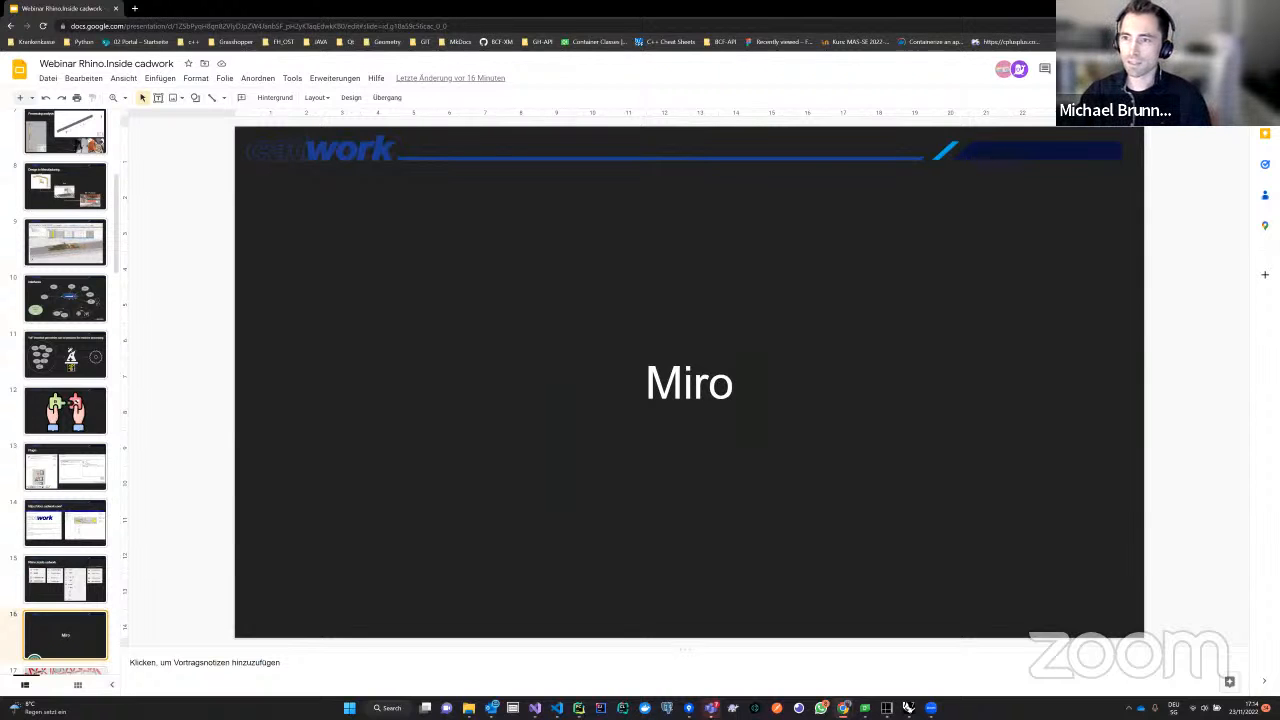
key(alt+Tab)
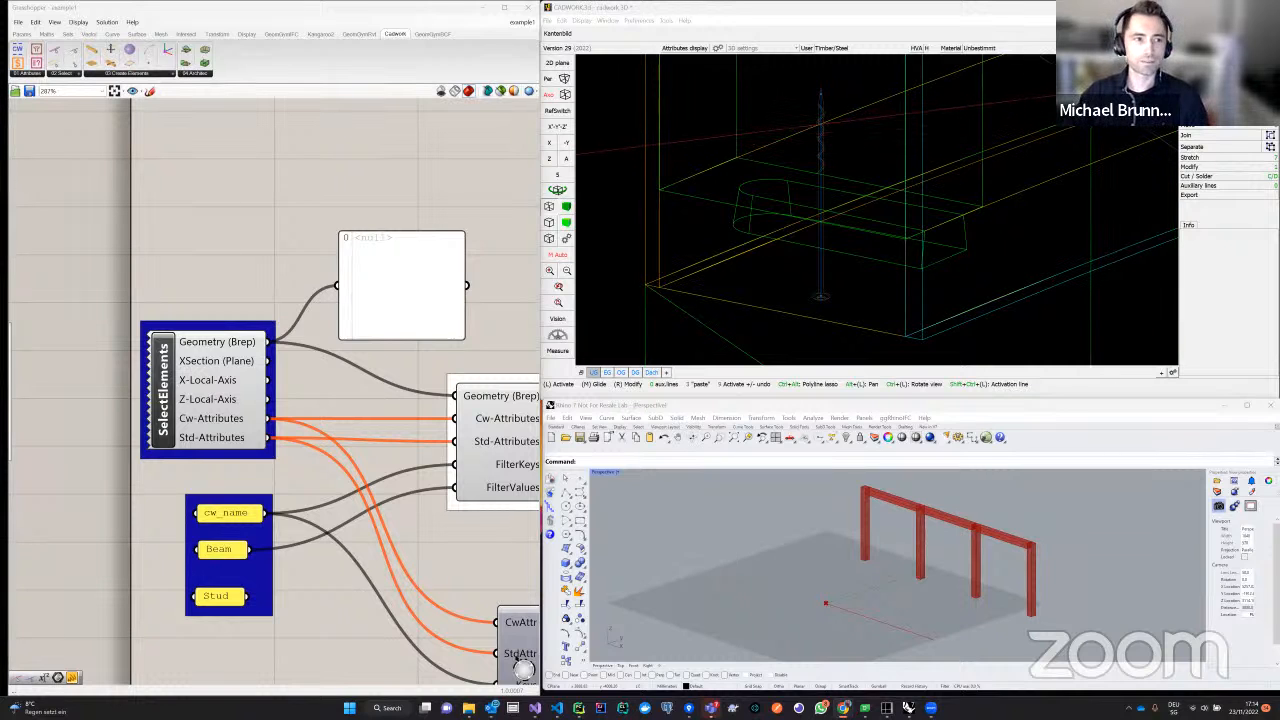
click(566, 207)
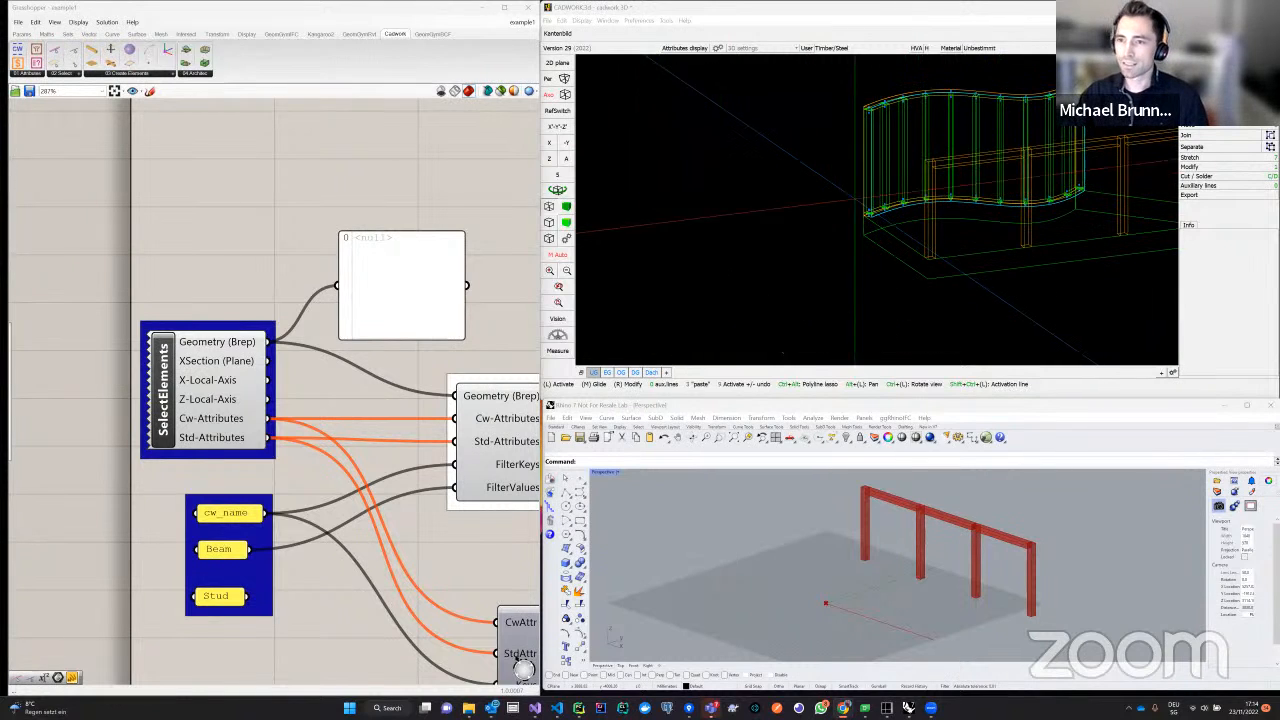
click(566, 222)
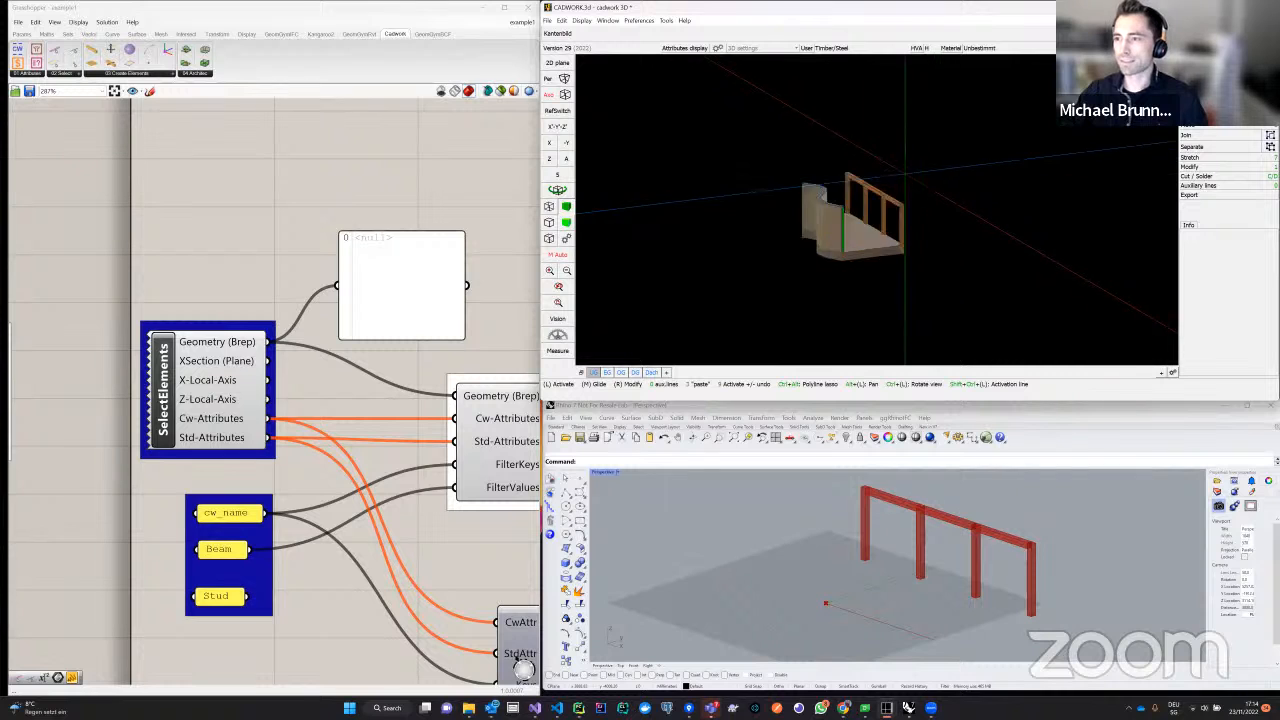
Delete the curved wall from the cadwork model, keeping the floor slab and the timber frame
drag(727, 130, 819, 280)
key(Delete)
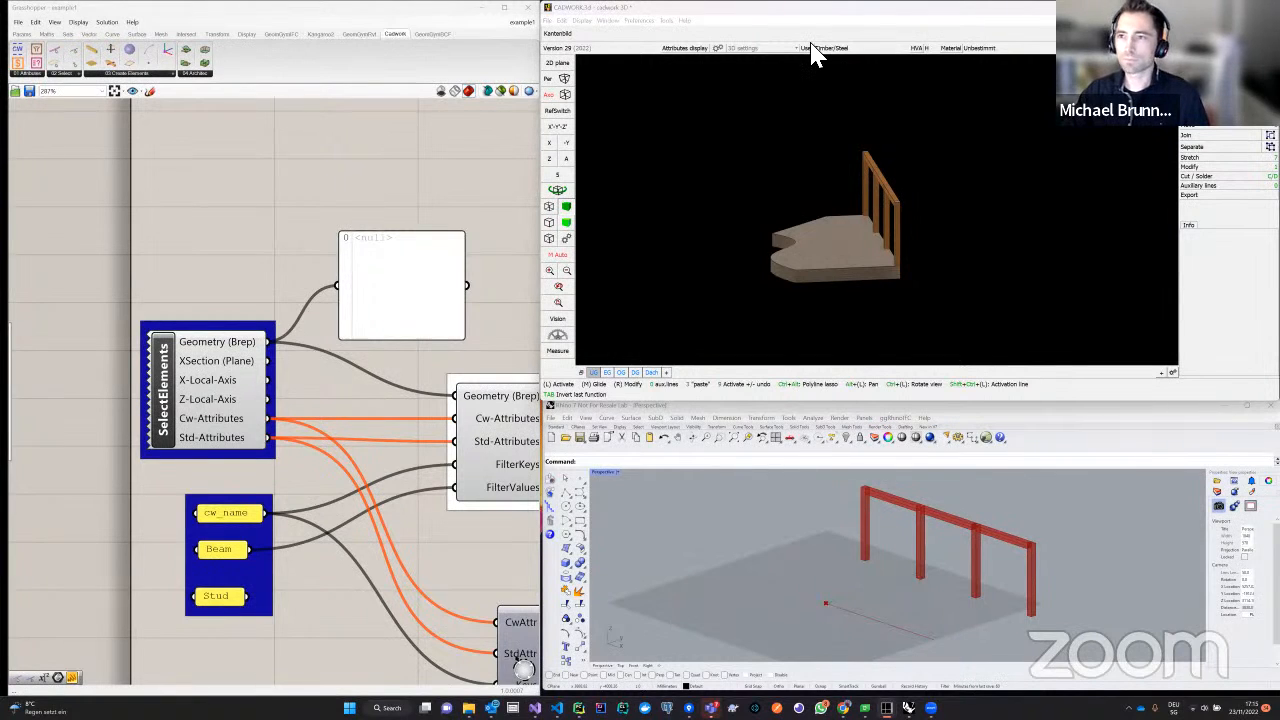
Examine cadwork's Rhino.Inside command and the Grasshopper component groups for Attributes, Select, Create Elements and Architec
click(768, 17)
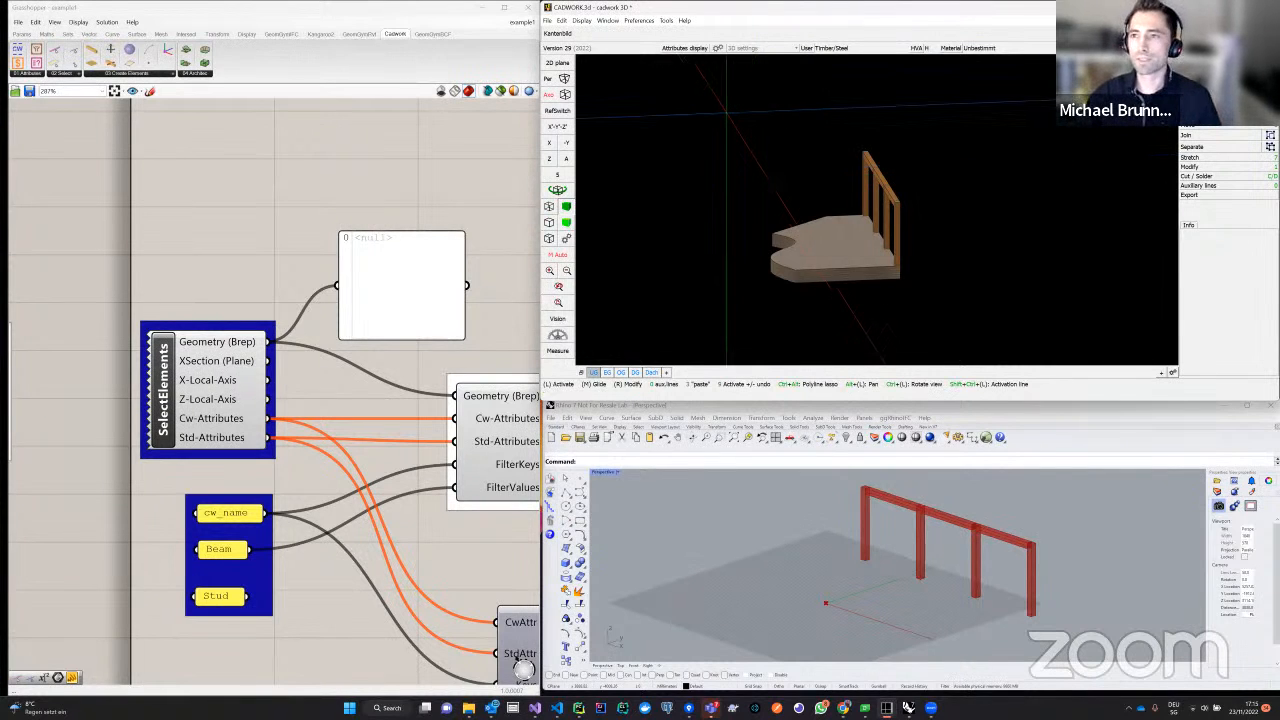
click(667, 22)
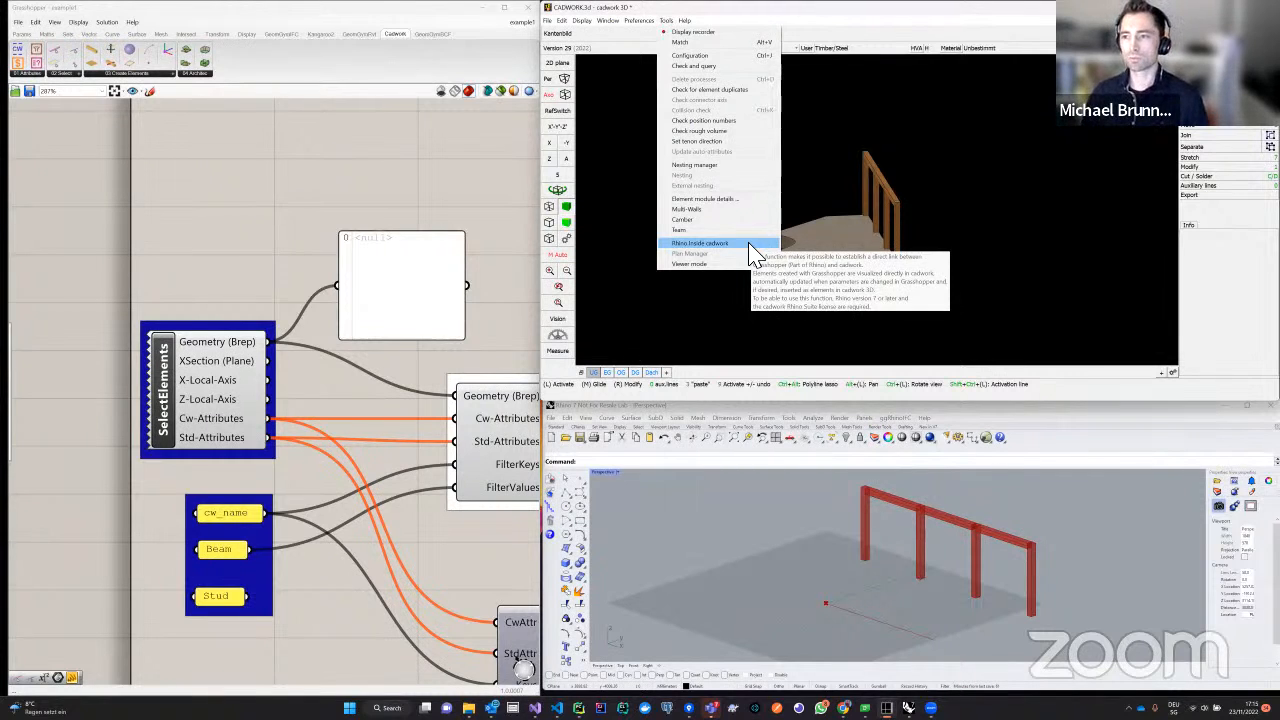
click(988, 200)
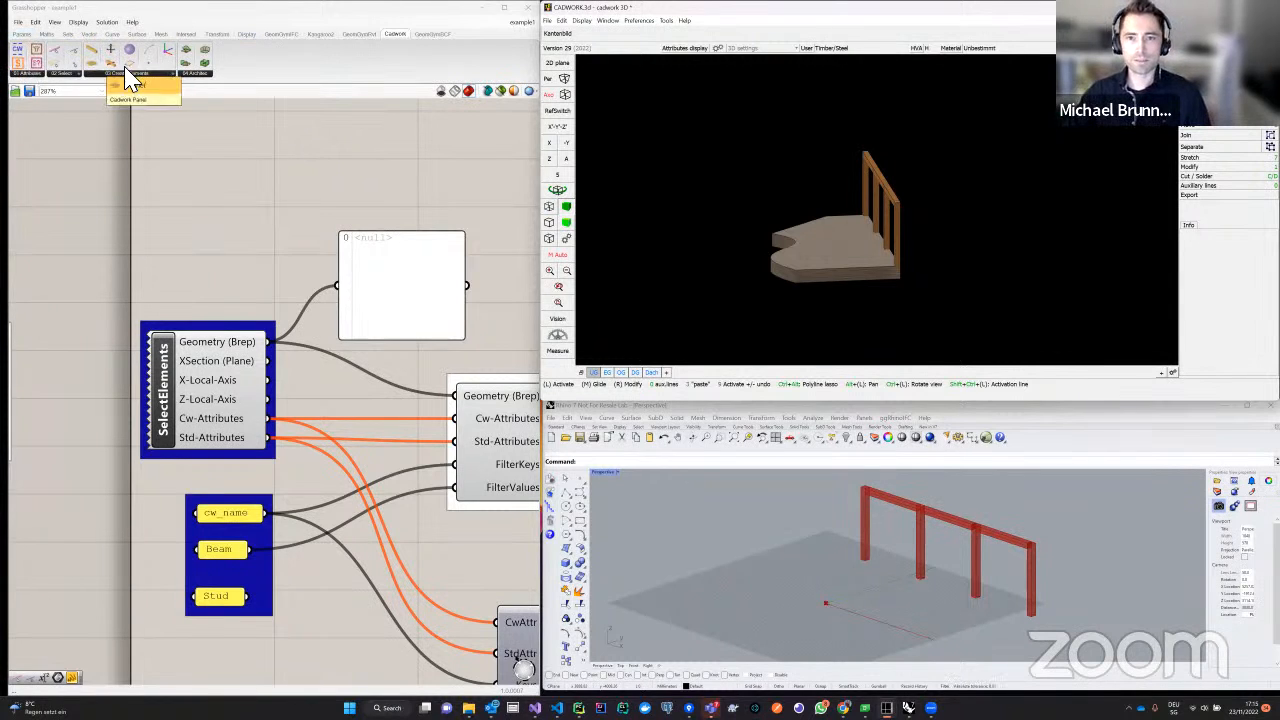
click(33, 77)
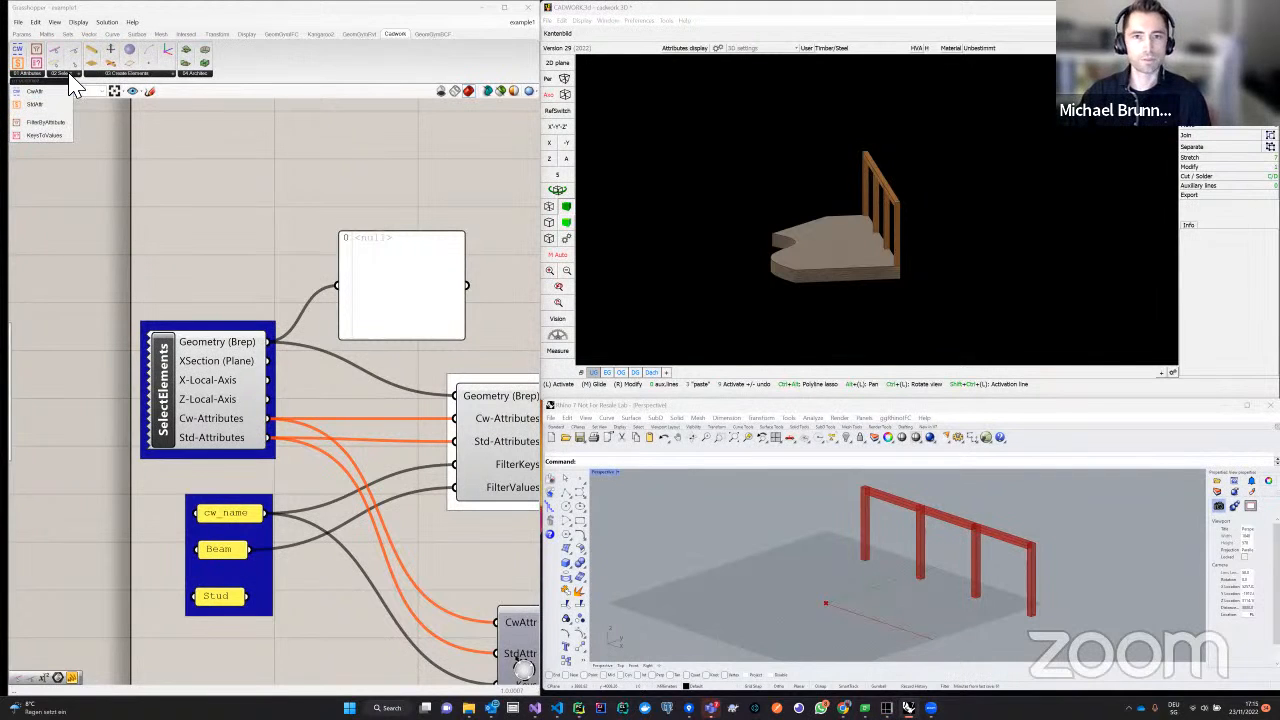
click(79, 73)
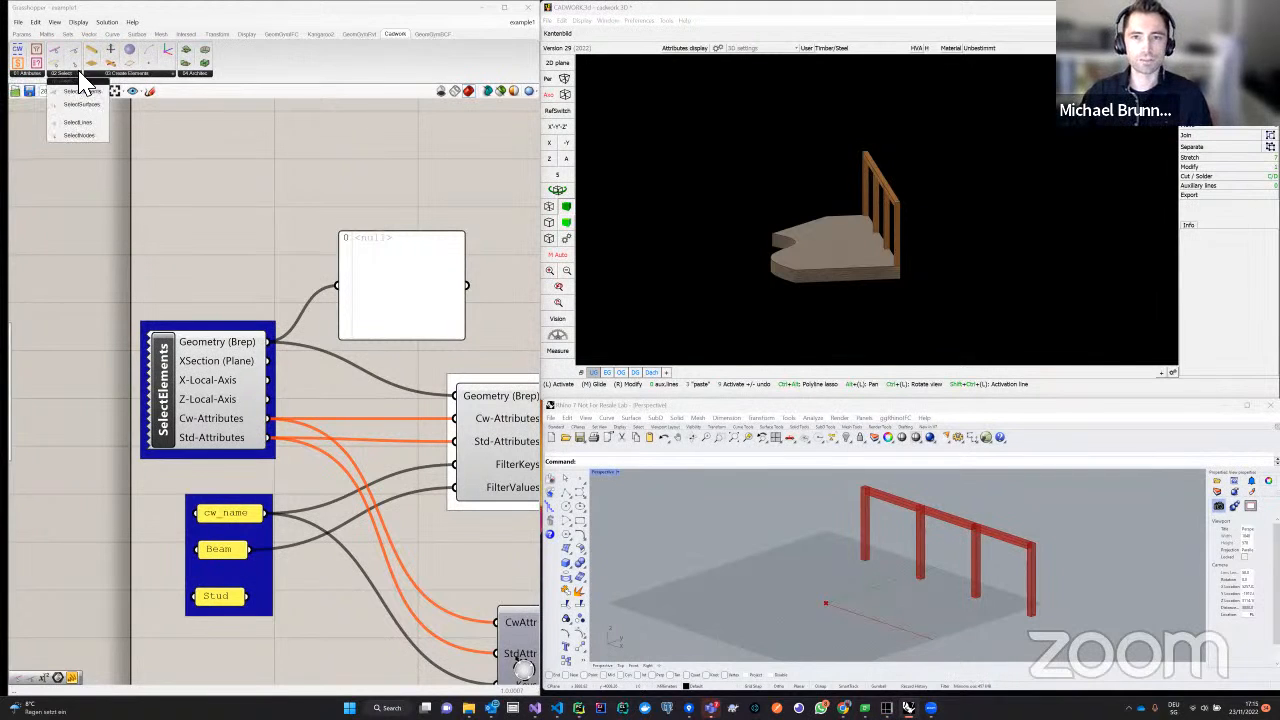
click(153, 78)
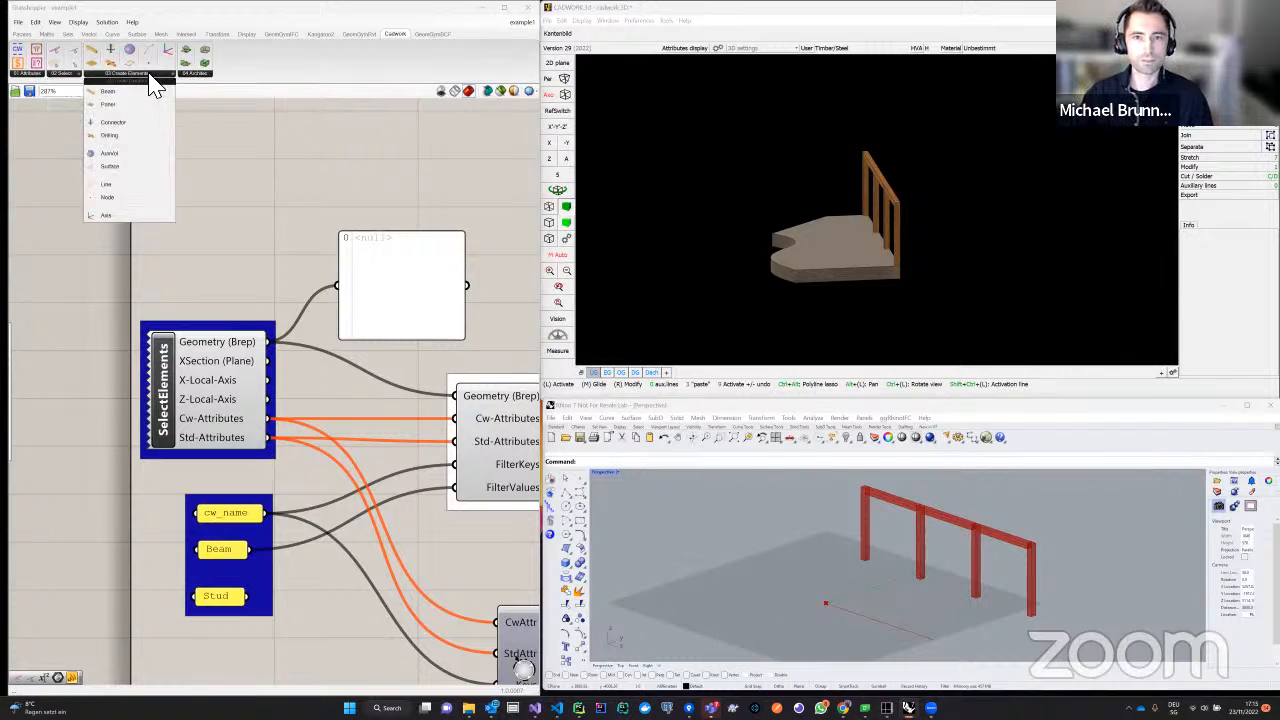
click(196, 76)
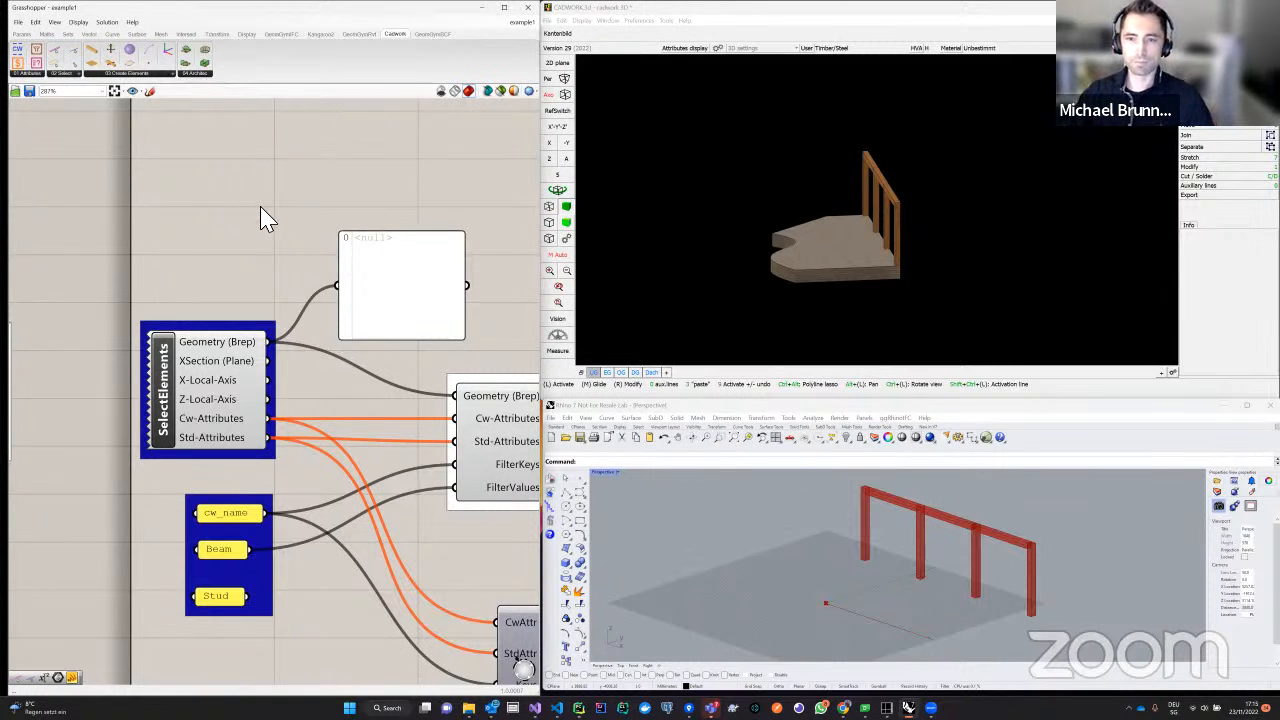
Reference the timber frame's posts and beams from the cadwork model into Grasshopper through the SelectElements component
scroll(157, 375, down, 1)
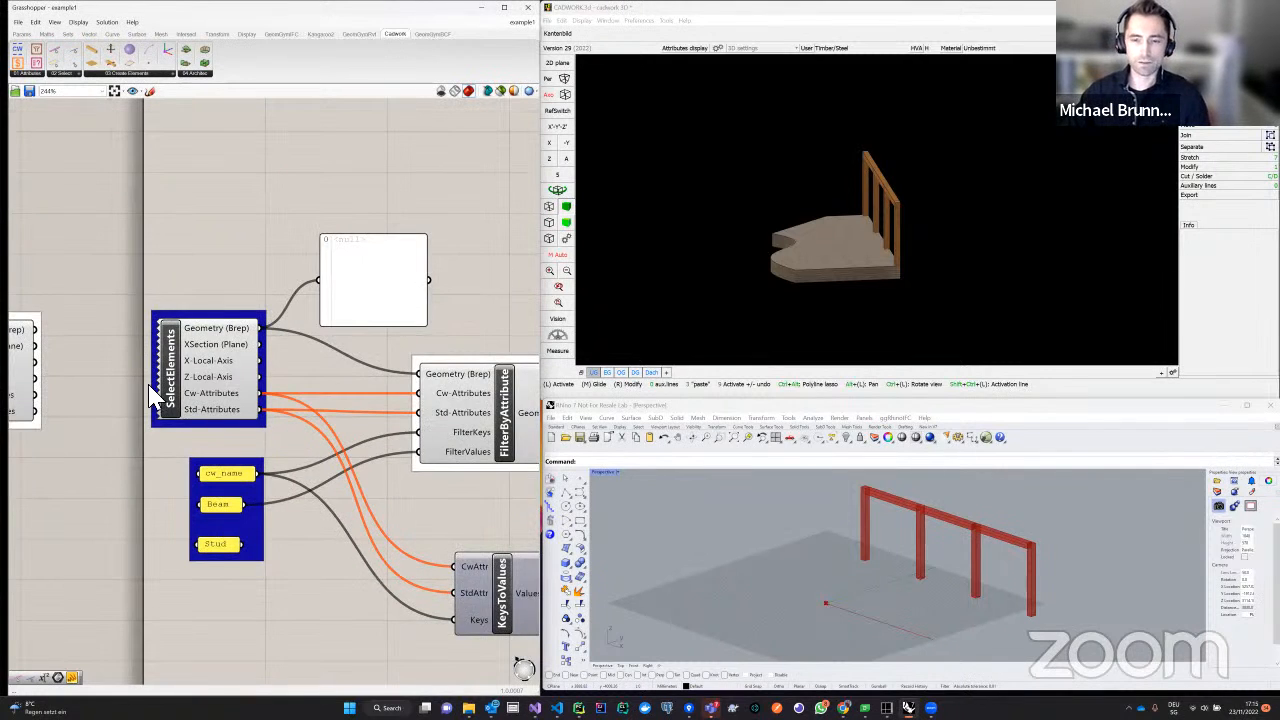
scroll(150, 395, up, 3)
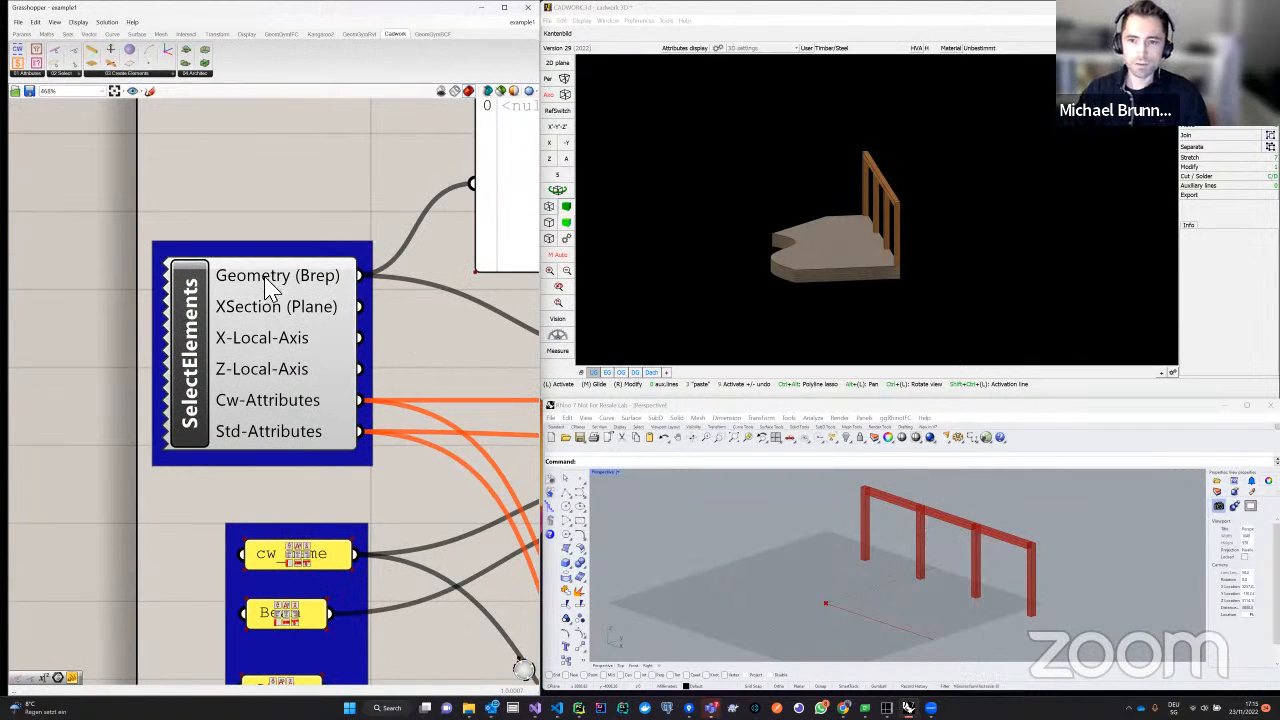
right_click(197, 365)
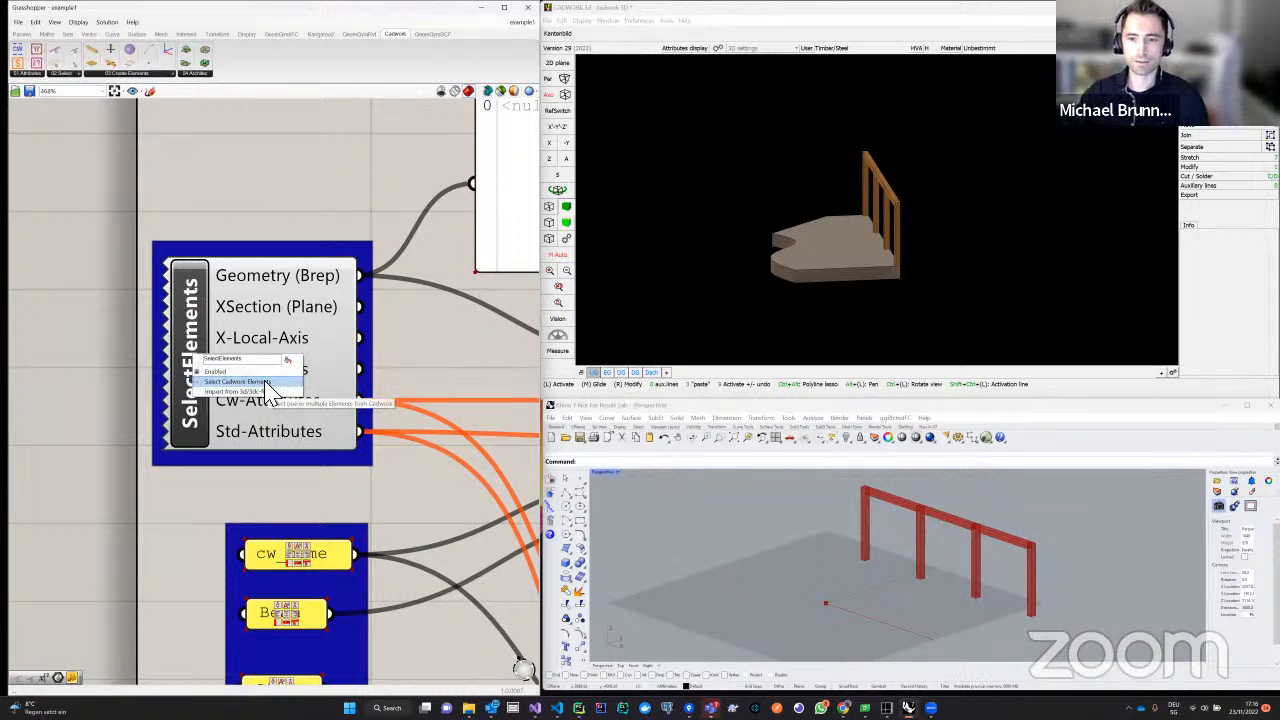
click(268, 388)
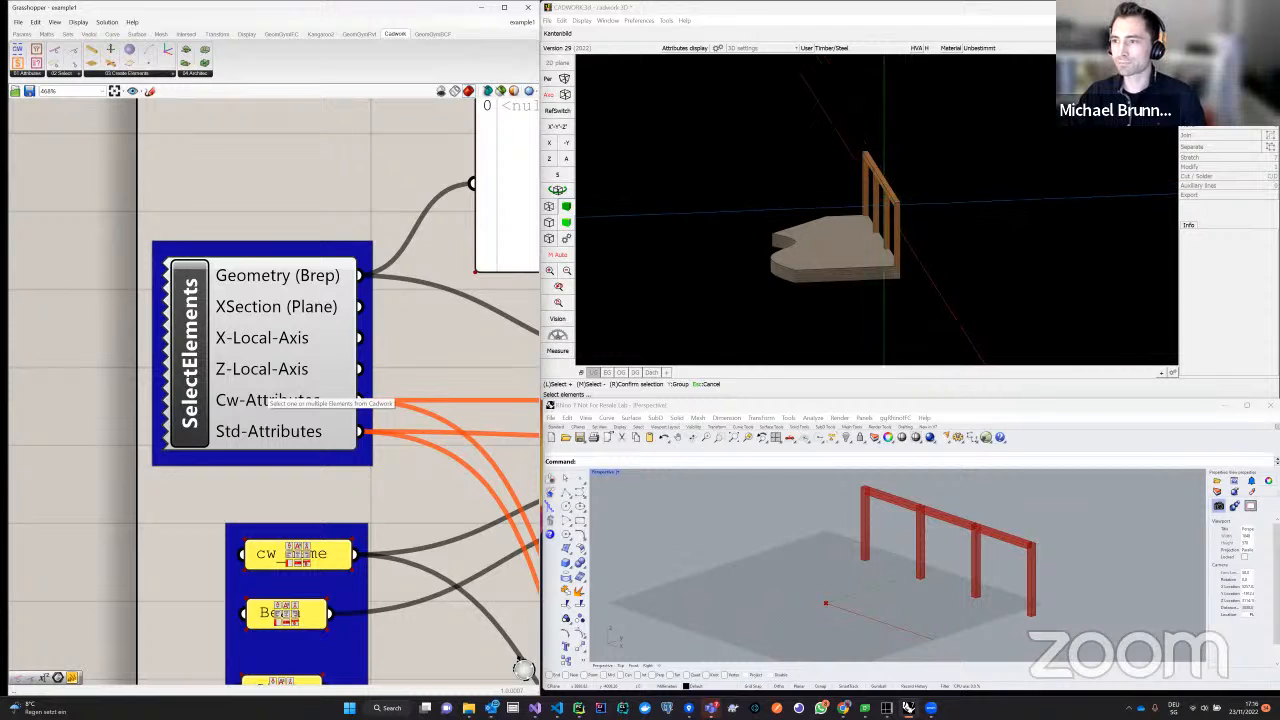
scroll(894, 195, up, 2)
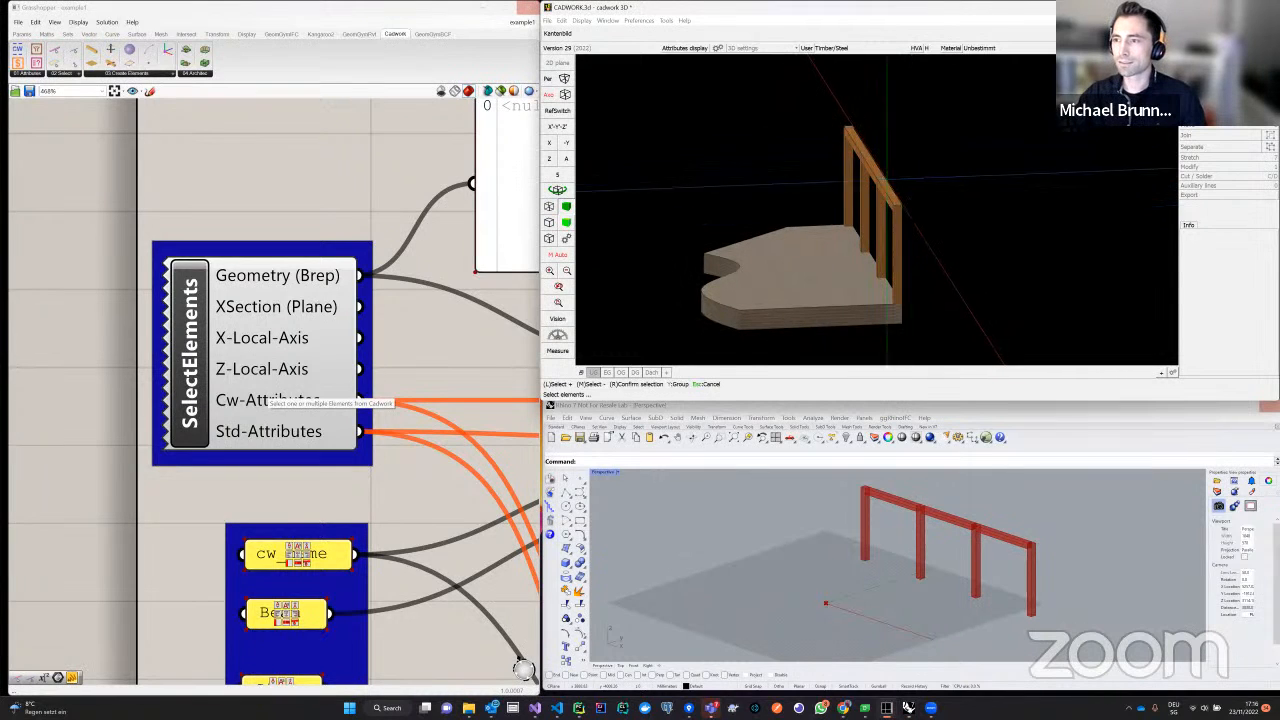
mouse_move(896, 206)
mouse_down()
mouse_move(830, 70)
mouse_move(840, 106)
mouse_up()
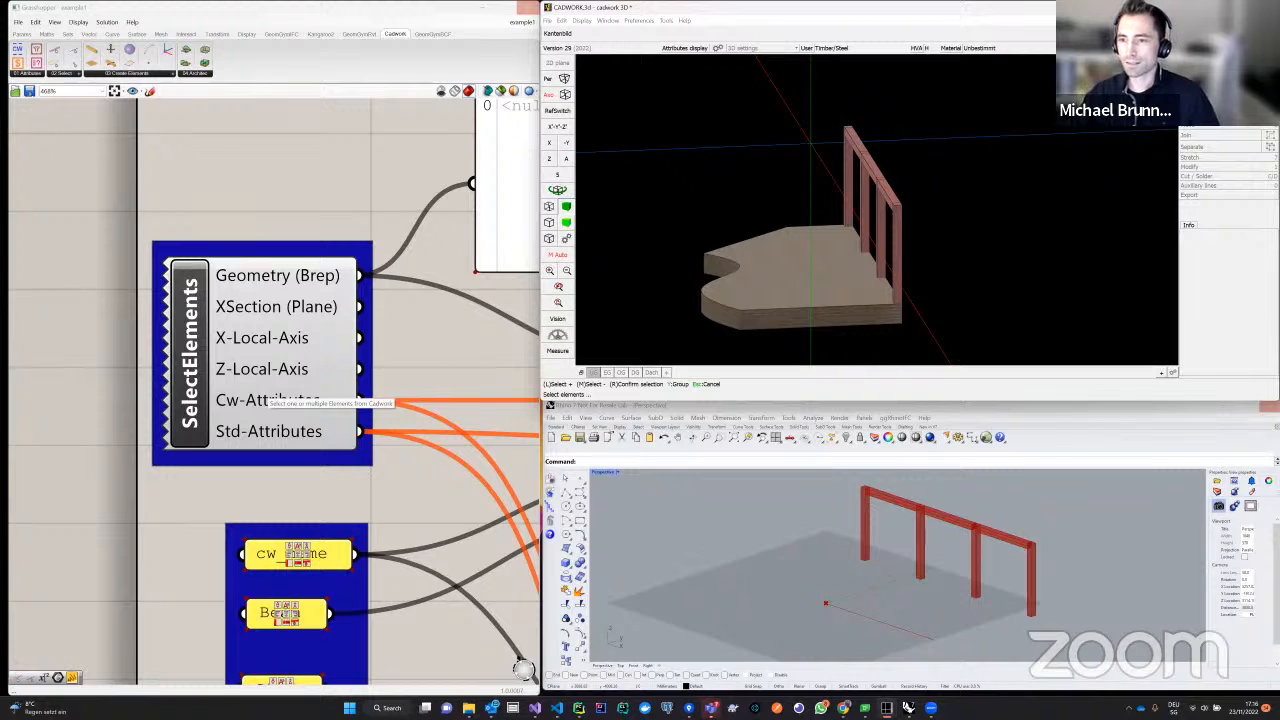
right_click(811, 143)
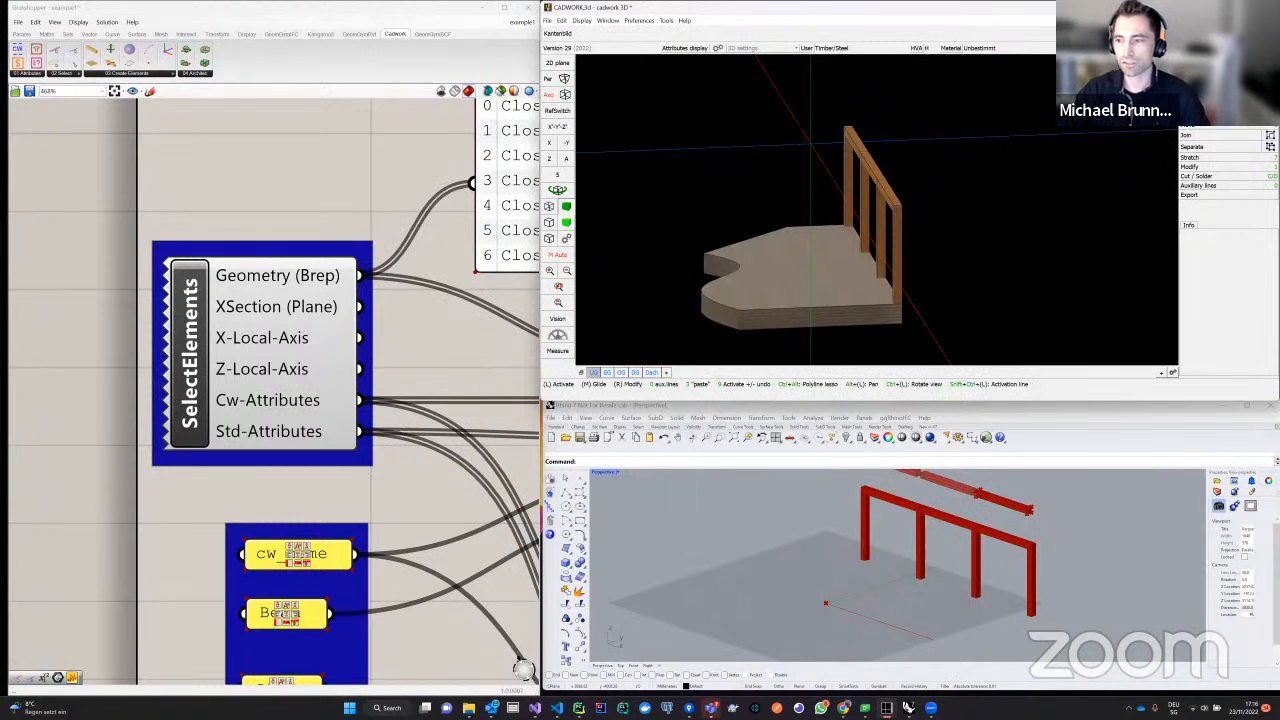
Move the cw_name and Beam panels closer to the FilterKeys and FilterValues inputs of the FilterByAttribute component
scroll(300, 215, down, 3)
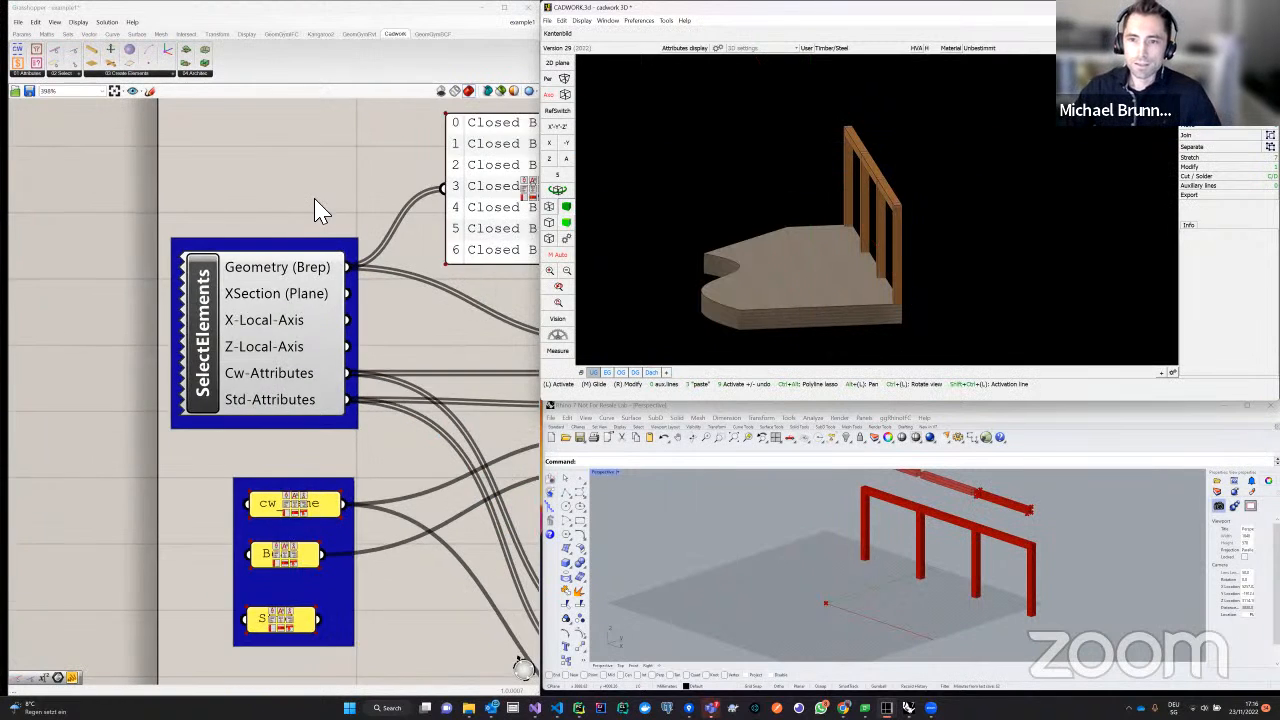
right_drag(260, 205, 210, 196)
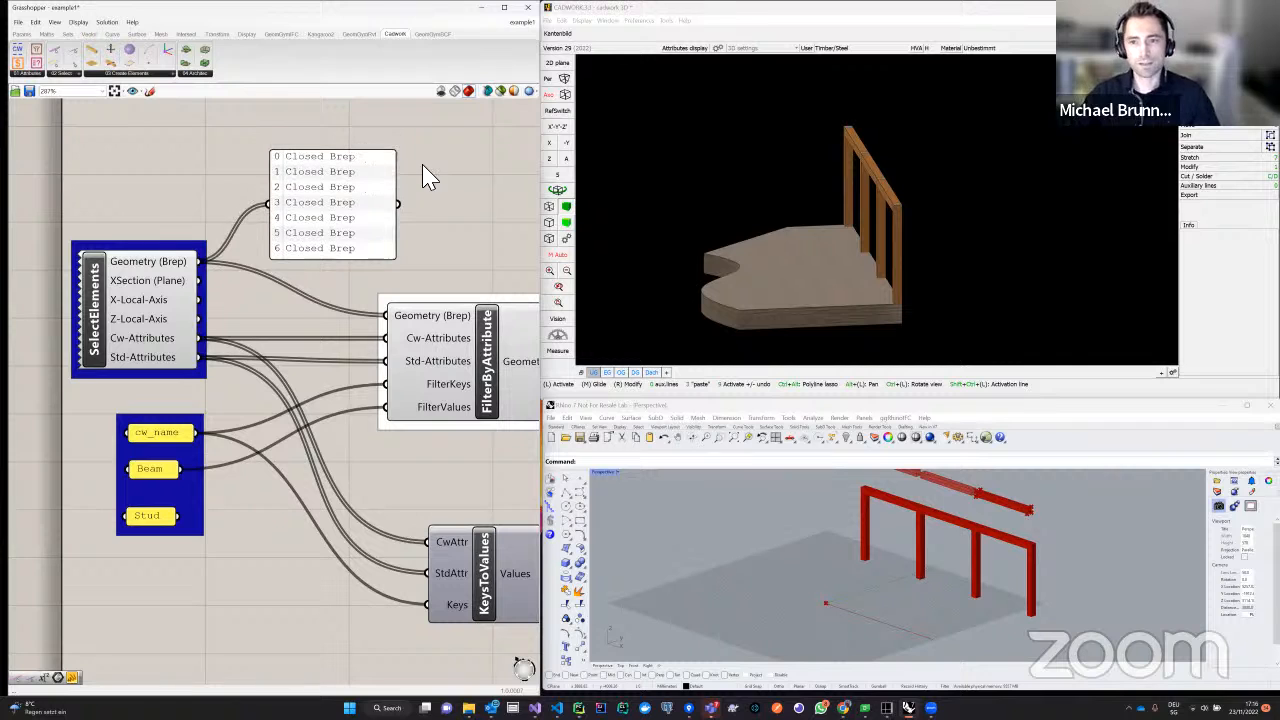
scroll(446, 186, down, 3)
right_click(348, 168)
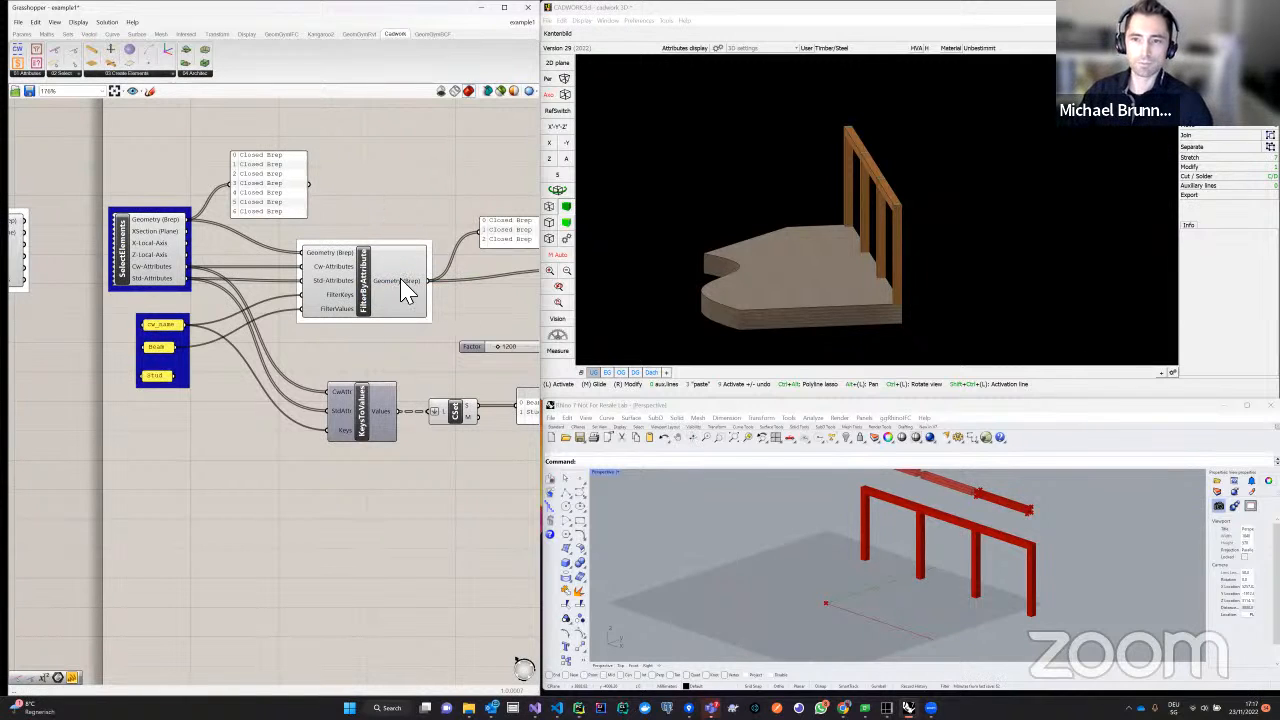
scroll(405, 290, up, 1)
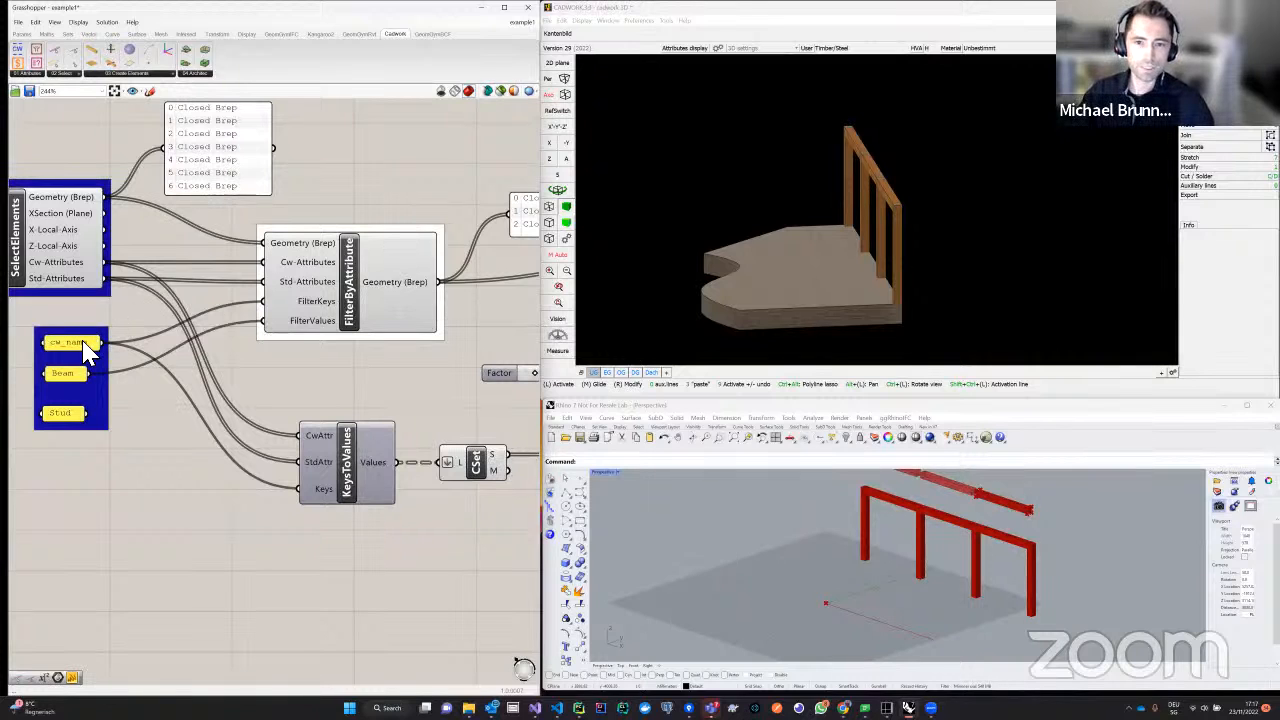
drag(86, 348, 135, 321)
drag(72, 375, 123, 340)
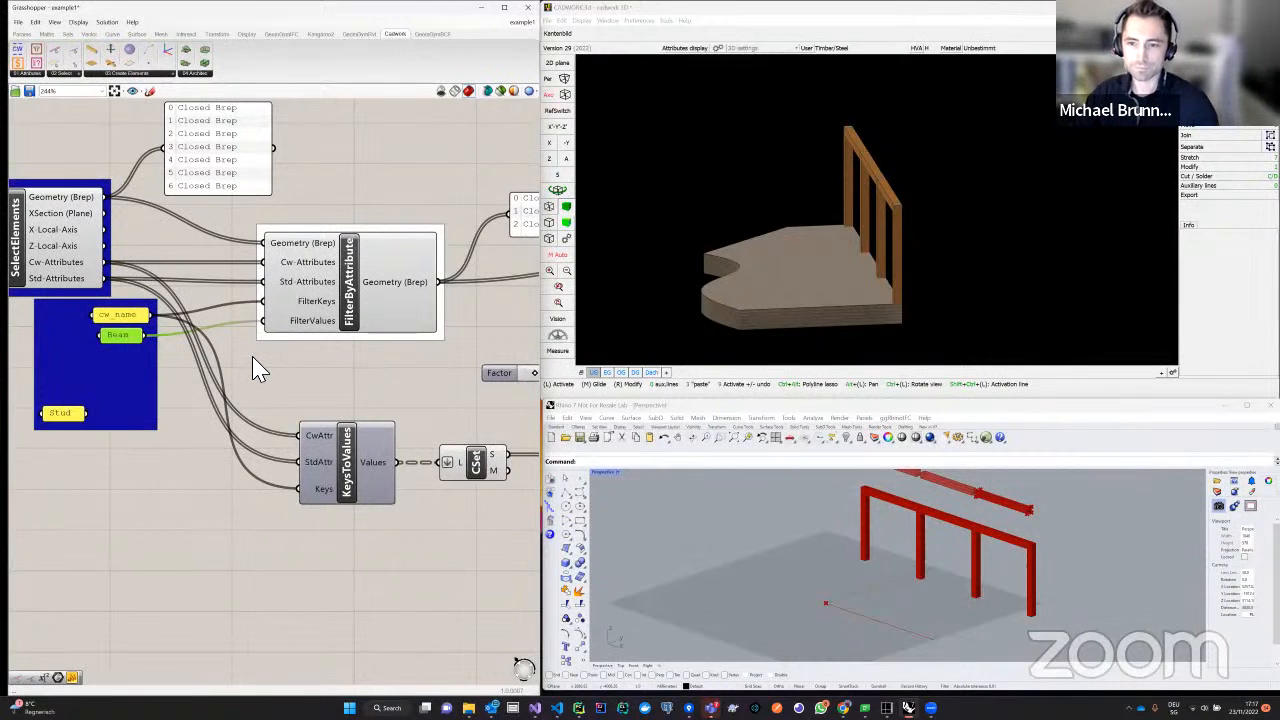
Examine the Grasshopper definition downstream of FilterByAttribute, from the Move component to the Cw-Attr and Cw-Std-Attr components
scroll(391, 263, down, 3)
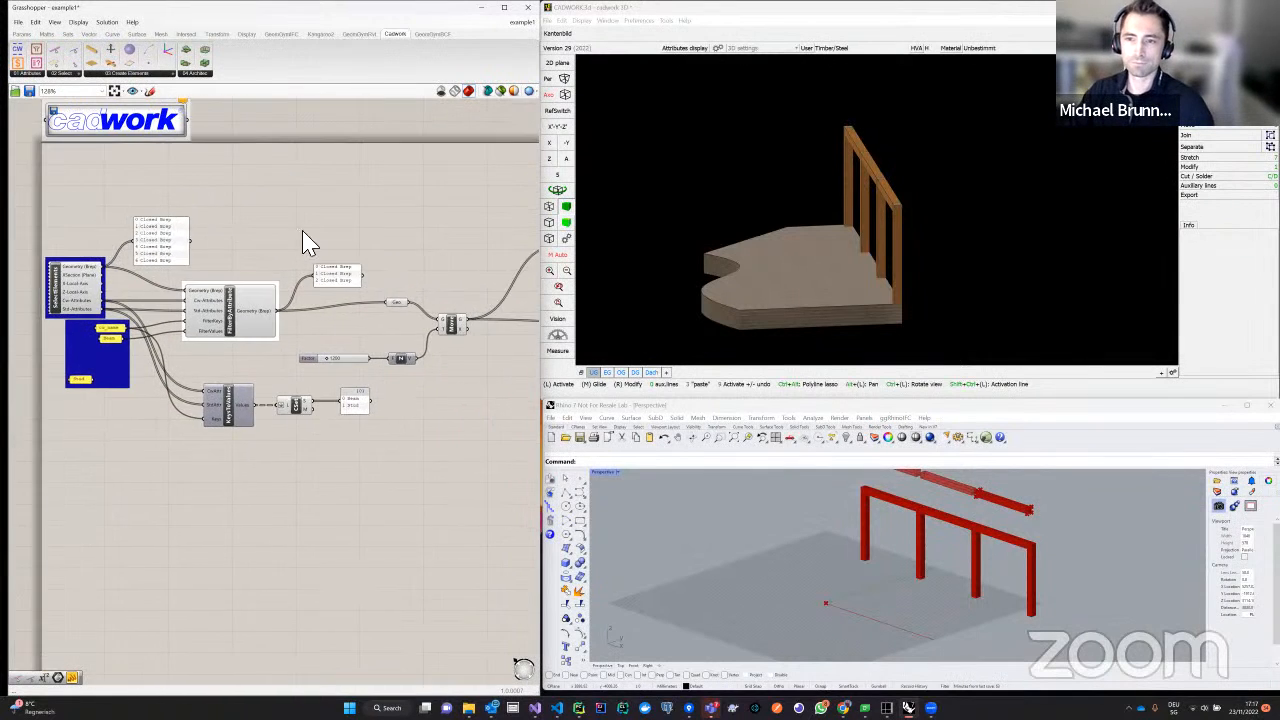
scroll(300, 246, down, 3)
right_drag(323, 249, 165, 240)
scroll(263, 314, up, 3)
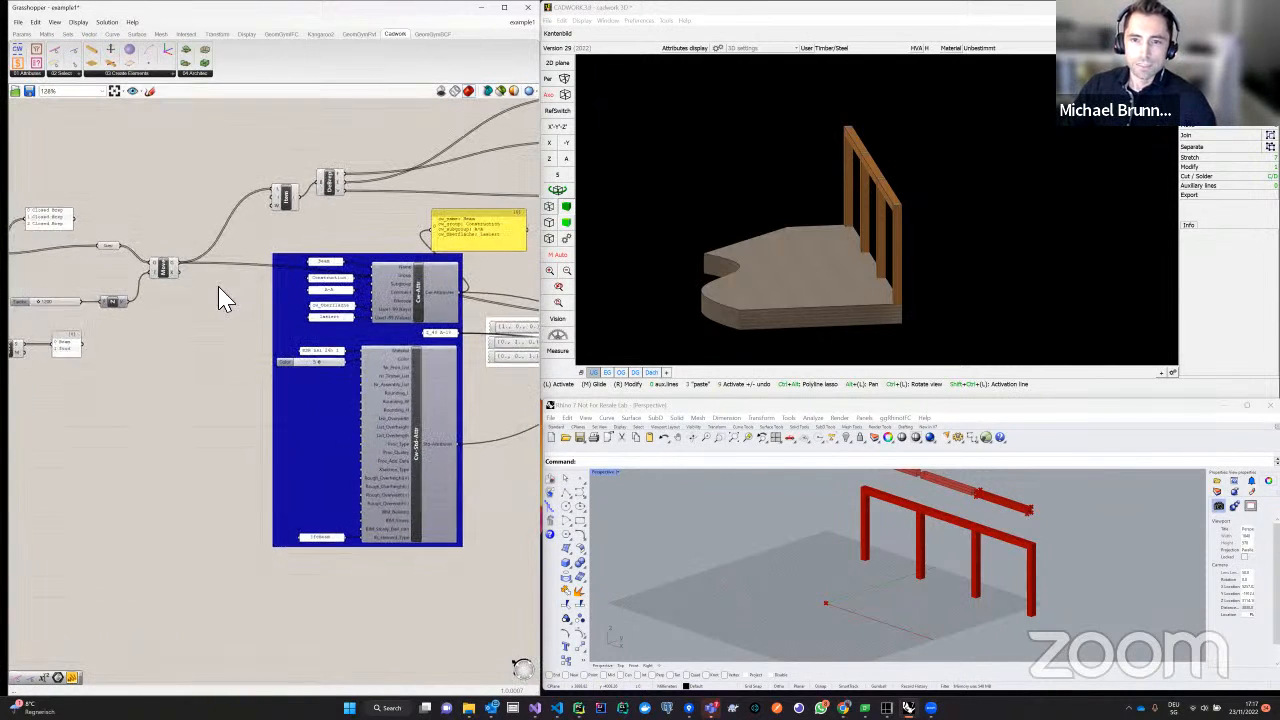
right_click(218, 288)
right_click(118, 204)
right_click(220, 210)
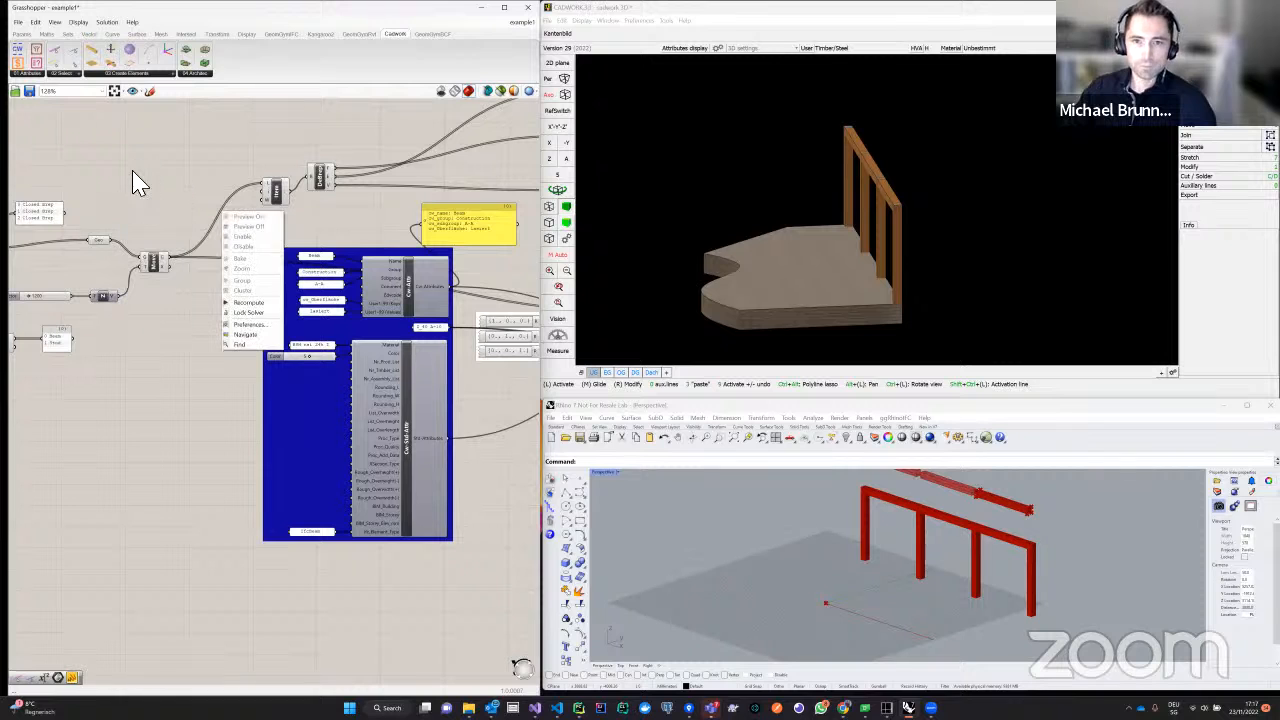
click(133, 187)
right_drag(129, 200, 130, 162)
scroll(172, 185, down, 3)
click(112, 193)
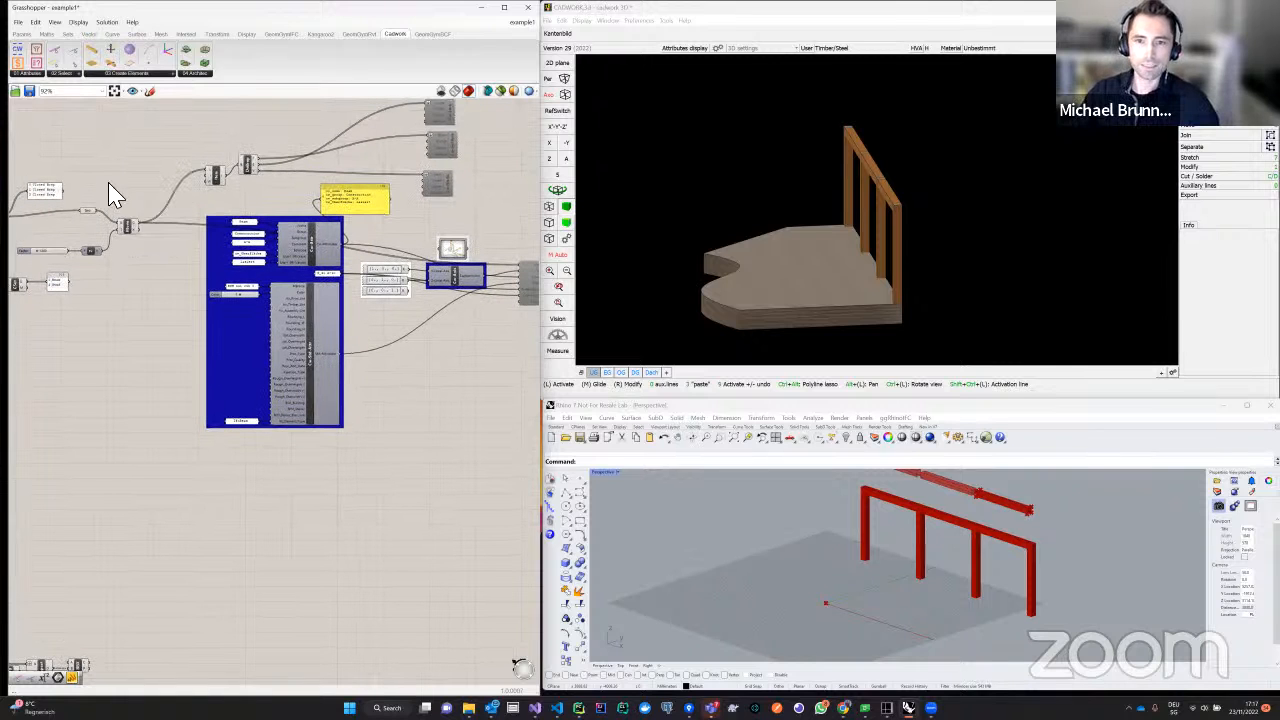
Select the Item component to highlight its beam in the Rhino viewport, and inspect the components fed by DeBrep
scroll(112, 193, up, 5)
click(308, 168)
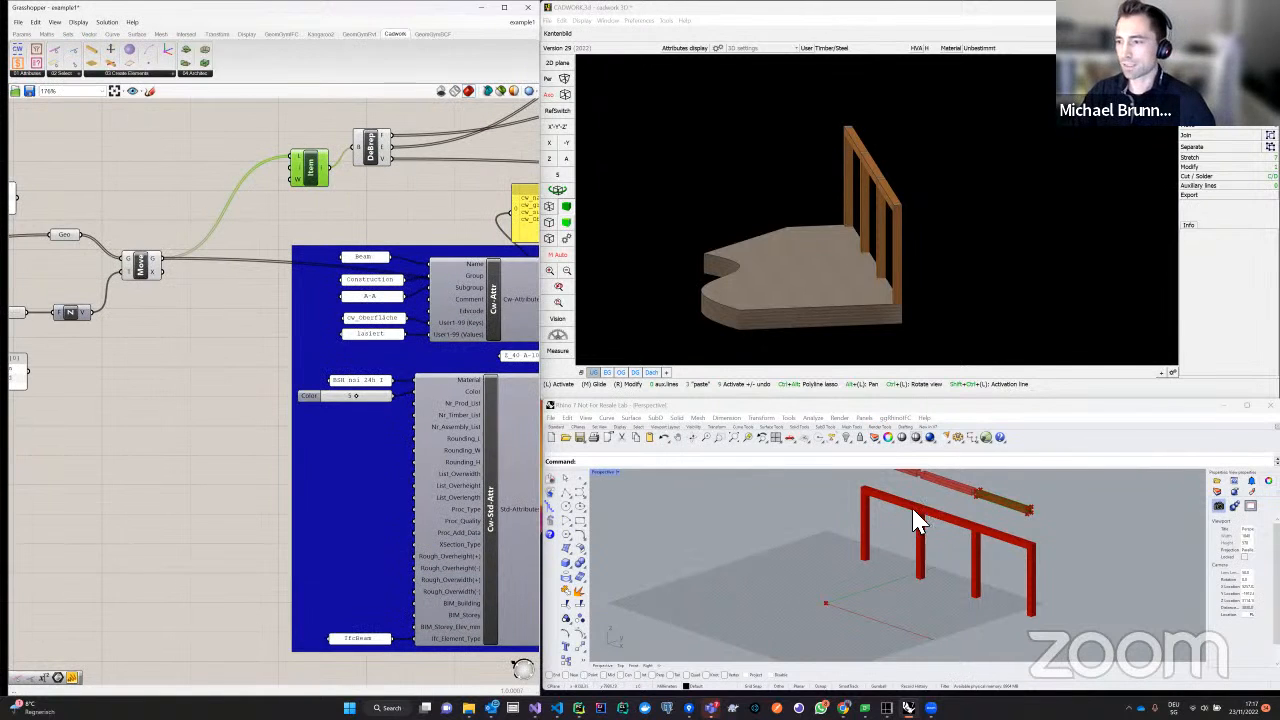
scroll(917, 520, up, 8)
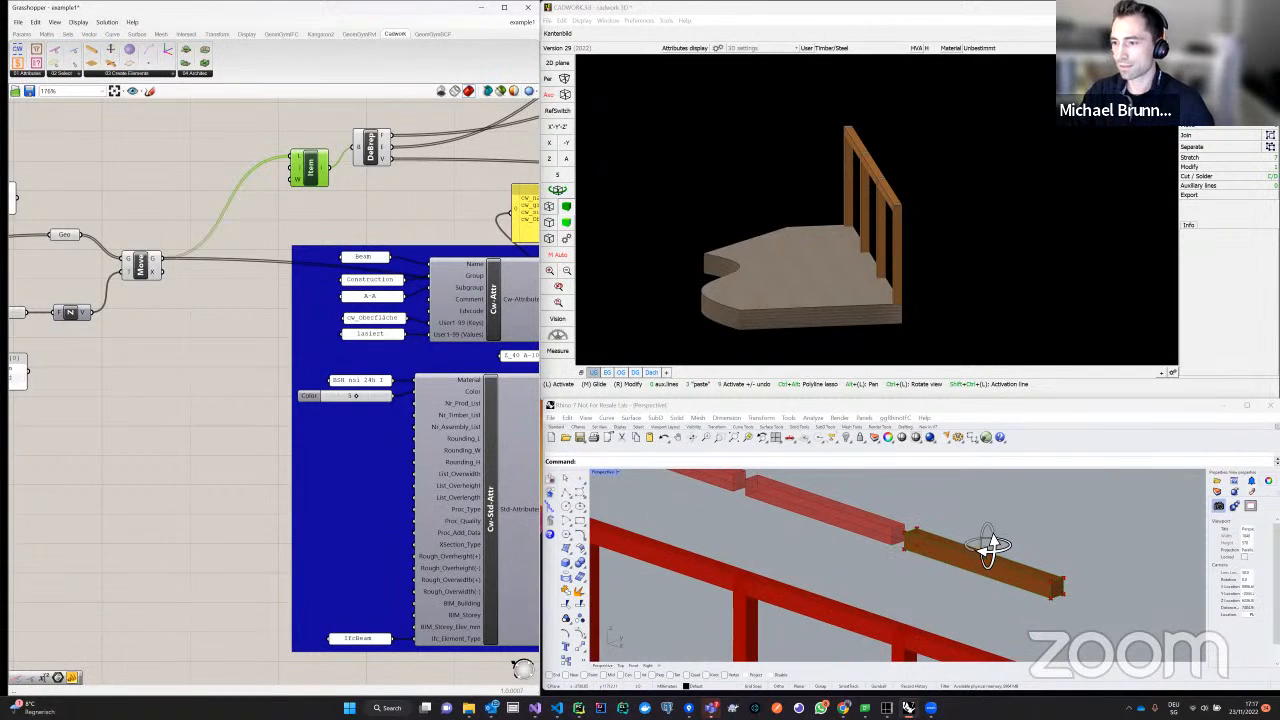
right_drag(987, 545, 880, 530)
scroll(385, 209, down, 1)
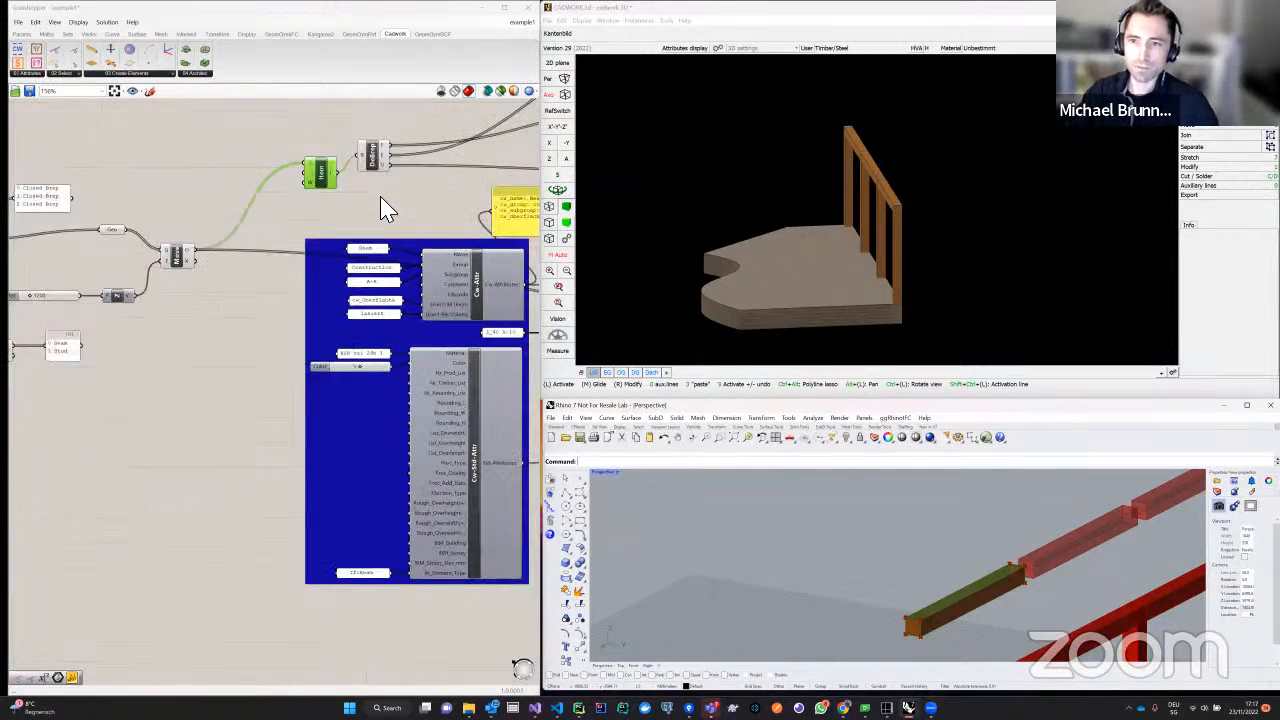
right_drag(385, 209, 137, 290)
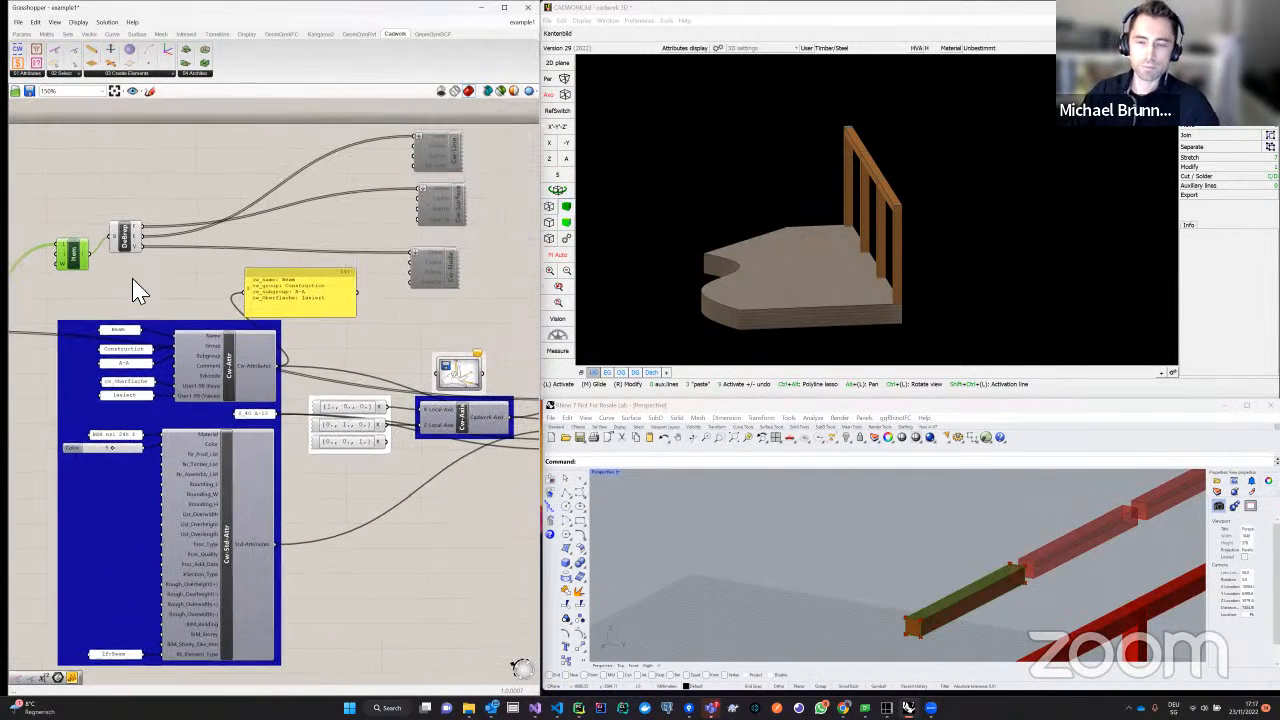
Enable the Cw-Line component to create the beam's edges as lines in cadwork, and view them up close
right_click(137, 290)
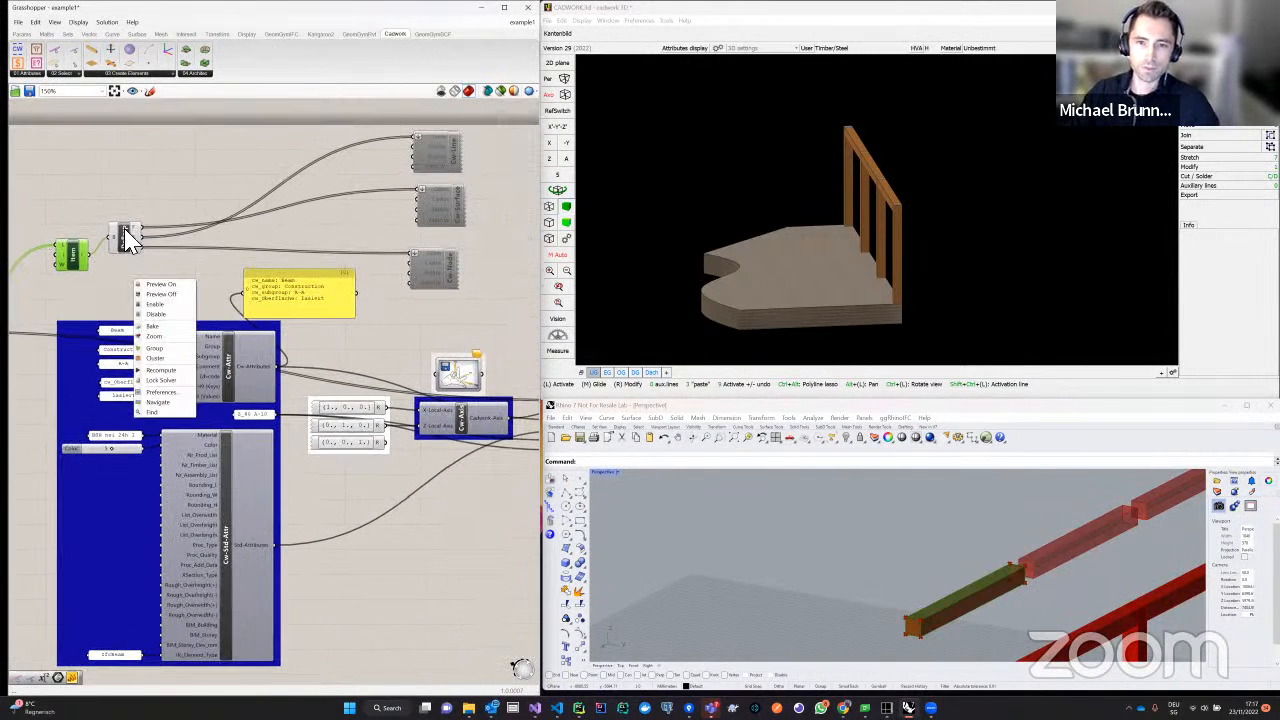
click(167, 189)
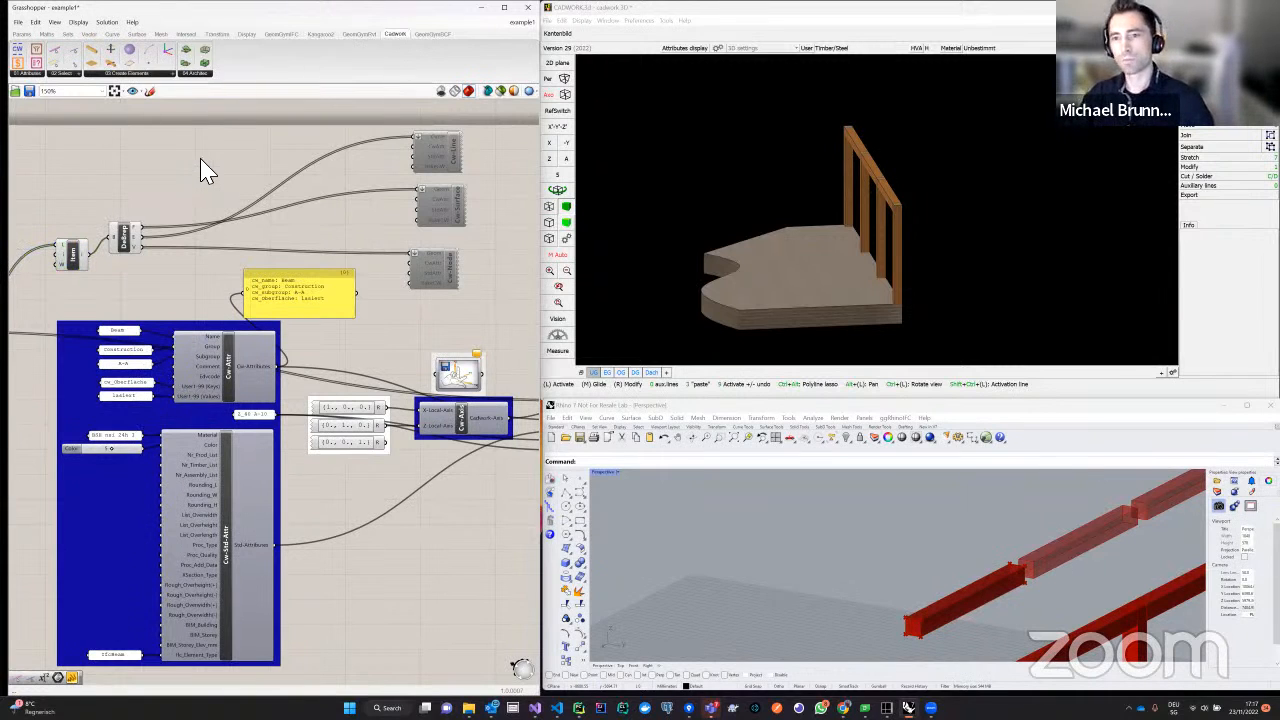
middle_click(437, 152)
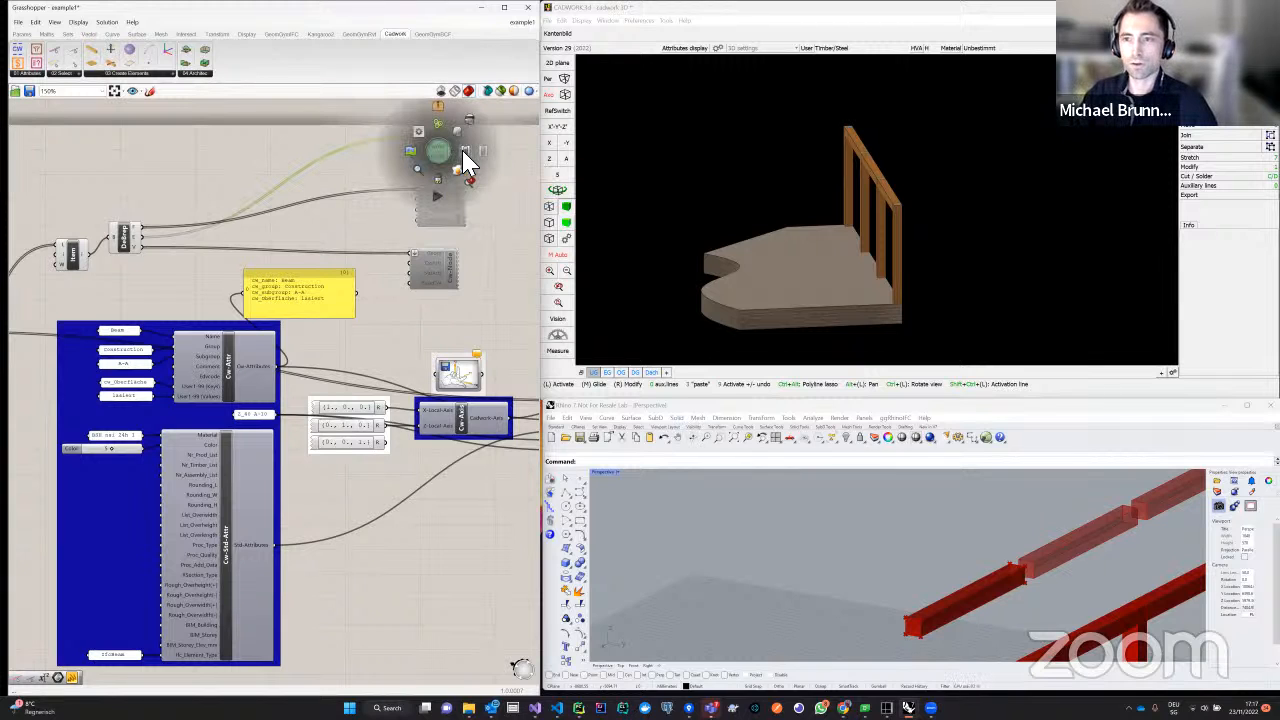
click(460, 158)
click(878, 146)
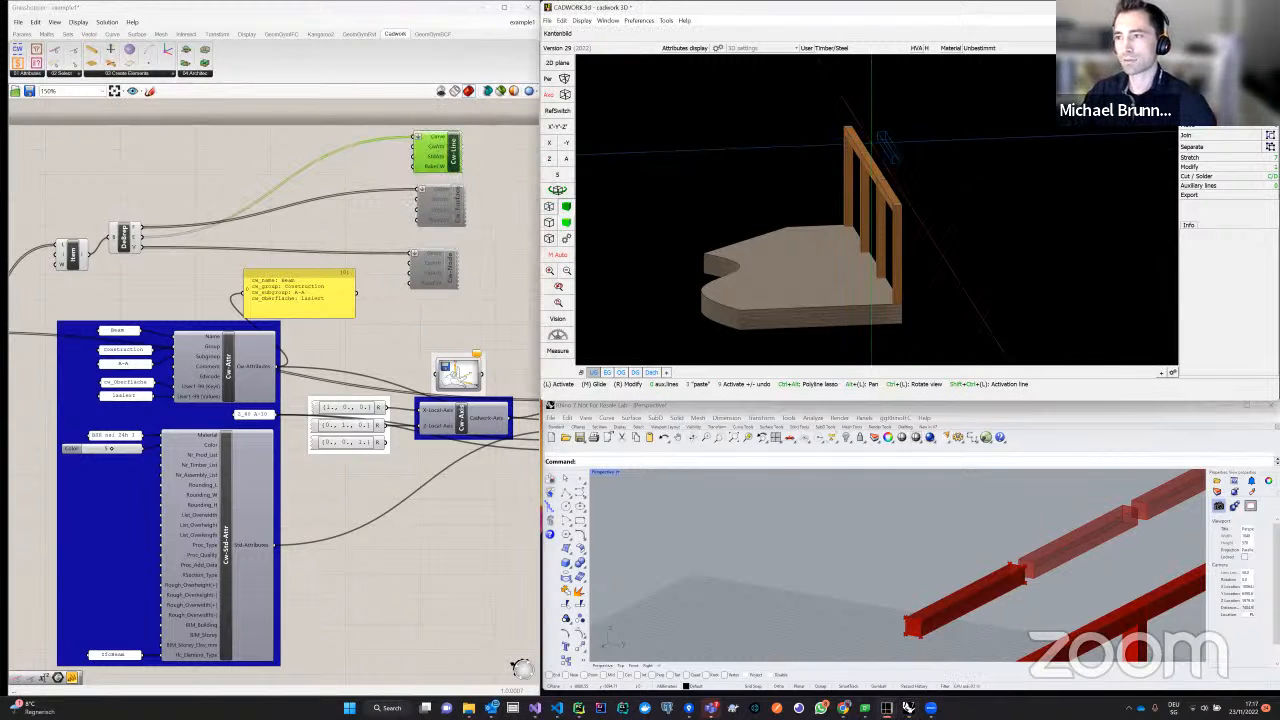
scroll(873, 144, up, 2)
scroll(935, 213, up, 3)
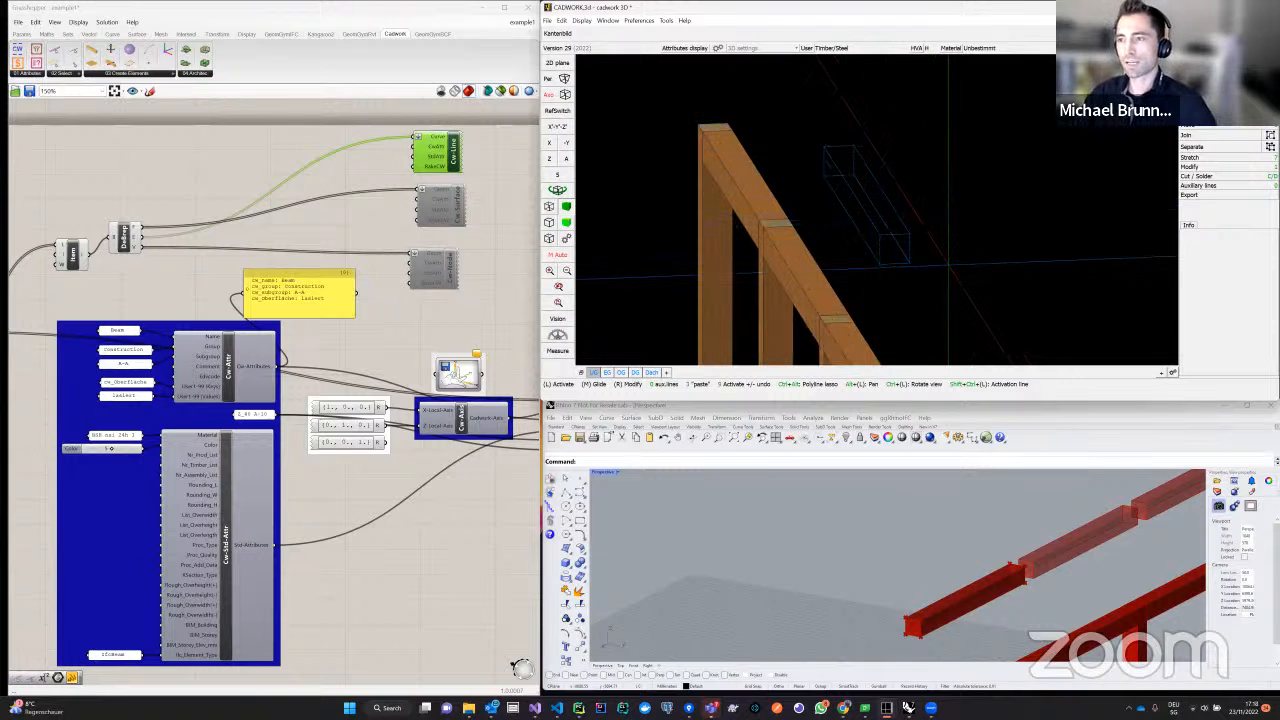
Enable the Cw-Surface component to create the beam's faces as surfaces in cadwork
middle_click(446, 210)
click(472, 215)
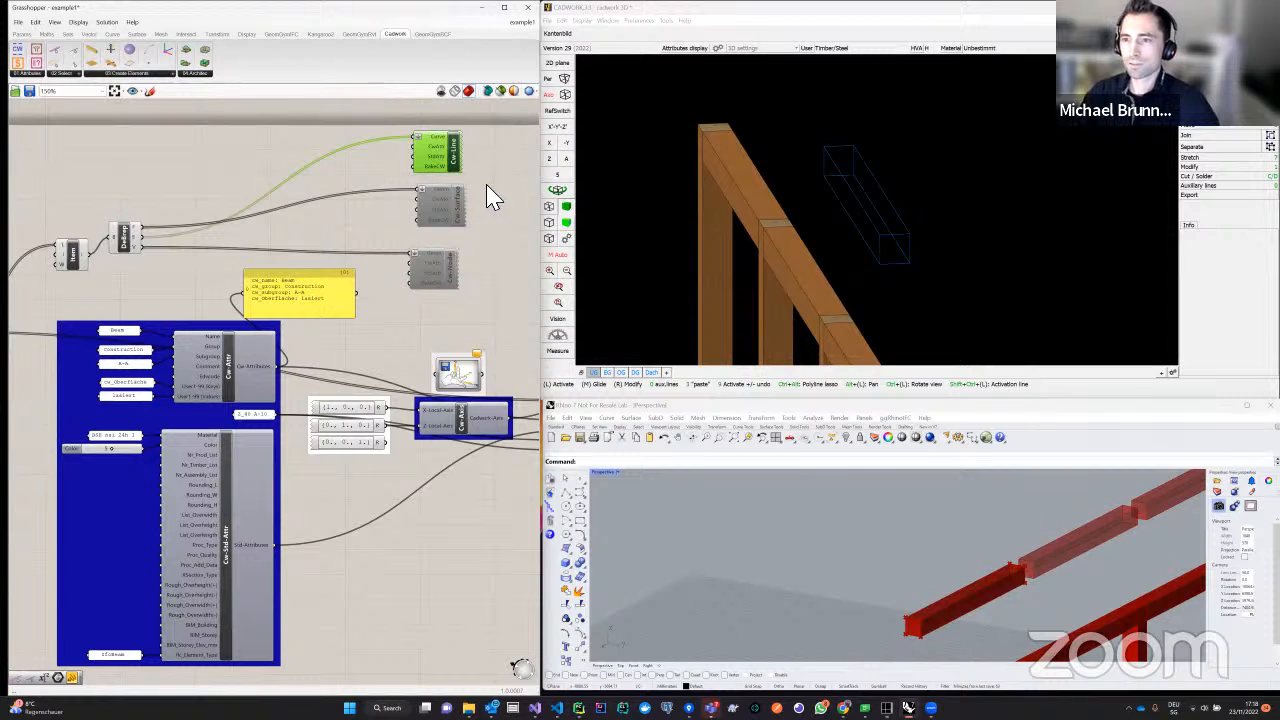
middle_click(457, 207)
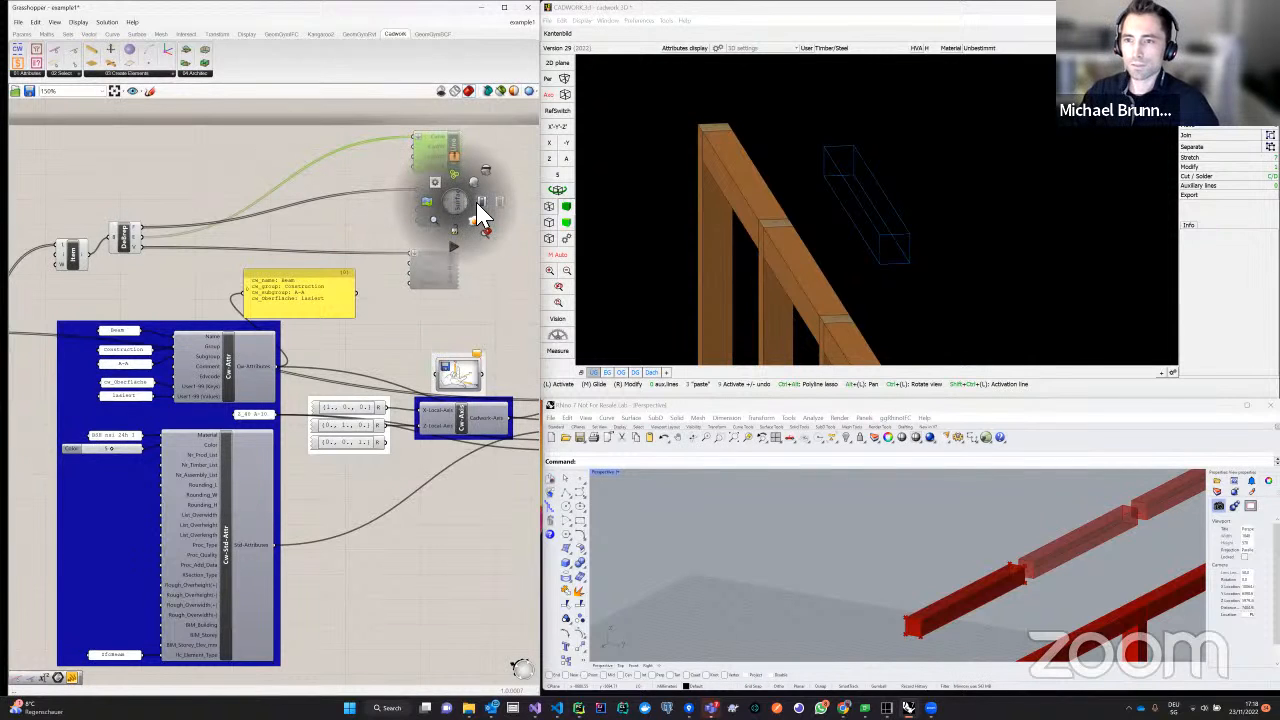
click(482, 207)
middle_click(462, 209)
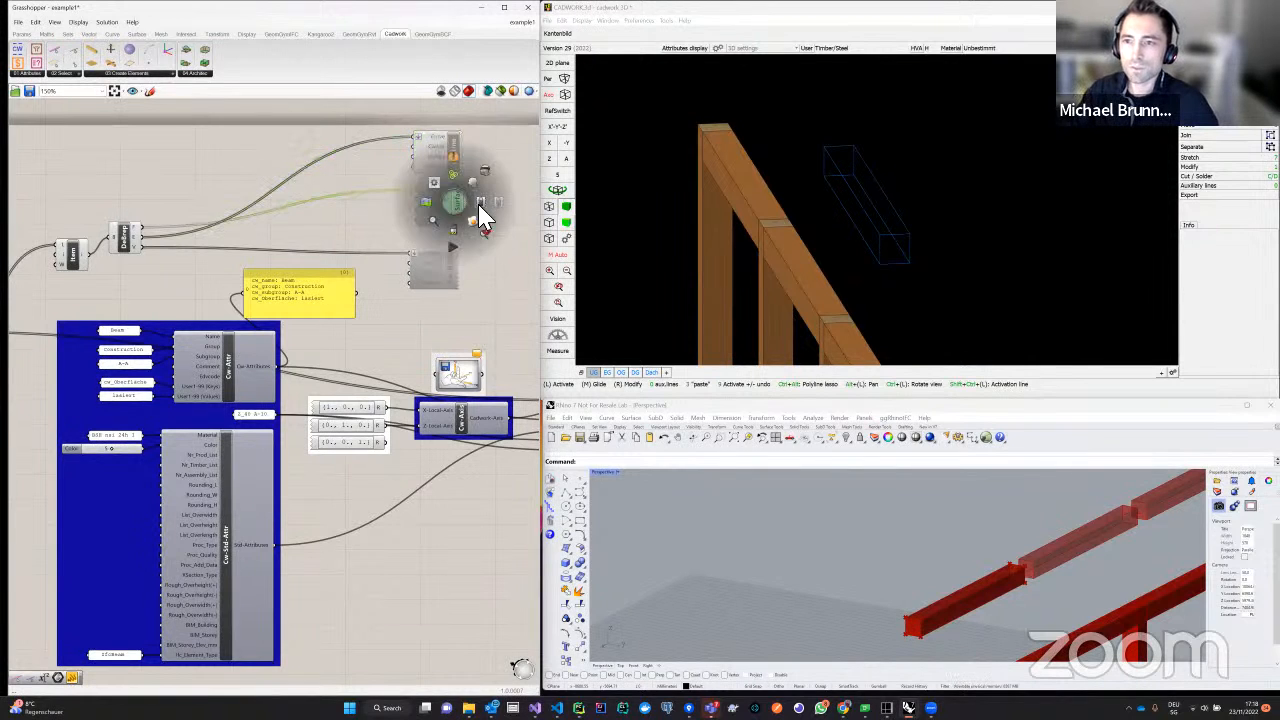
click(480, 207)
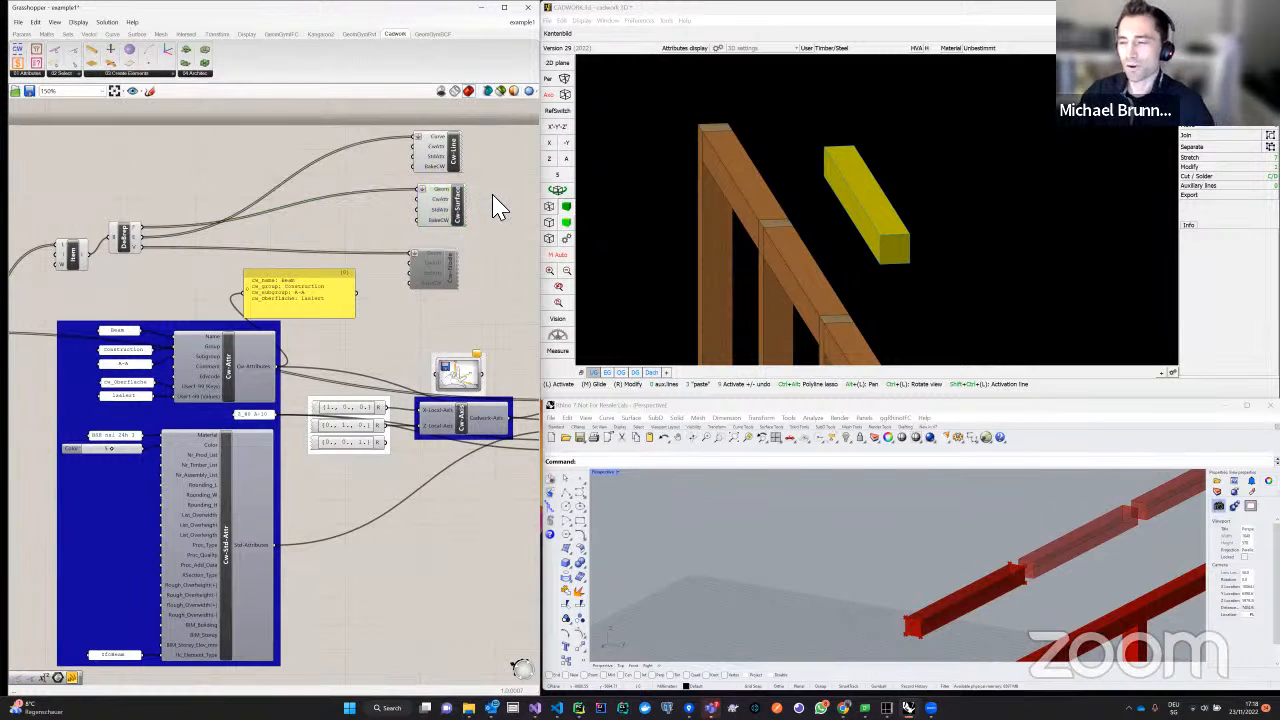
Enable the Cw-Node component to create nodes at the beam's vertices, and view them from another angle in cadwork
middle_click(452, 270)
click(482, 272)
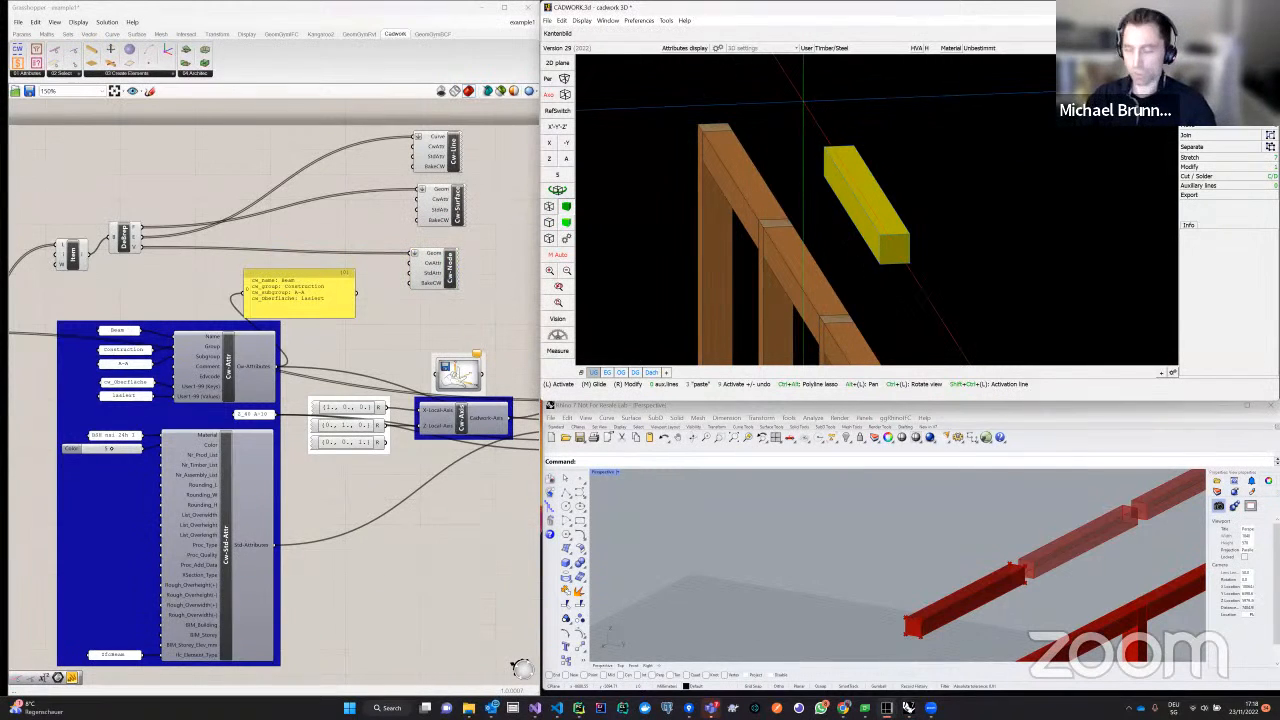
scroll(882, 150, down, 3)
ctrl+drag(856, 200, 880, 180)
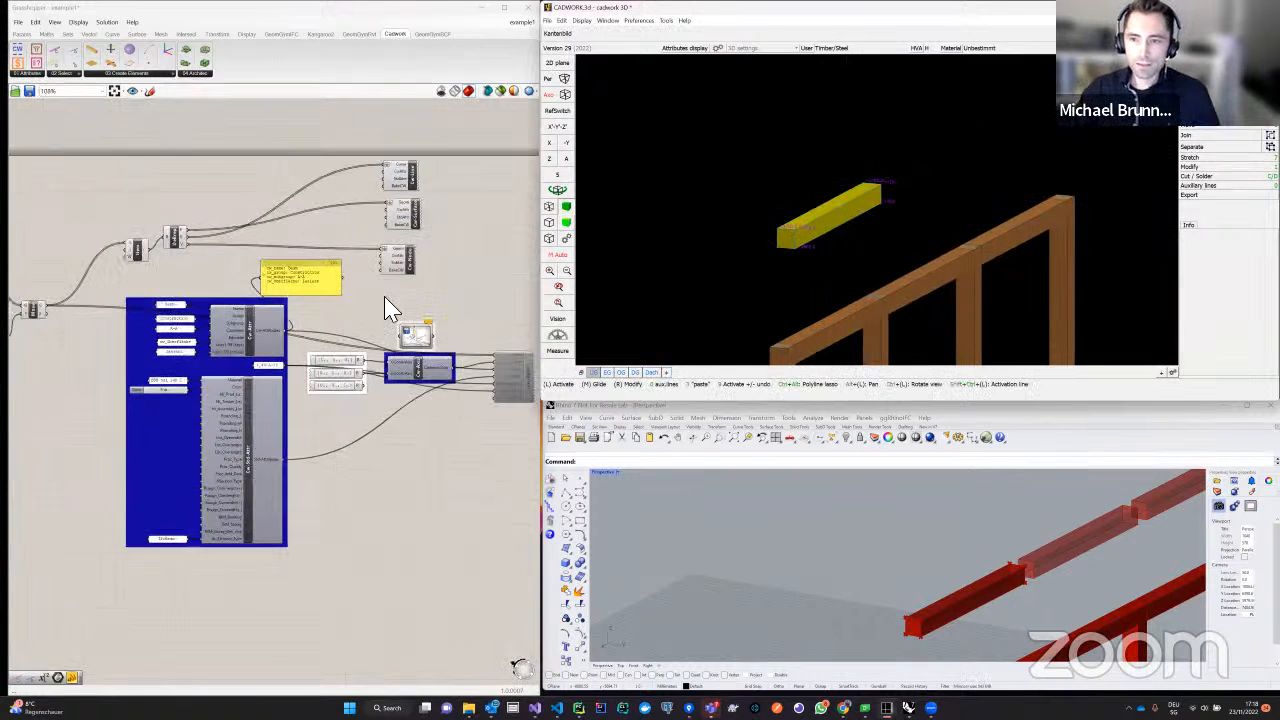
Enable the Cw-Beam component to create the moved beams as cadwork beam elements
scroll(310, 248, down, 2)
click(362, 296)
right_drag(362, 296, 358, 220)
right_click(356, 216)
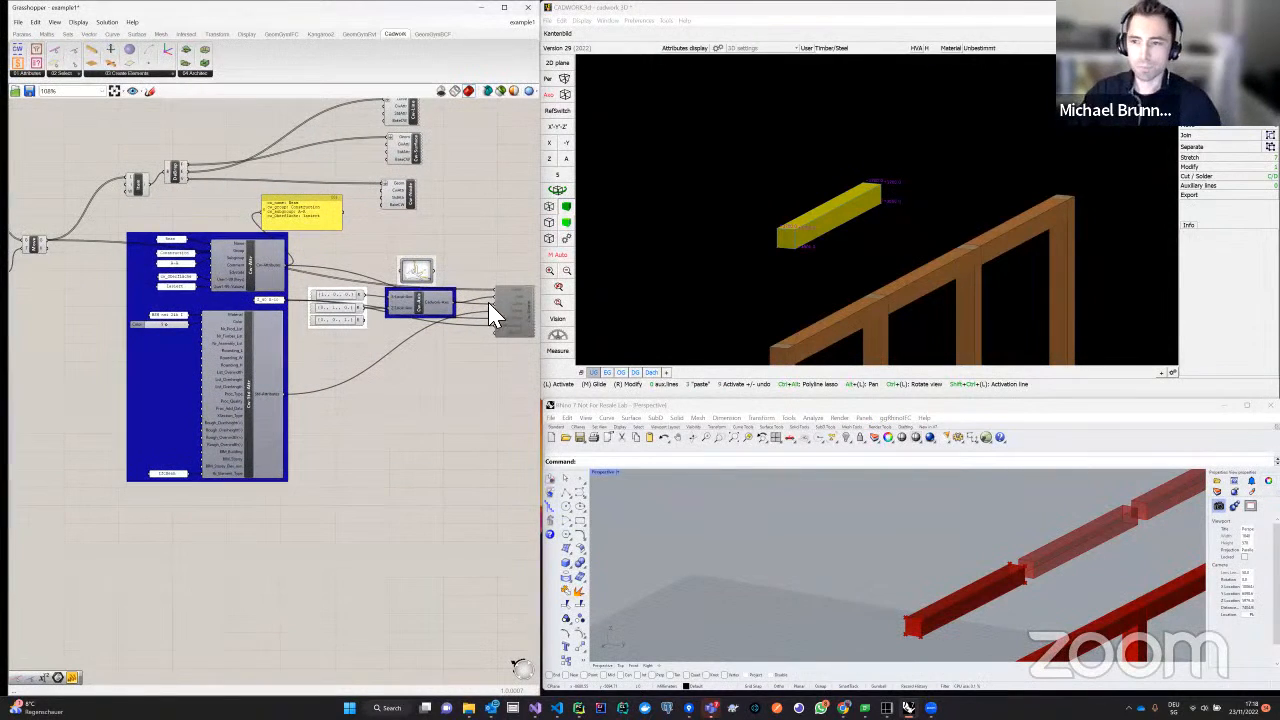
click(530, 318)
middle_click(522, 308)
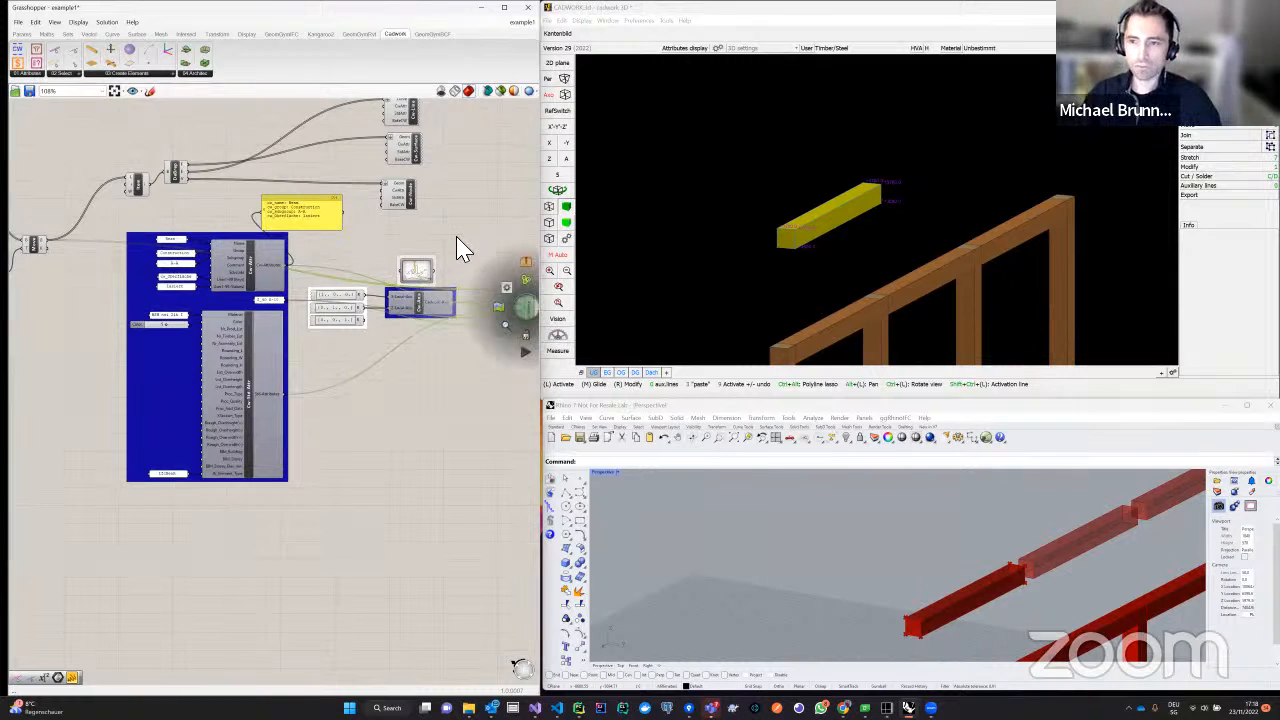
scroll(470, 247, down, 1)
right_drag(480, 245, 418, 264)
middle_click(446, 291)
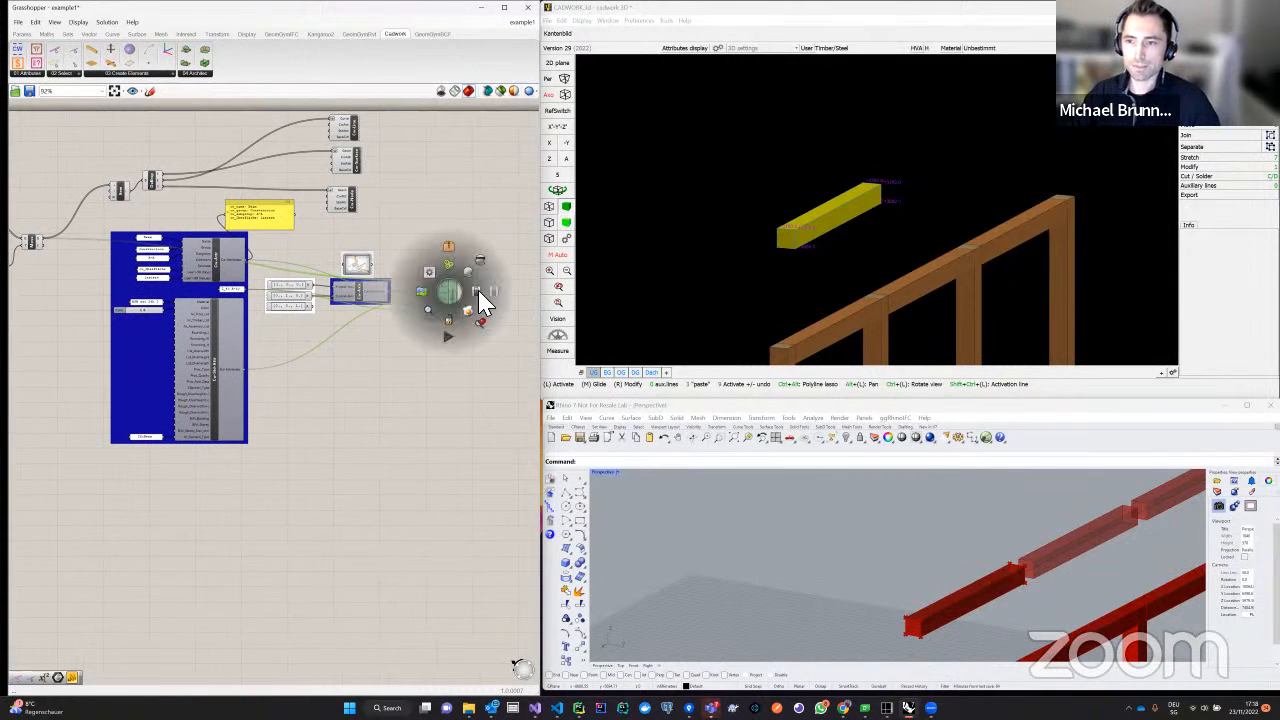
click(479, 298)
click(486, 225)
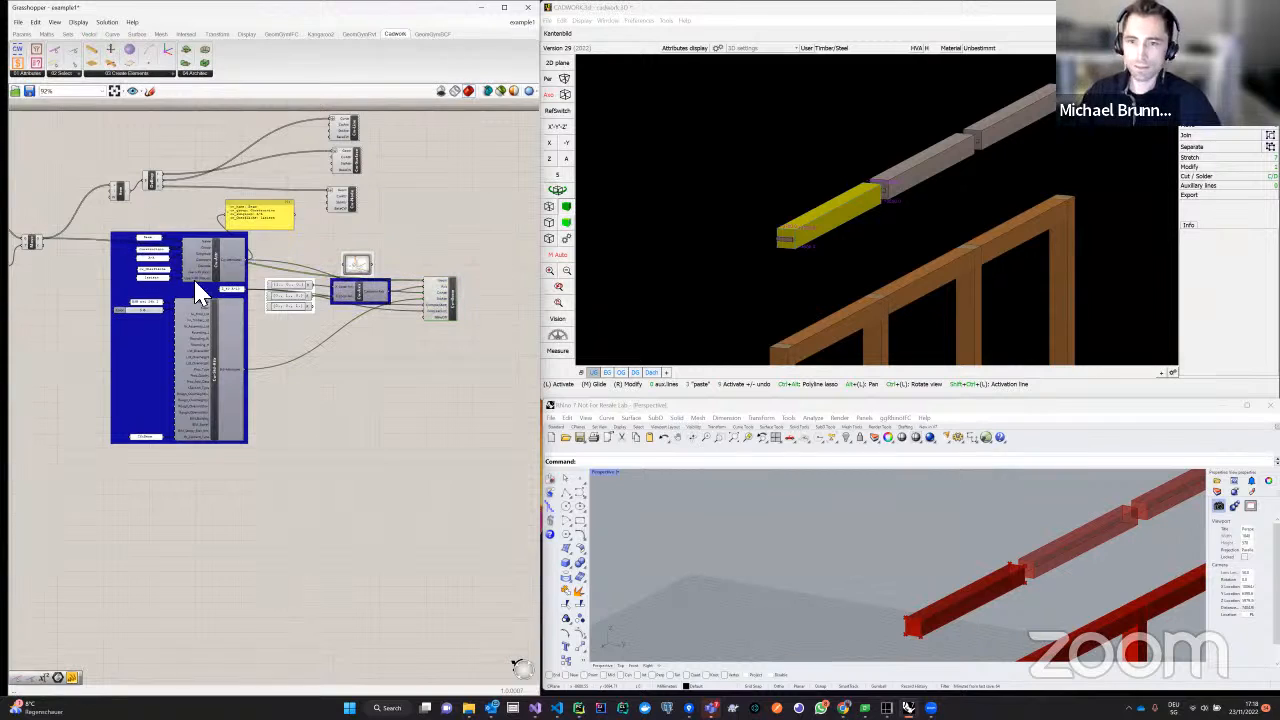
Examine the inputs of the Cw-Beam component and the attribute and Cw-Axis components wired to it
scroll(50, 272, up, 1)
right_drag(40, 280, 97, 281)
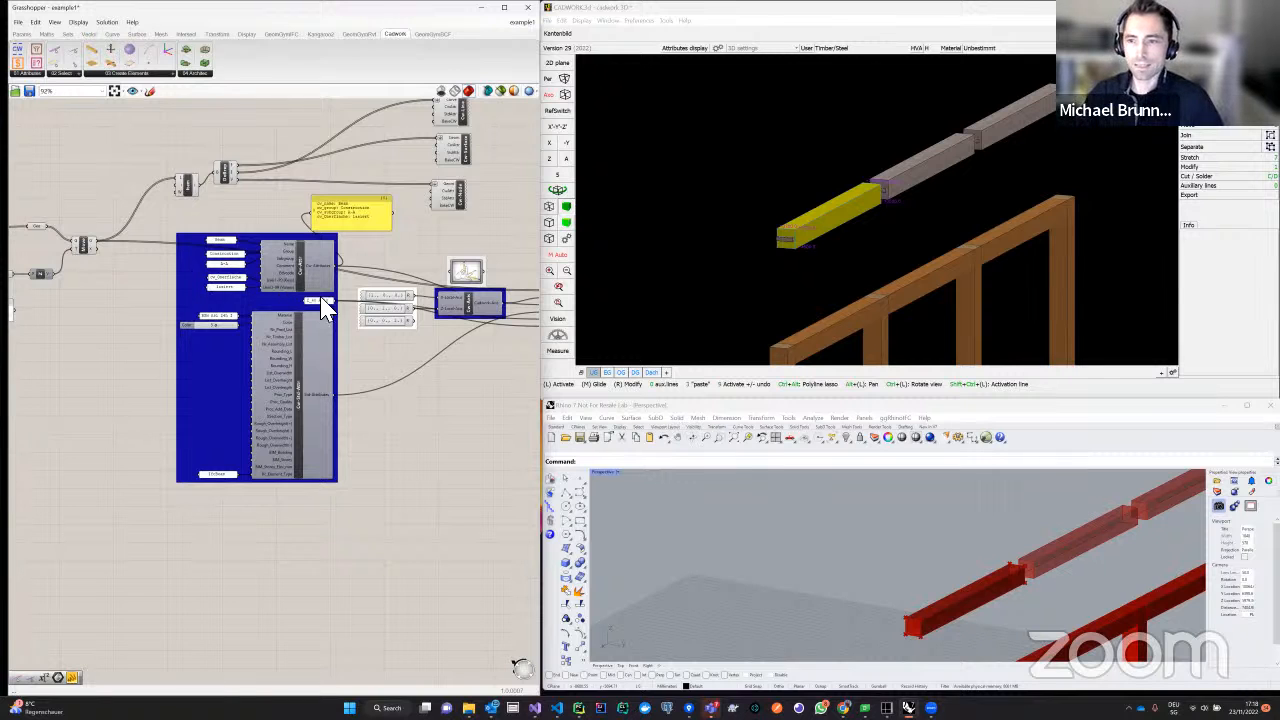
scroll(320, 298, down, 2)
right_drag(506, 344, 432, 352)
scroll(417, 306, up, 3)
scroll(417, 316, up, 3)
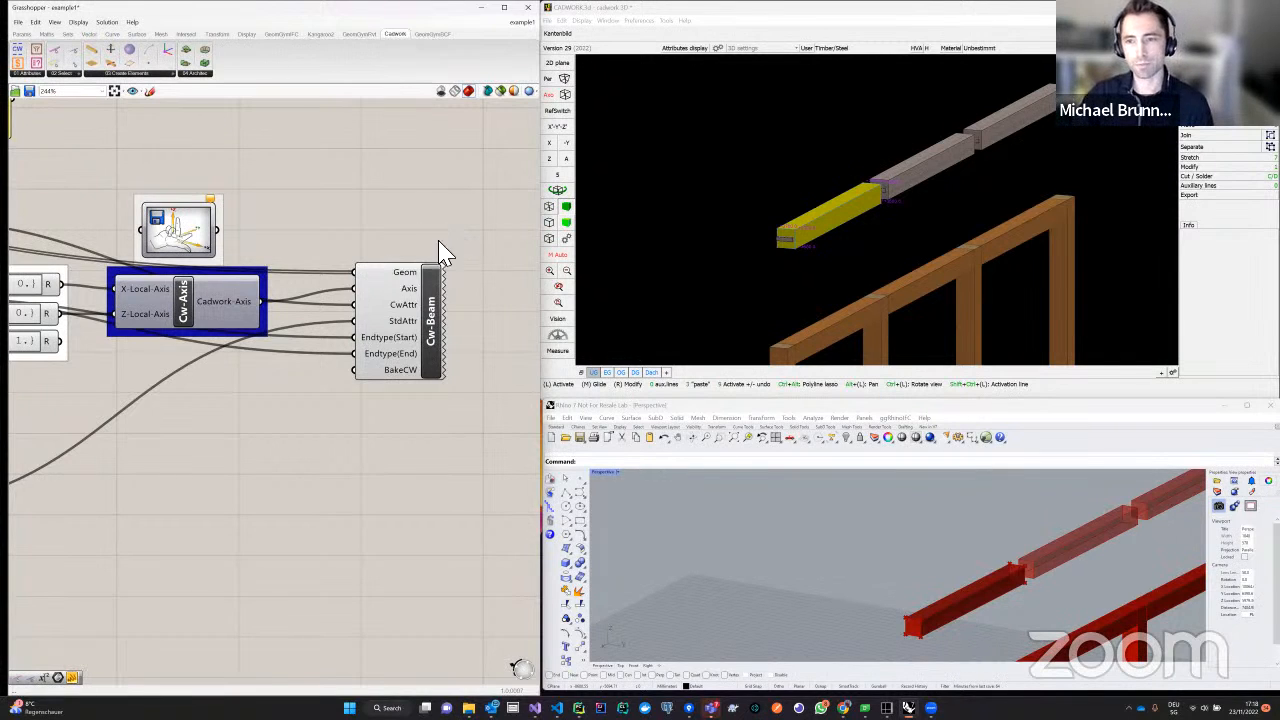
mouse_move(405, 280)
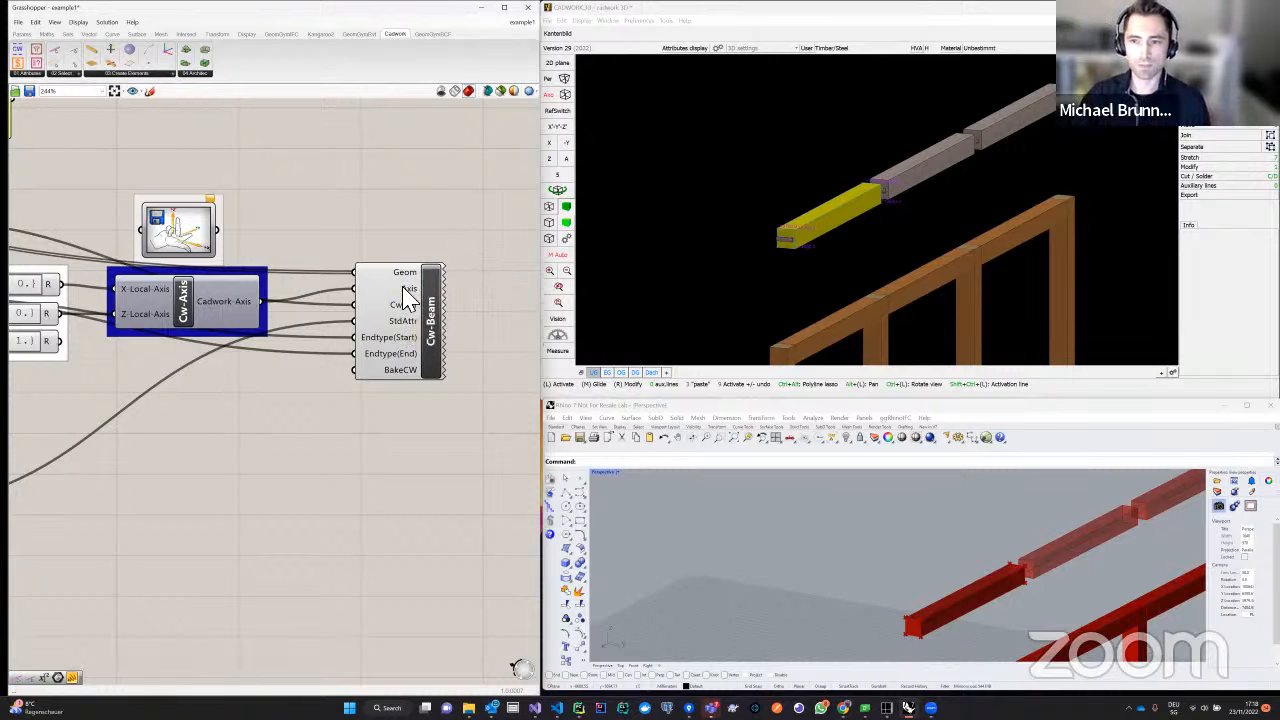
right_drag(361, 239, 389, 255)
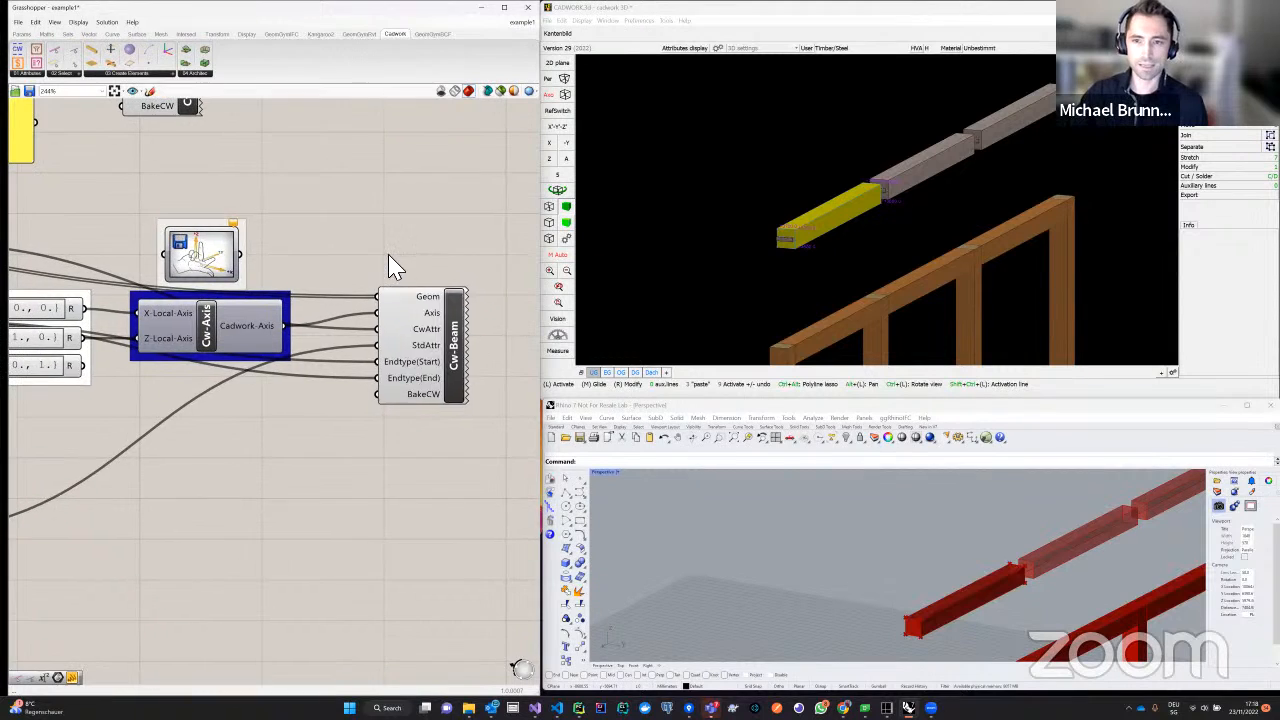
scroll(292, 212, down, 1)
right_drag(292, 226, 348, 206)
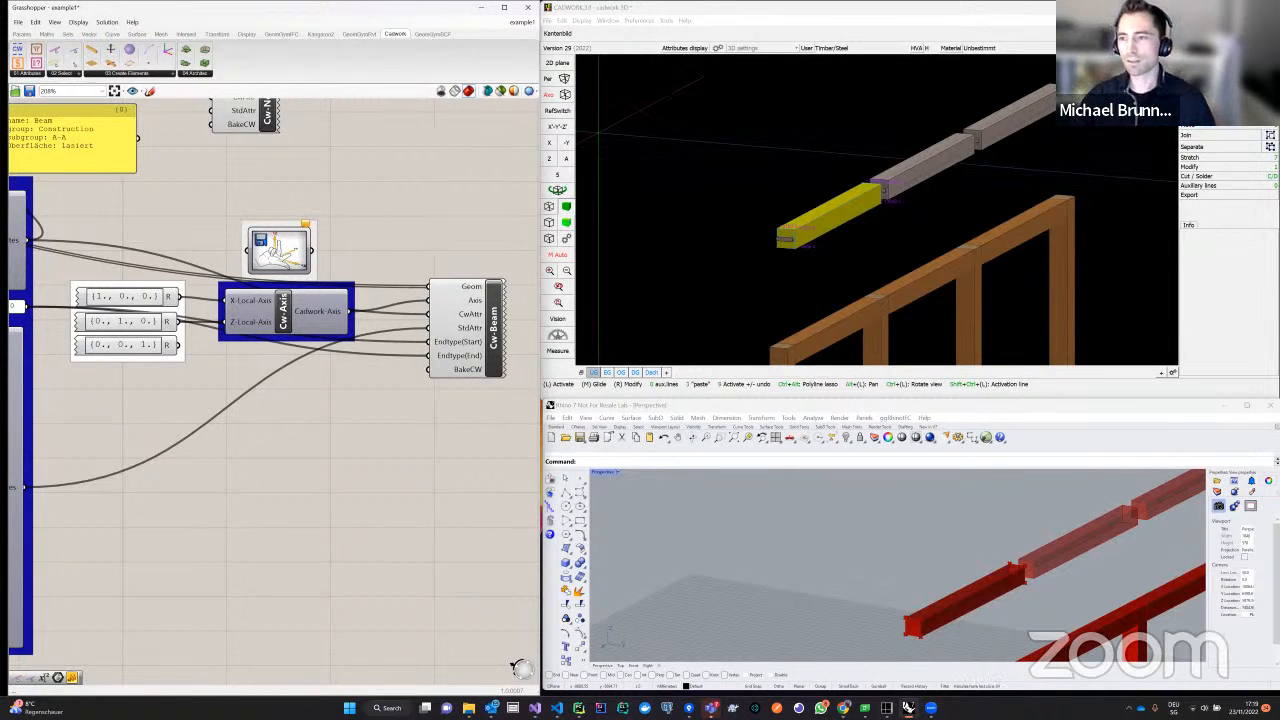
Select the timber frame's top beam in cadwork, inspect its local axes in wireframe, and return to the shaded display
click(740, 130)
scroll(900, 270, down, 4)
scroll(904, 256, up, 6)
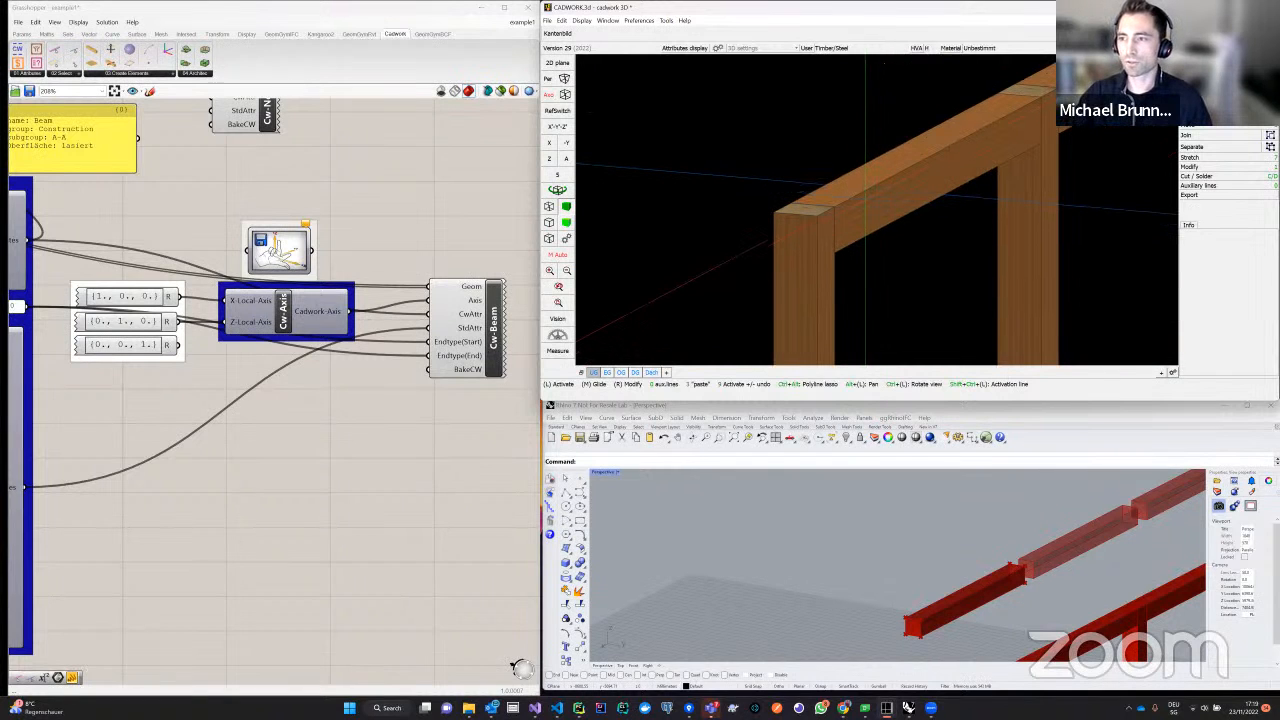
click(866, 190)
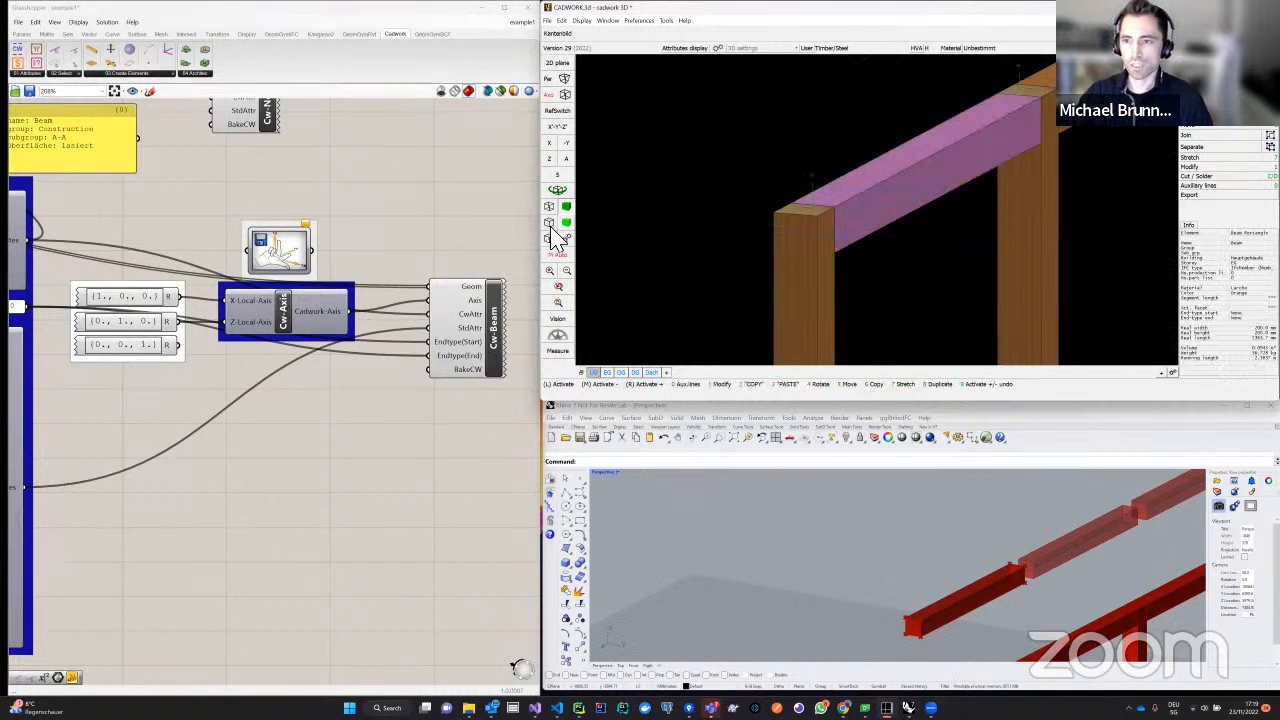
click(549, 222)
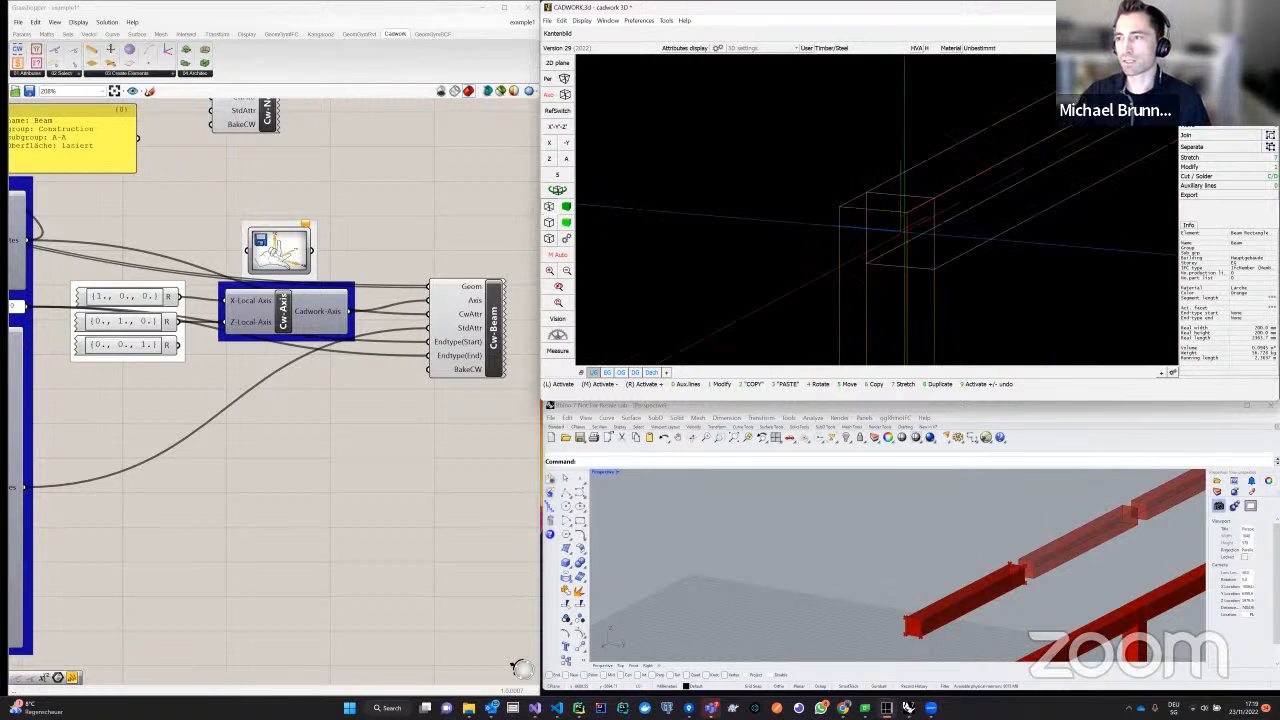
scroll(900, 200, up, 4)
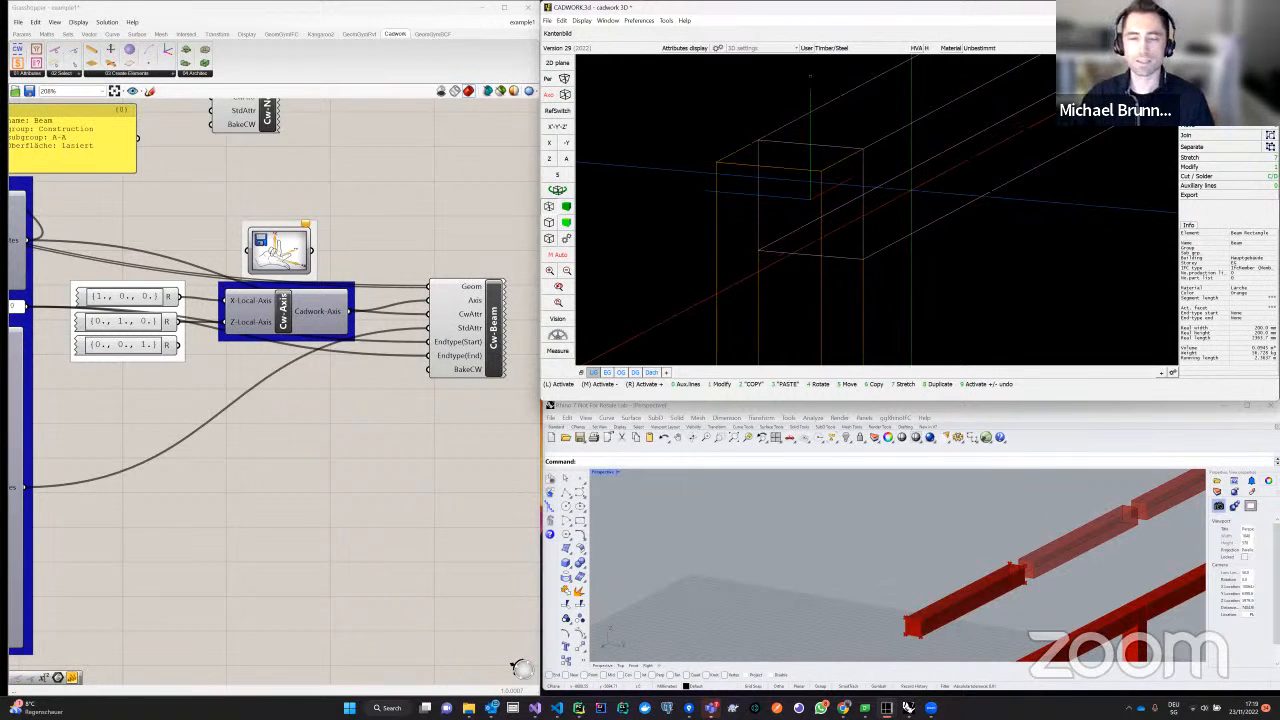
scroll(840, 214, down, 4)
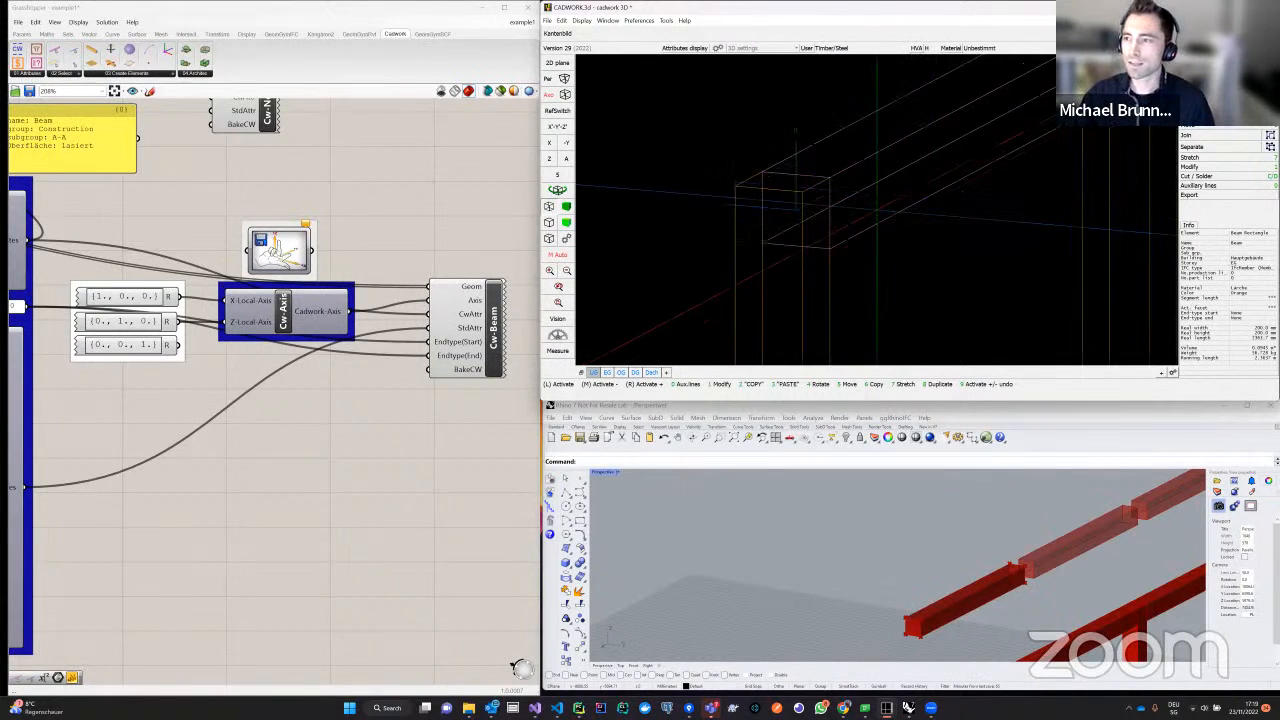
click(772, 218)
click(566, 207)
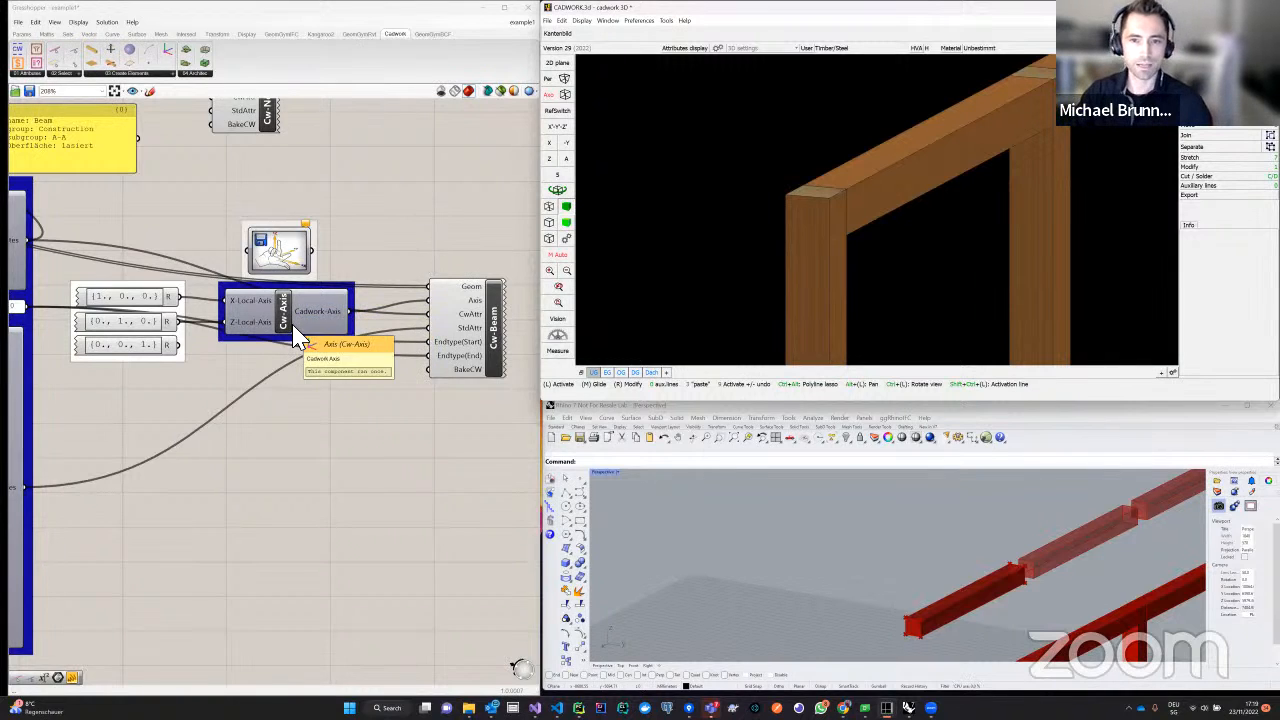
Rewire Cw-Axis so the {0., 1., 0.} vector feeds X-Local-Axis and {0., 0., 1.} feeds Z-Local-Axis
scroll(220, 380, up, 3)
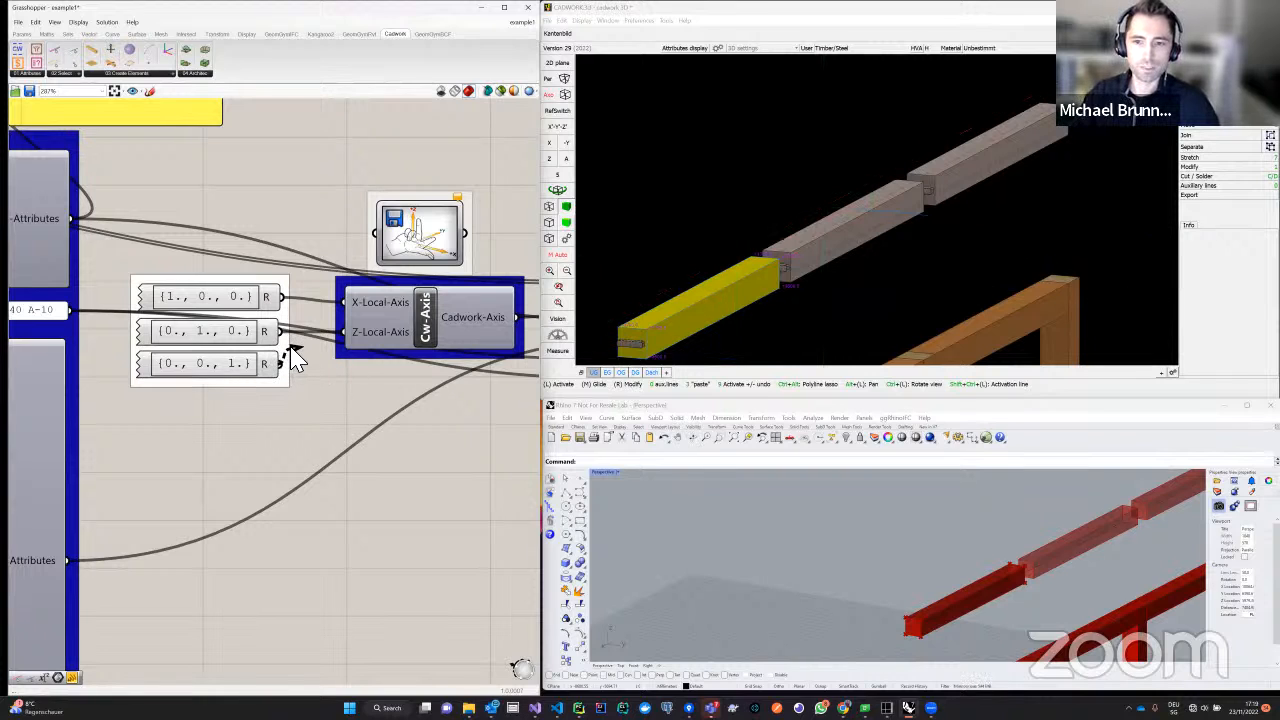
drag(284, 362, 342, 333)
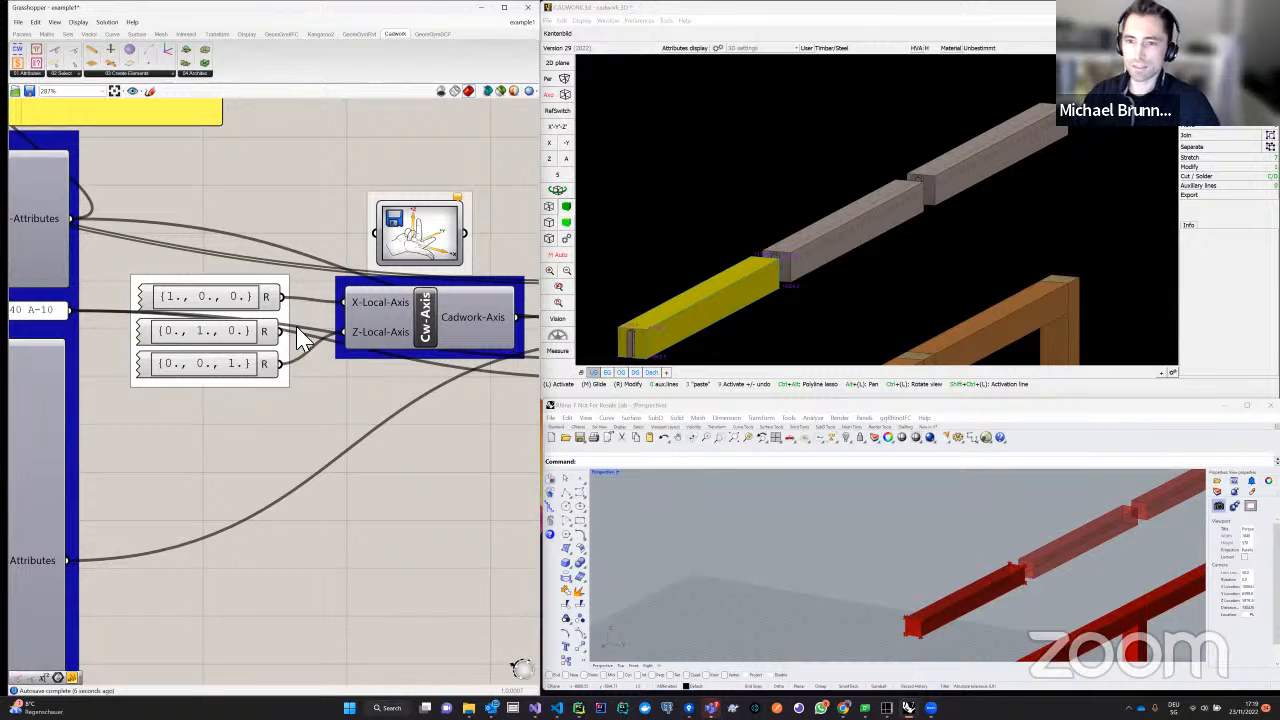
drag(295, 338, 340, 308)
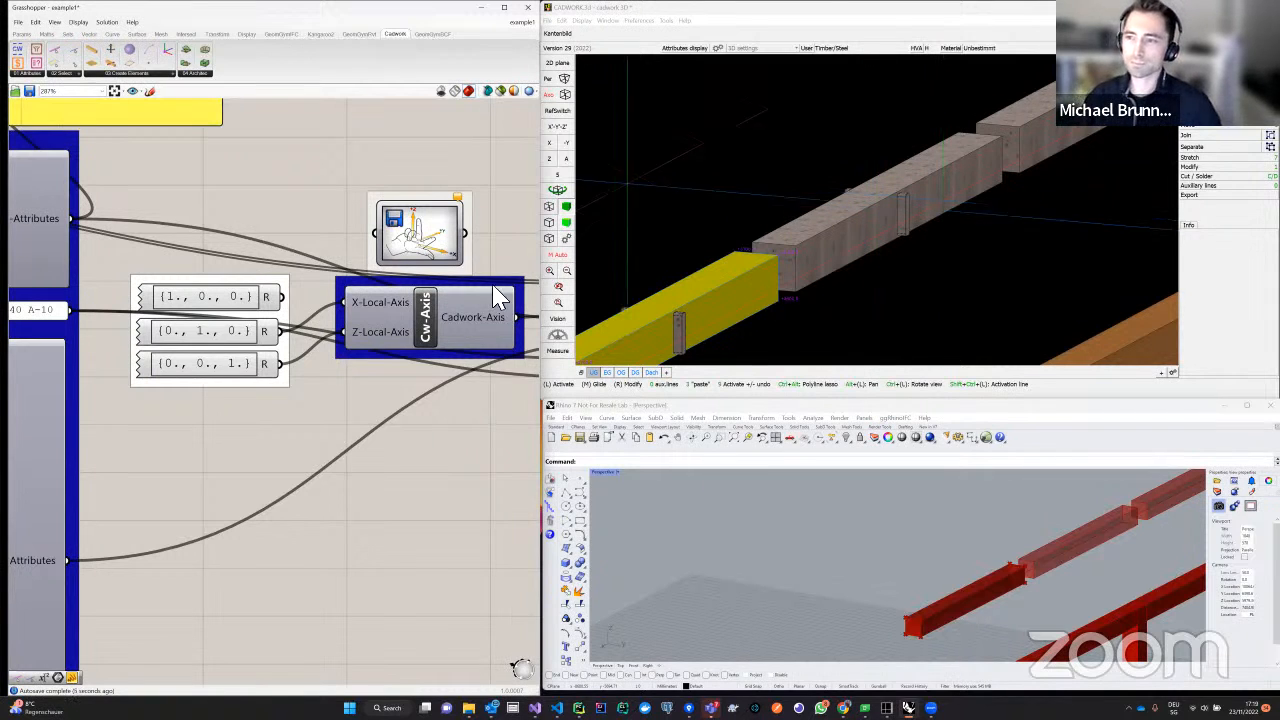
Examine the inputs and outputs of the Cw-Attr and Cw-Std-Attr components and their connections to Cw-Beam
scroll(285, 222, down, 5)
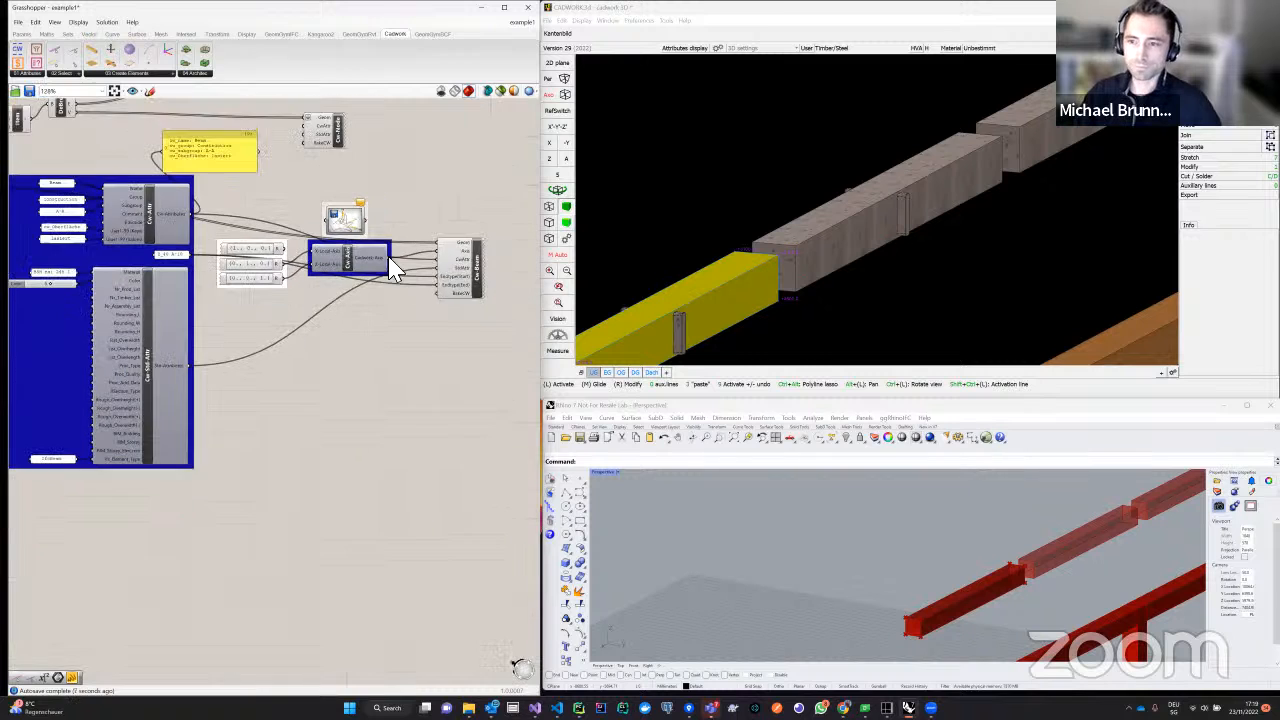
scroll(249, 306, up, 4)
right_drag(204, 312, 277, 325)
scroll(162, 240, down, 1)
right_drag(175, 190, 400, 194)
scroll(377, 206, up, 1)
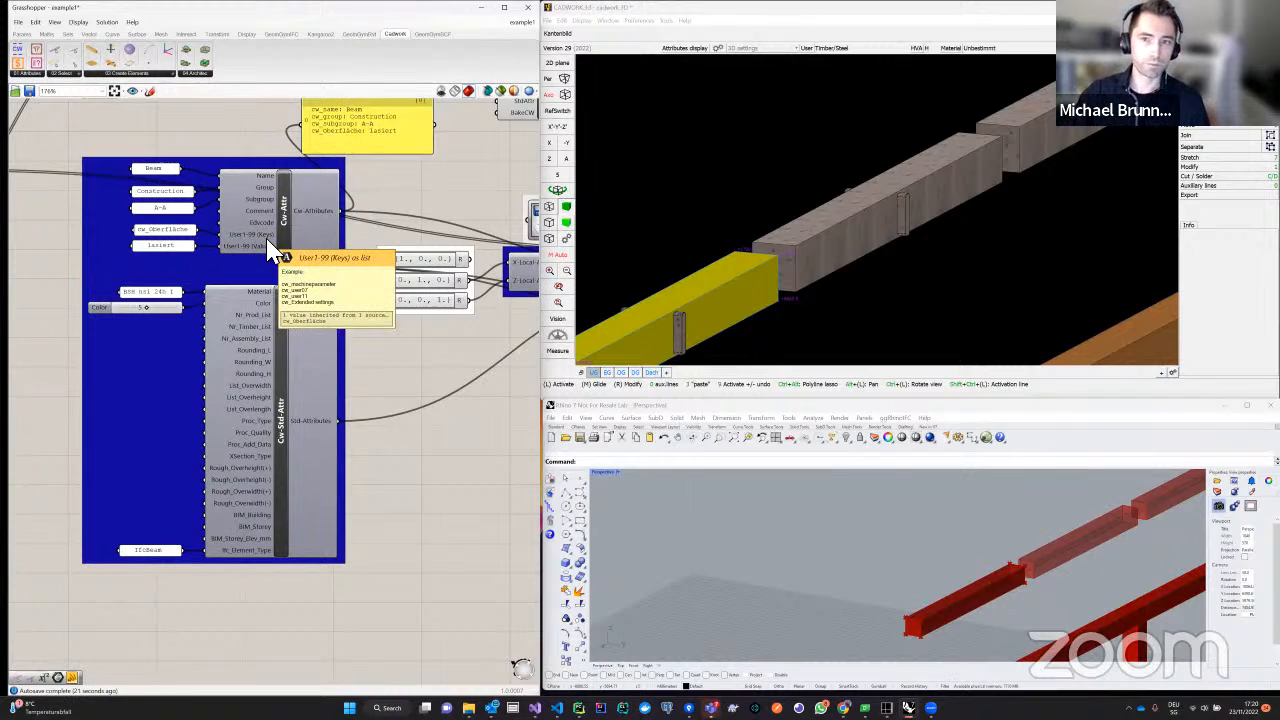
mouse_move(314, 216)
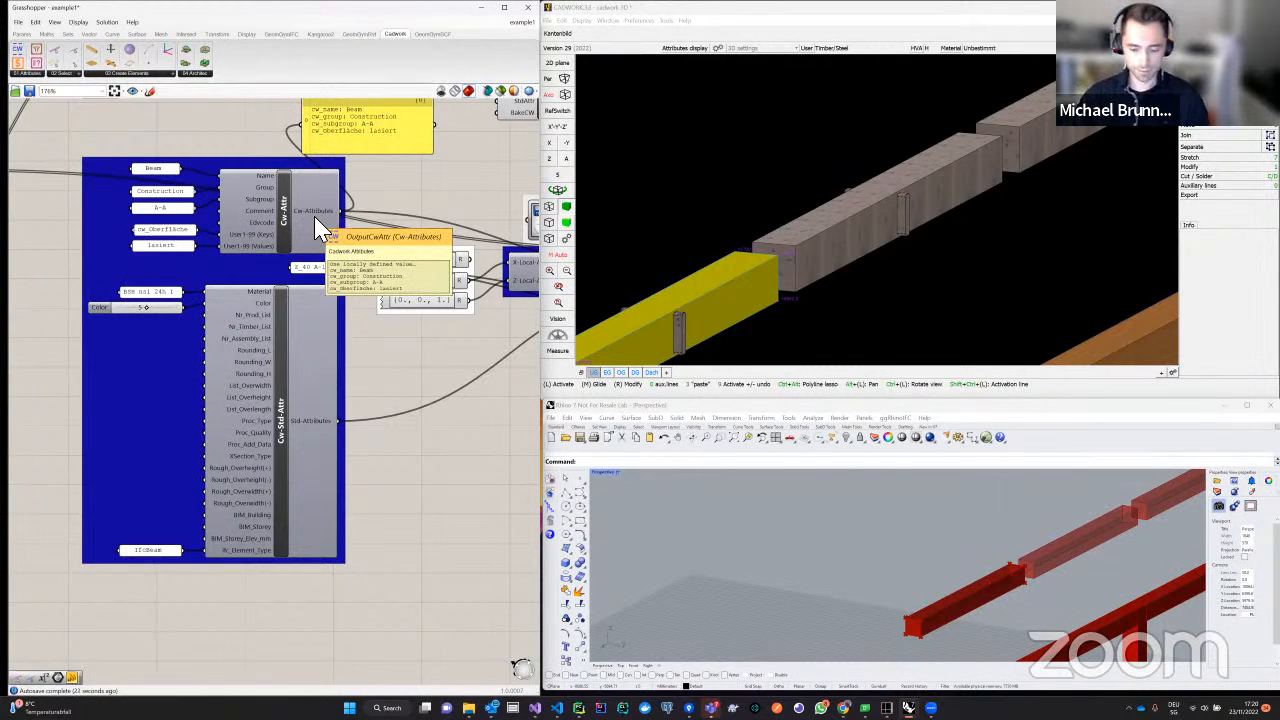
right_drag(437, 349, 443, 316)
click(410, 302)
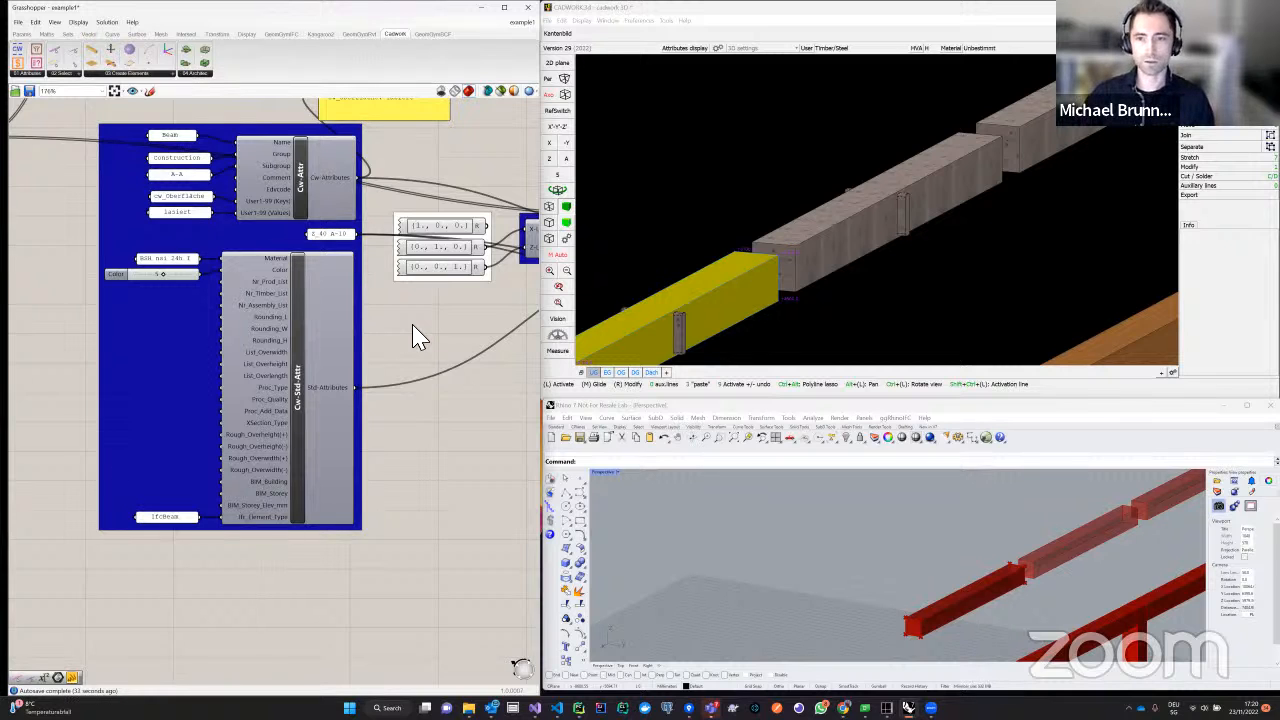
scroll(418, 338, down, 1)
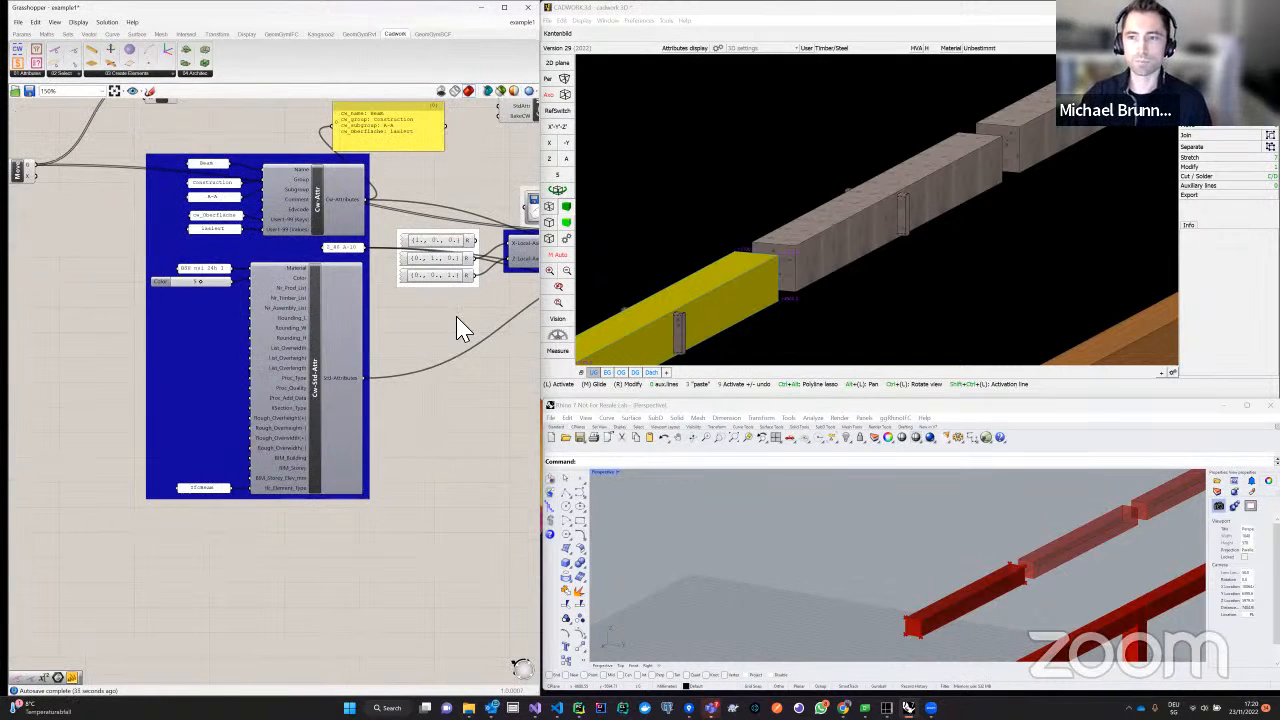
right_drag(457, 329, 274, 347)
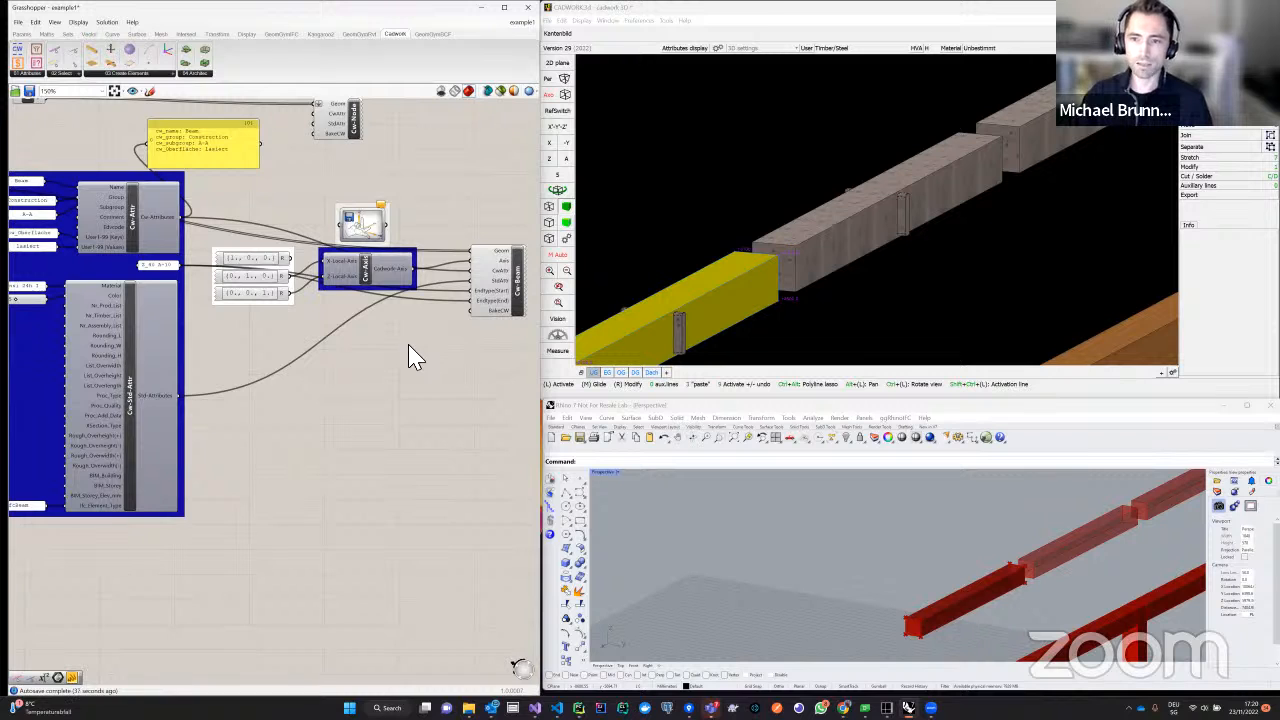
Examine the Cw-Beam component's end-type inputs and the Z_40 A-10 panel between the Cw-Attr and Cw-Std-Attr components
right_drag(415, 358, 357, 362)
right_click(357, 357)
click(432, 310)
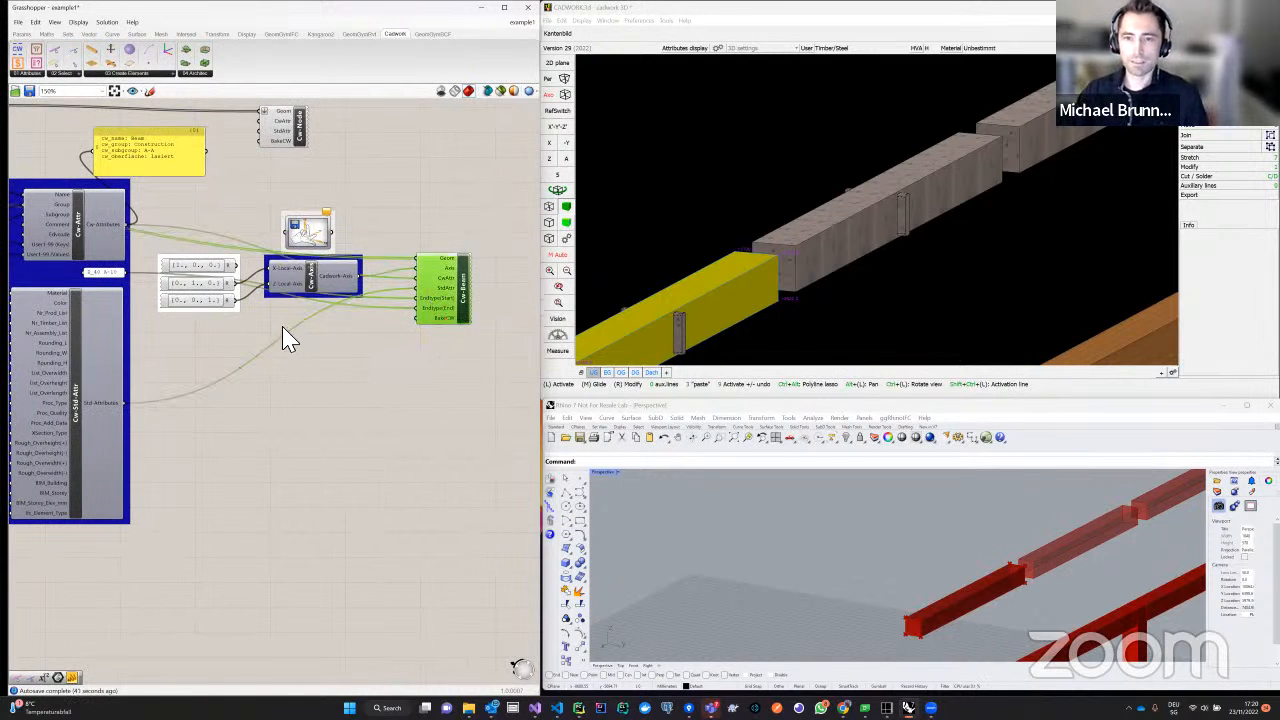
scroll(283, 328, down, 3)
right_drag(262, 366, 391, 370)
right_drag(66, 328, 211, 333)
mouse_move(106, 330)
right_down()
mouse_move(237, 329)
mouse_move(222, 325)
right_up()
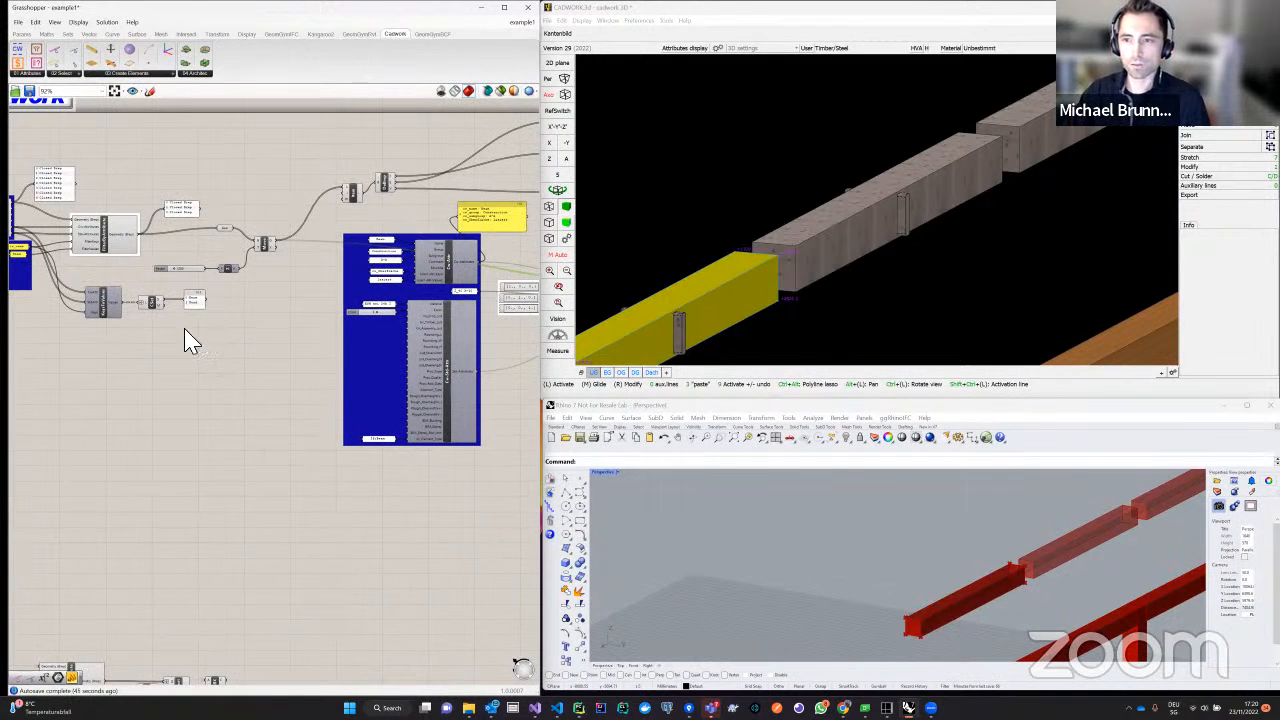
scroll(400, 300, up, 5)
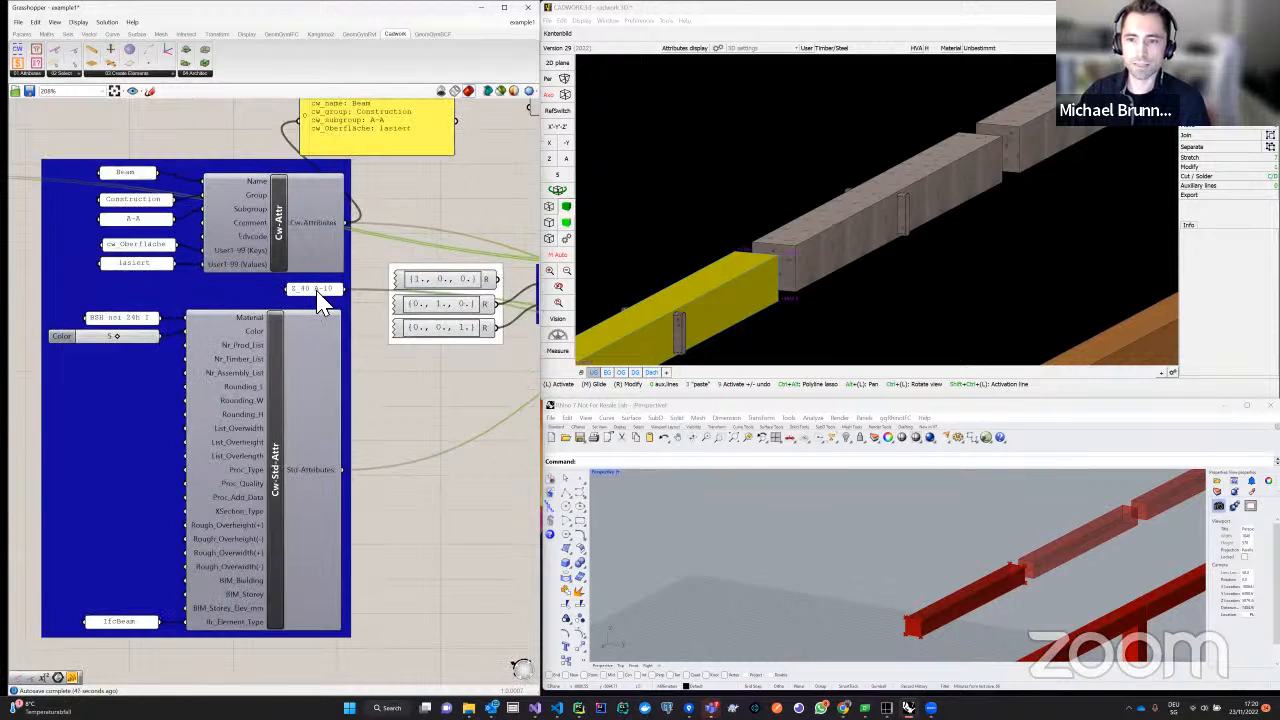
scroll(330, 300, up, 3)
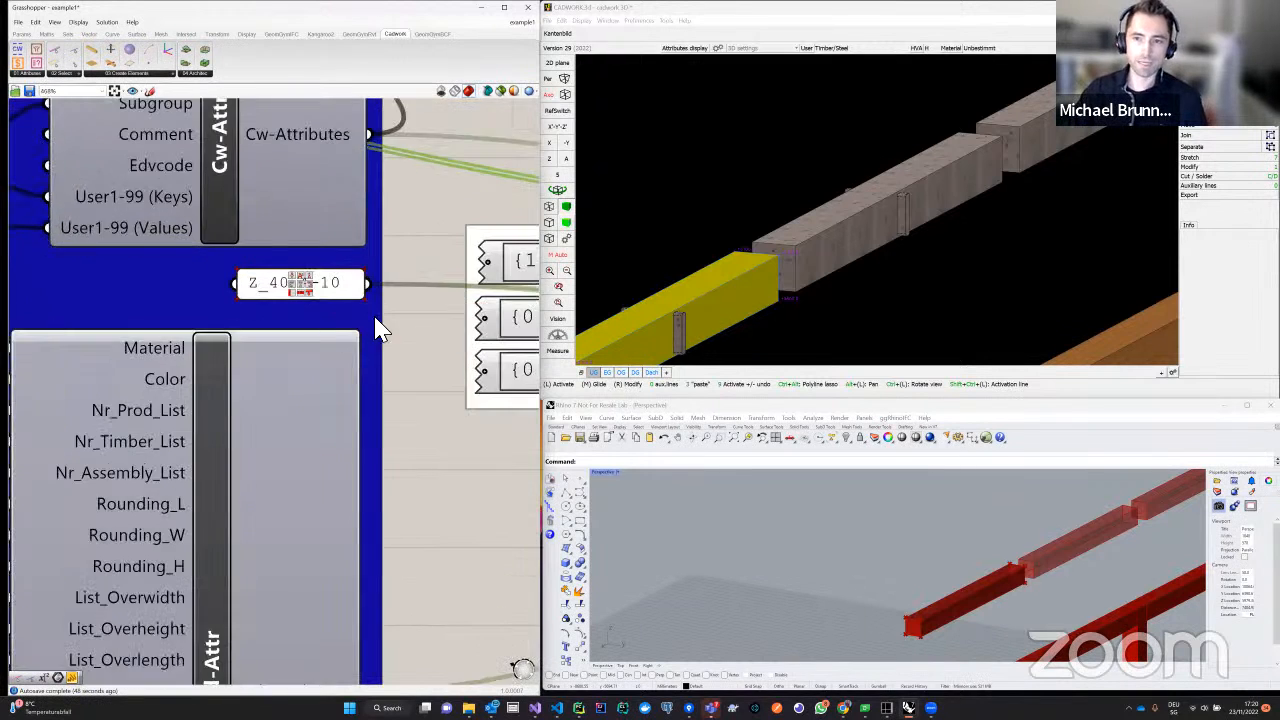
scroll(390, 333, down, 1)
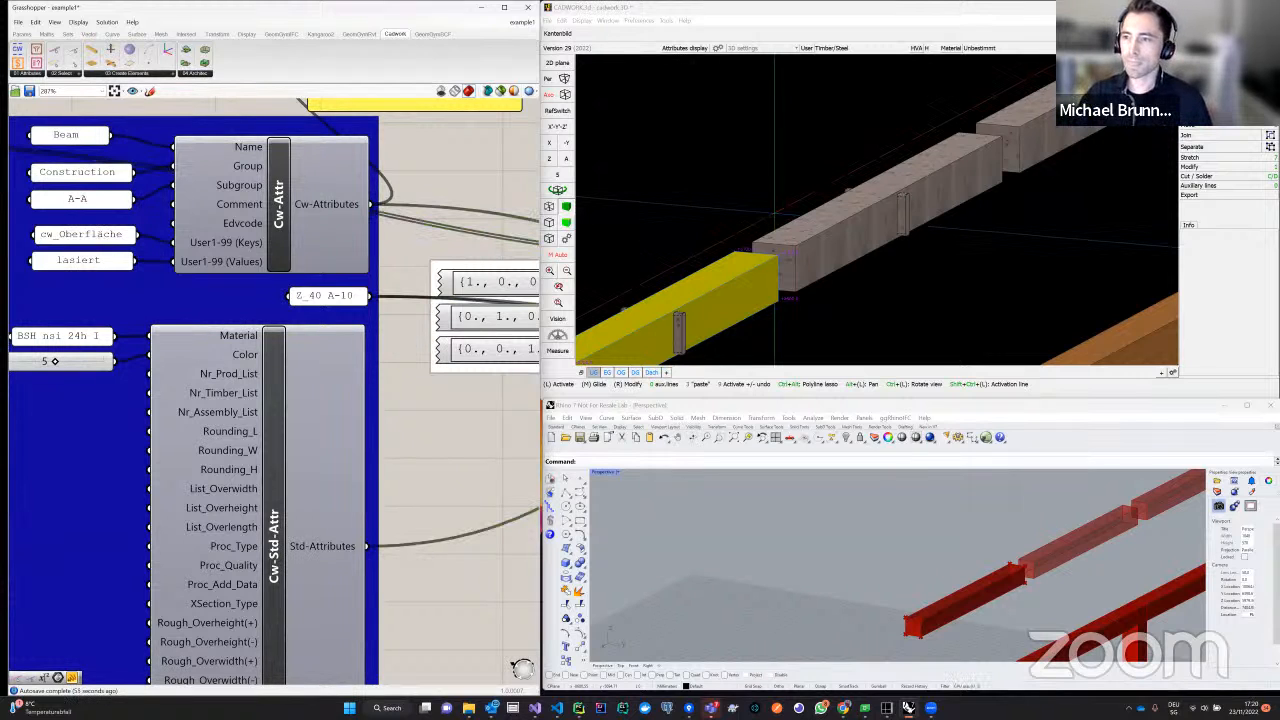
Zoom cadwork out to the whole model and switch Grasshopper to the 13_CW_curved_wall_example definition
click(907, 707)
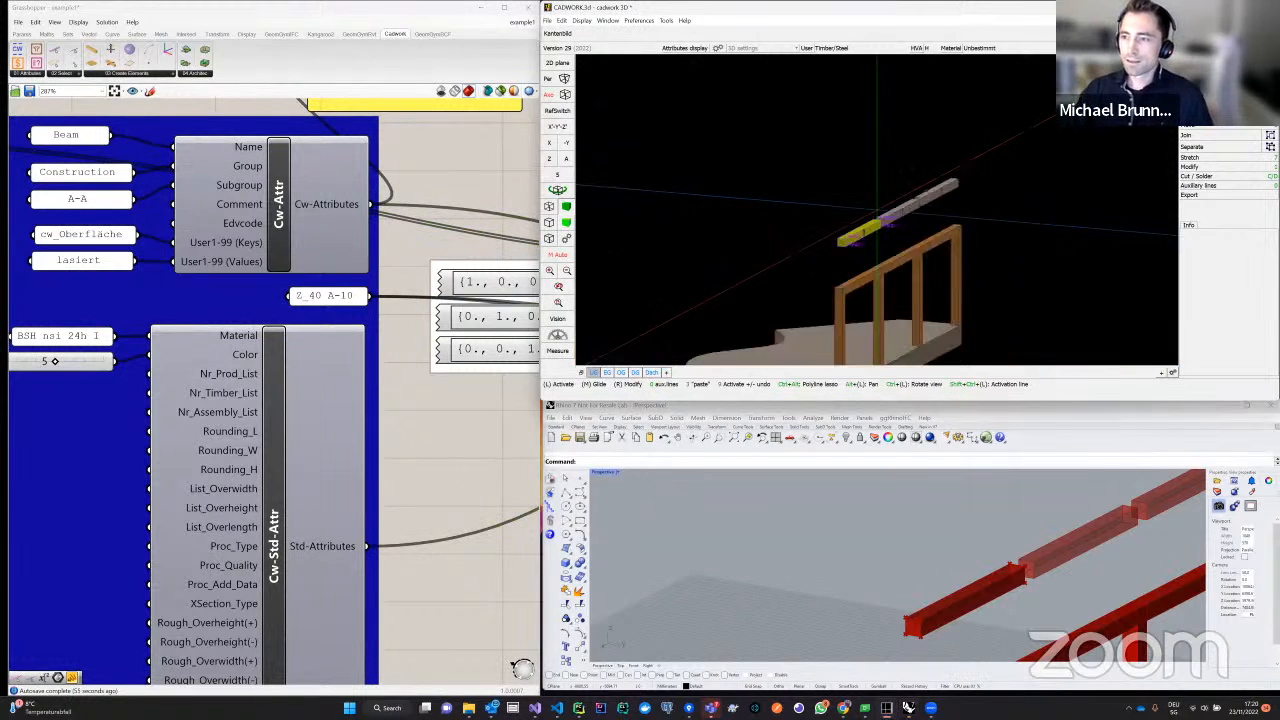
click(430, 180)
scroll(430, 180, down, 3)
scroll(430, 180, down, 2)
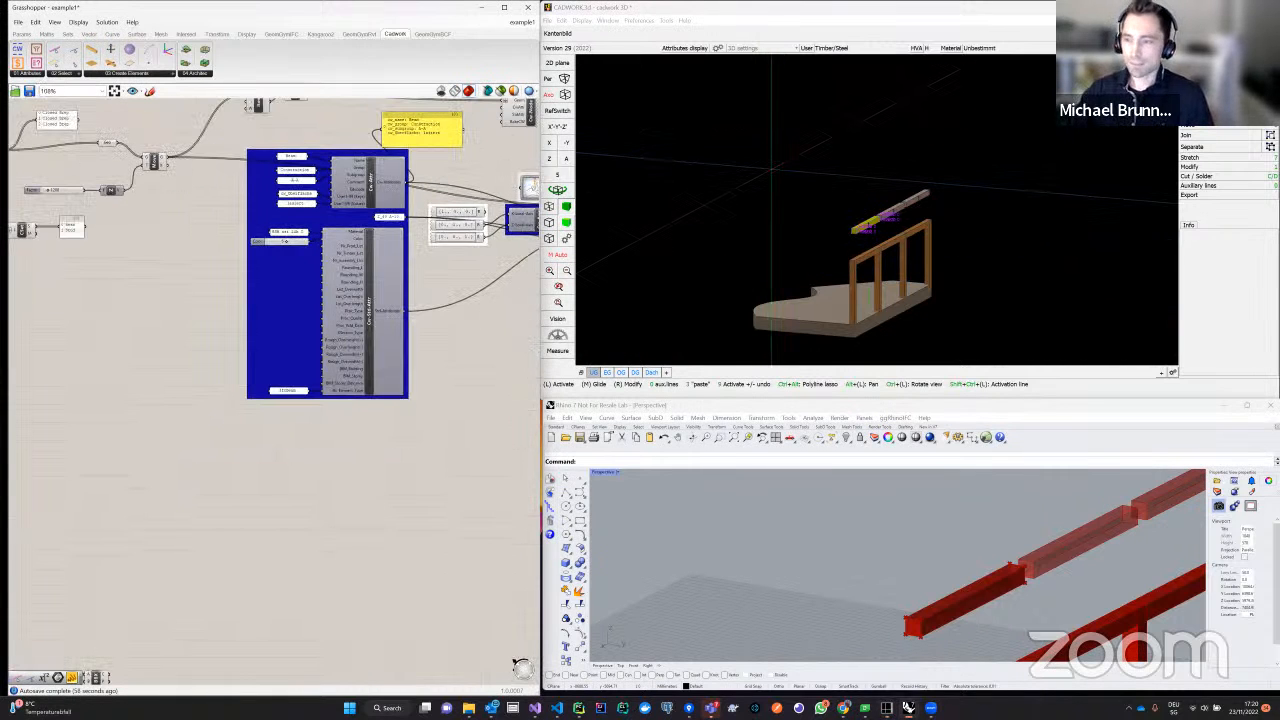
click(907, 707)
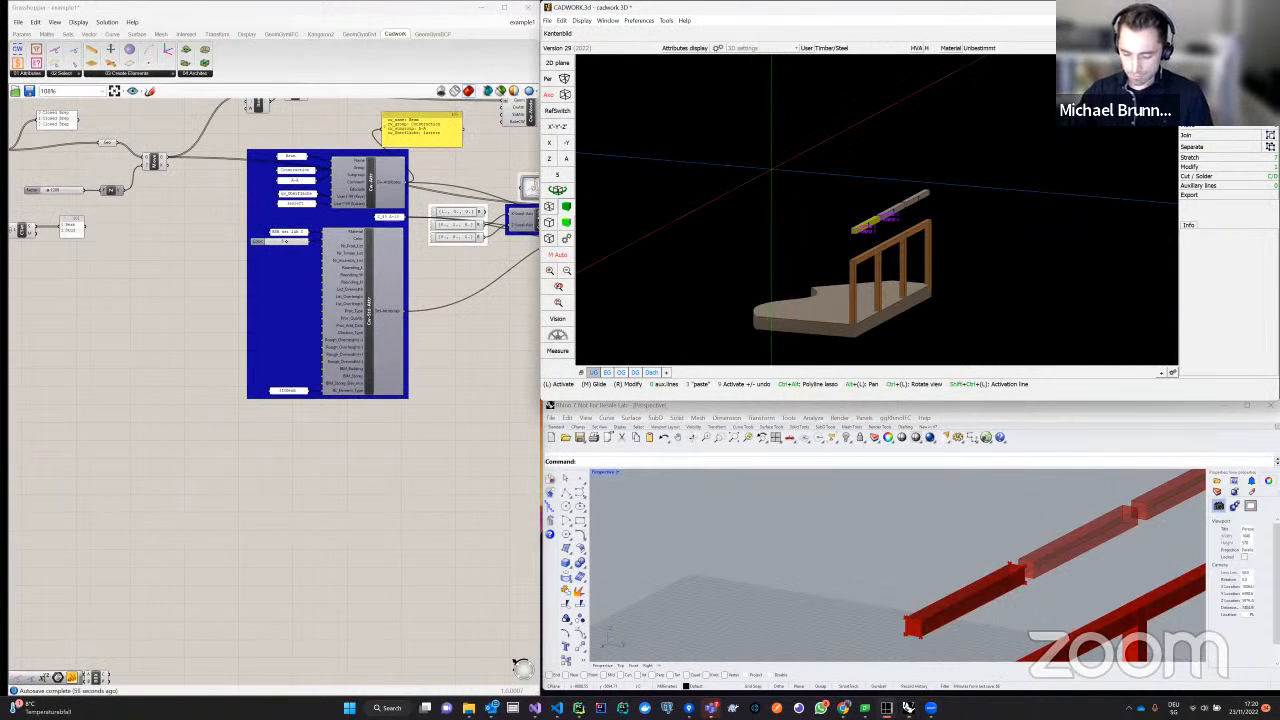
click(522, 21)
click(548, 118)
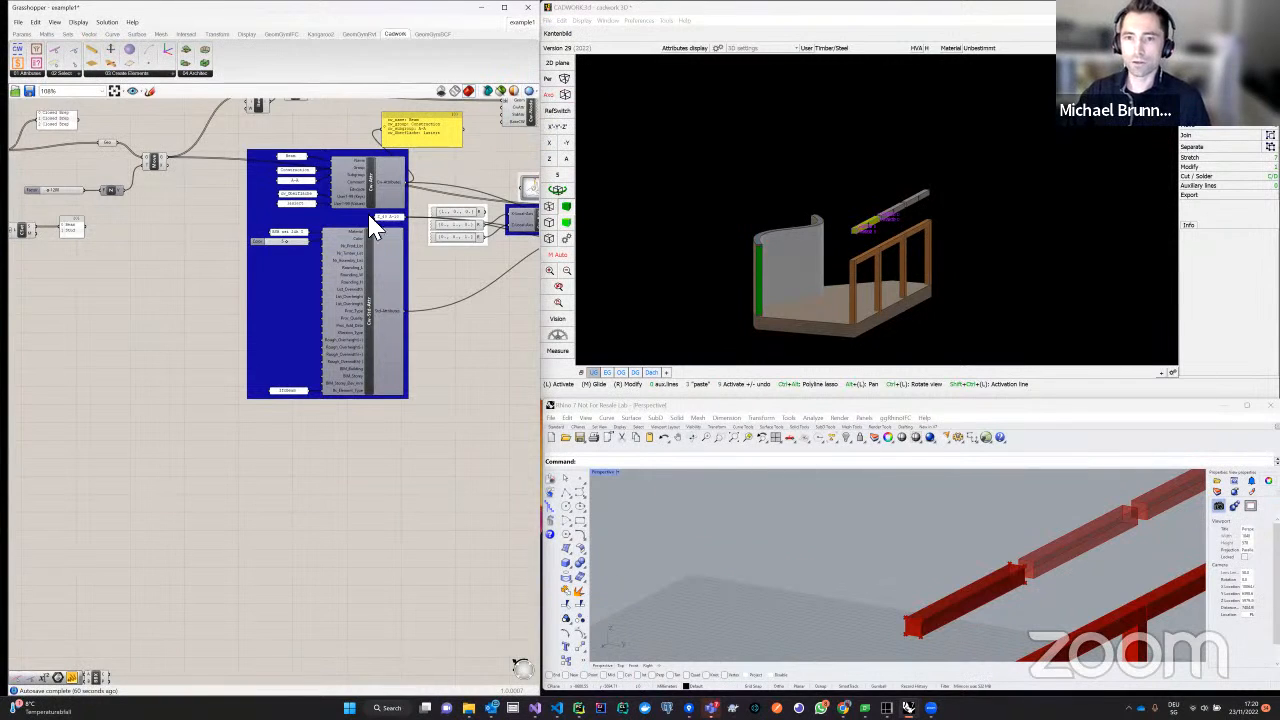
right_drag(238, 207, 434, 227)
right_drag(157, 203, 250, 202)
click(102, 206)
scroll(112, 200, up, 5)
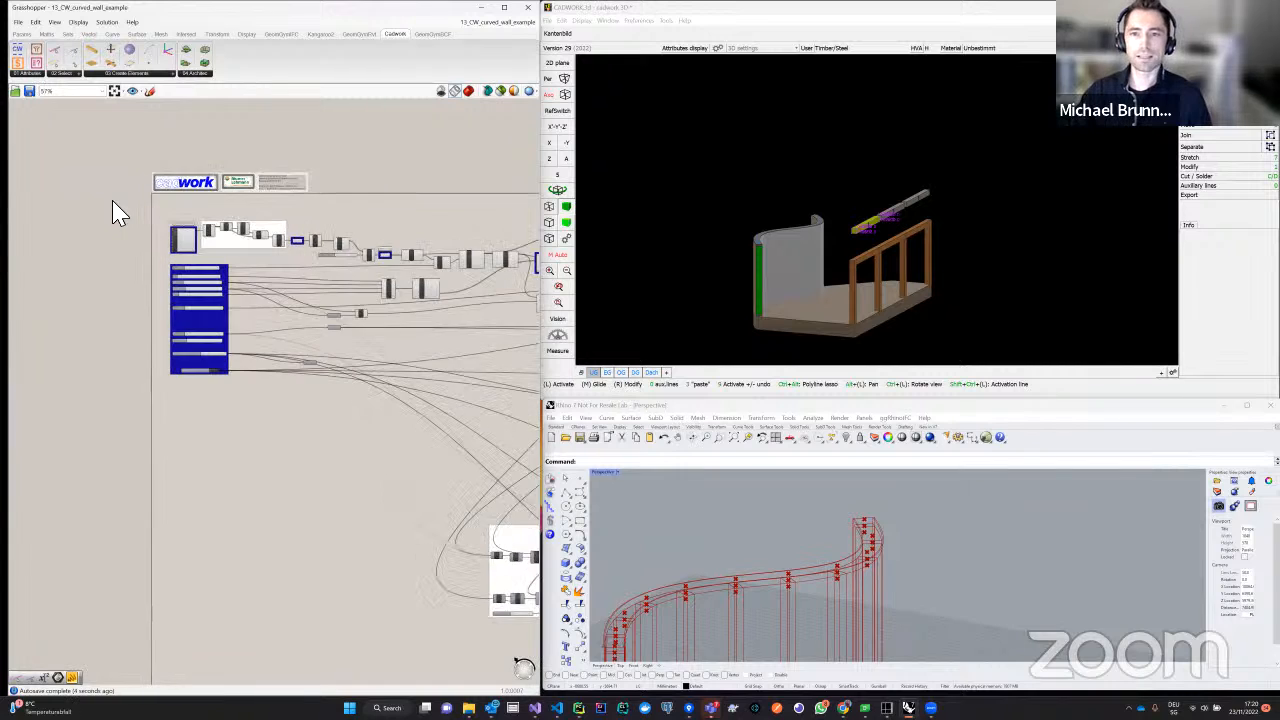
Examine the curved wall definition's element selection and parameter sliders, and view the generated wall in cadwork from several sides
scroll(272, 171, up, 3)
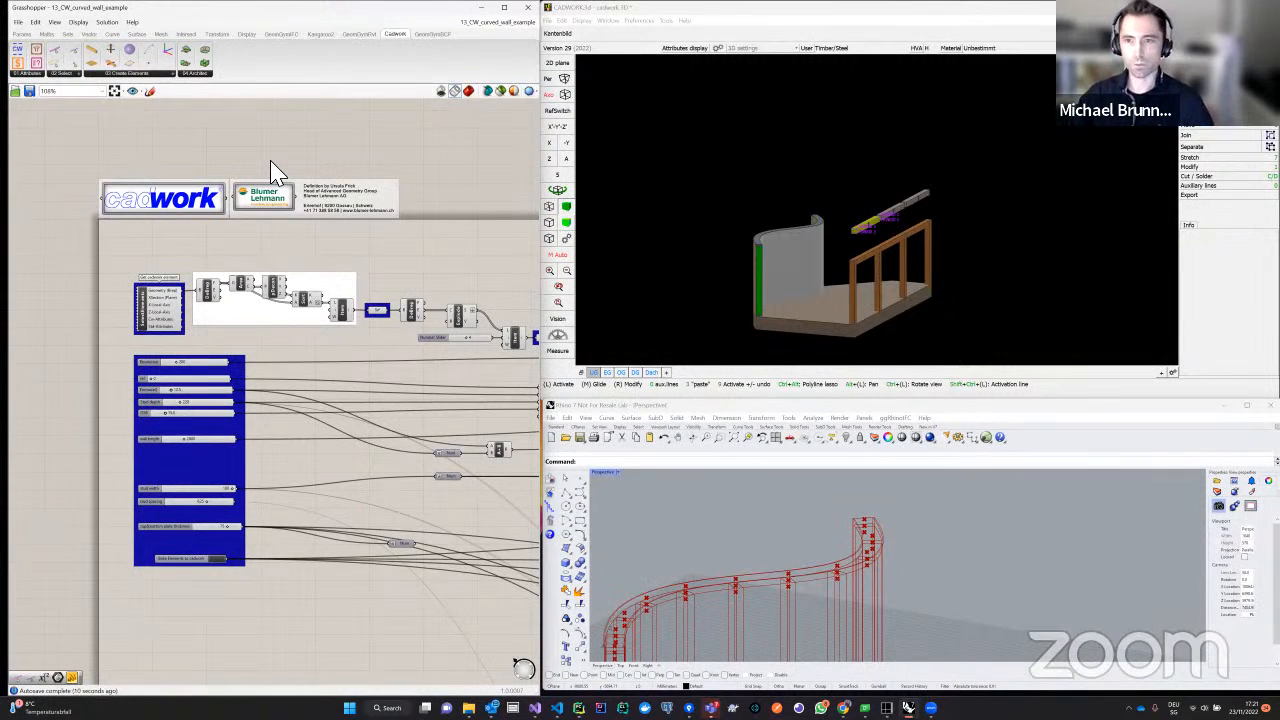
scroll(206, 271, down, 2)
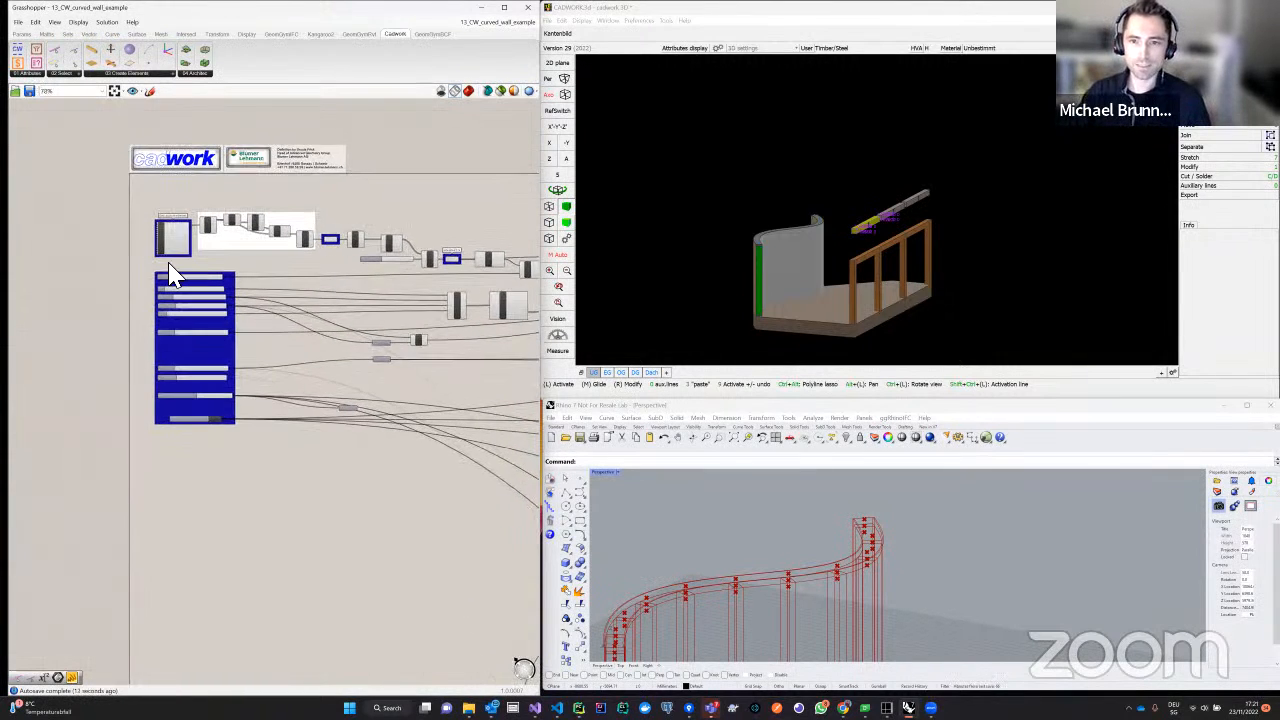
scroll(170, 275, up, 4)
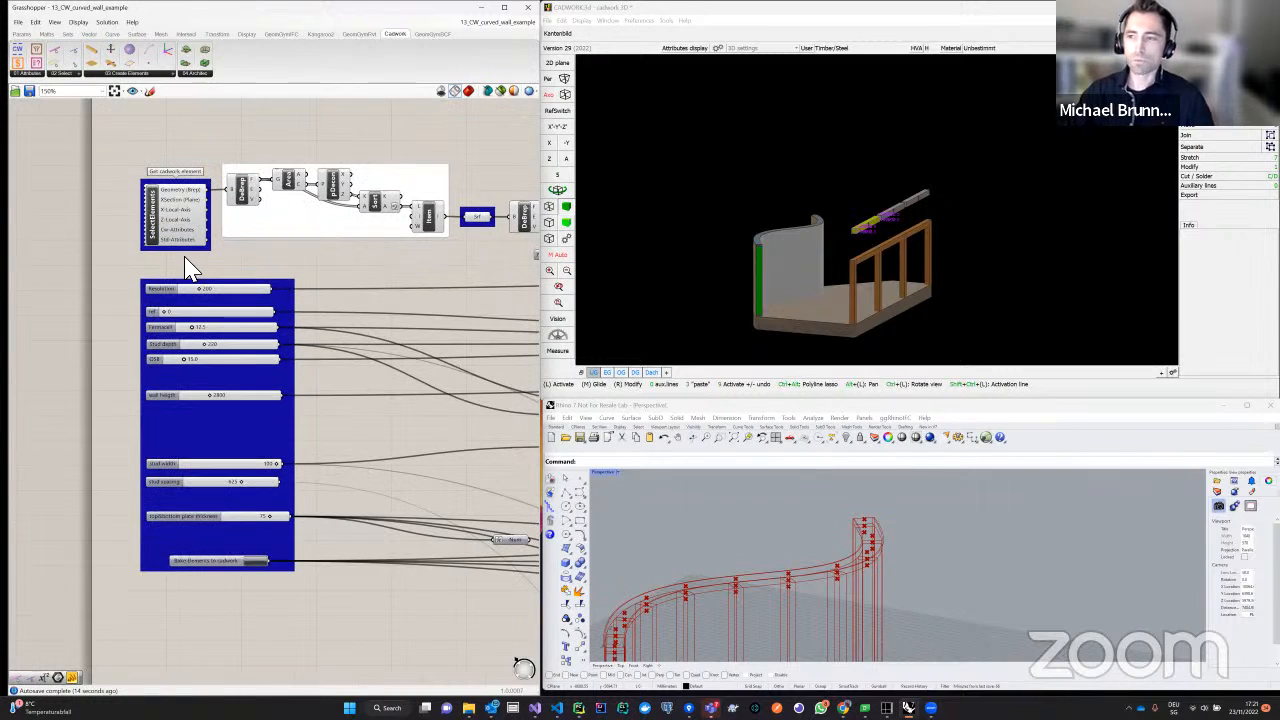
ctrl+drag(850, 240, 885, 242)
scroll(1040, 120, down, 3)
scroll(884, 195, up, 3)
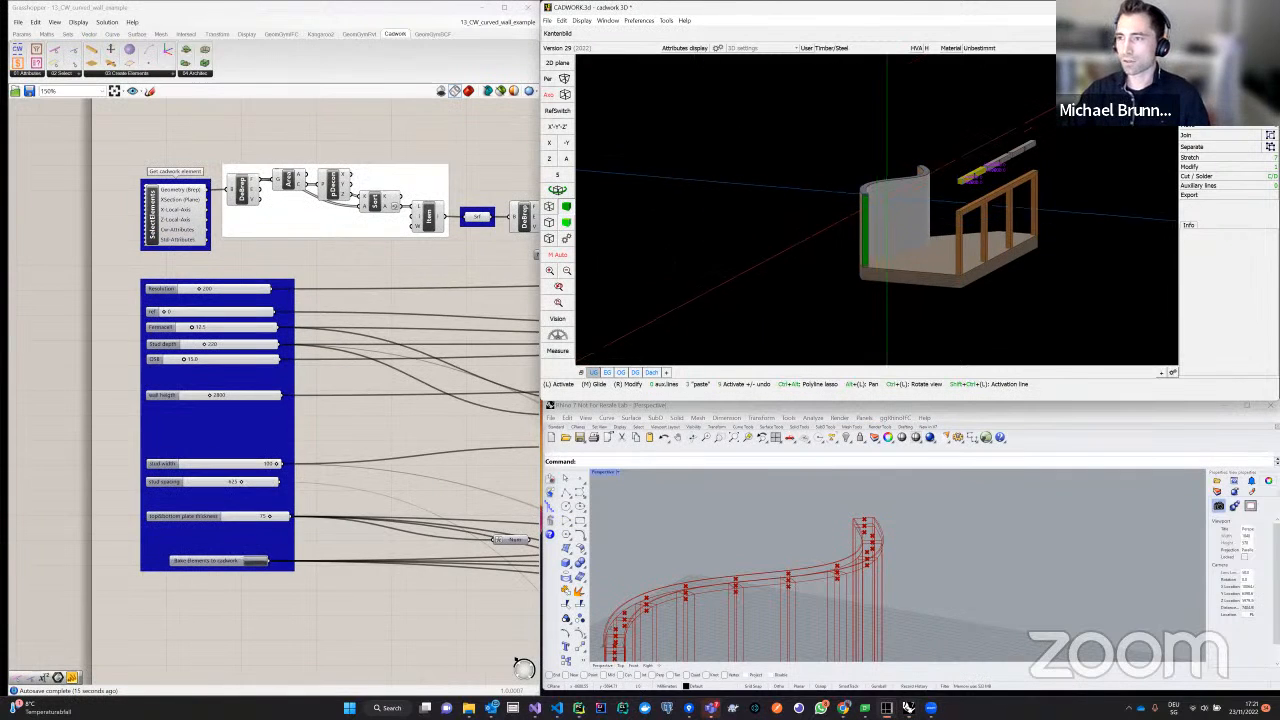
ctrl+drag(884, 195, 855, 190)
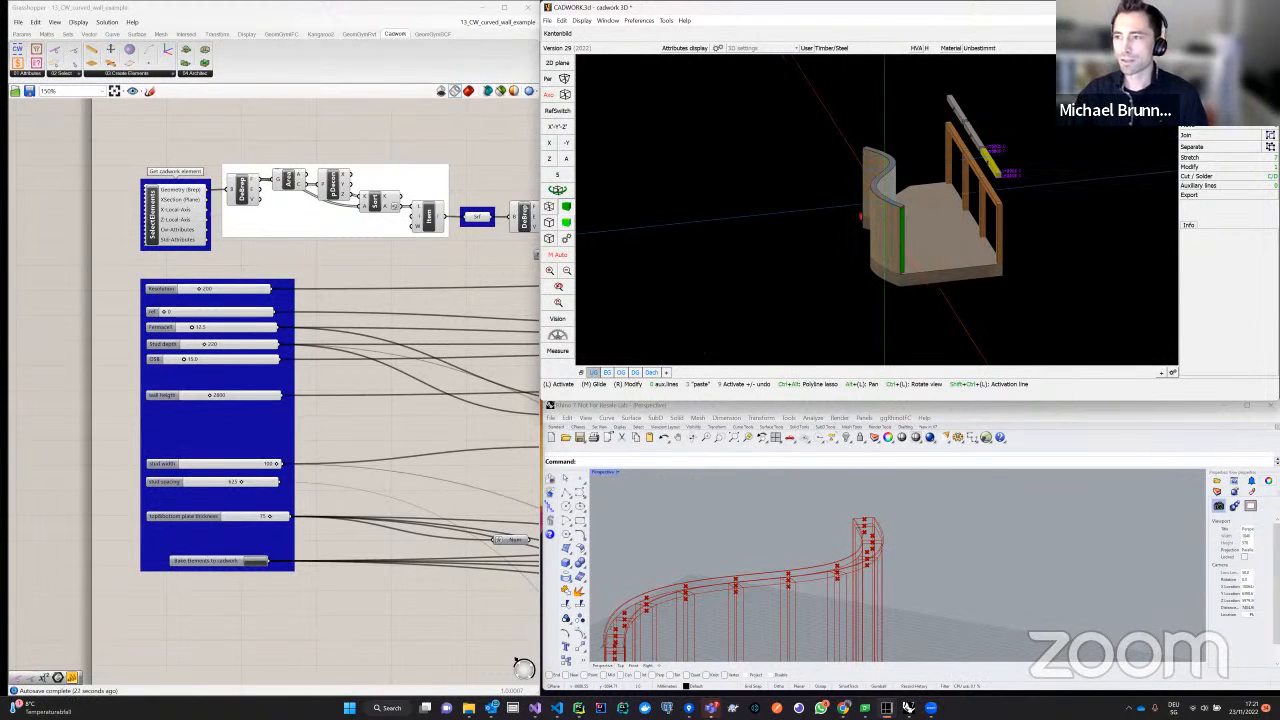
scroll(889, 197, up, 3)
mouse_move(889, 197)
ctrl+mouse_down()
mouse_move(843, 215)
mouse_move(905, 204)
ctrl+mouse_up()
scroll(843, 215, down, 3)
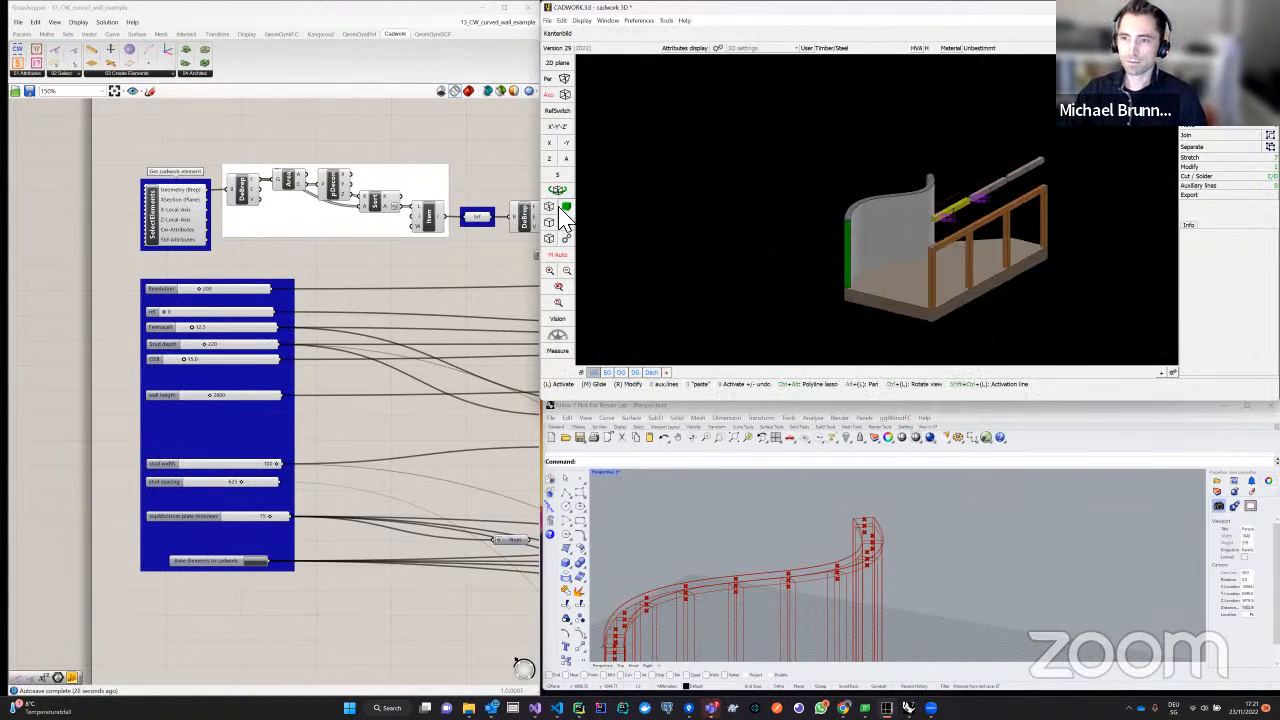
Show the cadwork model in wireframe and inspect the studs and screws at the curved wall's upper corner
click(565, 222)
scroll(1030, 210, up, 5)
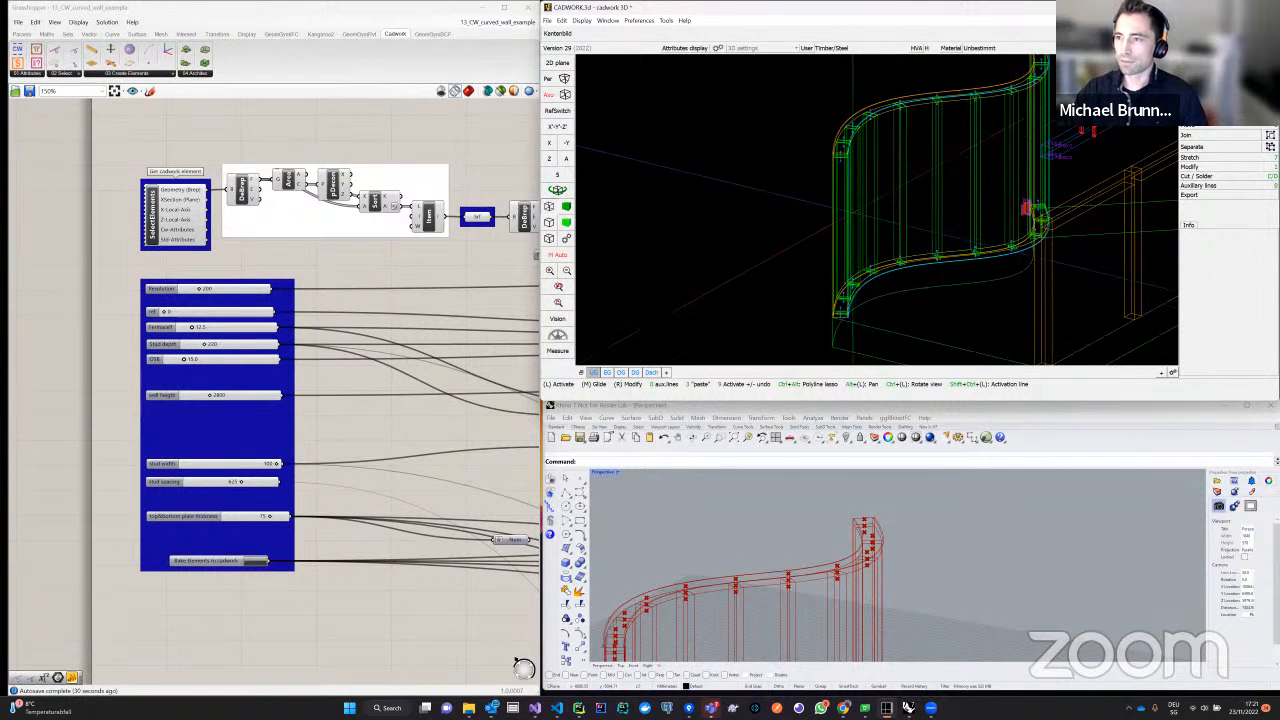
scroll(1030, 210, up, 6)
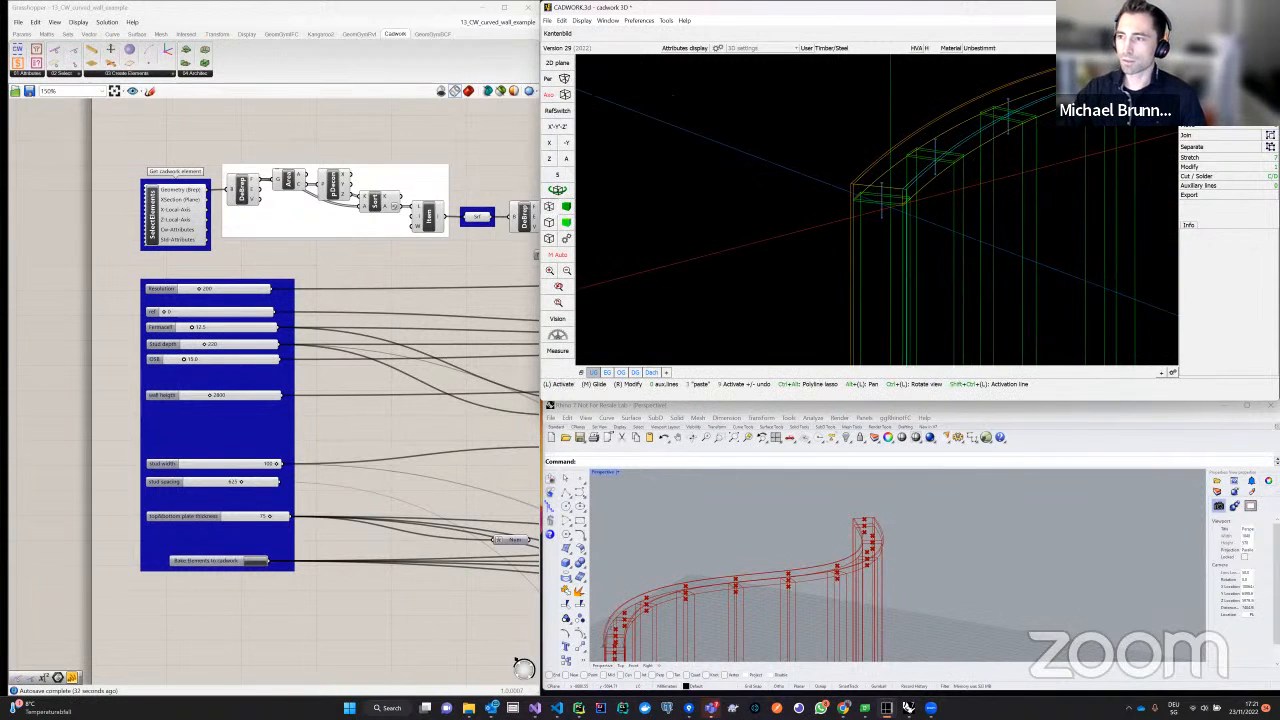
scroll(1030, 210, up, 2)
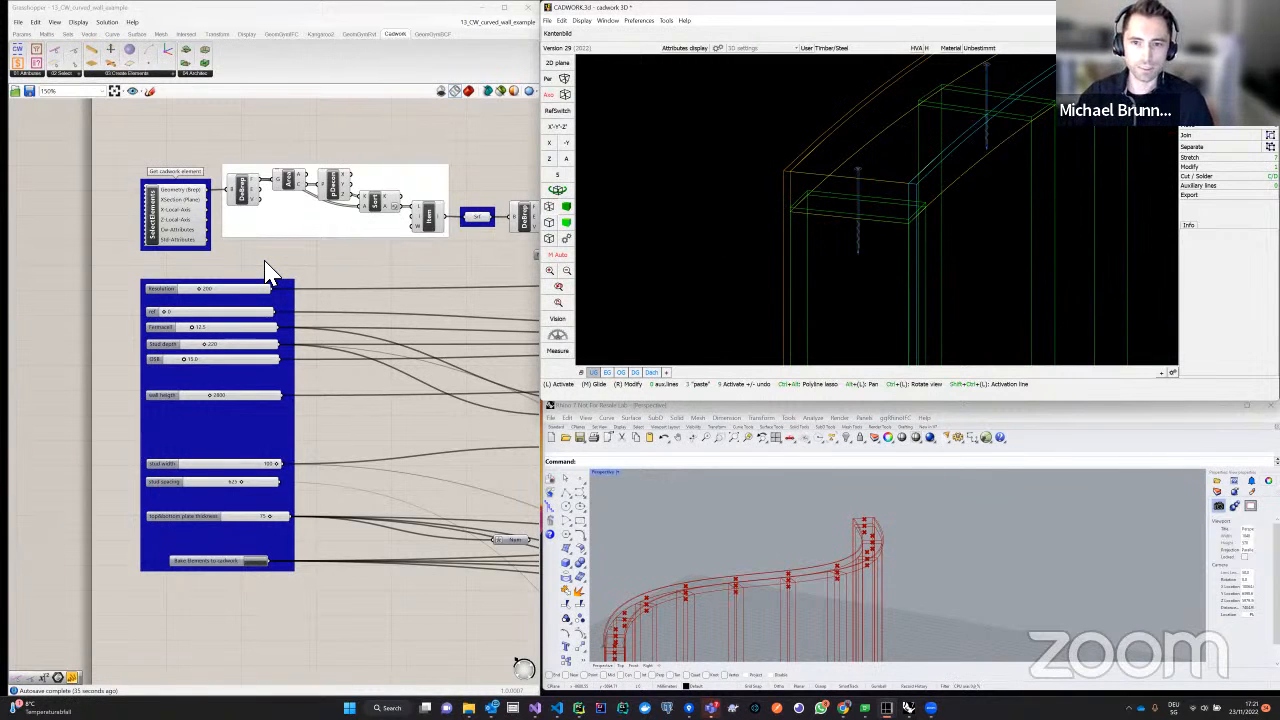
Lower the wall height slider to regenerate the curved wall
click(233, 400)
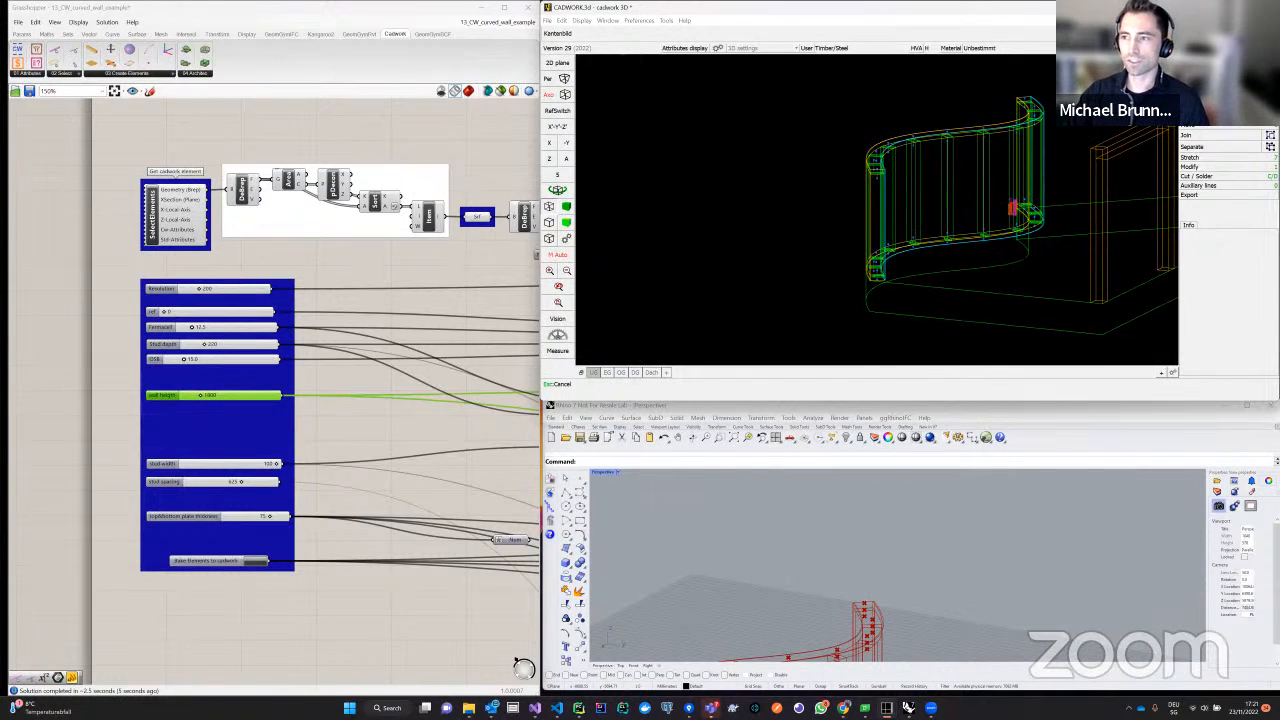
click(355, 382)
Locate the Connector Axis group and examine its Cw-Attr, Cw-Connector and Cw-Drilling components
scroll(355, 382, down, 7)
right_drag(443, 433, 115, 372)
scroll(475, 483, up, 8)
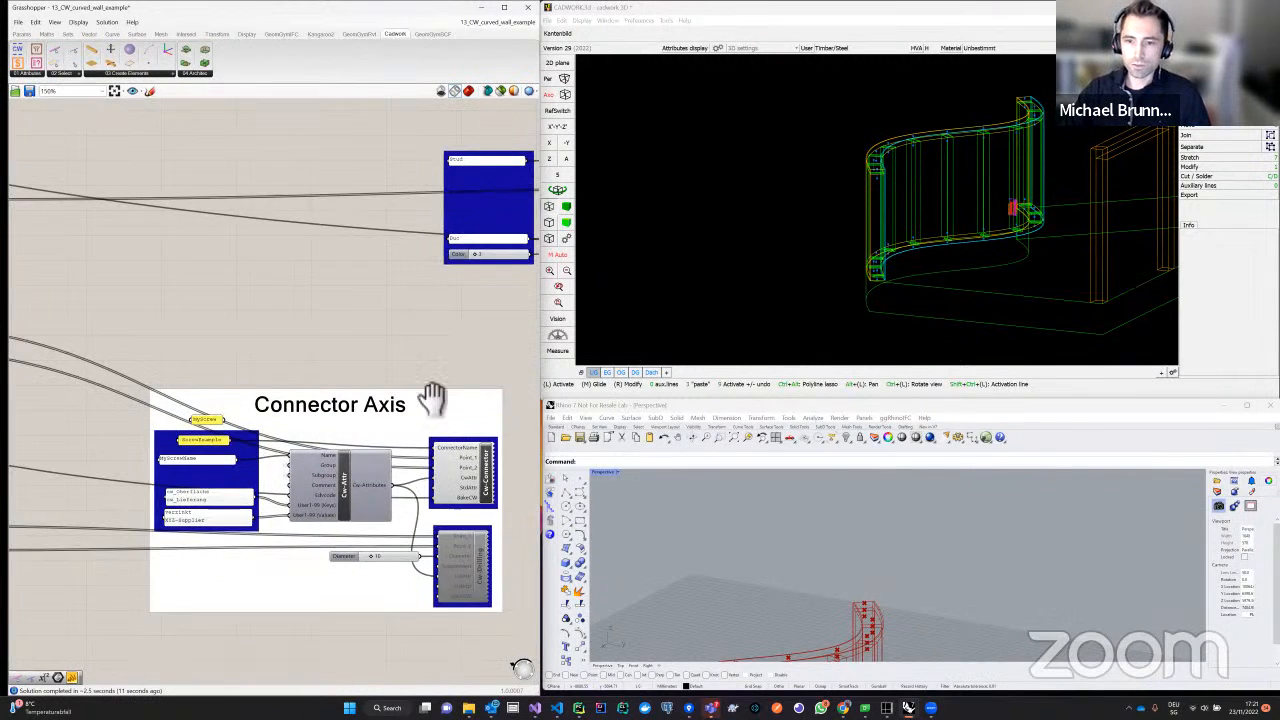
right_drag(434, 400, 400, 335)
right_click(398, 318)
scroll(307, 380, up, 2)
click(283, 291)
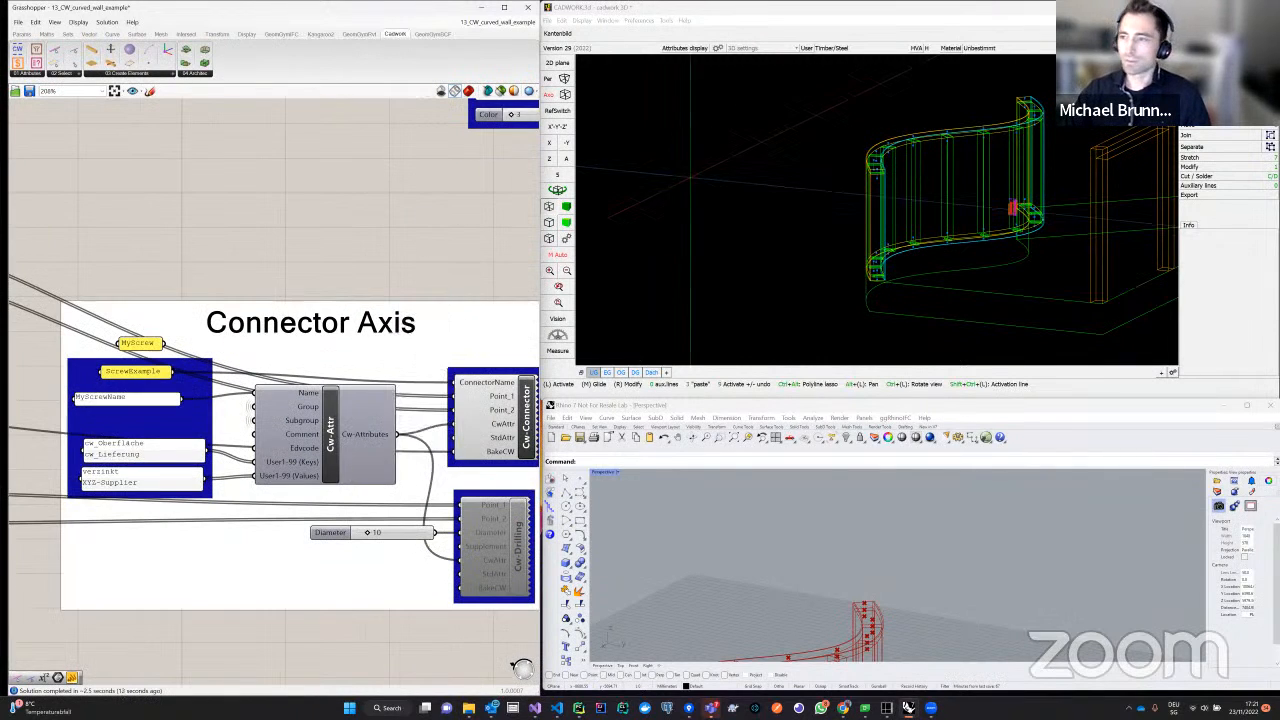
Inspect the connector screw at the base of the curved wall's end stud in the cadwork wireframe
click(842, 275)
scroll(864, 285, up, 6)
scroll(919, 114, up, 3)
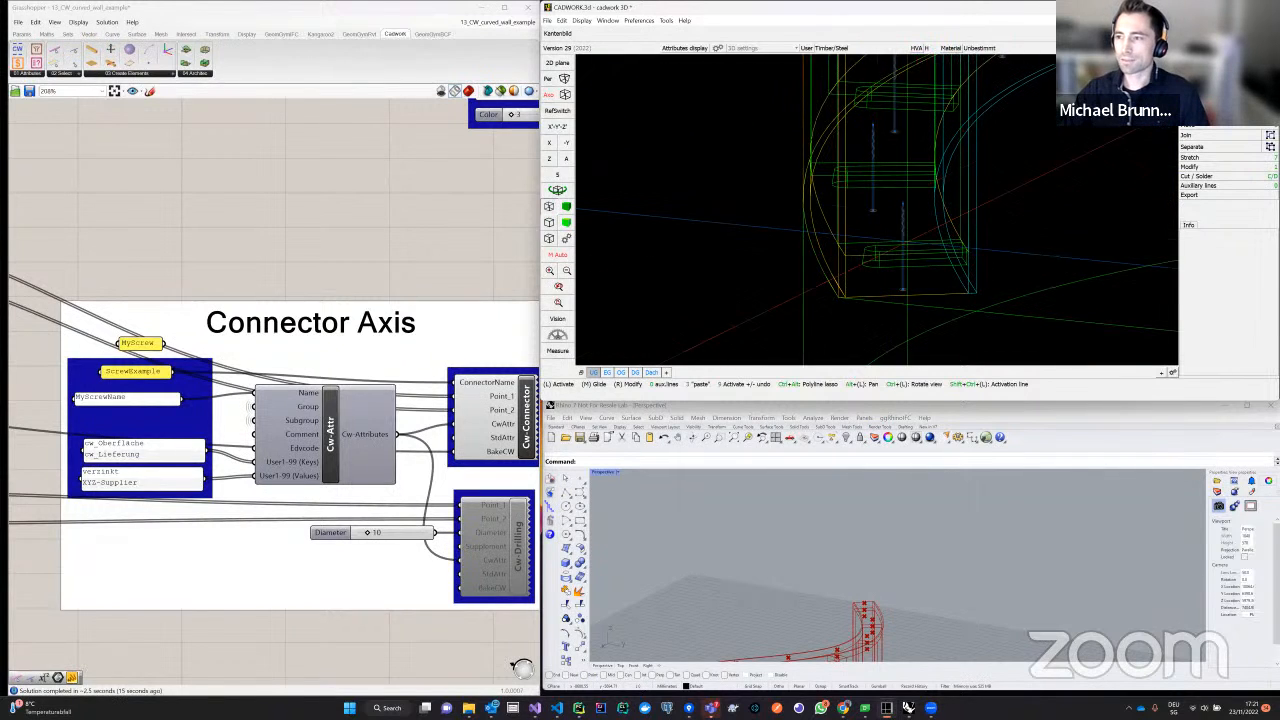
ctrl+drag(916, 150, 900, 216)
scroll(765, 252, up, 3)
scroll(914, 220, down, 2)
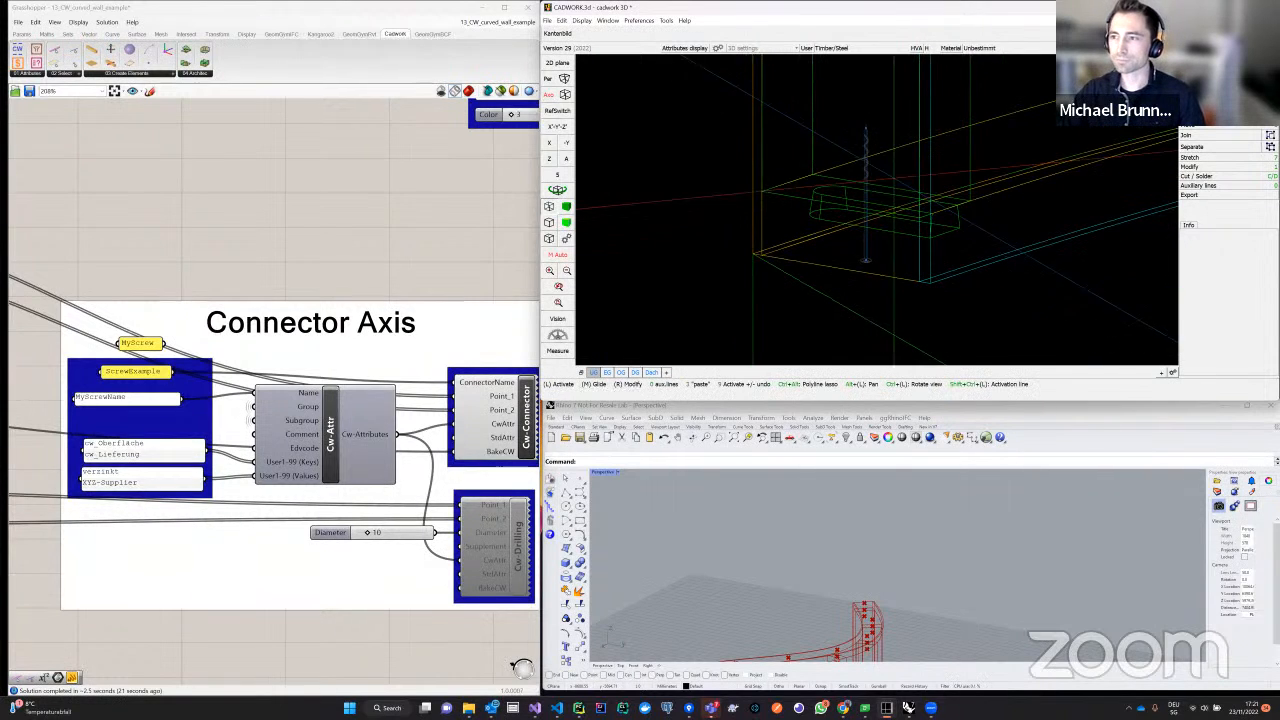
scroll(870, 213, up, 2)
scroll(877, 211, down, 2)
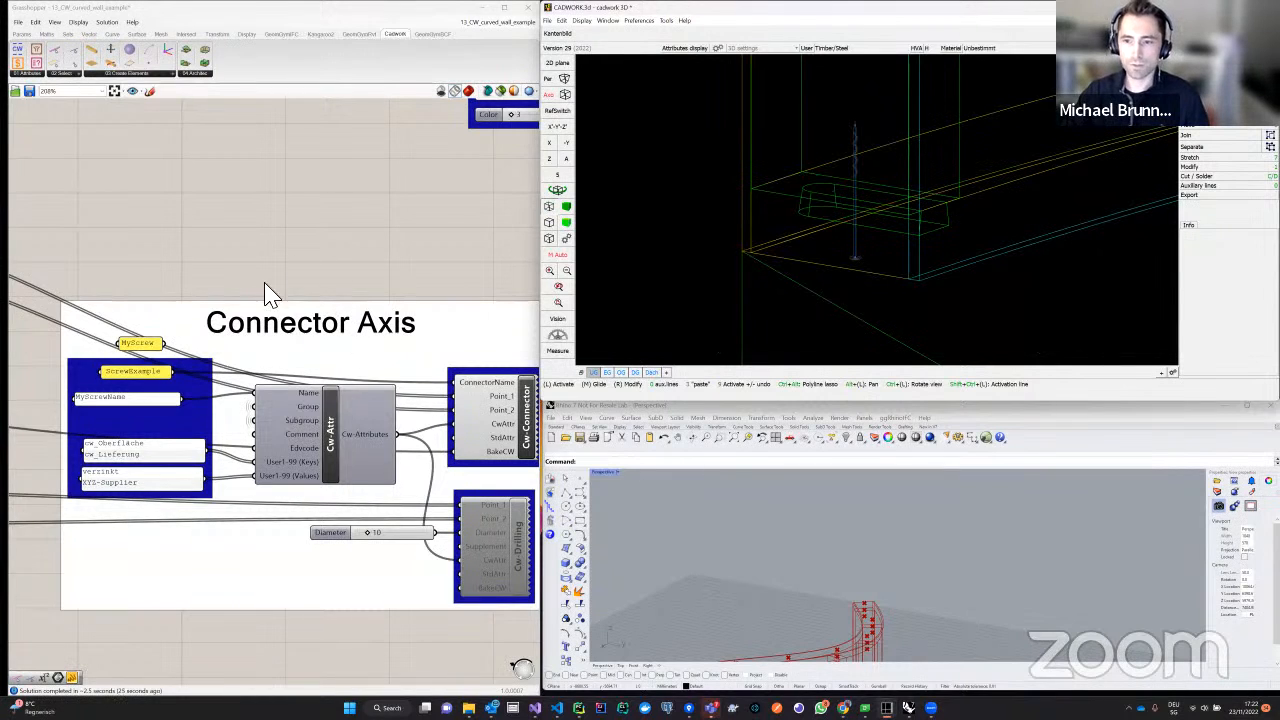
Wire the MyScrew panel to the ConnectorName input of the Cw-Connector component in place of ScrewExample
right_drag(272, 272, 232, 225)
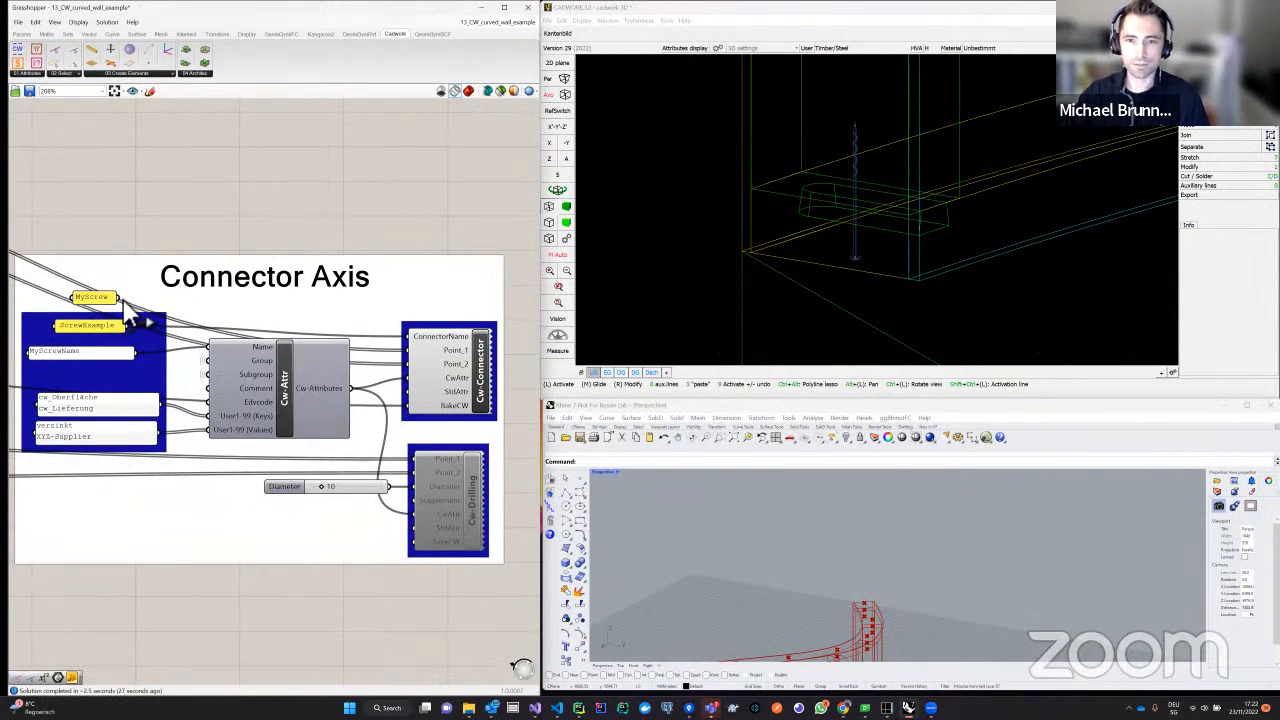
drag(128, 316, 420, 348)
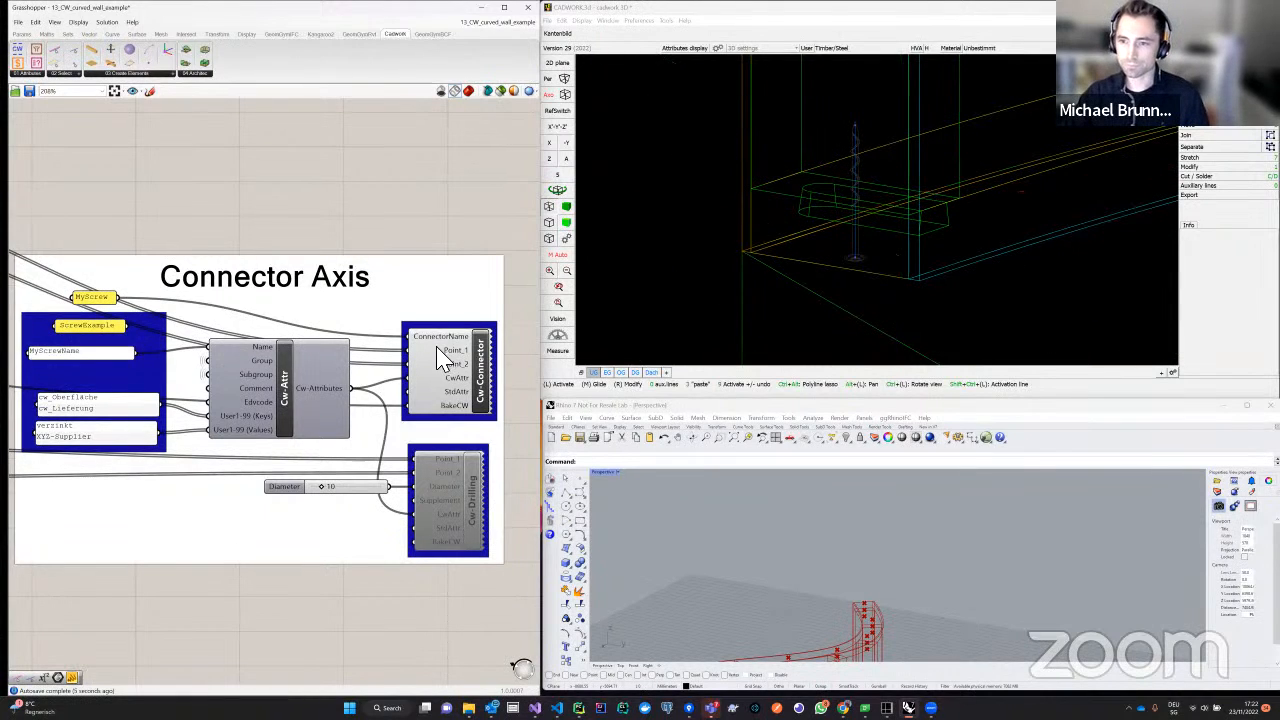
Disable the Cw-Connector component in the Connector Axis group
right_click(460, 378)
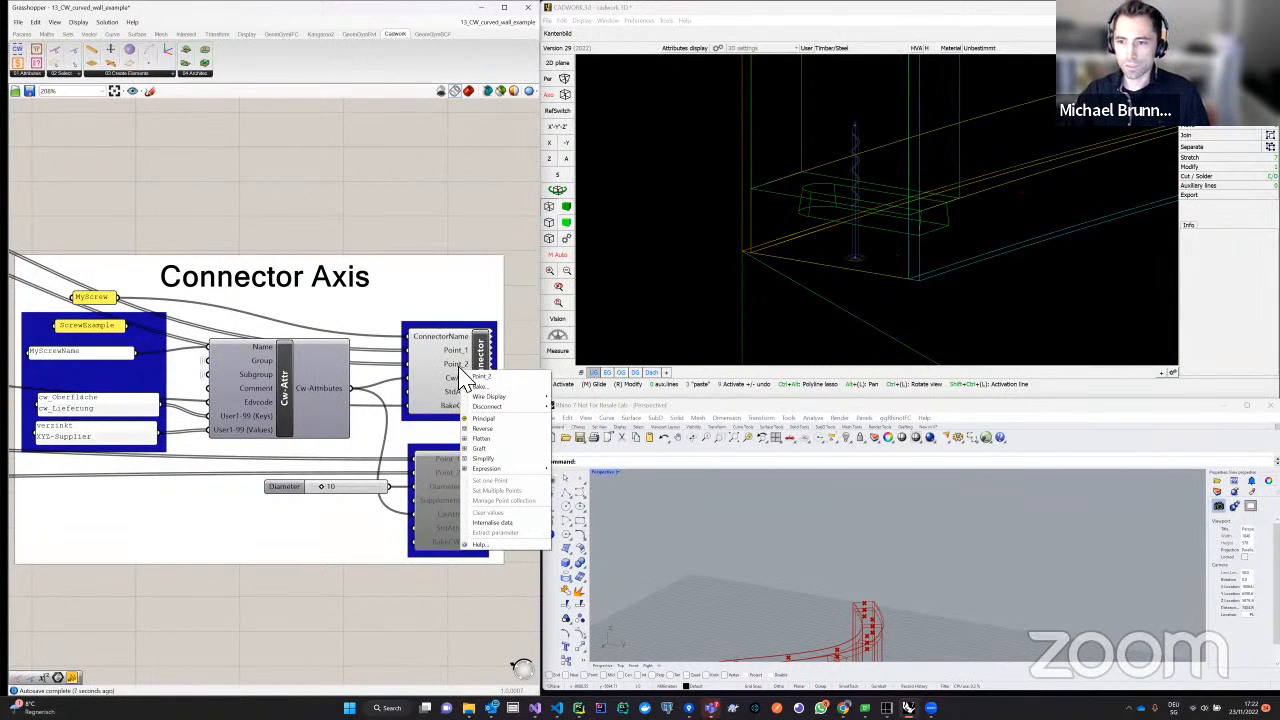
click(455, 349)
middle_click(454, 350)
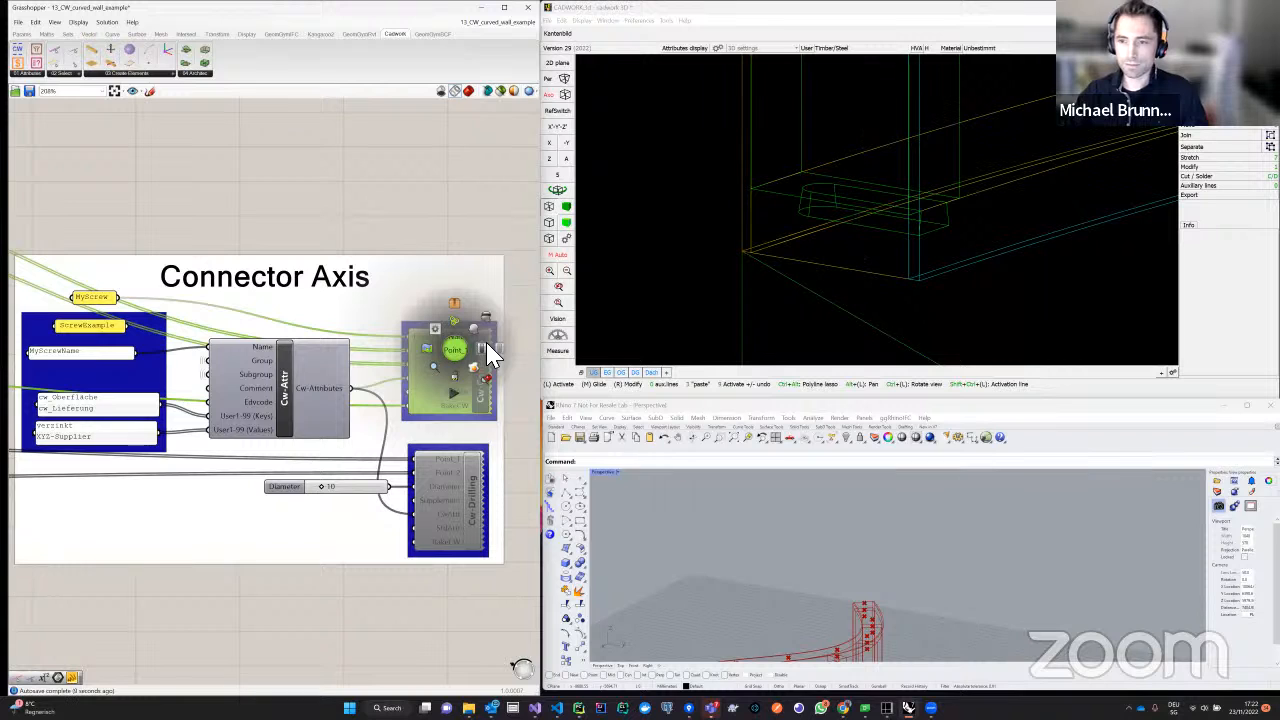
click(519, 425)
click(455, 384)
middle_click(455, 384)
click(500, 486)
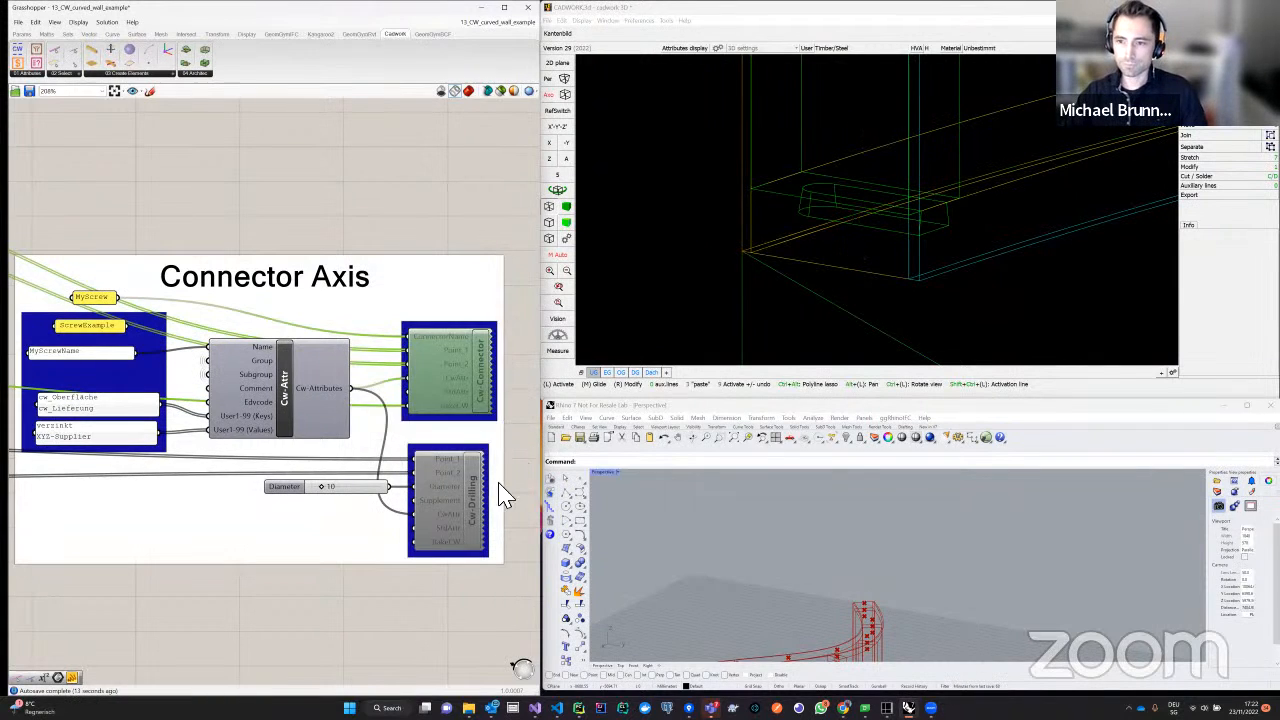
Enable the Cw-Drilling component and inspect the resulting drilling at the wall base in cadwork
click(443, 491)
middle_click(445, 487)
click(476, 486)
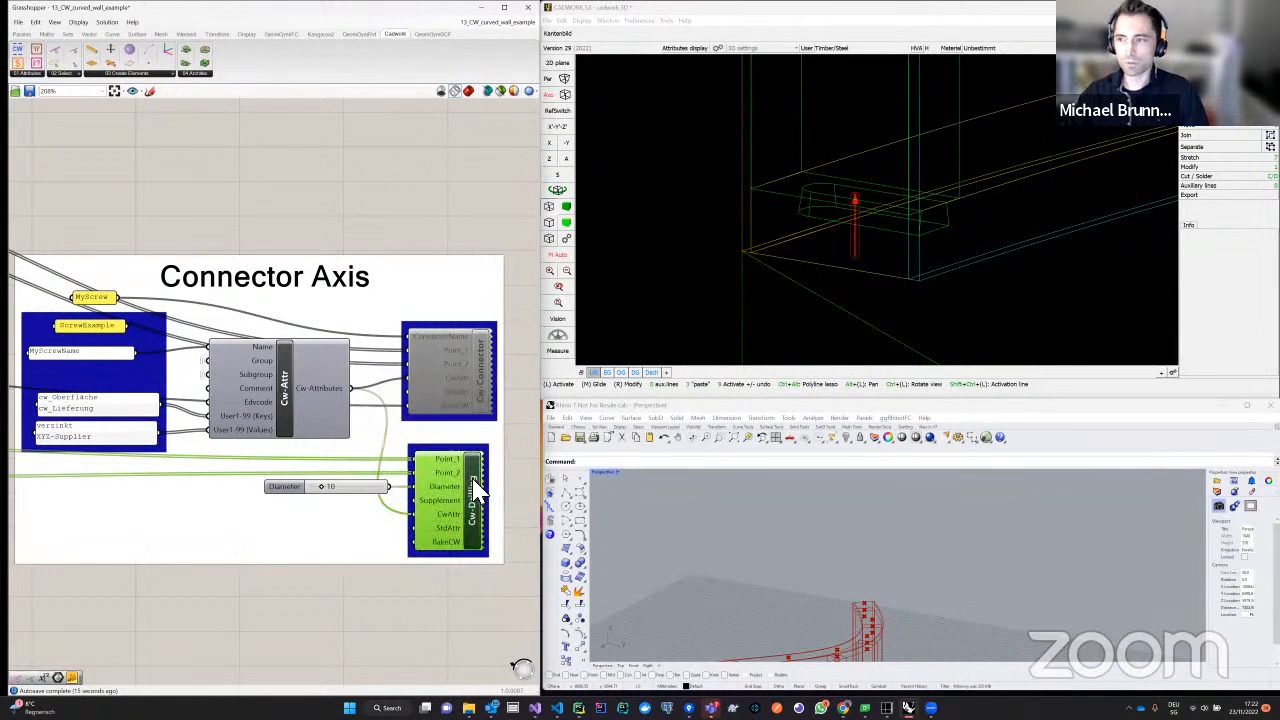
click(463, 213)
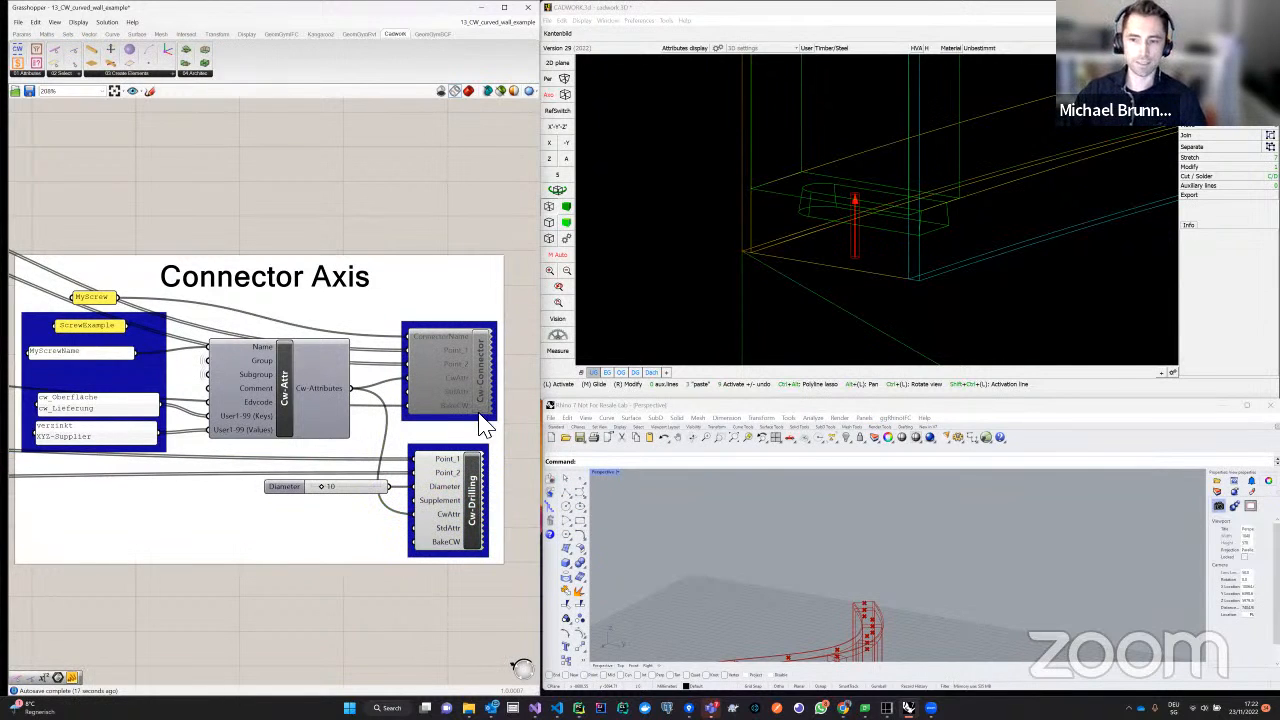
scroll(798, 286, up, 2)
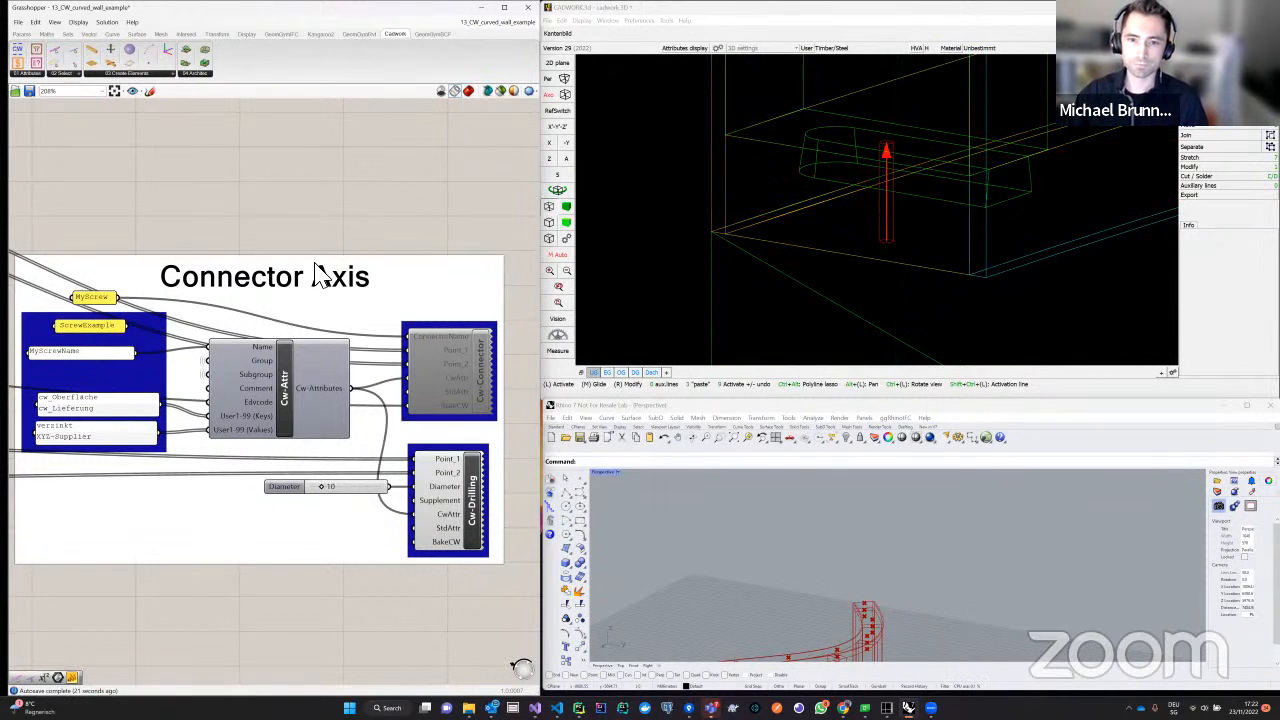
Wire the V_8 panel to the Endtype(Start) input of the Cw-Beam component in place of SS_60x140
scroll(250, 197, down, 5)
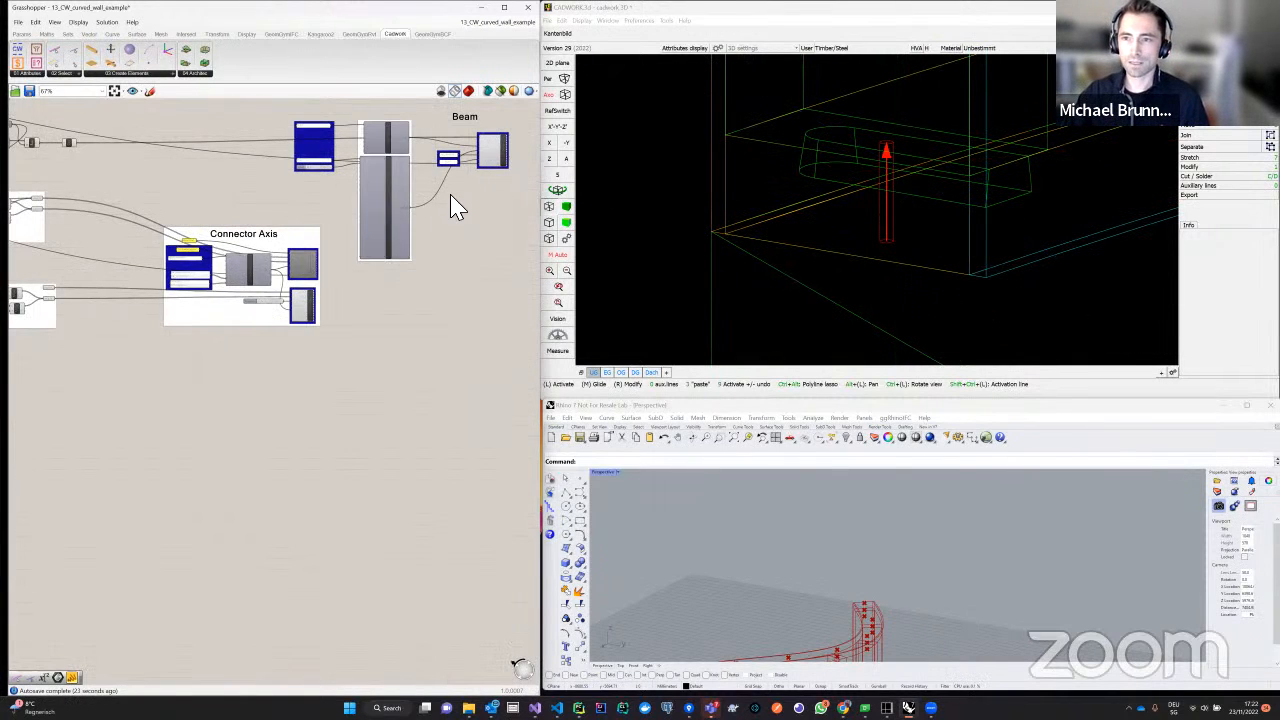
scroll(432, 228, up, 5)
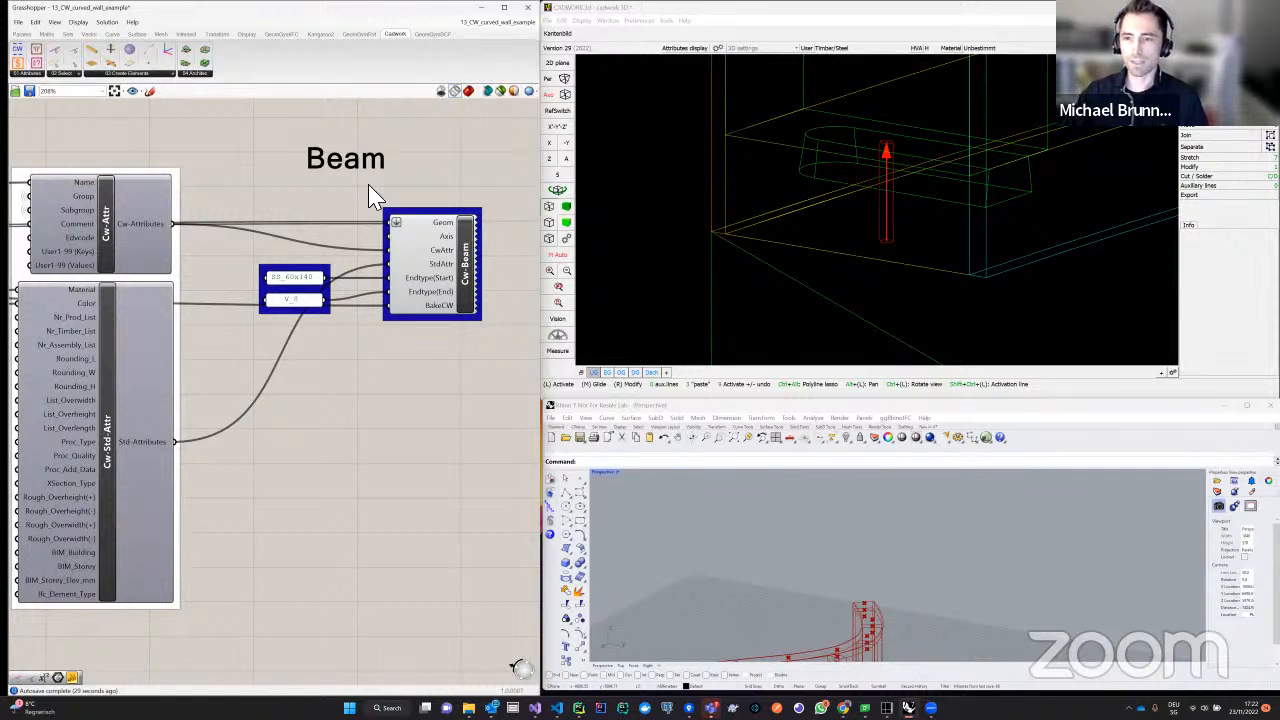
scroll(373, 245, up, 2)
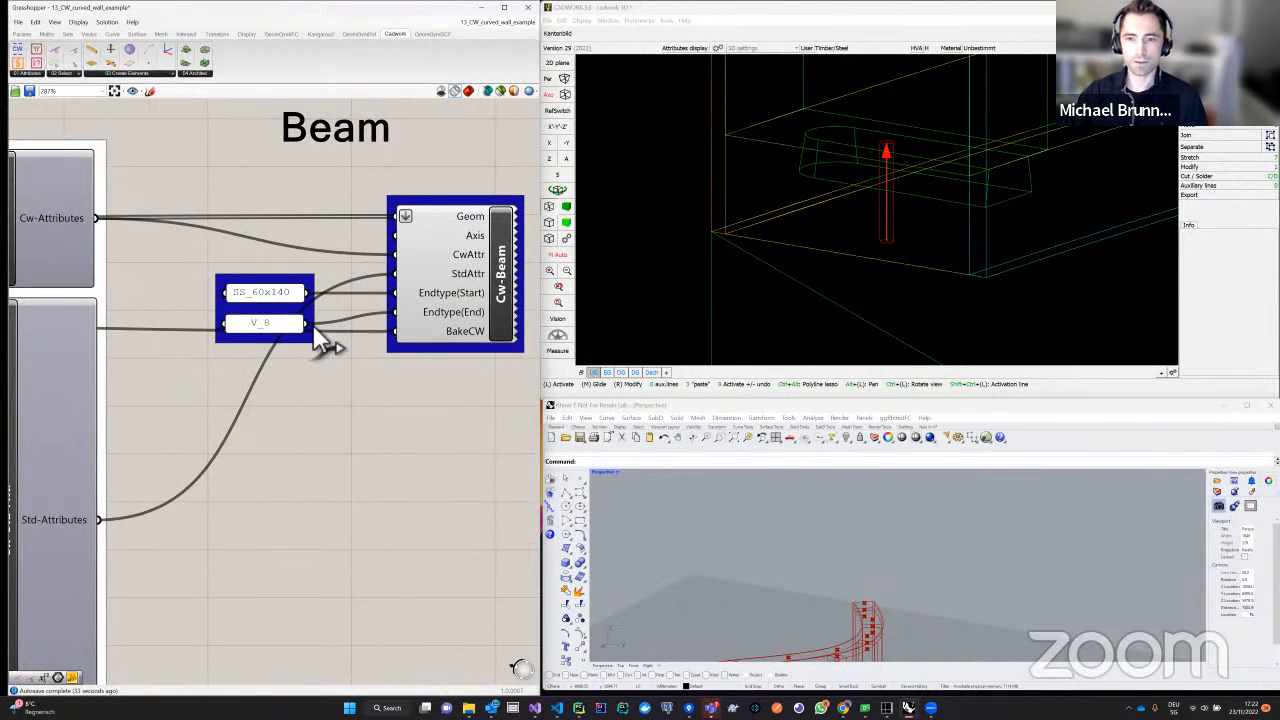
drag(312, 324, 386, 294)
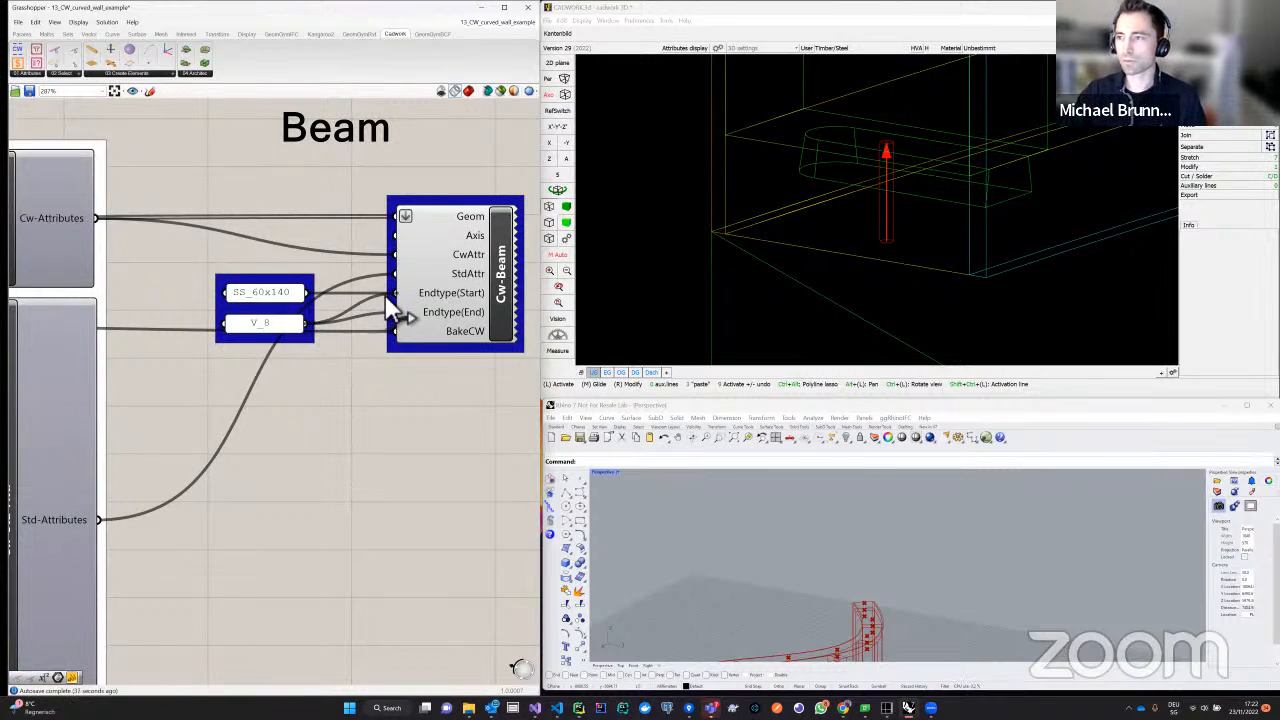
drag(392, 310, 410, 296)
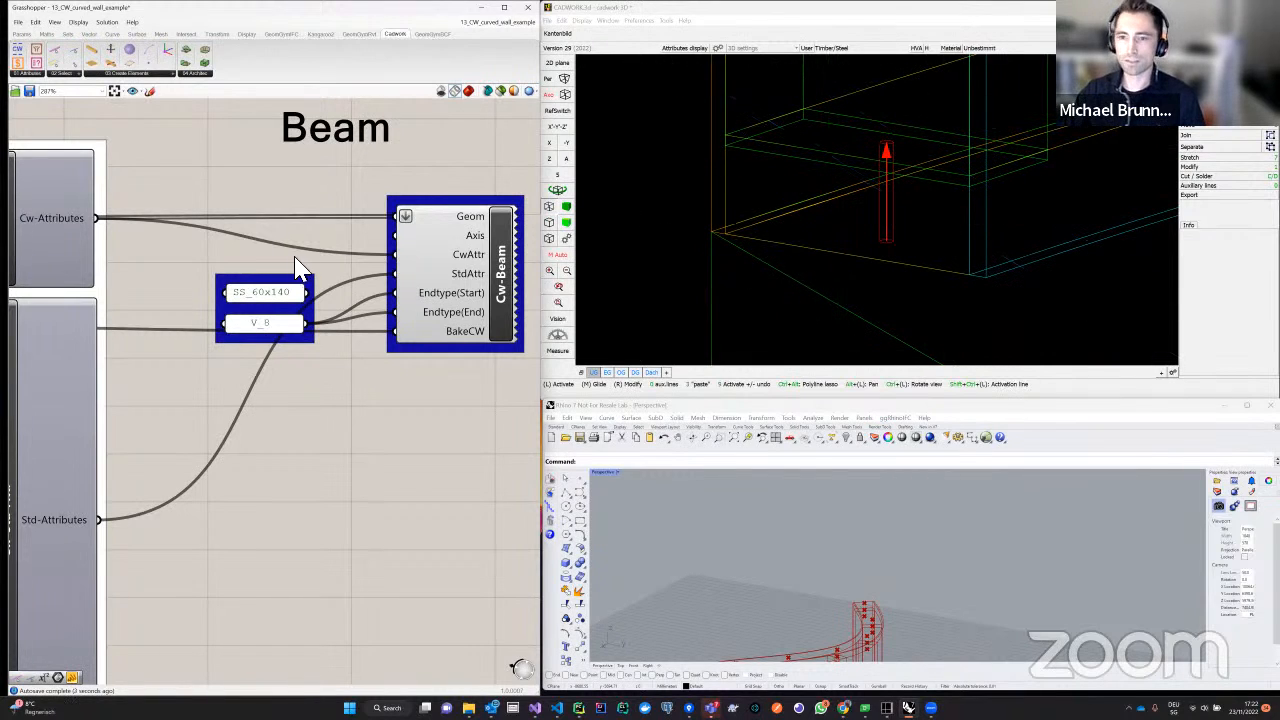
Connect the SS_60x140 panel to the BakeCW input of the Cw-Beam component and replace it with the V_8 panel
drag(310, 294, 384, 338)
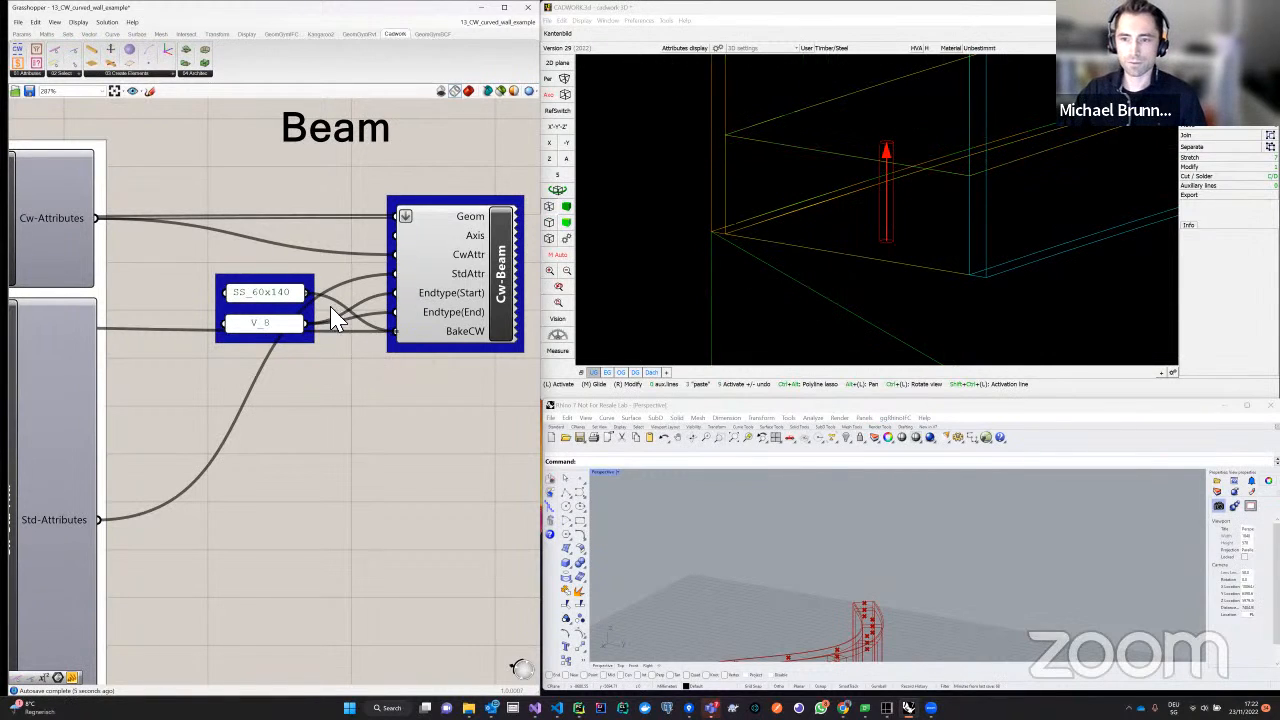
drag(310, 321, 395, 333)
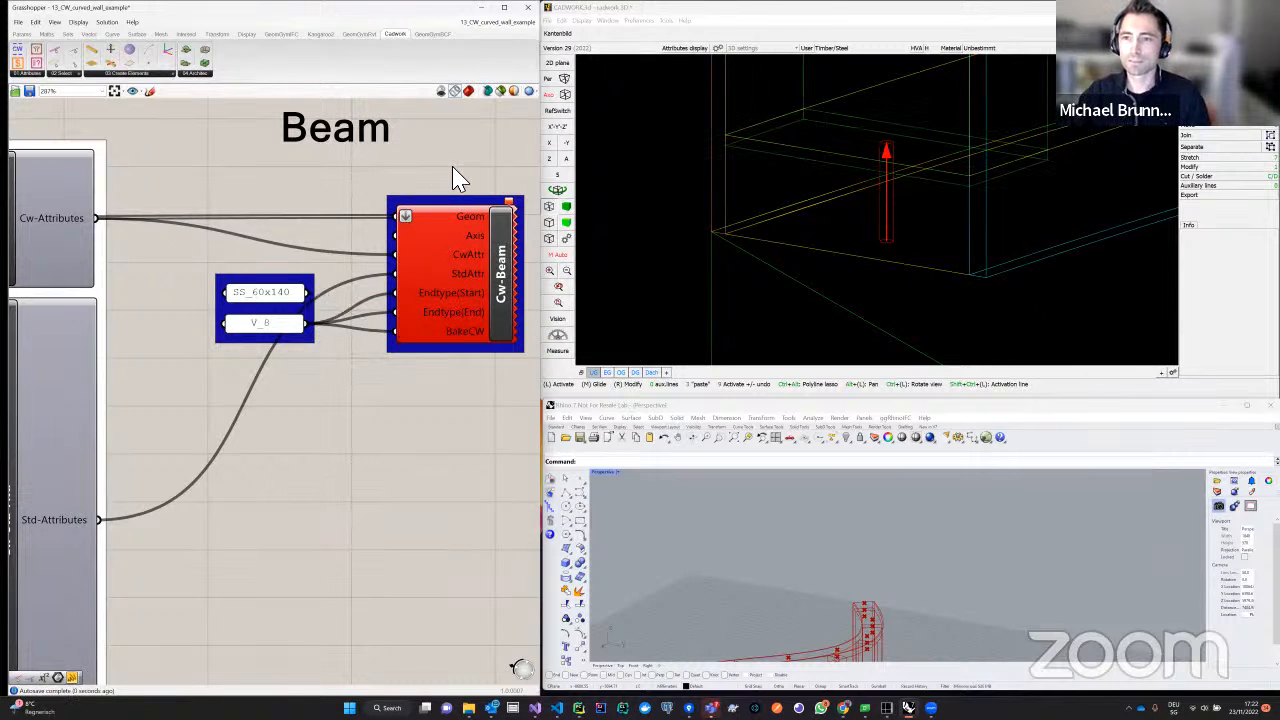
scroll(451, 171, down, 5)
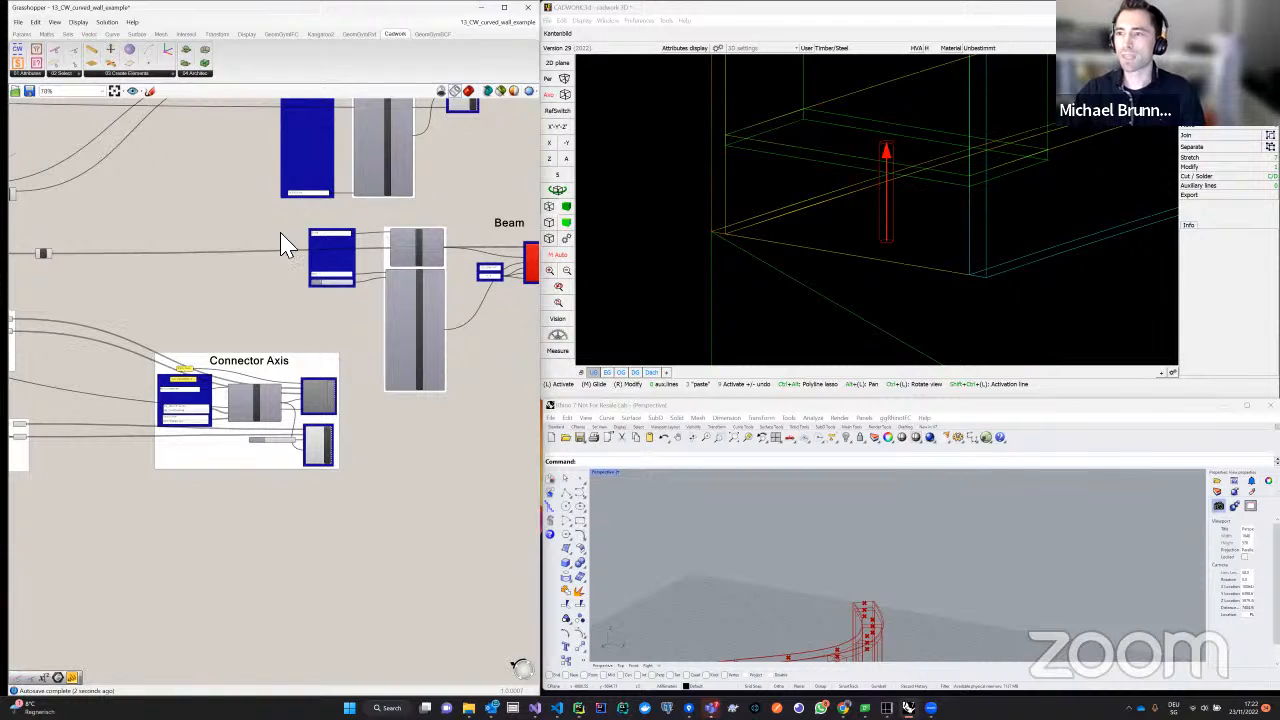
scroll(283, 245, up, 2)
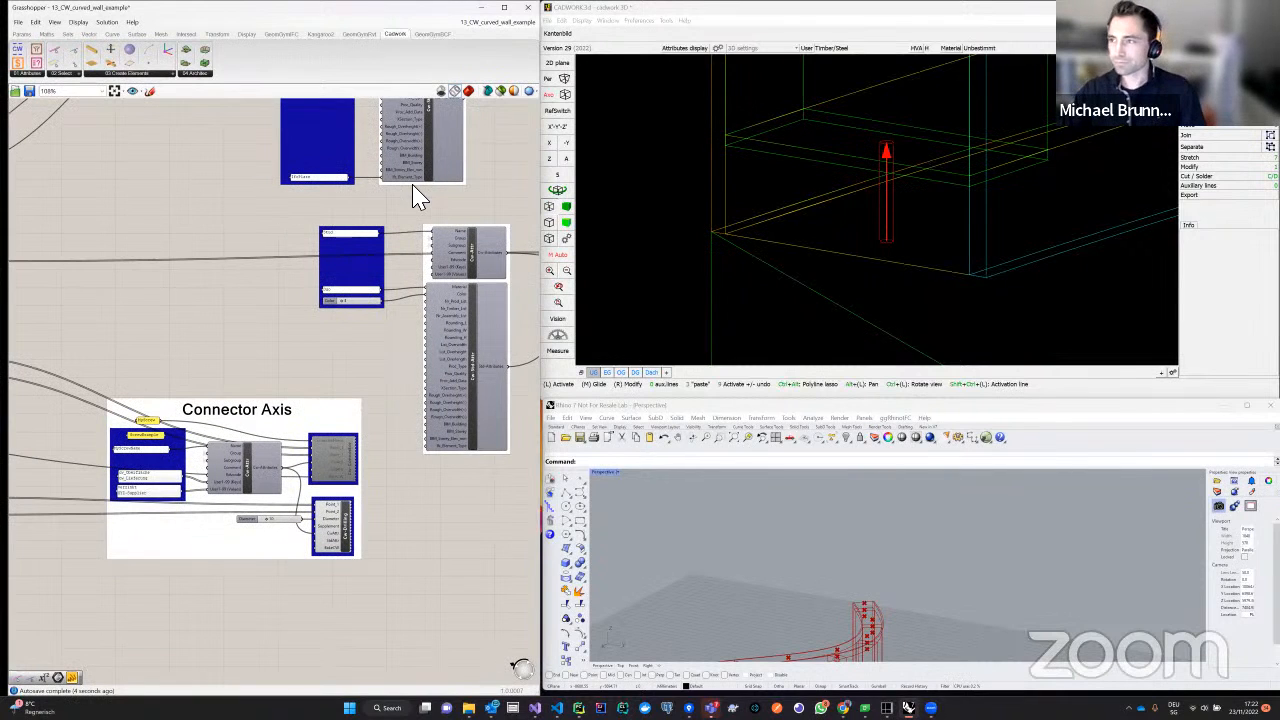
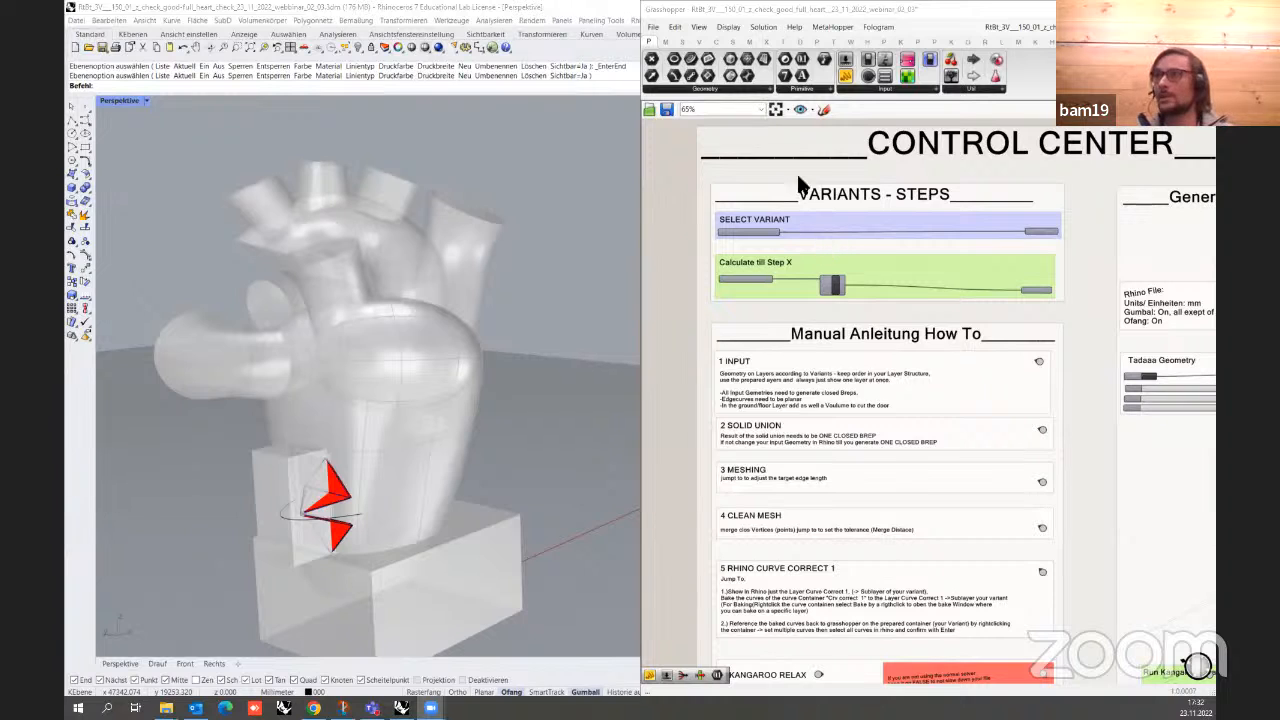
Look over the whole heart definition and return to the Variants - Steps group of the Control Center
click(775, 111)
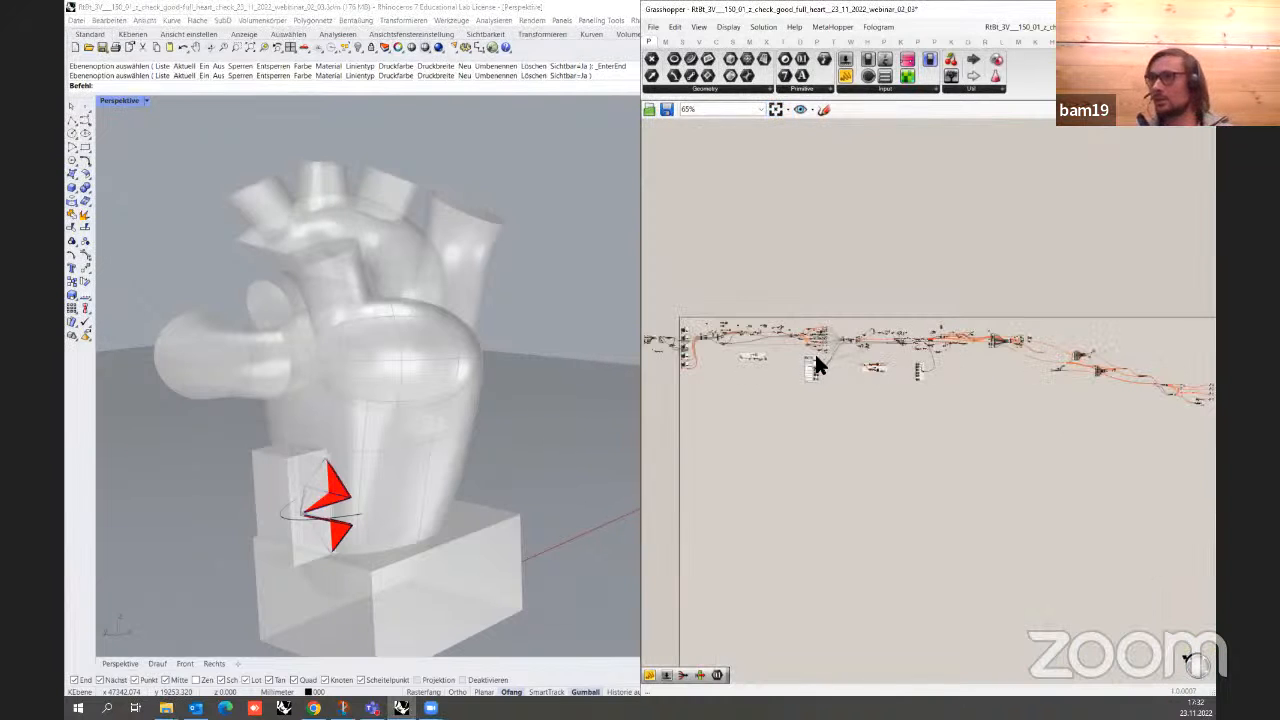
scroll(806, 378, up, 4)
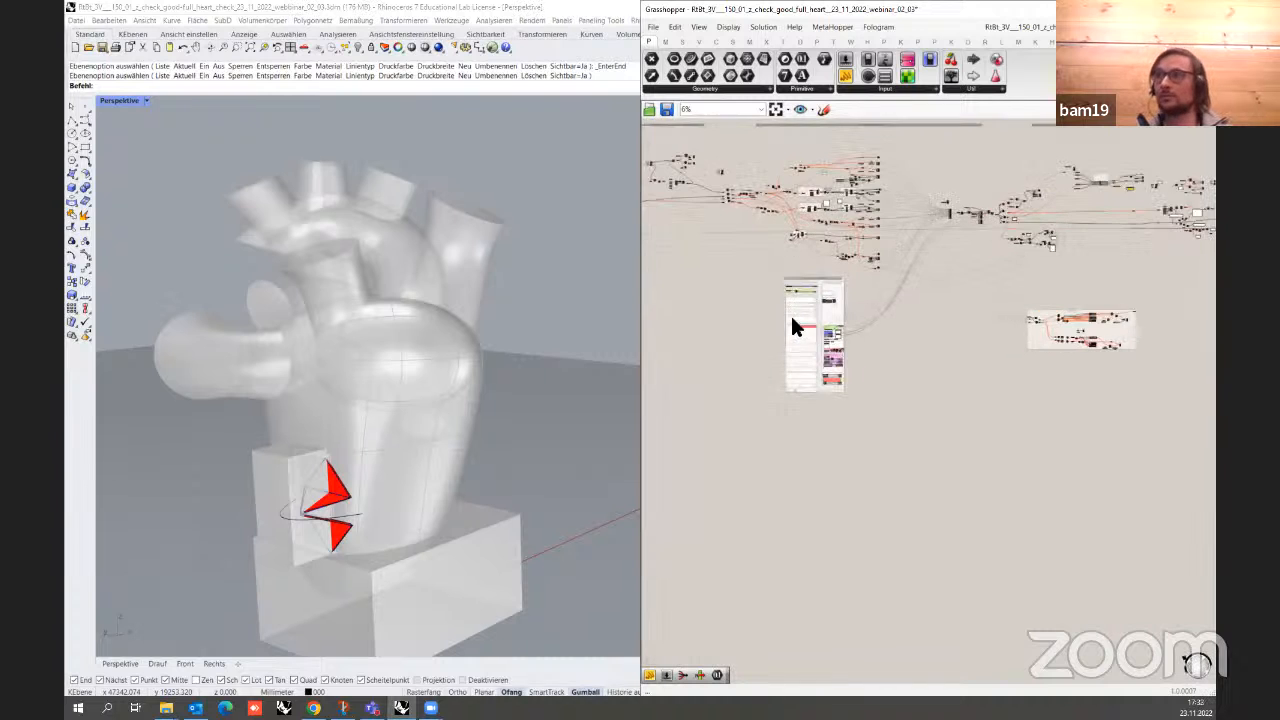
scroll(792, 299, up, 8)
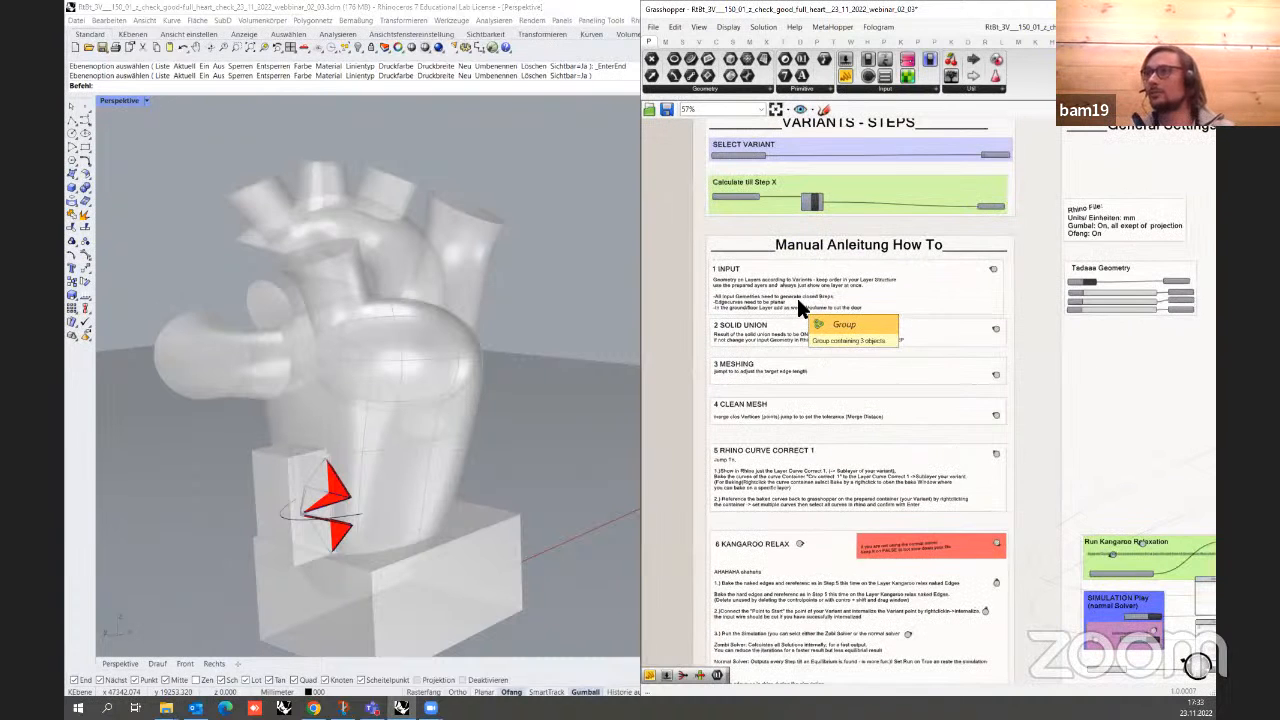
right_drag(796, 288, 773, 411)
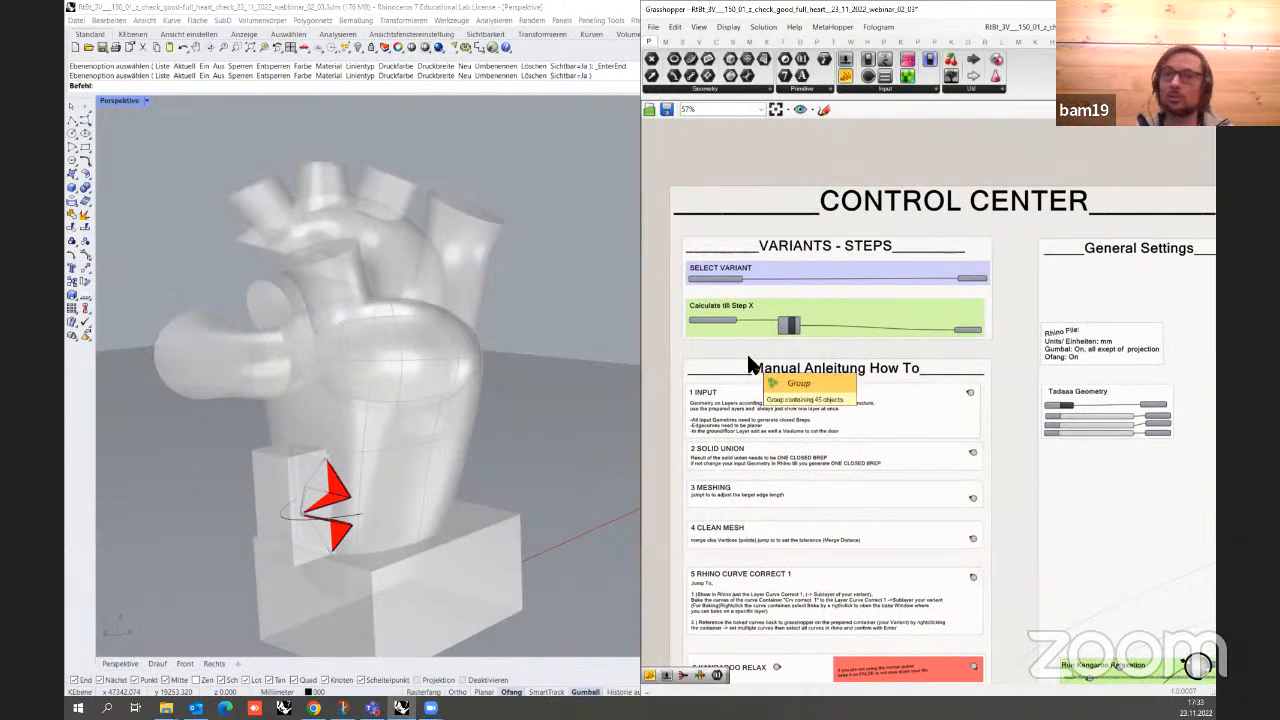
scroll(707, 331, up, 3)
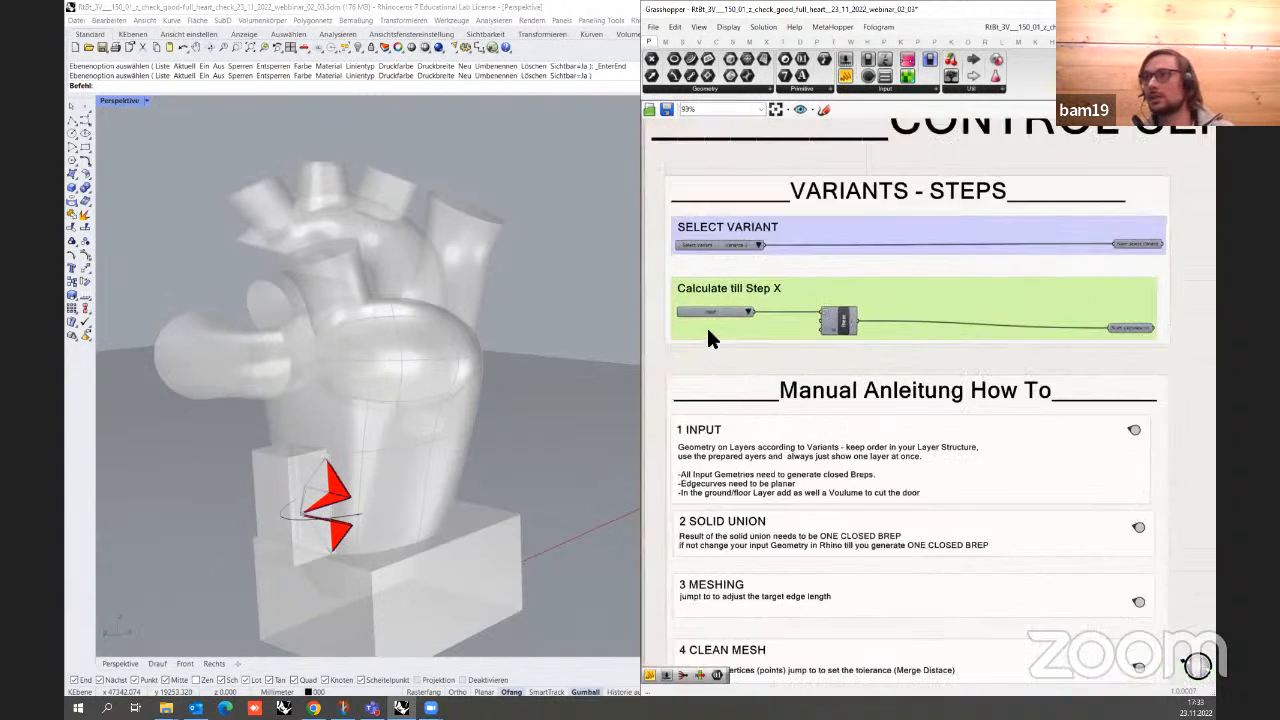
Show the Variant 3 layer in Rhino, examine the heart's input geometry and hide the layer again
right_drag(470, 357, 480, 38)
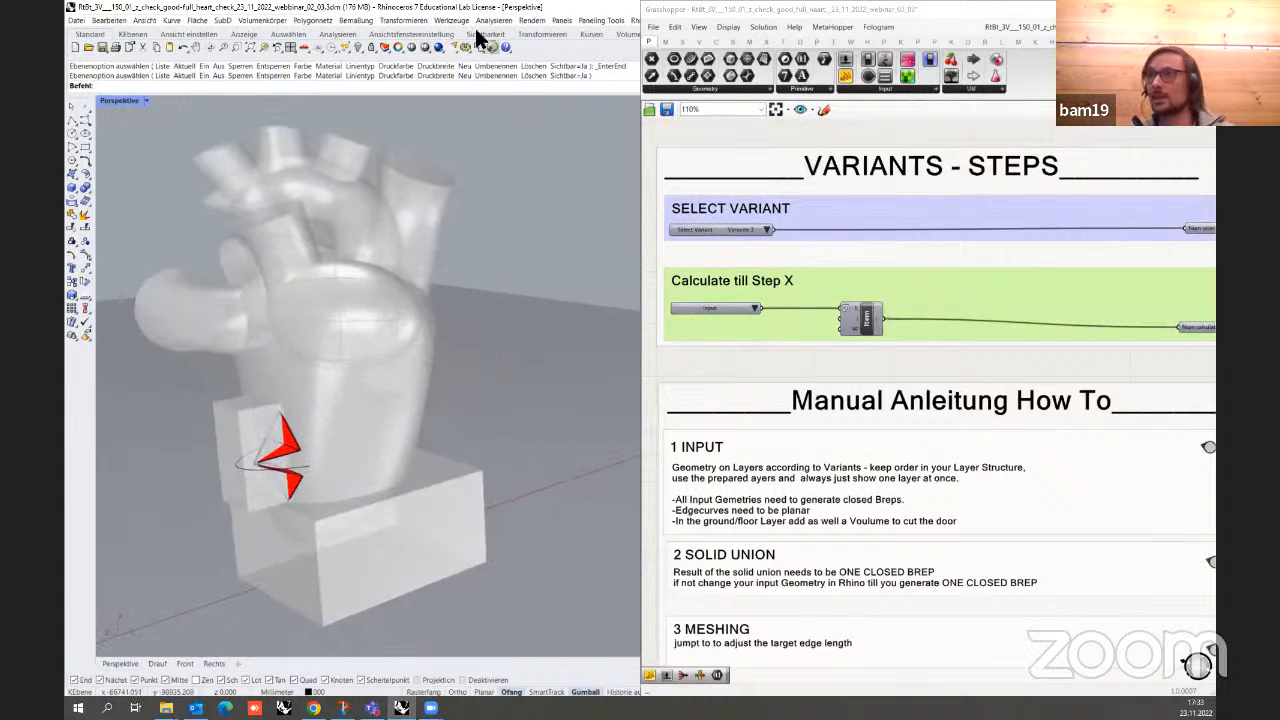
click(382, 48)
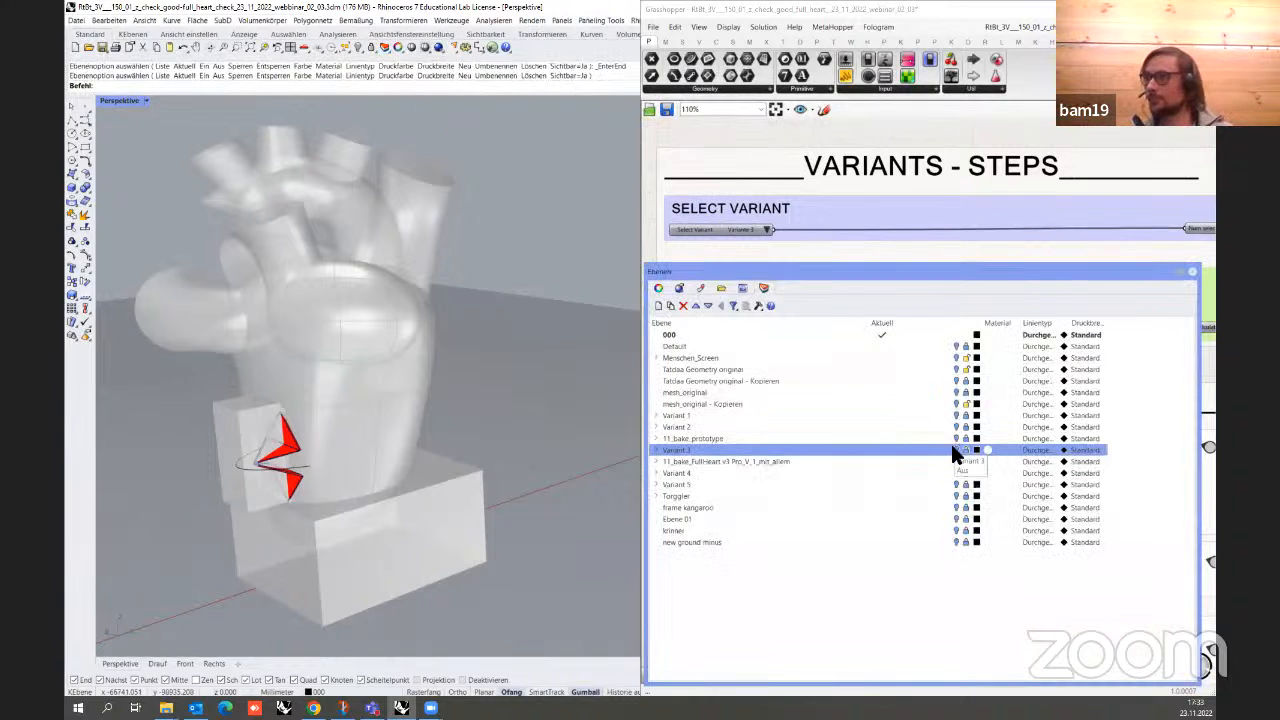
click(956, 450)
scroll(348, 383, up, 2)
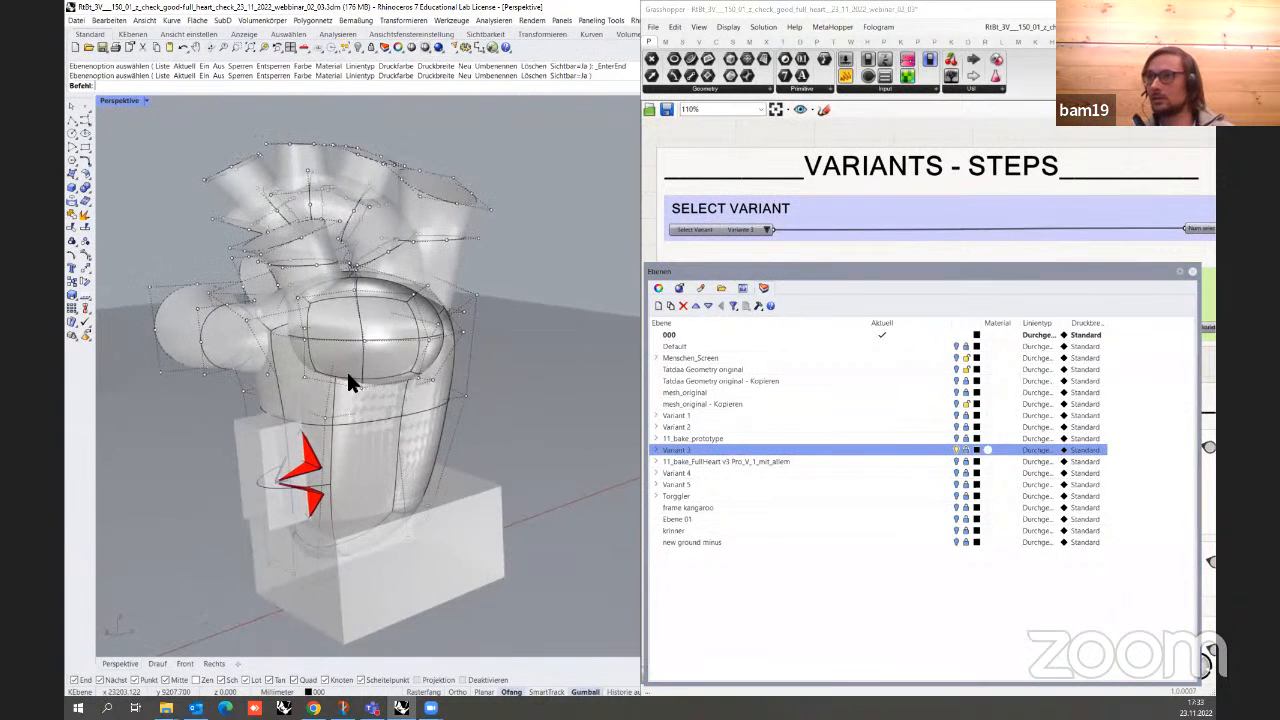
right_drag(348, 378, 382, 319)
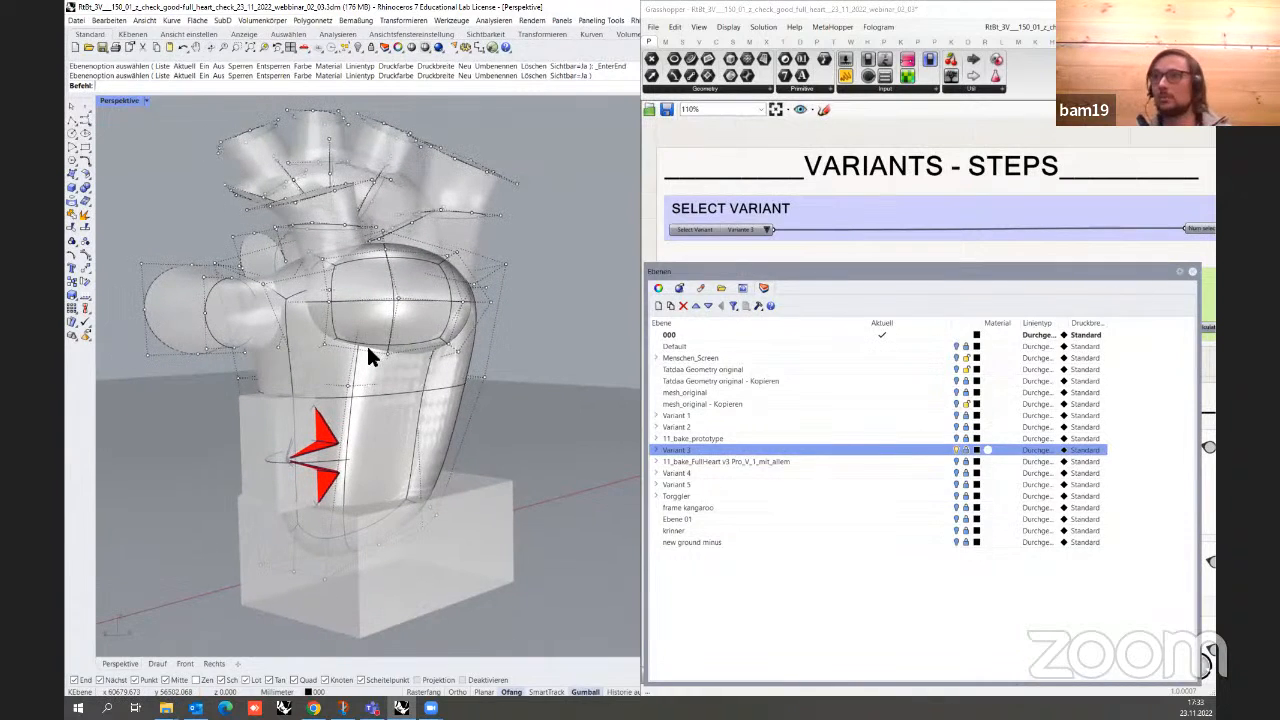
right_drag(366, 357, 440, 352)
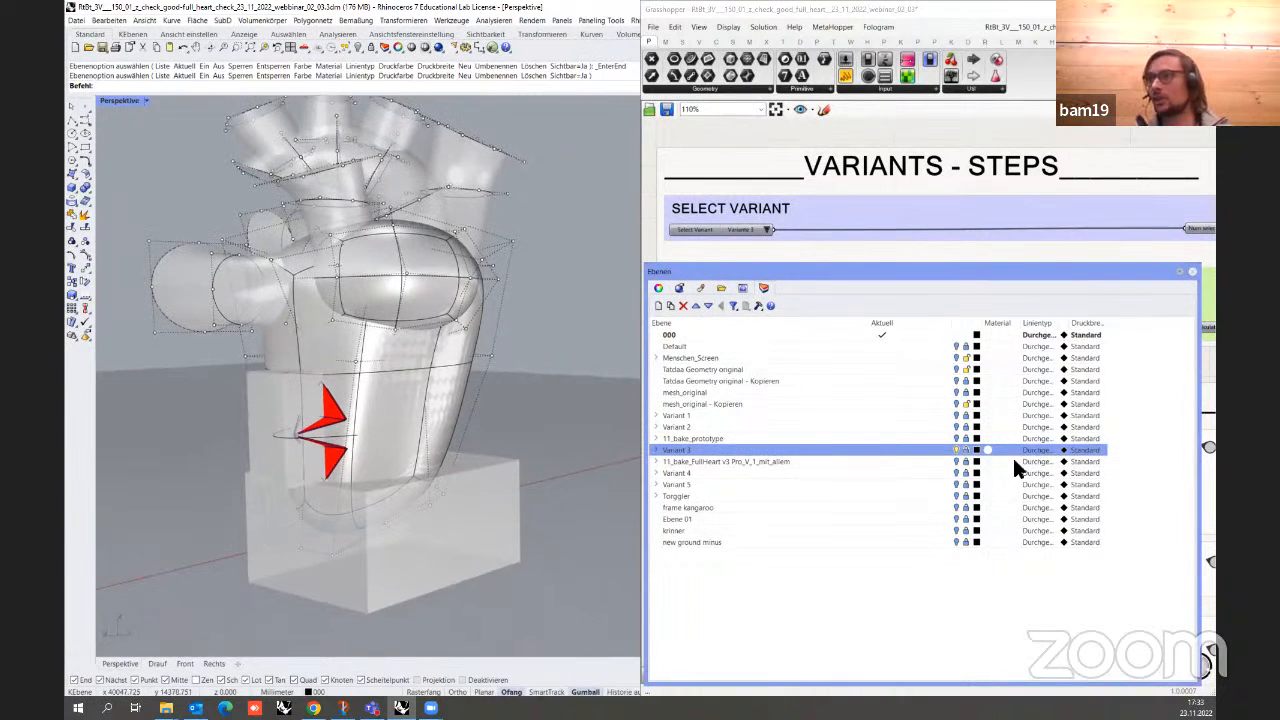
click(956, 450)
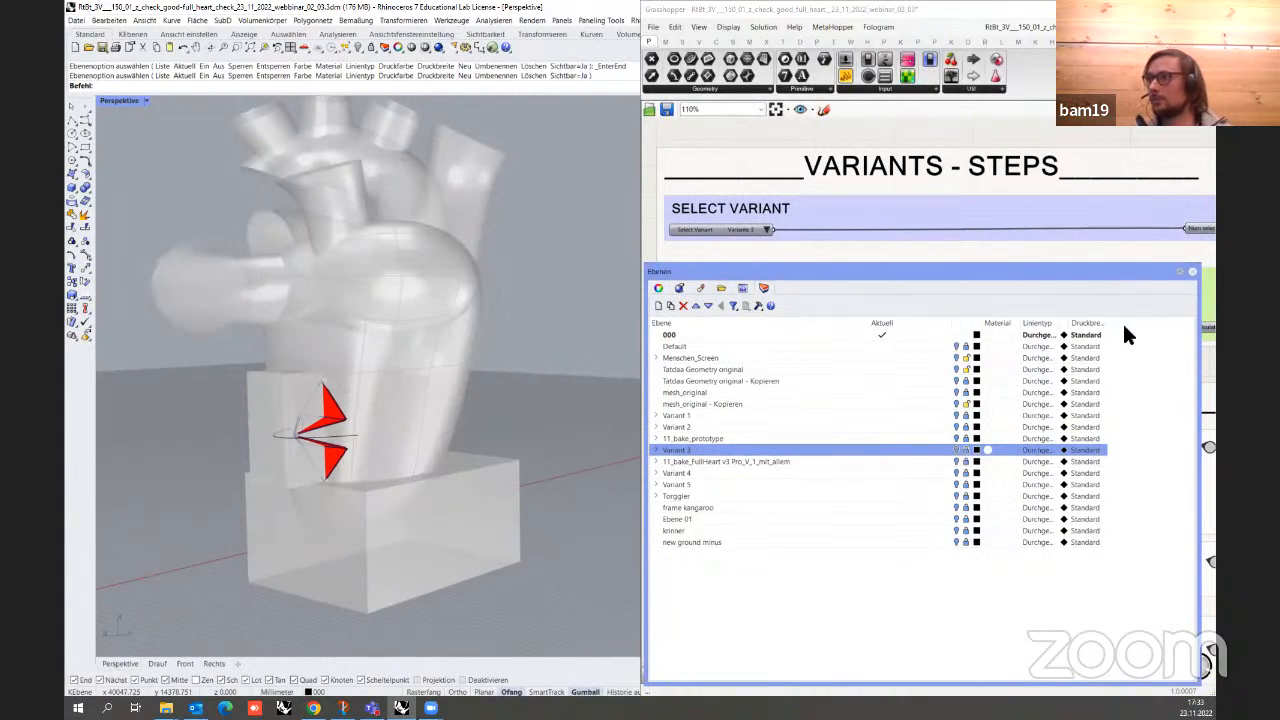
click(1191, 270)
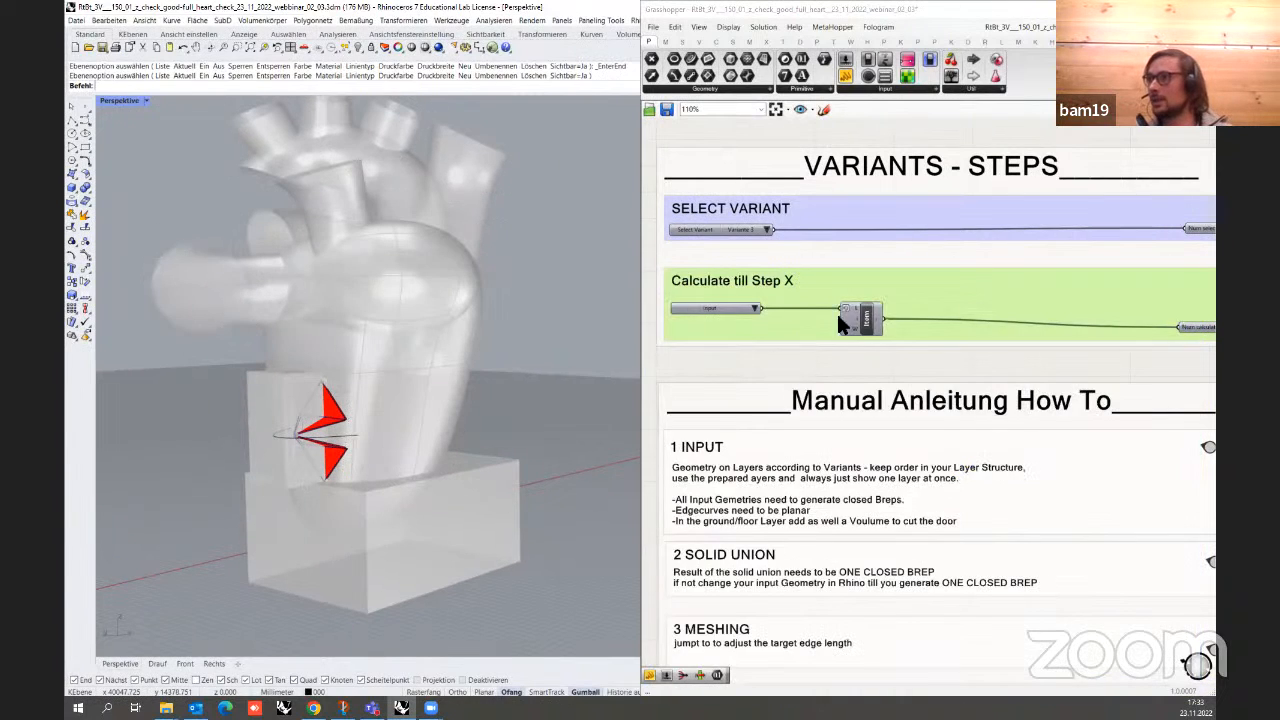
Set Calculate till Step X to Solid Union and view the united heart volume from another side
click(755, 310)
click(758, 343)
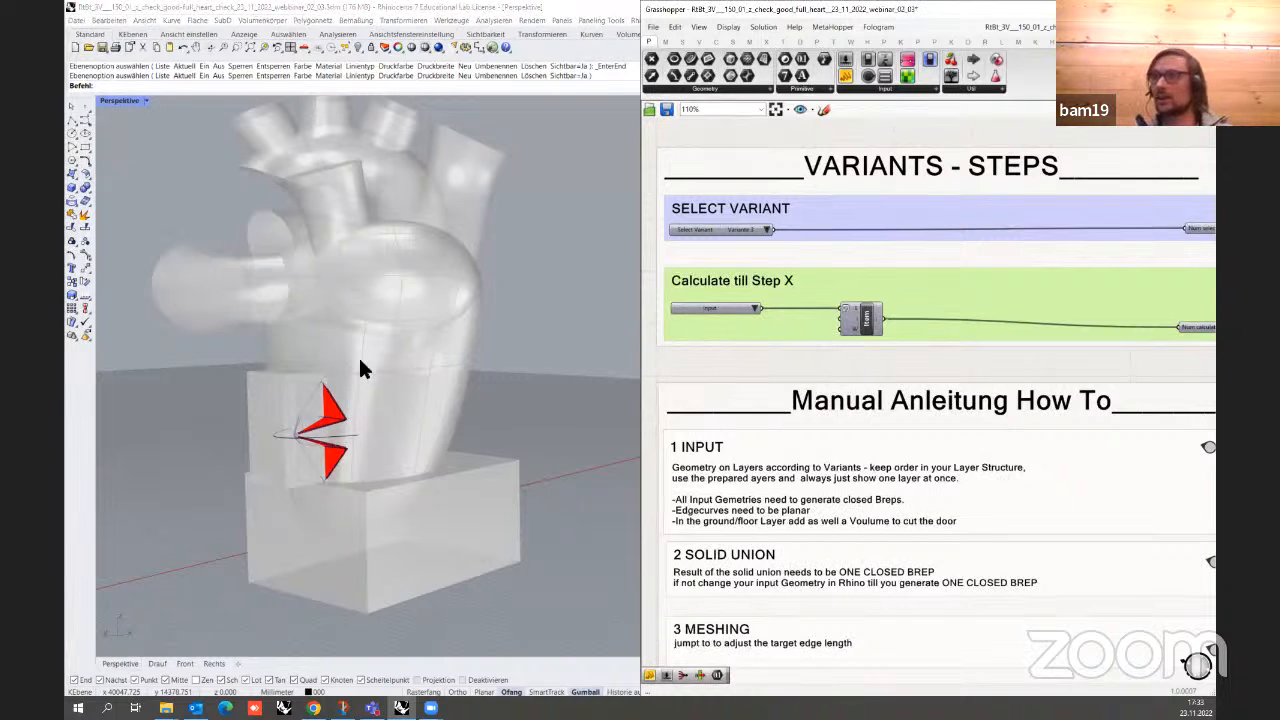
right_drag(362, 378, 262, 394)
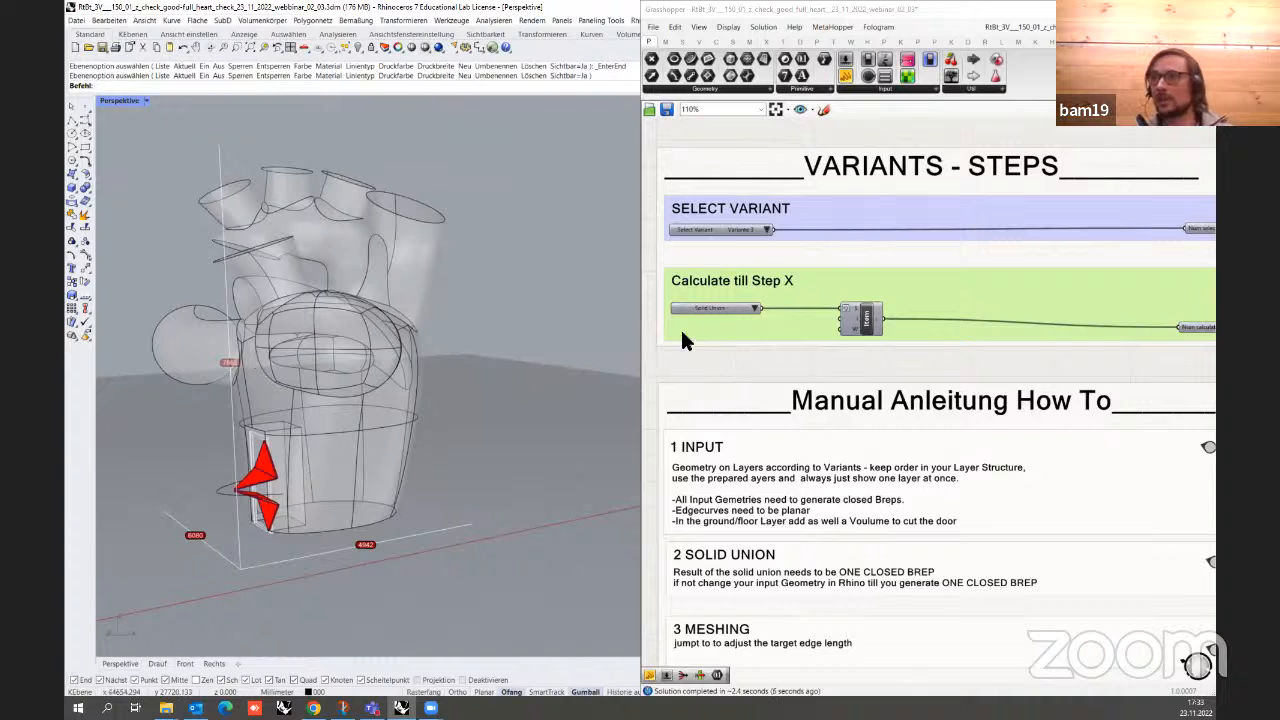
Set Calculate till Step X to Meshing and examine the mesh edges around the door opening
click(752, 307)
click(660, 435)
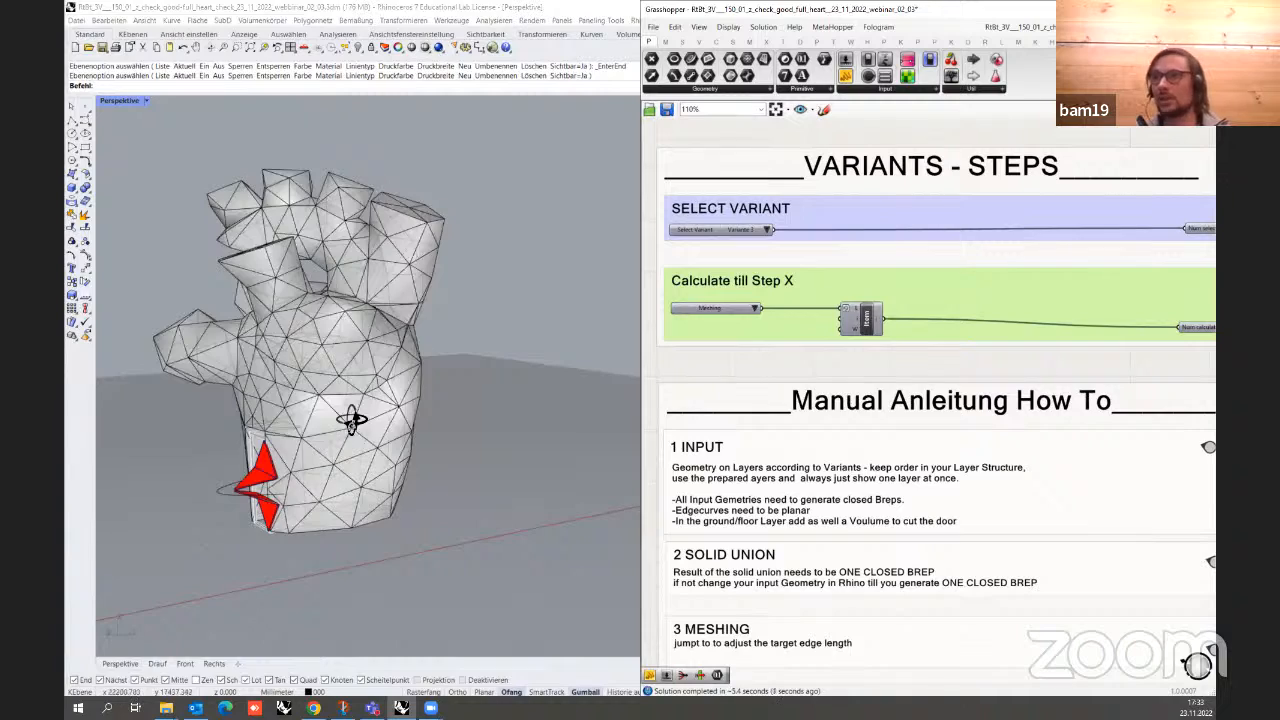
right_drag(354, 420, 510, 398)
scroll(383, 420, up, 1)
scroll(386, 414, up, 5)
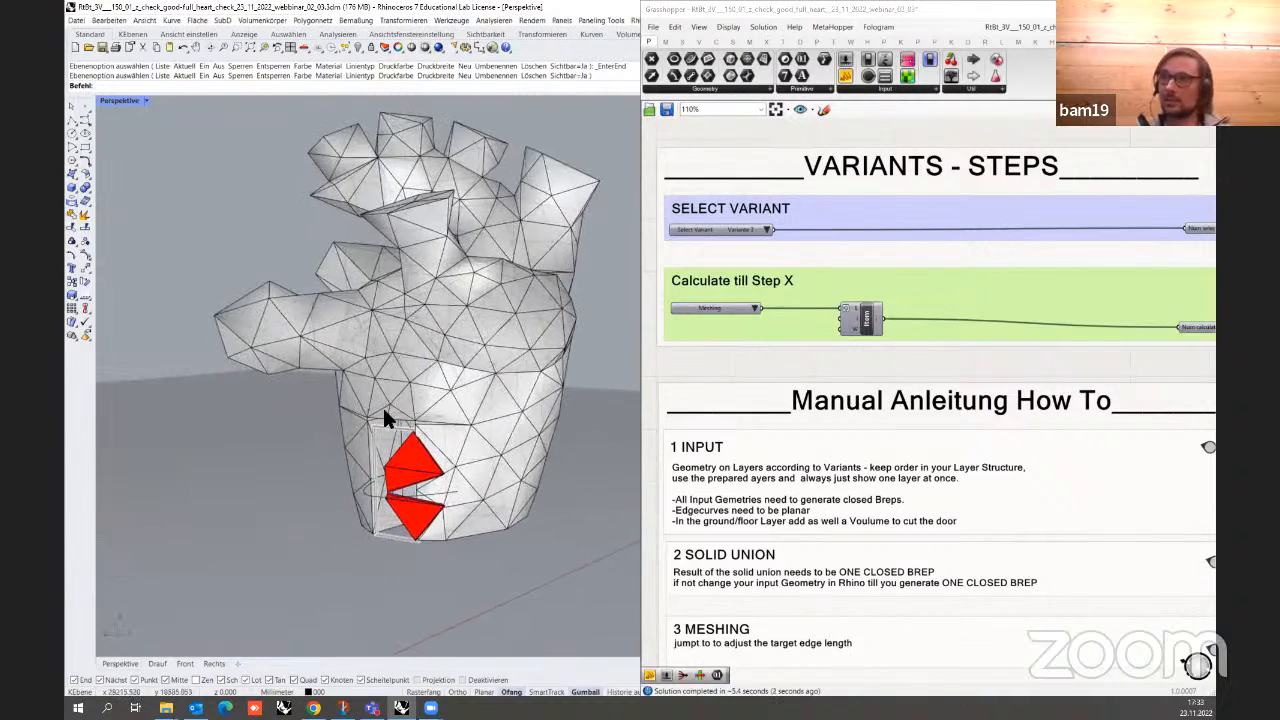
scroll(305, 430, up, 2)
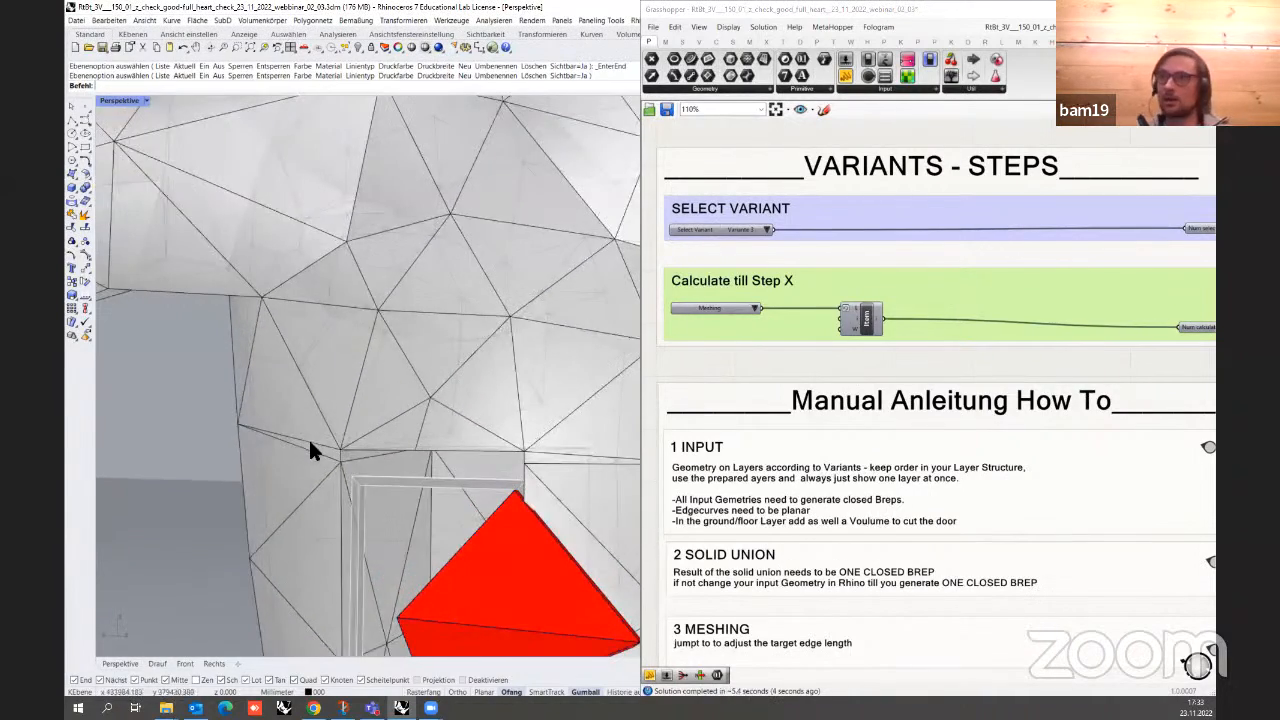
right_drag(323, 429, 294, 449)
scroll(290, 450, up, 1)
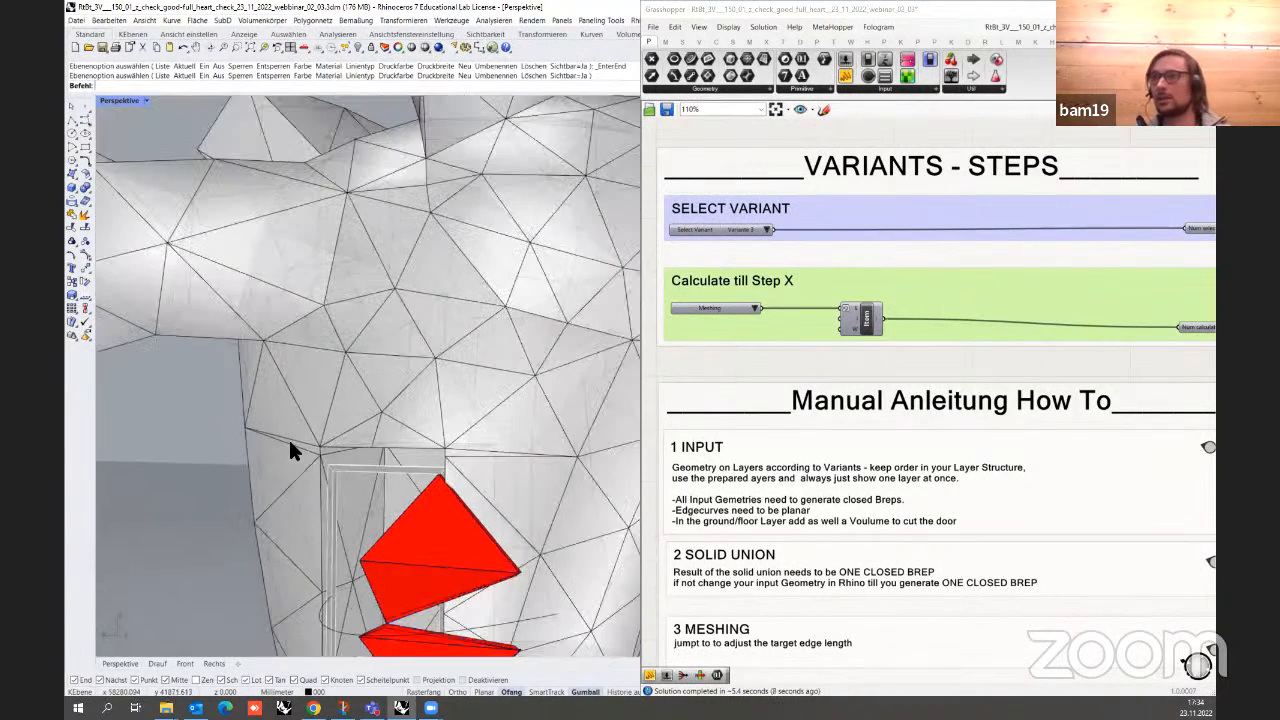
Set Calculate till Step X to Clean Mesh and check the cleaned mesh around the door opening
click(755, 310)
click(780, 365)
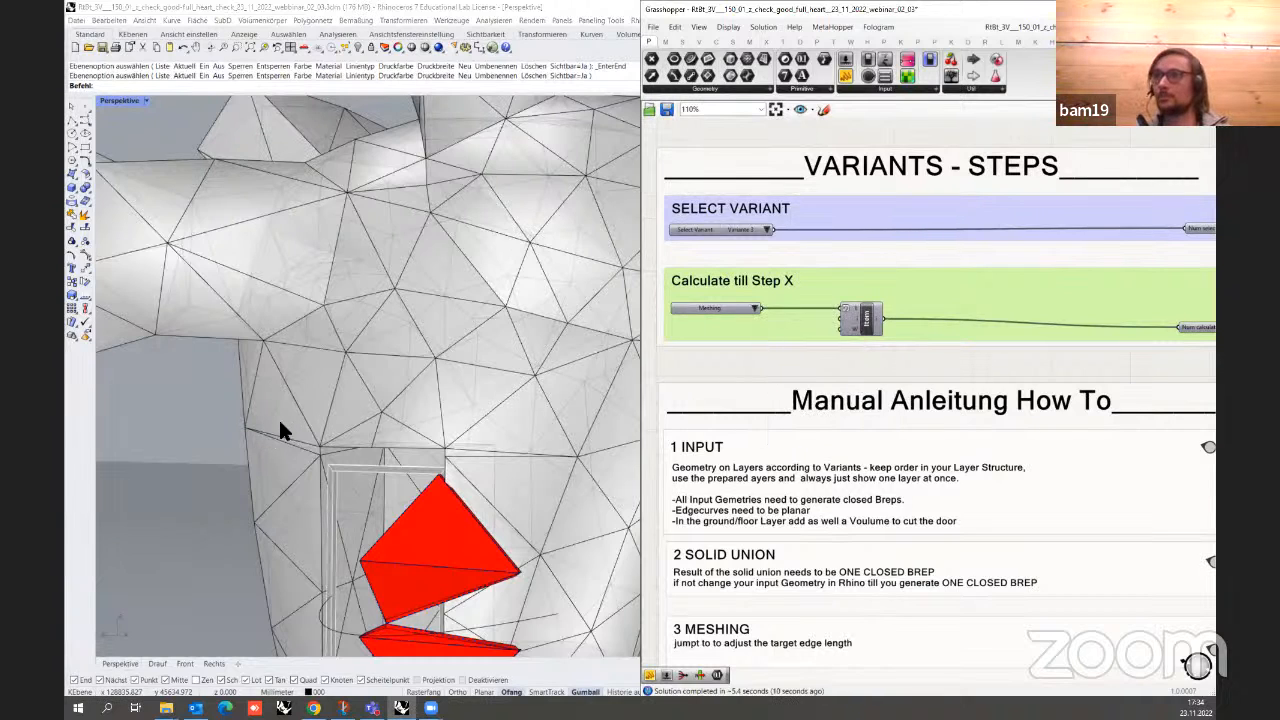
scroll(280, 421, down, 2)
shift+right_drag(526, 366, 527, 335)
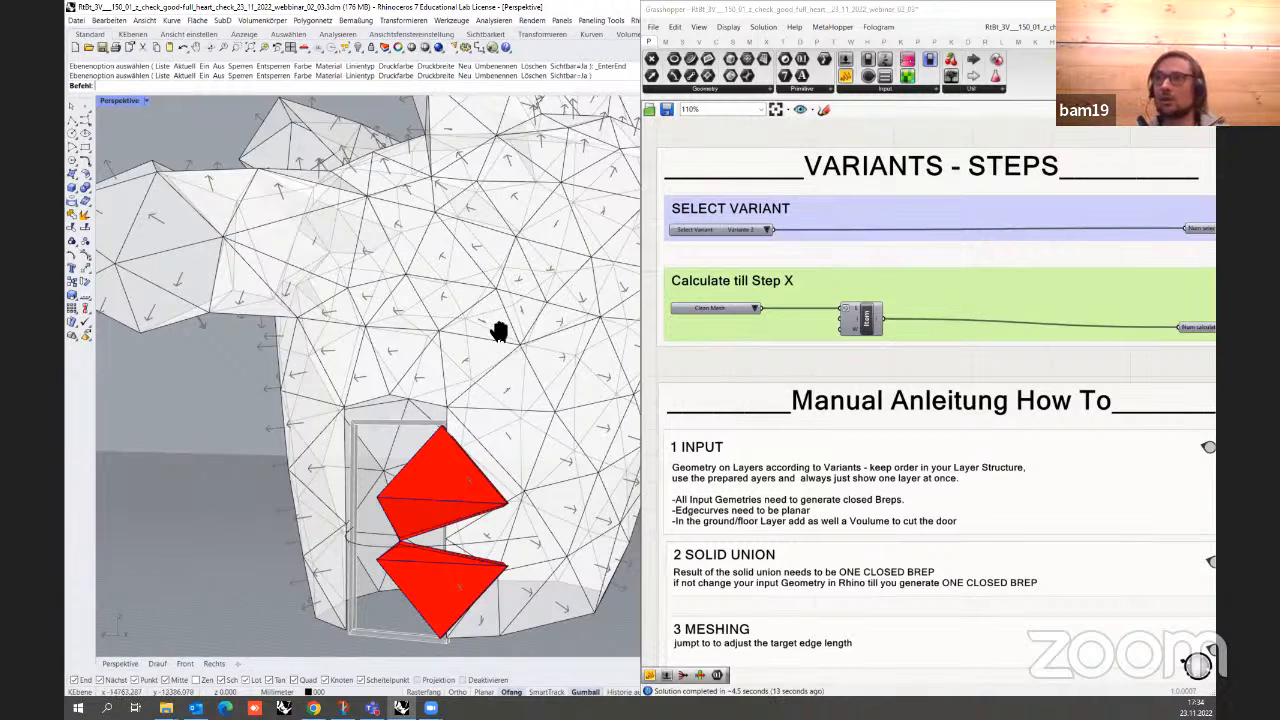
right_drag(500, 329, 591, 309)
Advance Calculate till Step X to Rhino CurveCorrect 1 and on to Kangaroo Relax, viewing the relaxed heart mesh
click(757, 310)
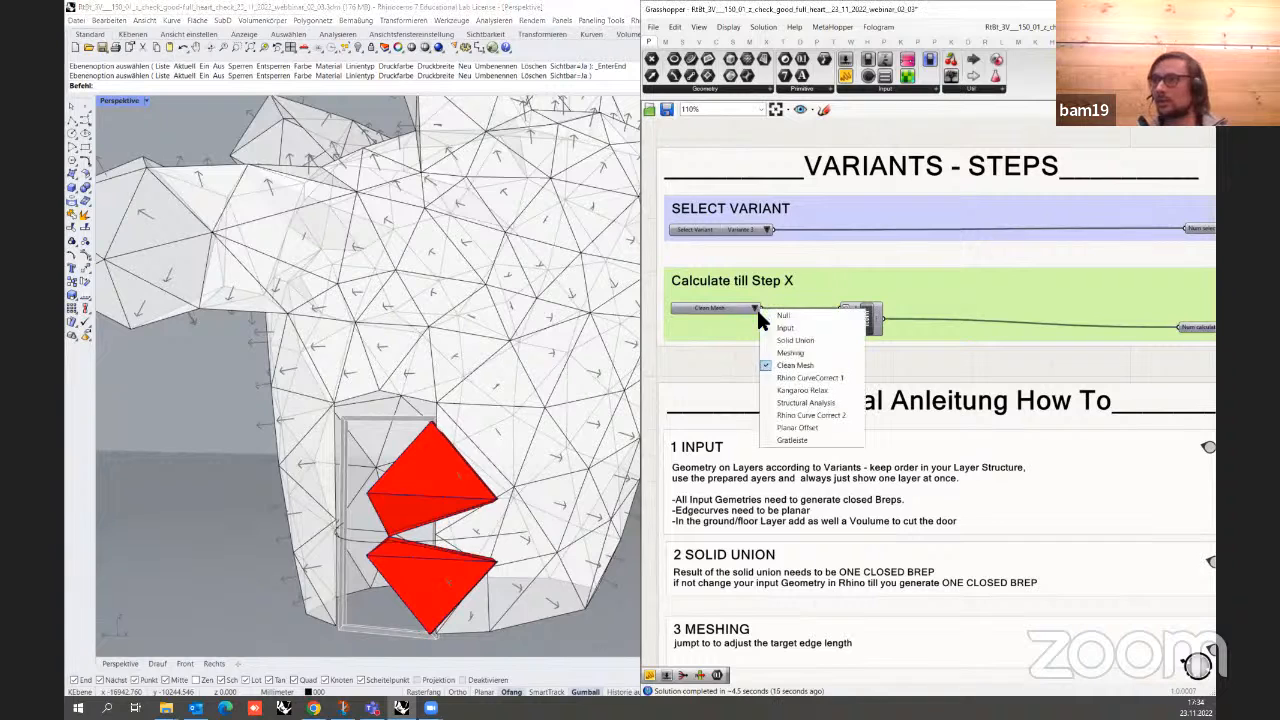
click(699, 345)
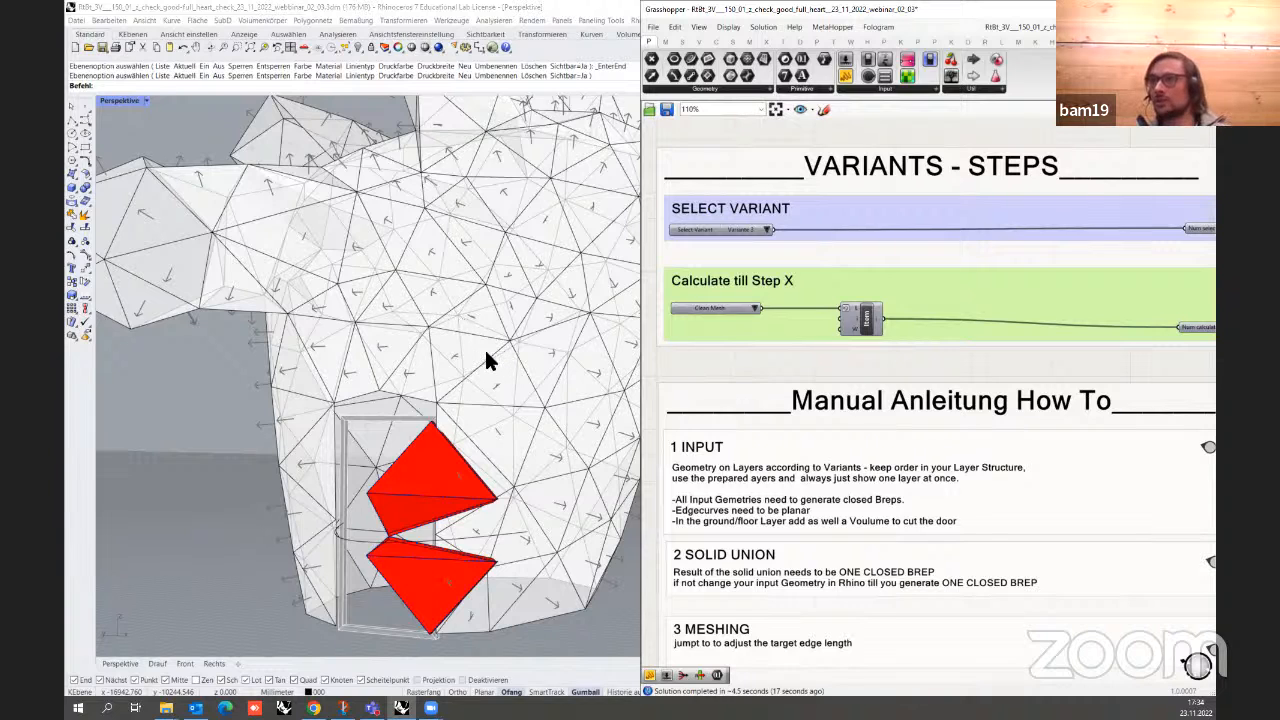
click(752, 309)
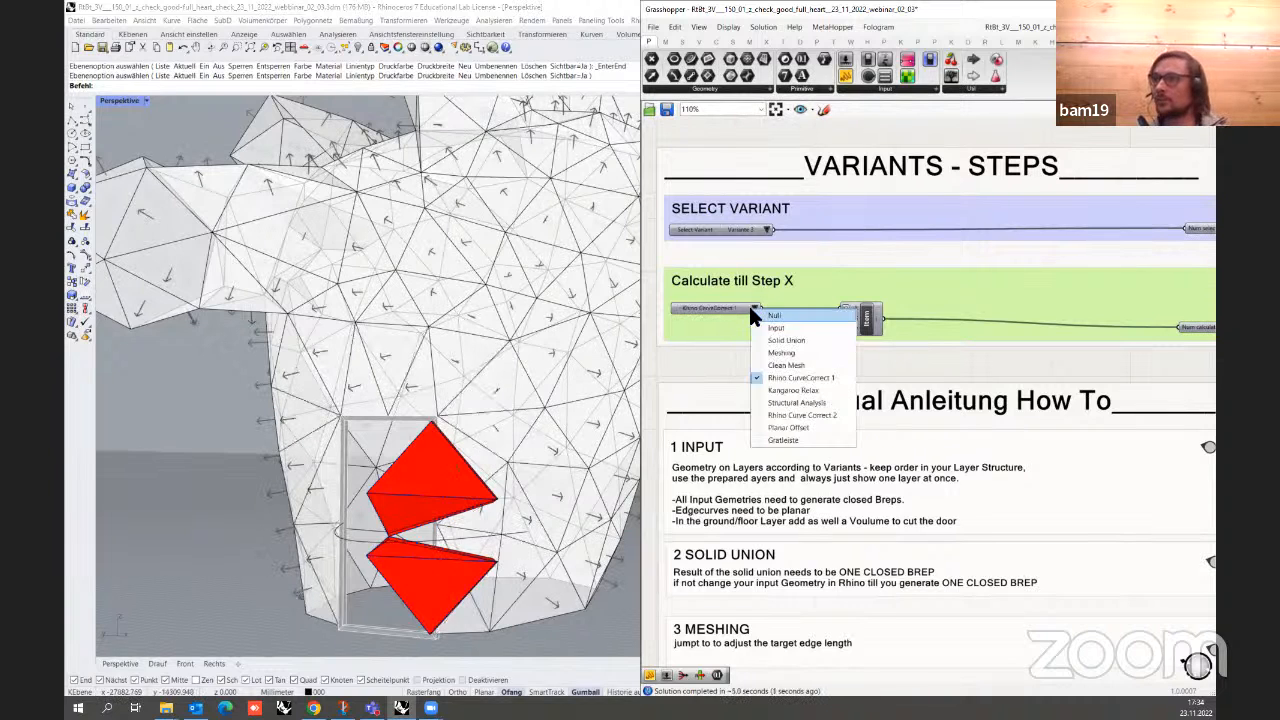
click(790, 390)
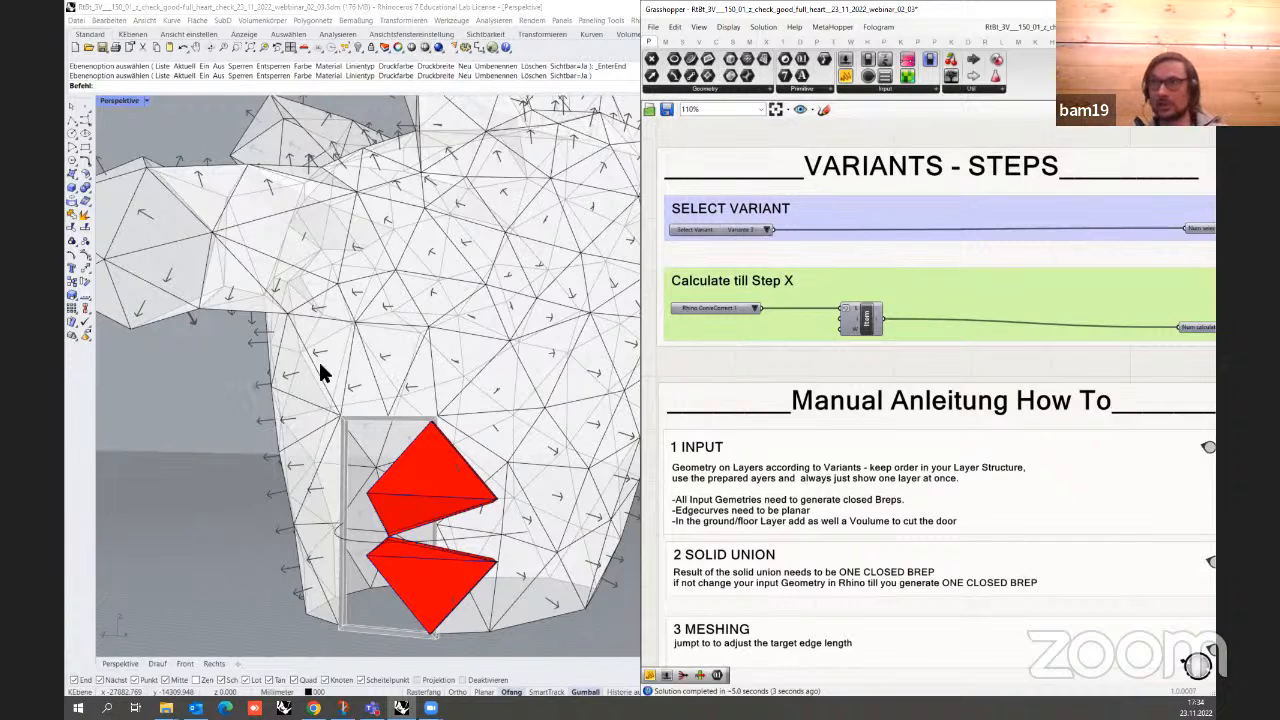
mouse_move(429, 337)
shift+right_down()
mouse_move(402, 378)
mouse_move(374, 383)
shift+right_up()
scroll(374, 383, down, 2)
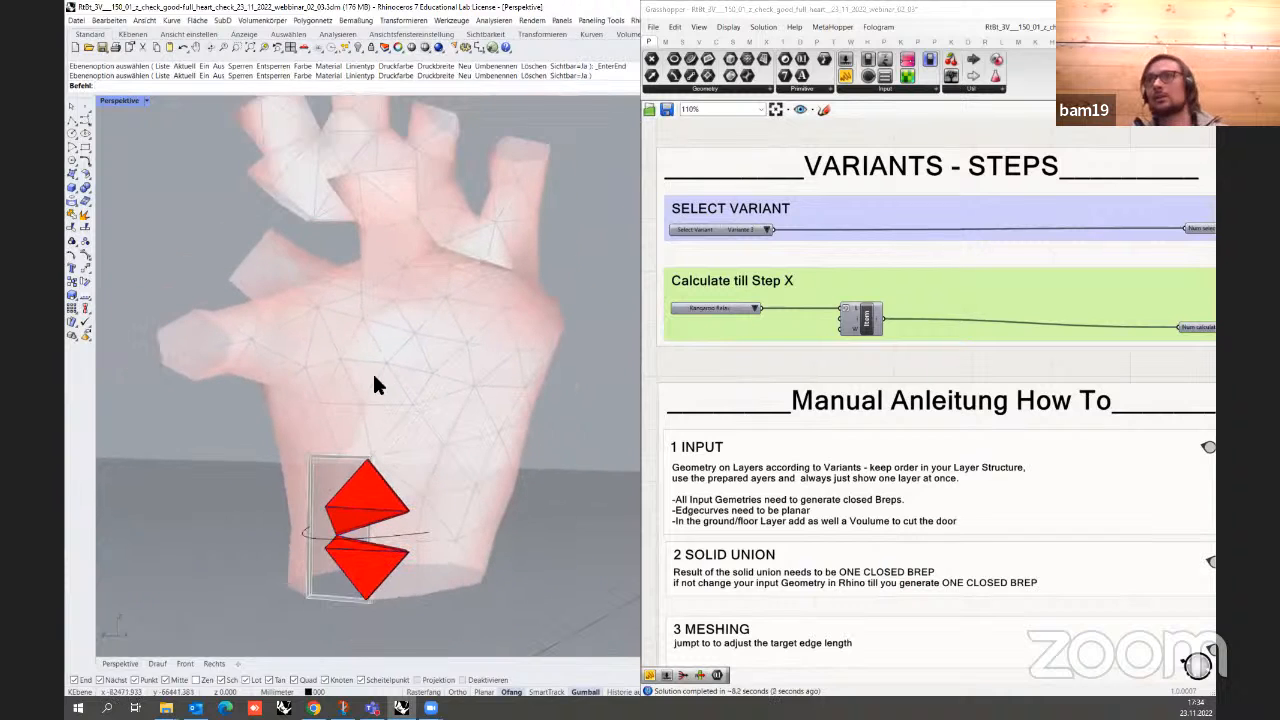
Set the Kangaroo solver in the Run Kangaroo Relaxation group to Normal Solver
right_drag(954, 384, 655, 319)
scroll(655, 319, down, 1)
scroll(730, 345, down, 5)
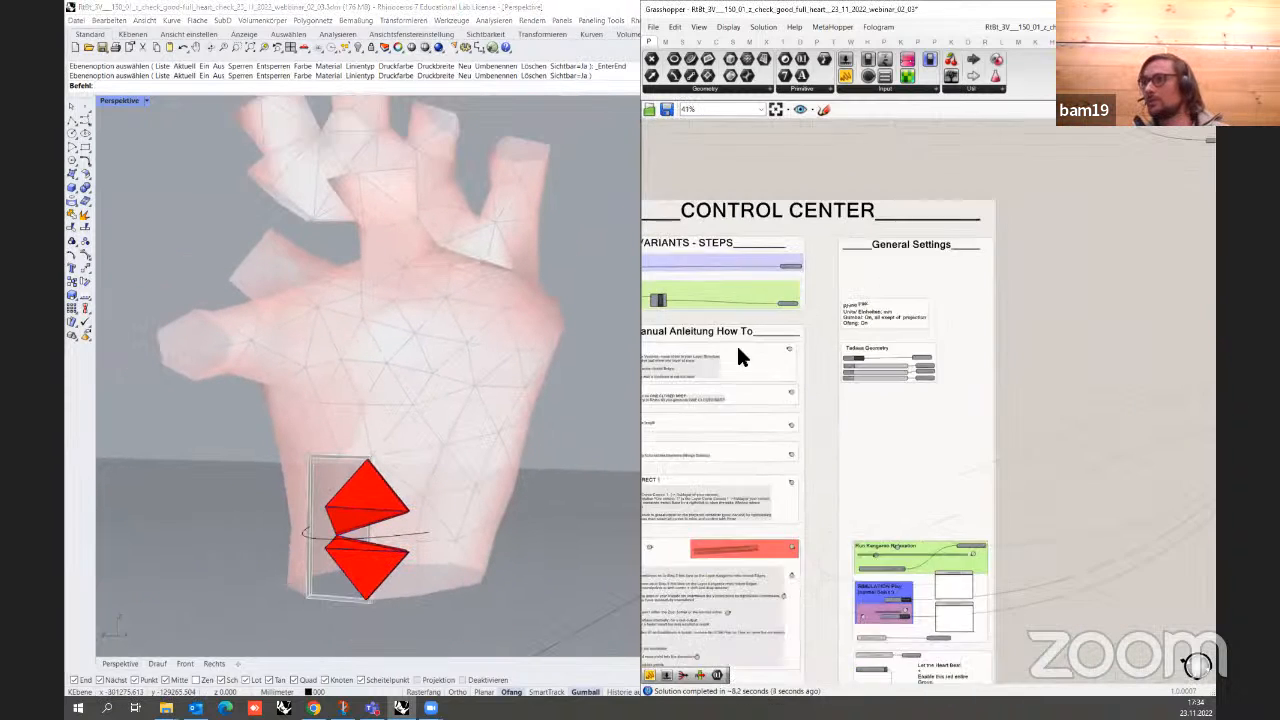
right_drag(886, 537, 817, 317)
scroll(850, 515, up, 3)
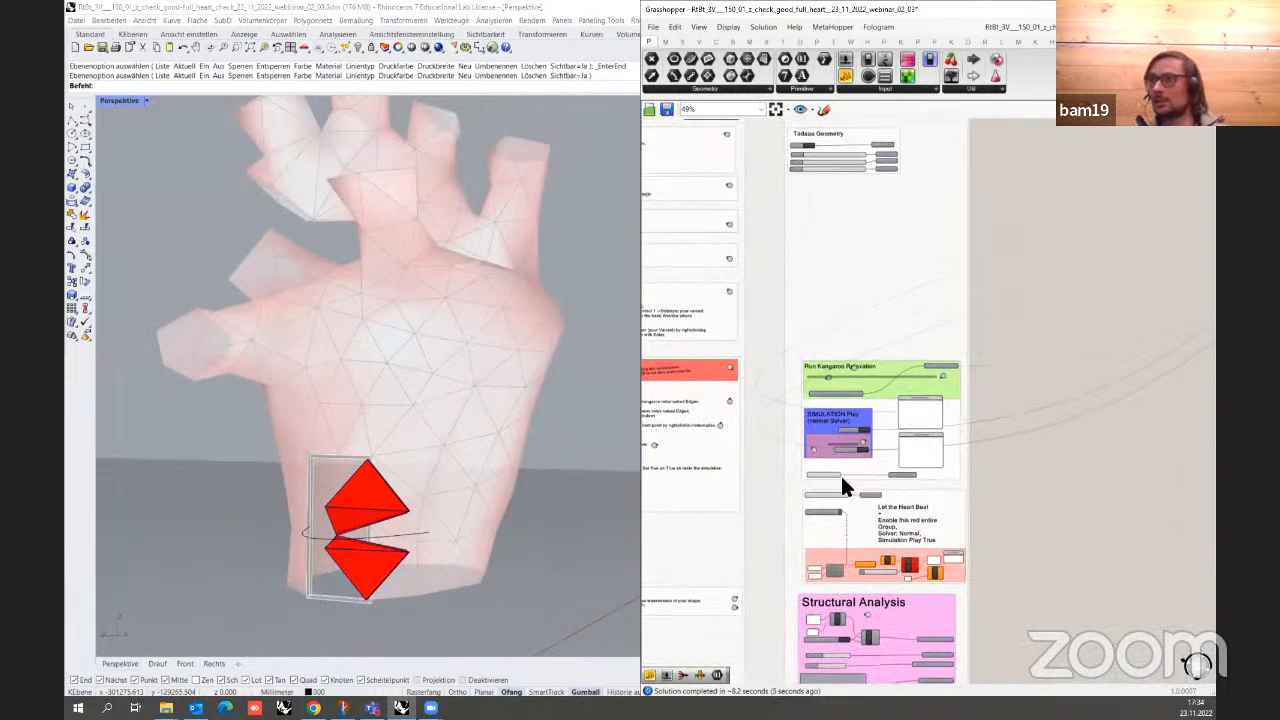
scroll(851, 412, up, 6)
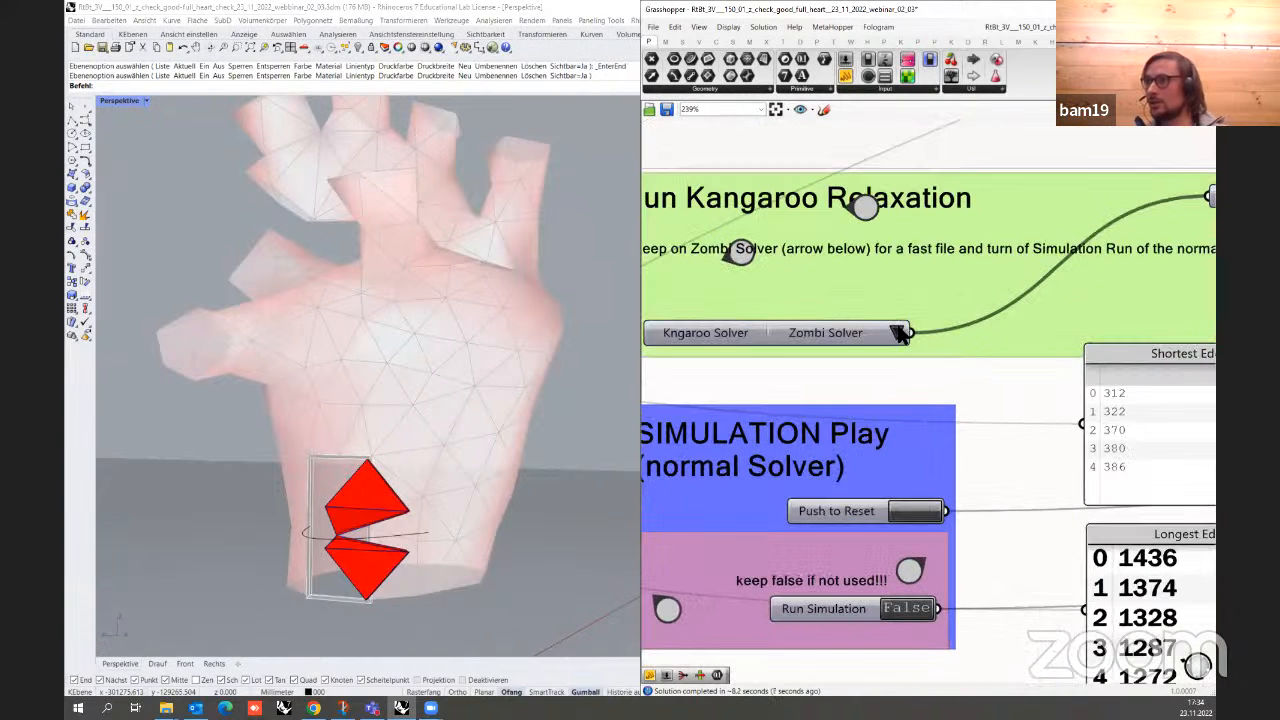
click(900, 333)
click(912, 343)
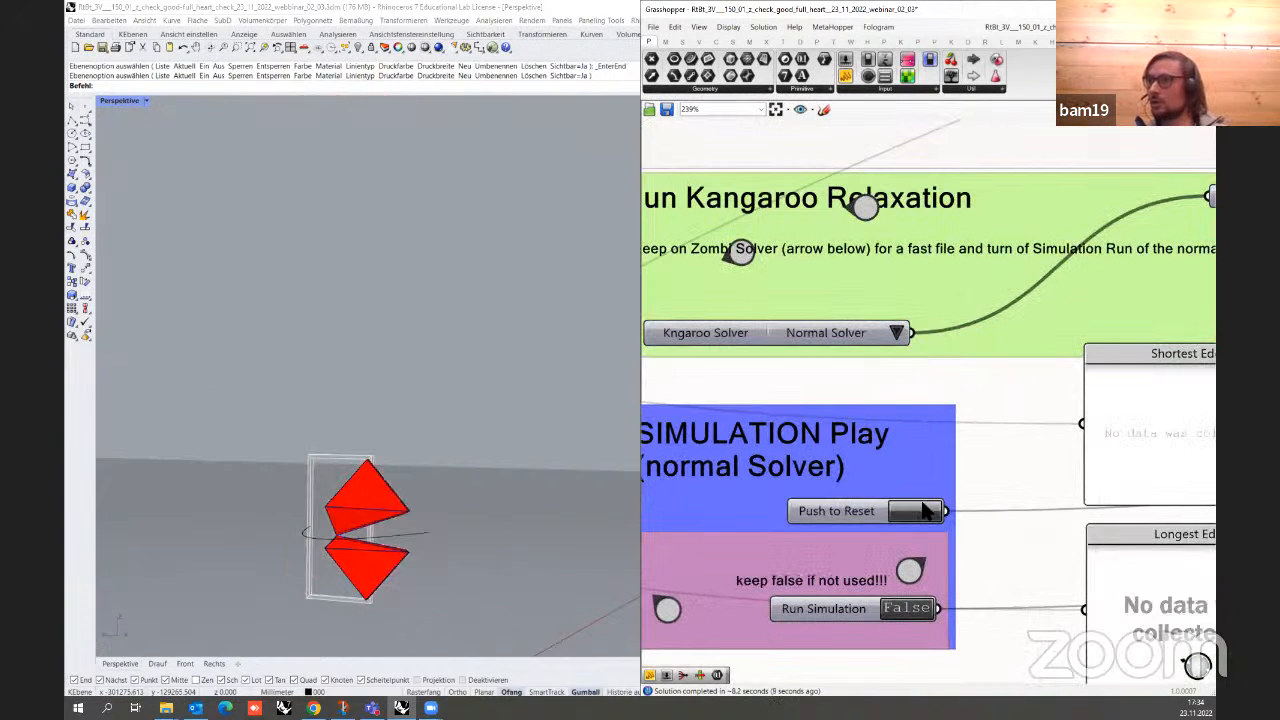
Run the normal-solver simulation on the heart mesh, reset it several times, and set Run Simulation back to False
click(903, 608)
click(908, 511)
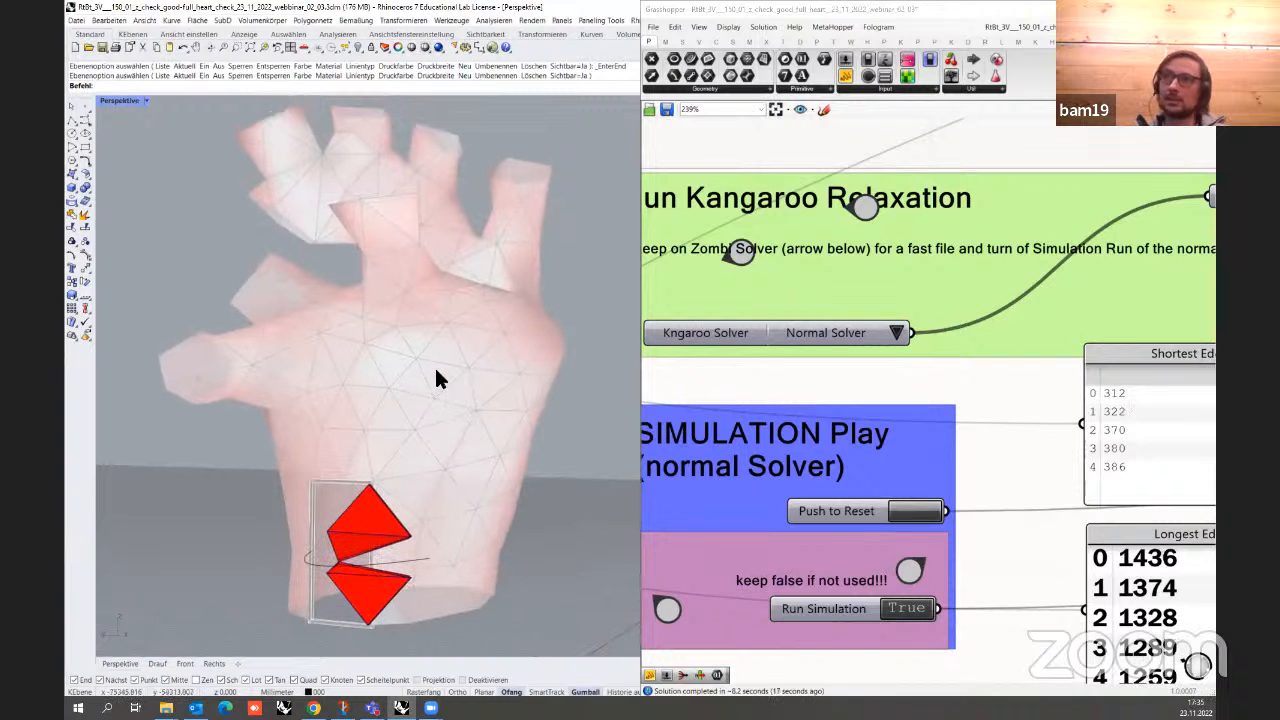
click(916, 512)
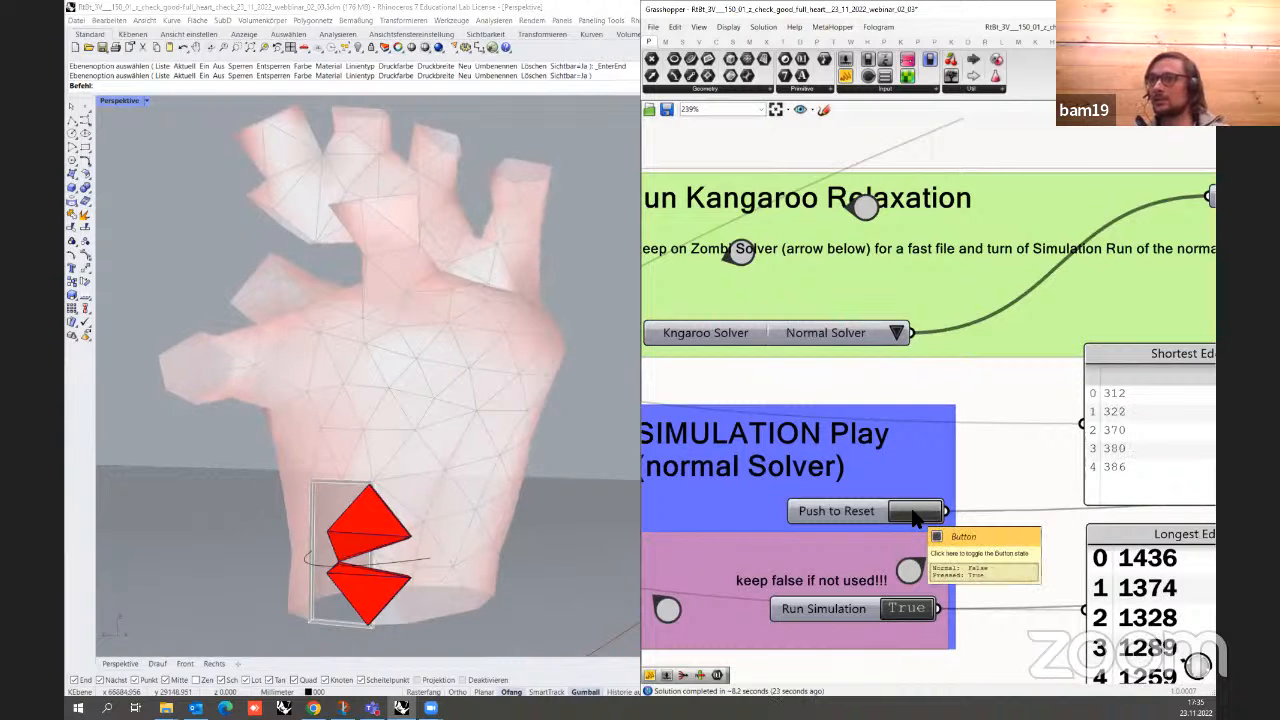
click(916, 515)
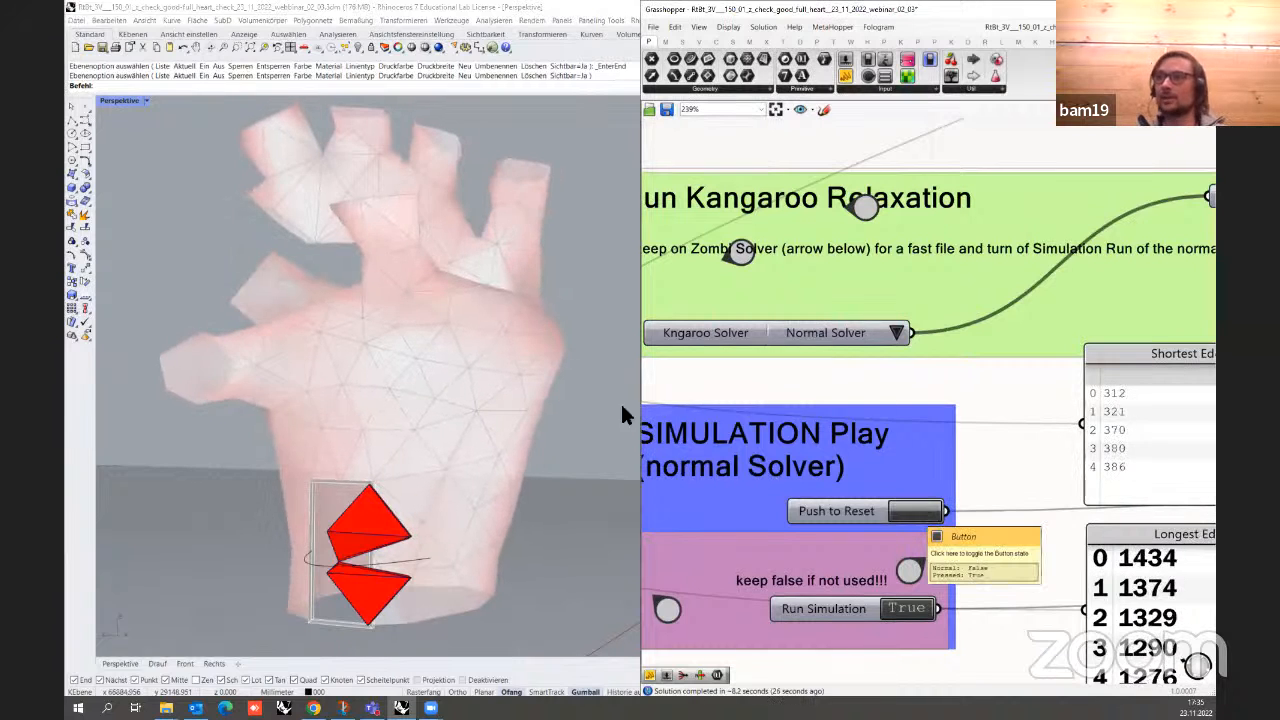
click(912, 516)
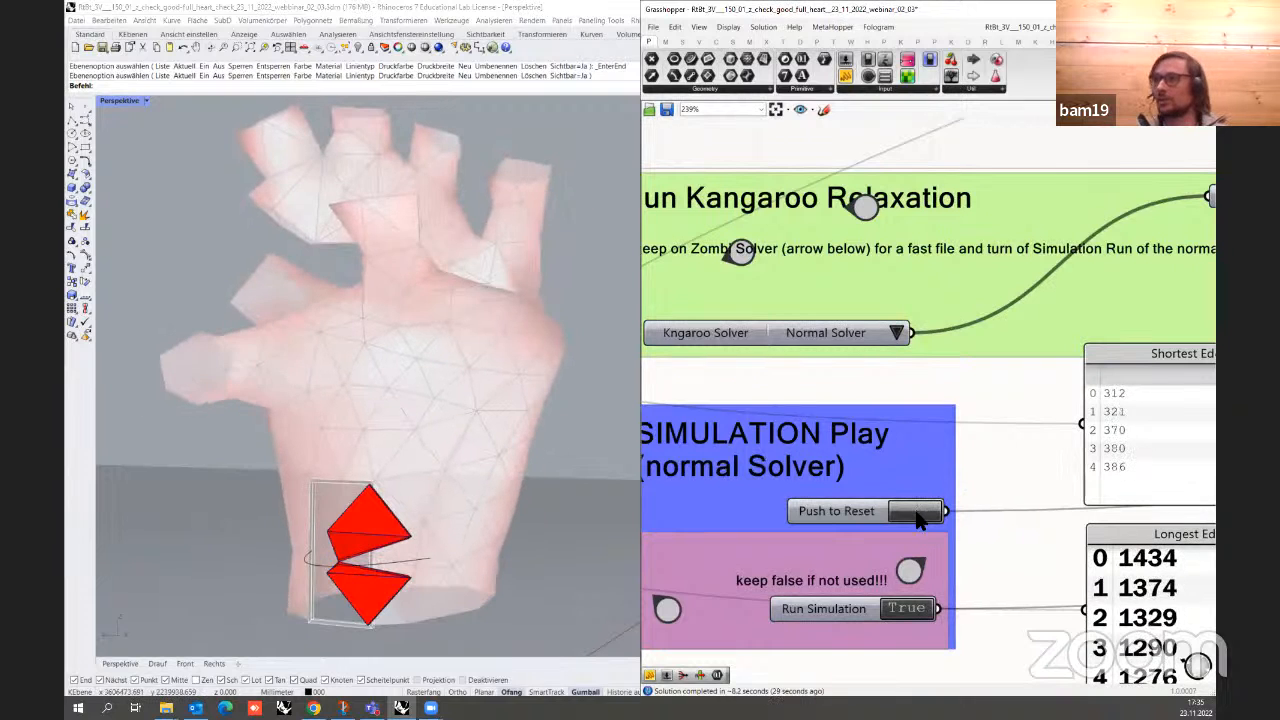
click(916, 608)
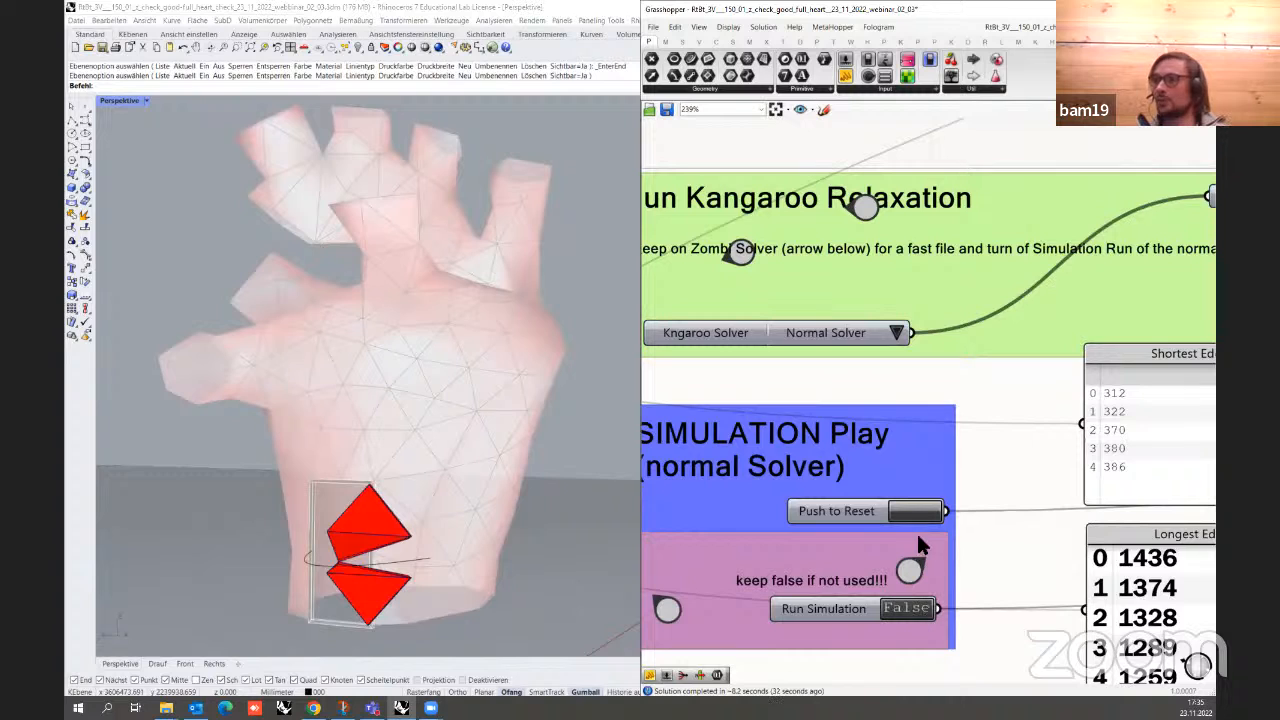
click(912, 514)
Switch the Kangaroo solver back to Zombi Solver
click(893, 333)
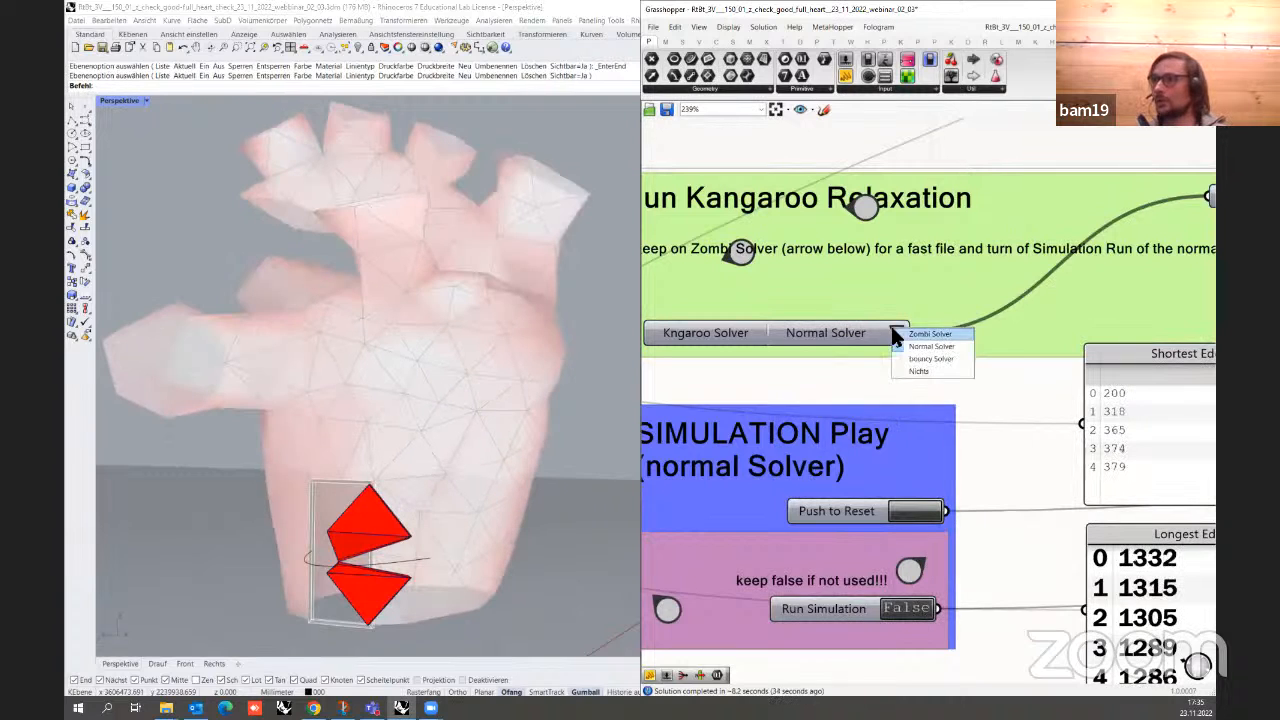
click(916, 329)
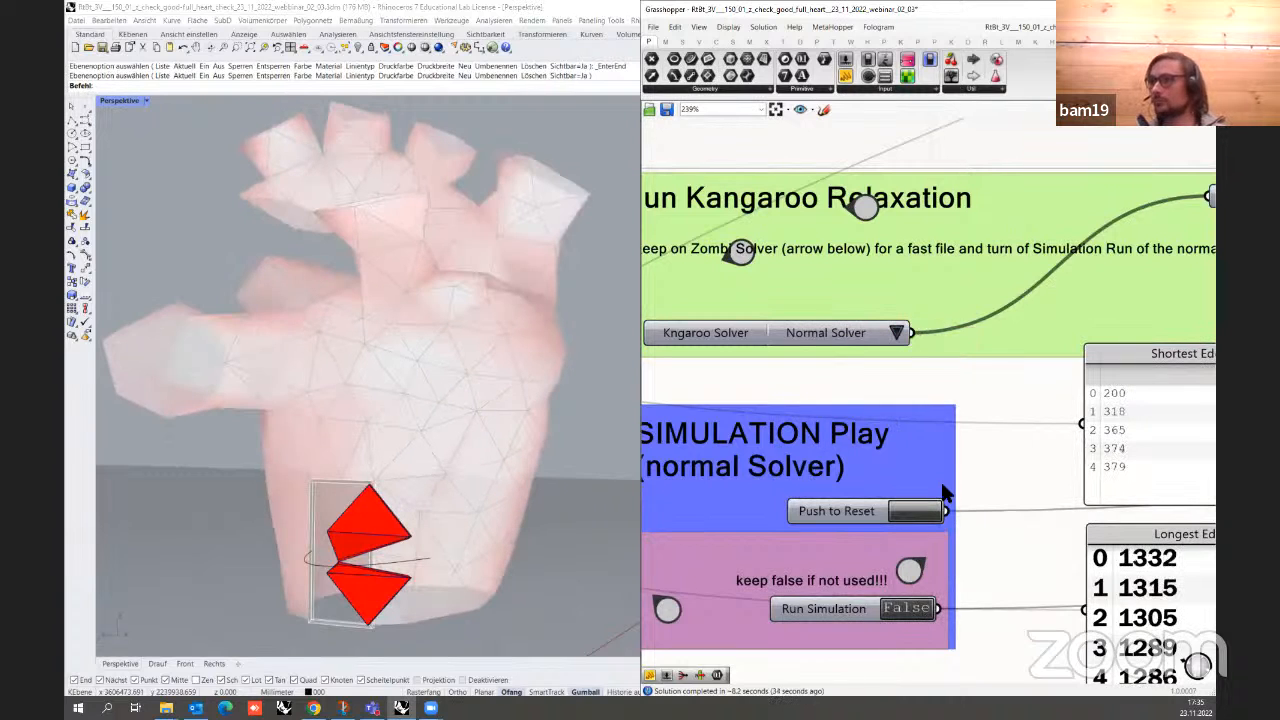
click(896, 333)
click(908, 373)
scroll(937, 483, down, 3)
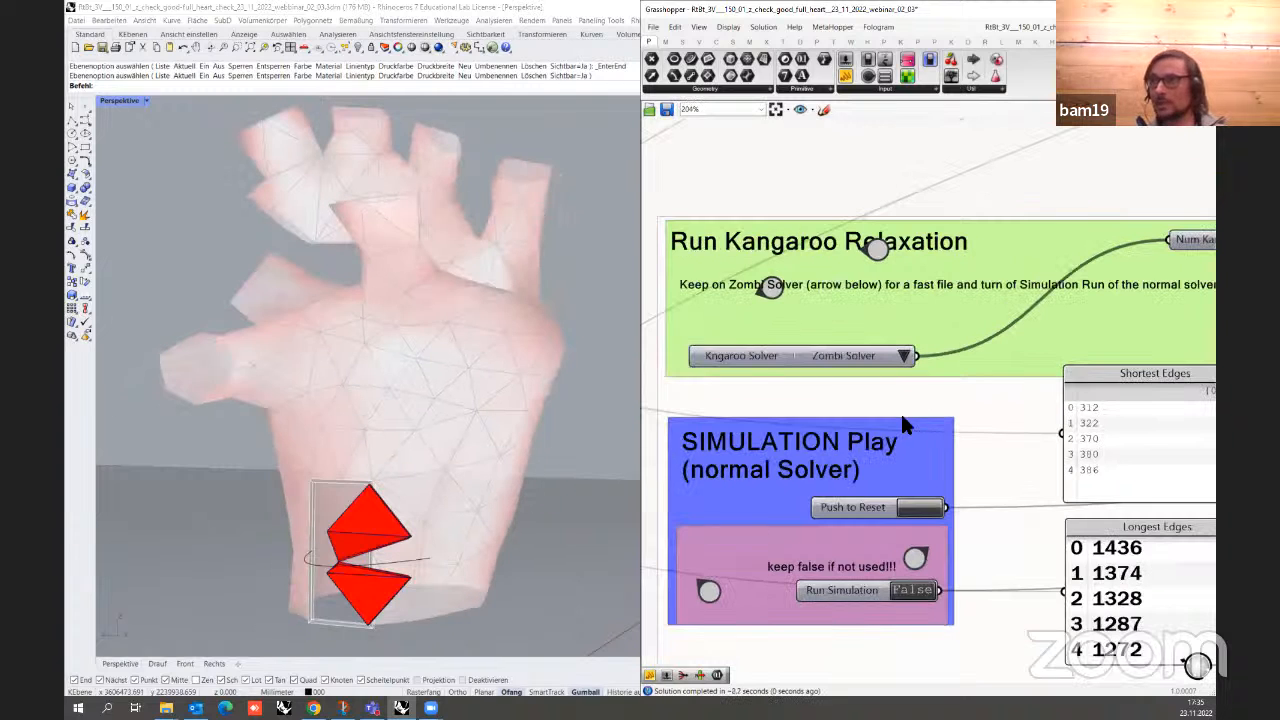
Set Calculate till Step X to Structural Analysis and inspect the coloured analysis mesh of the heart
scroll(937, 483, down, 6)
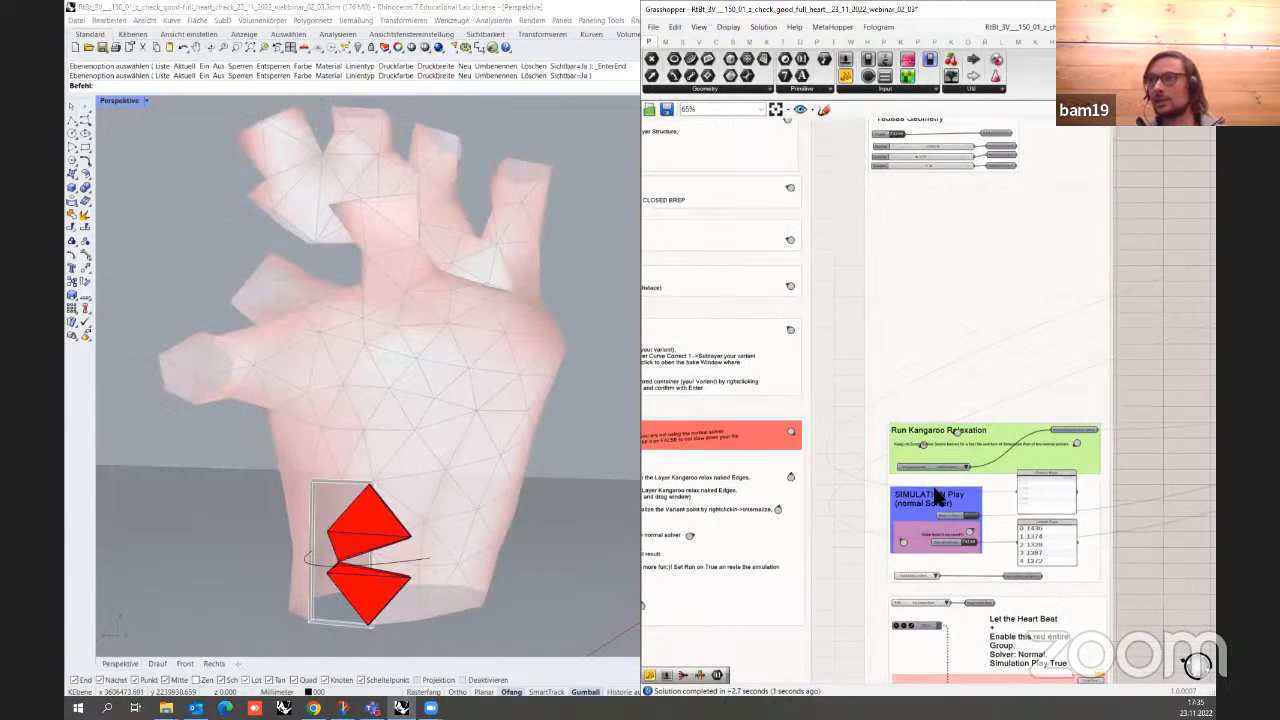
right_drag(890, 369, 1123, 562)
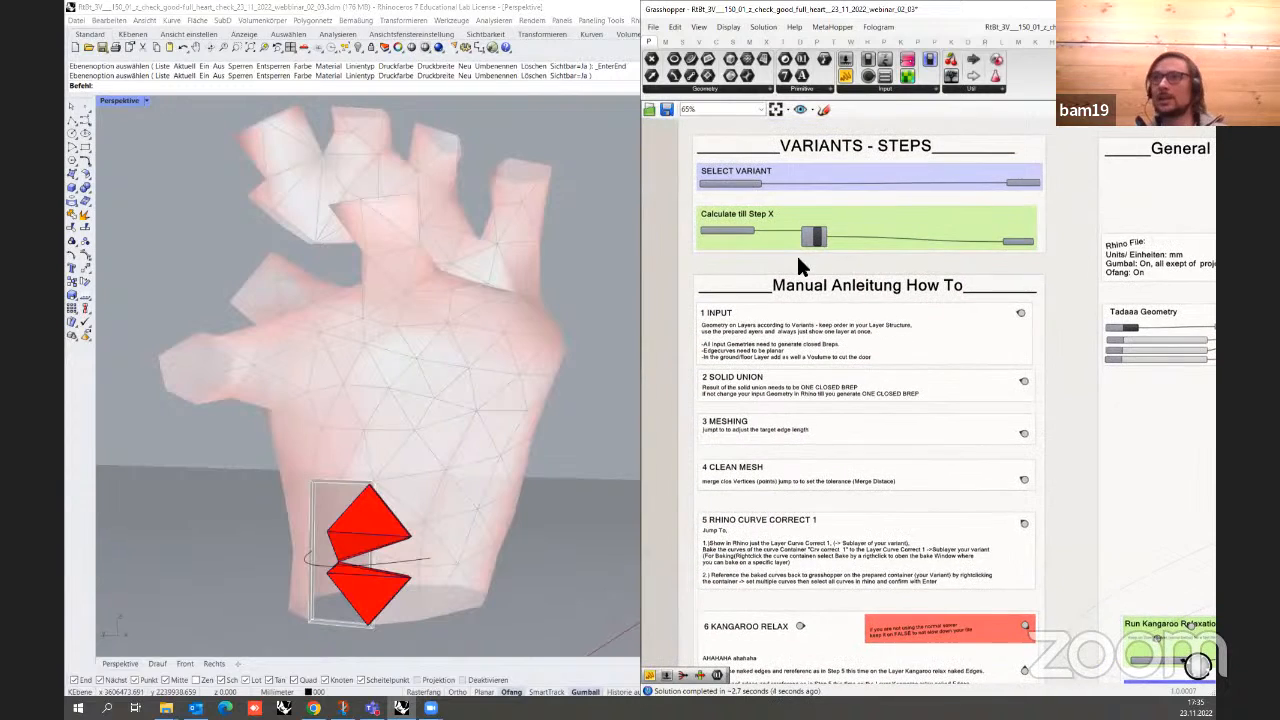
scroll(765, 238, up, 5)
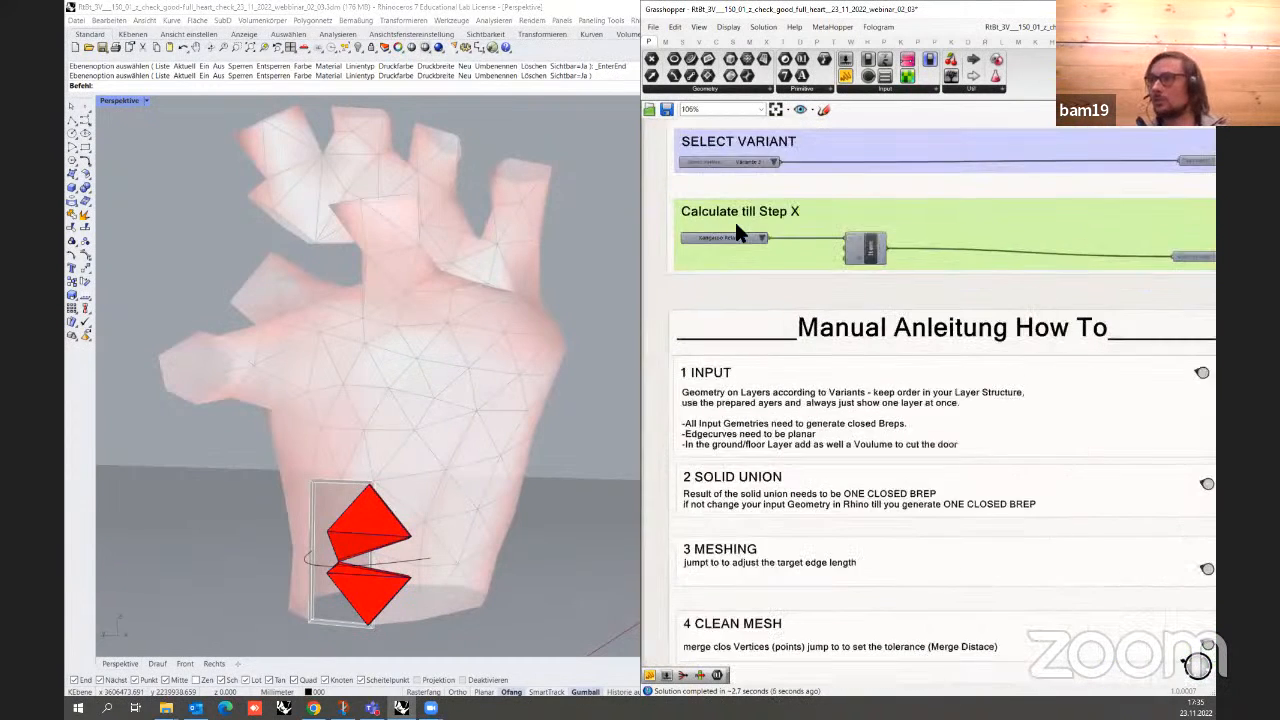
click(780, 232)
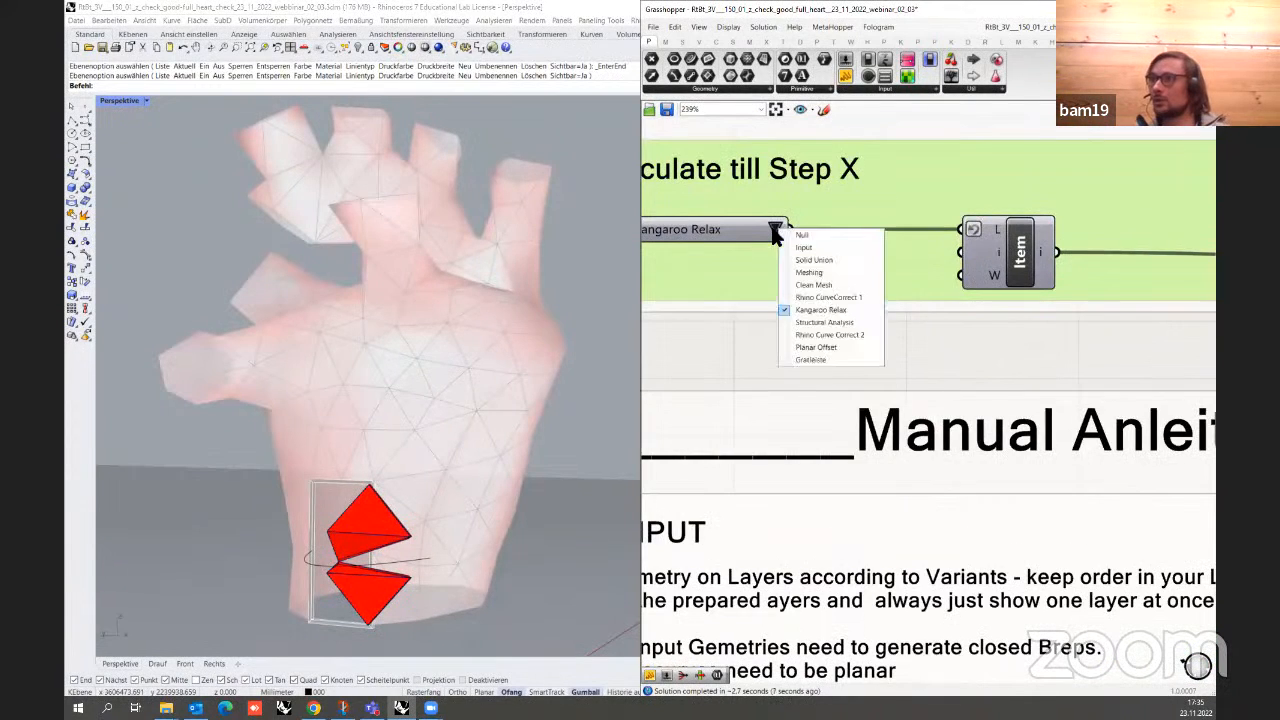
click(826, 317)
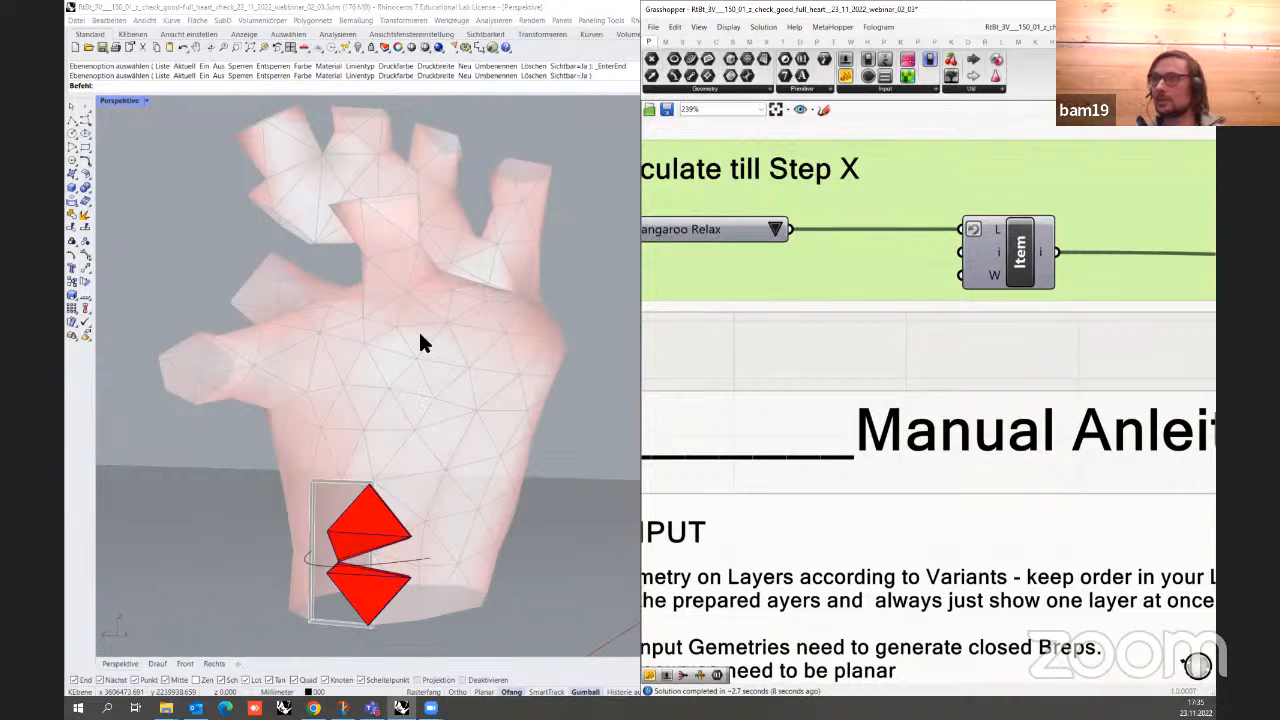
click(776, 231)
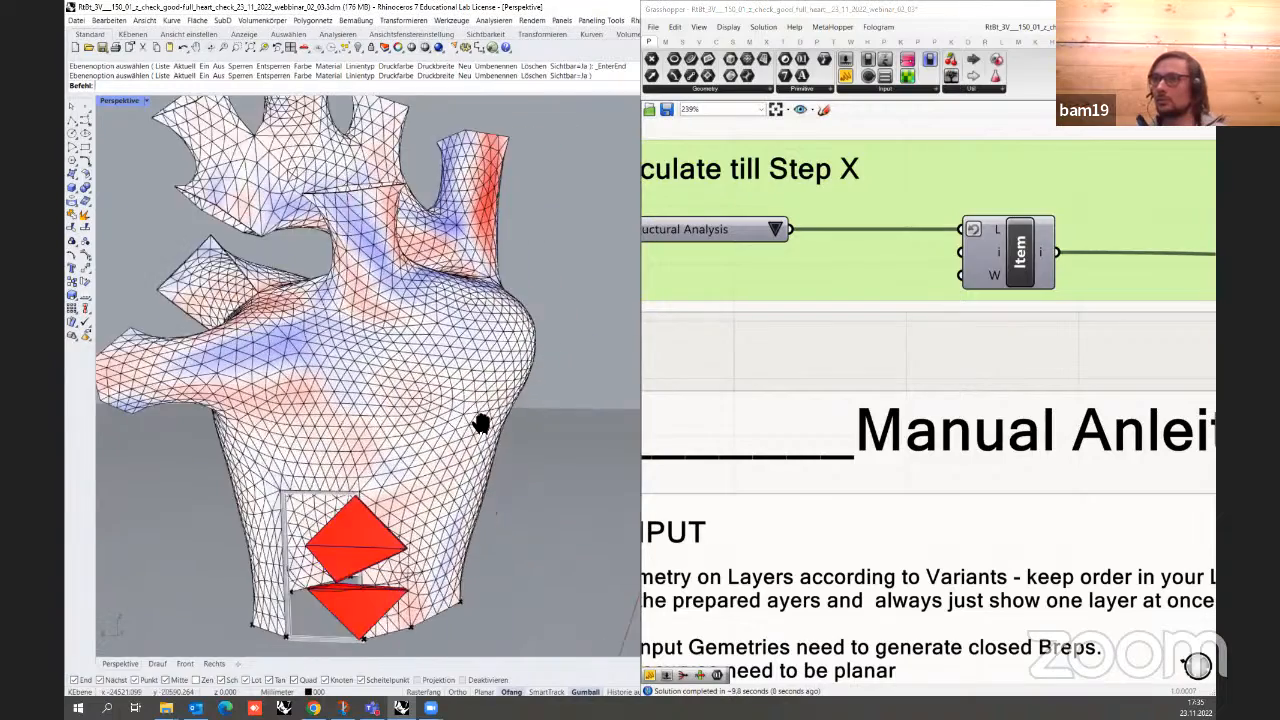
right_drag(481, 424, 380, 360)
scroll(375, 385, up, 3)
scroll(359, 345, down, 4)
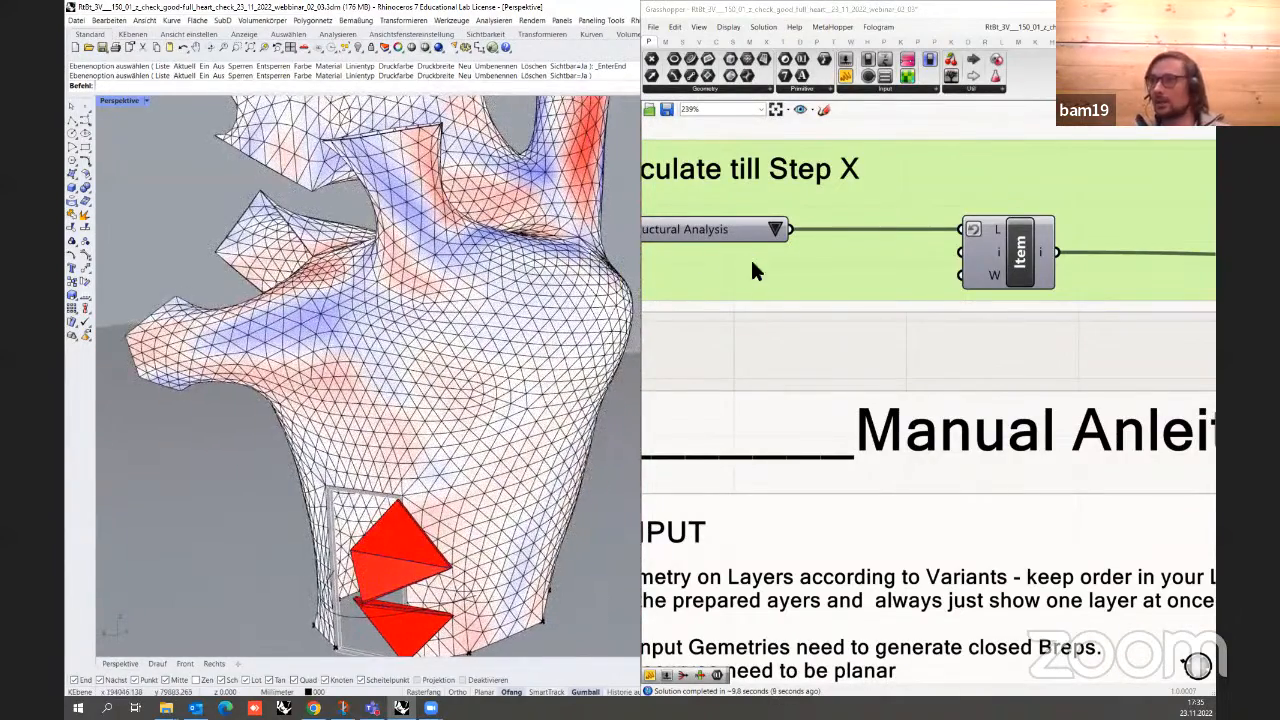
Set Calculate till Step X to Planar Offset and inspect the offset plates and their joints from outside and inside the heart
right_drag(755, 271, 800, 290)
click(820, 245)
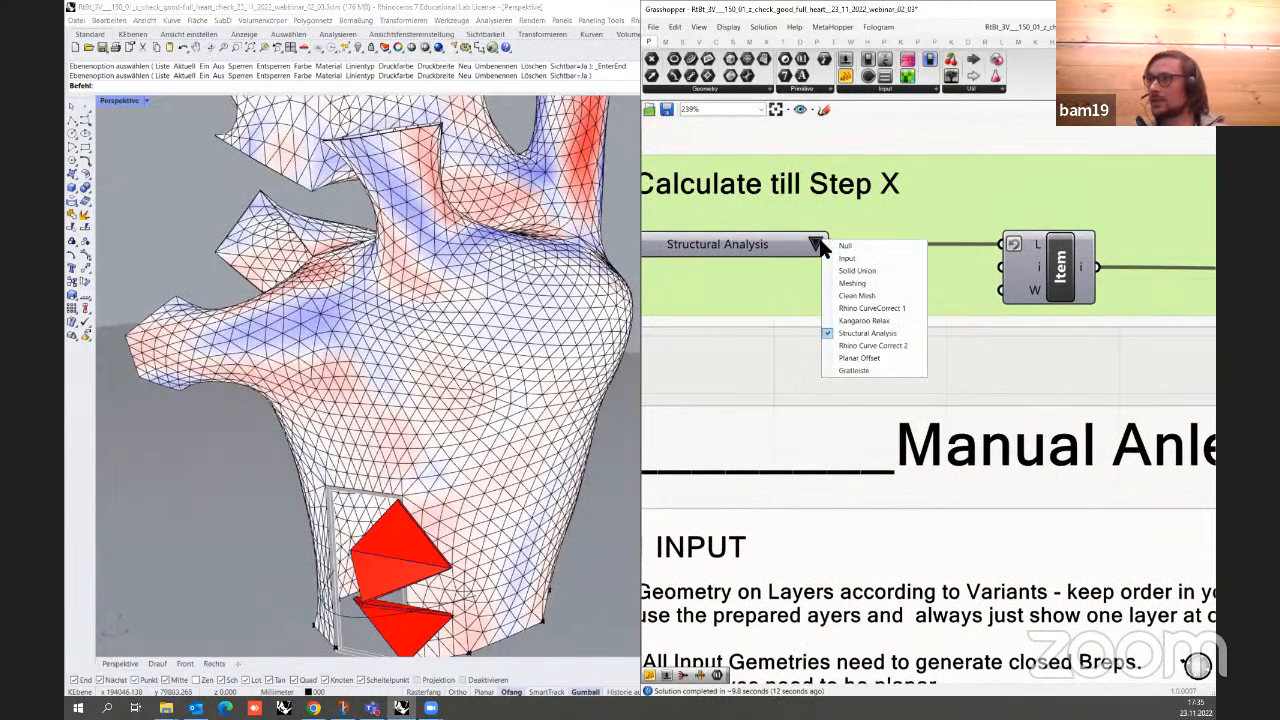
click(874, 357)
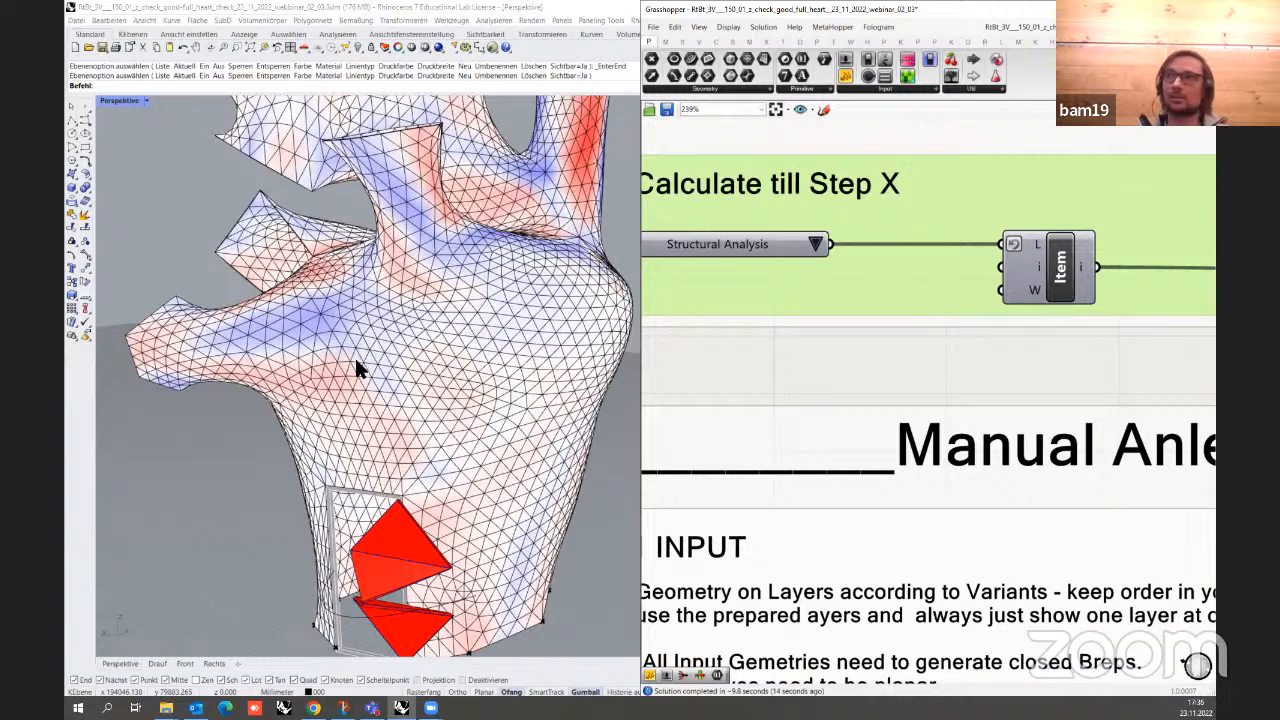
right_drag(423, 351, 418, 423)
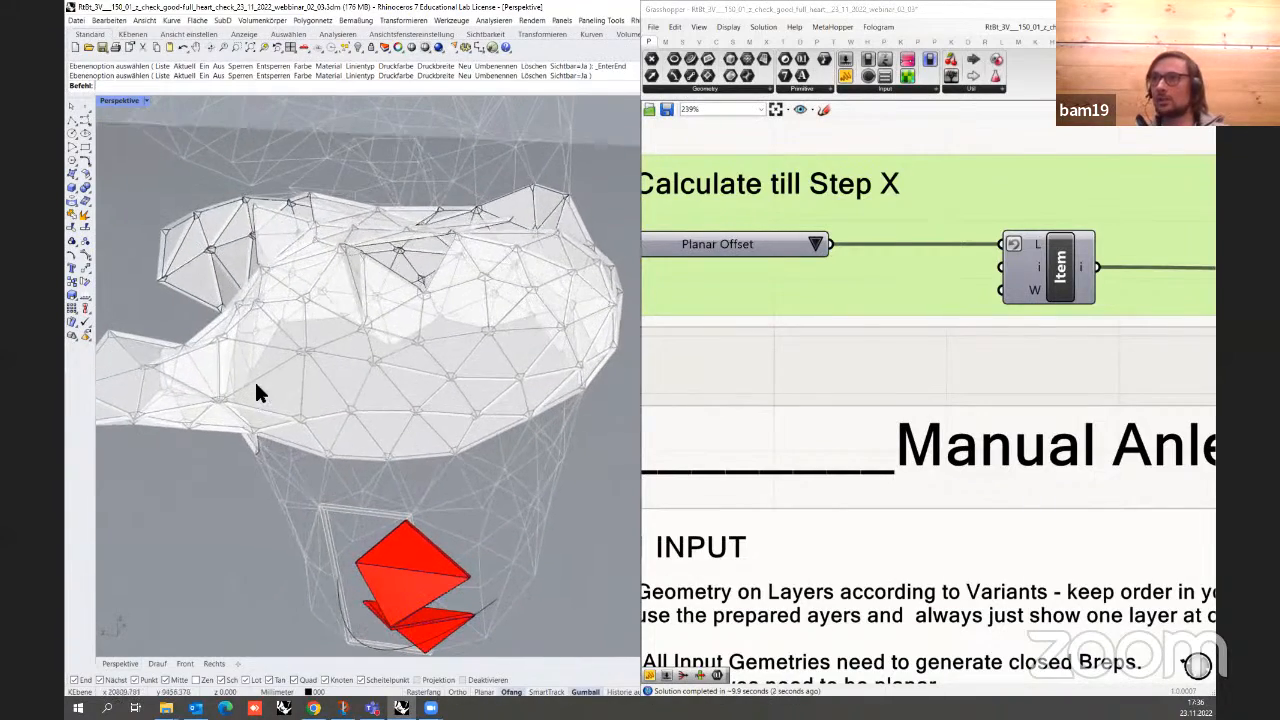
right_drag(256, 393, 466, 243)
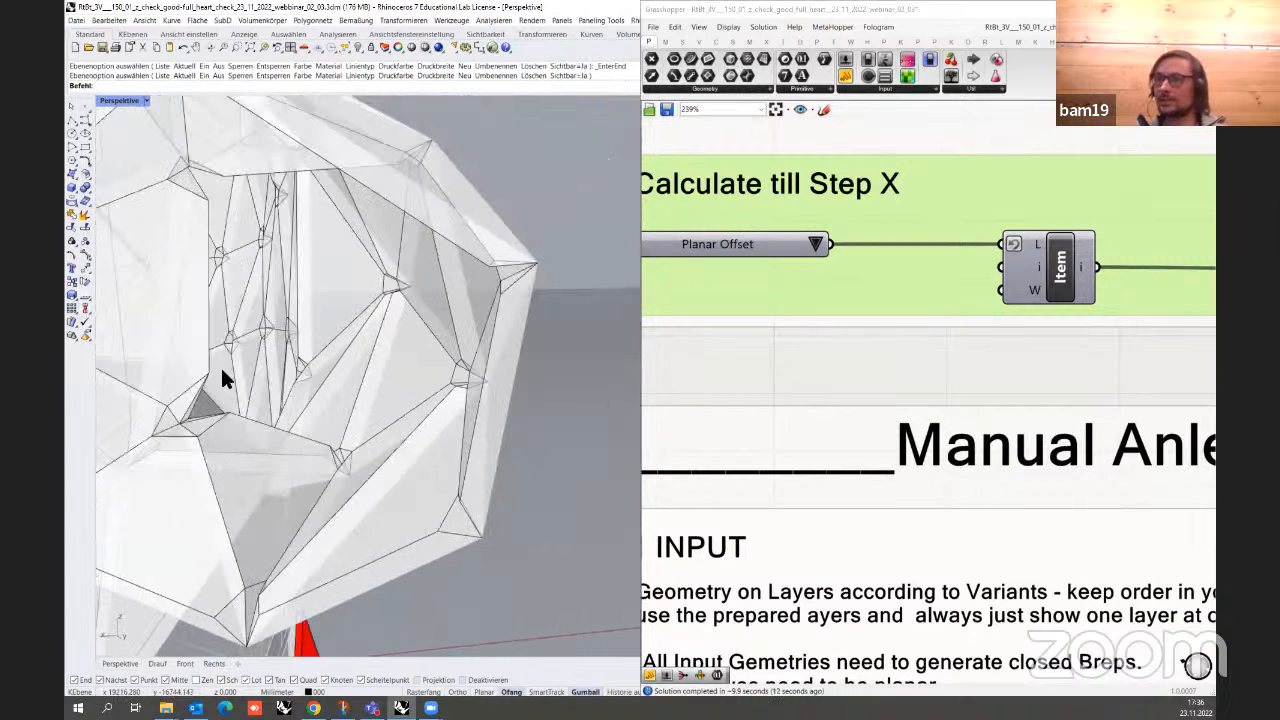
scroll(446, 331, up, 3)
shift+right_drag(489, 306, 463, 277)
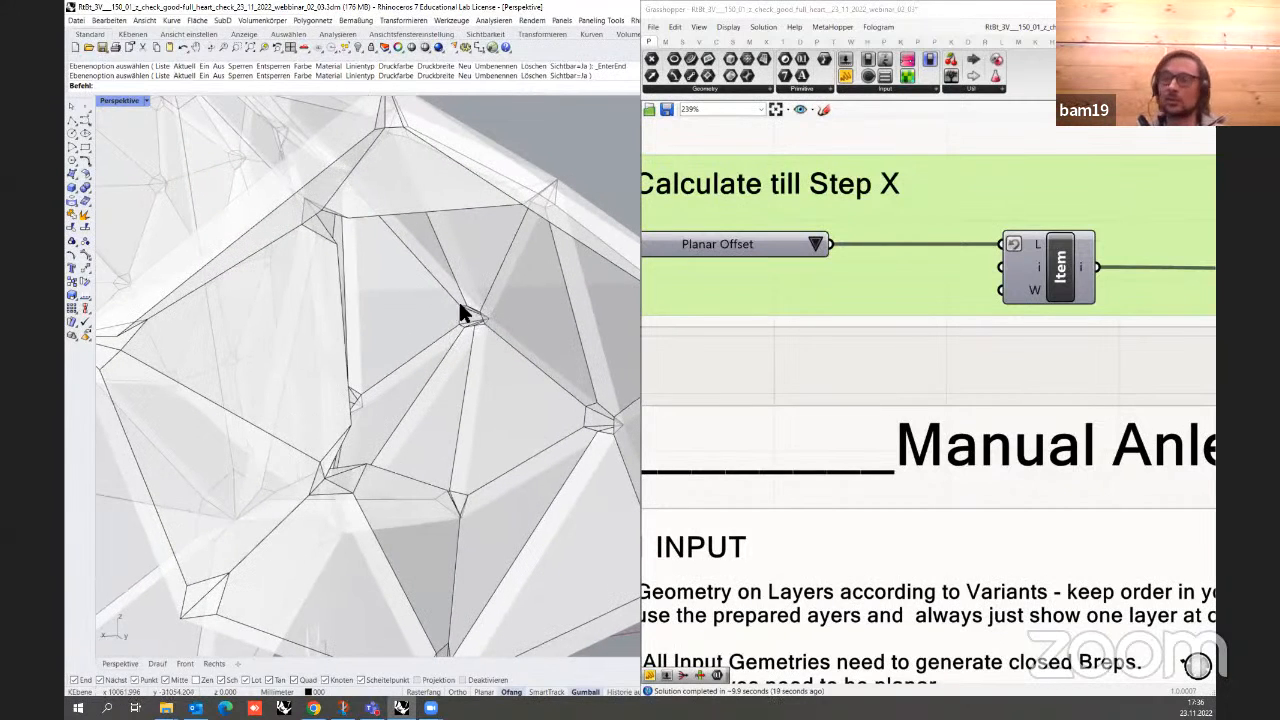
scroll(487, 388, down, 10)
right_drag(484, 384, 337, 351)
scroll(334, 339, up, 3)
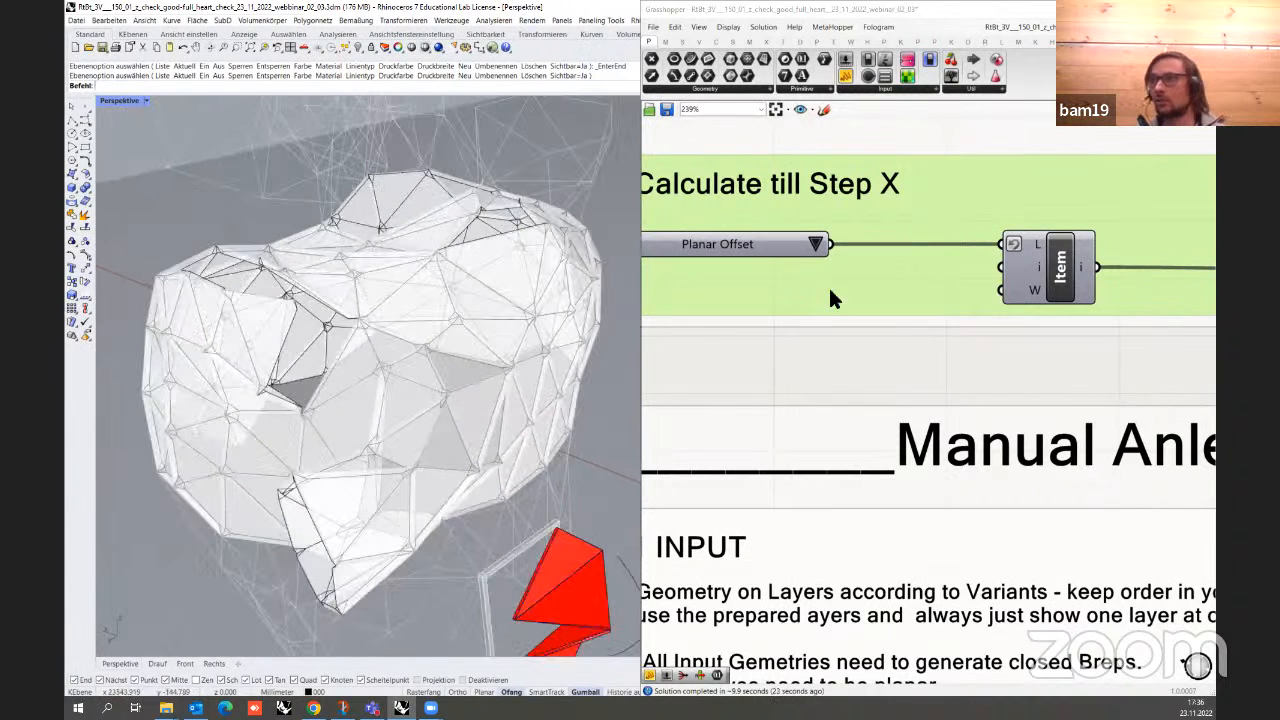
Set Calculate till Step X to Gratleiste and inspect the coloured battens across the plate joints
click(815, 245)
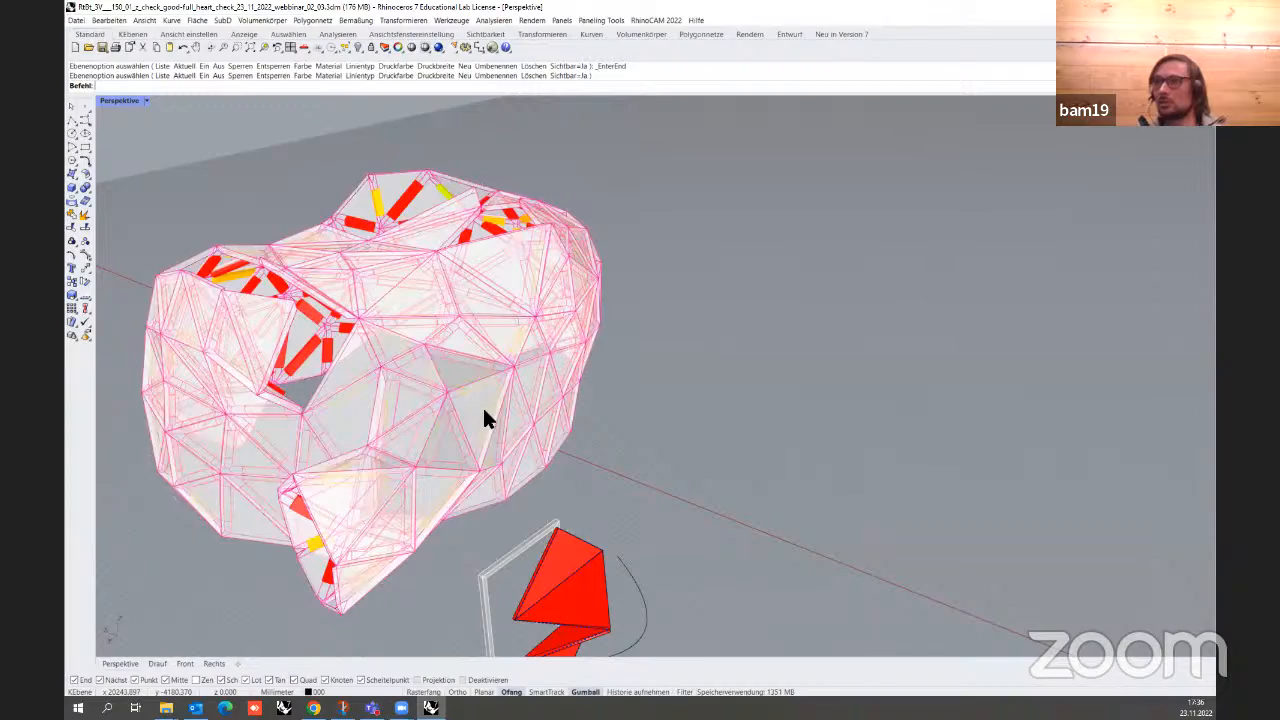
right_drag(441, 296, 446, 350)
scroll(260, 305, up, 8)
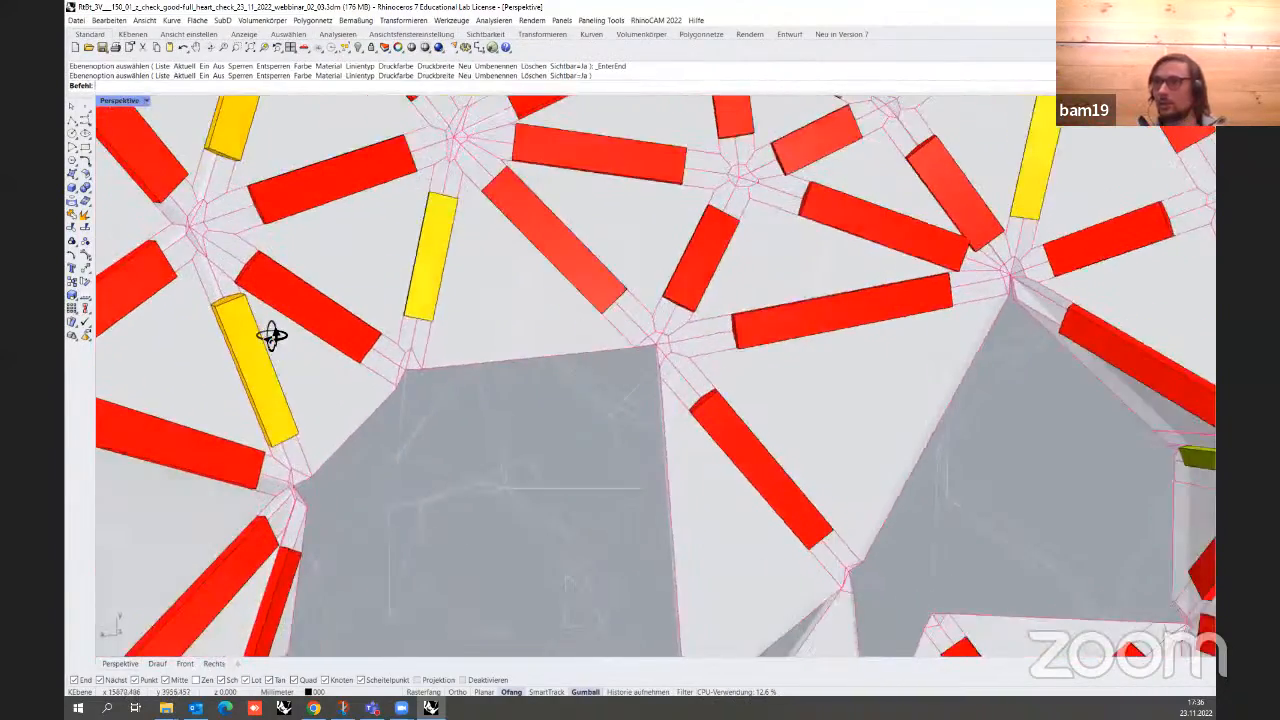
scroll(490, 415, down, 4)
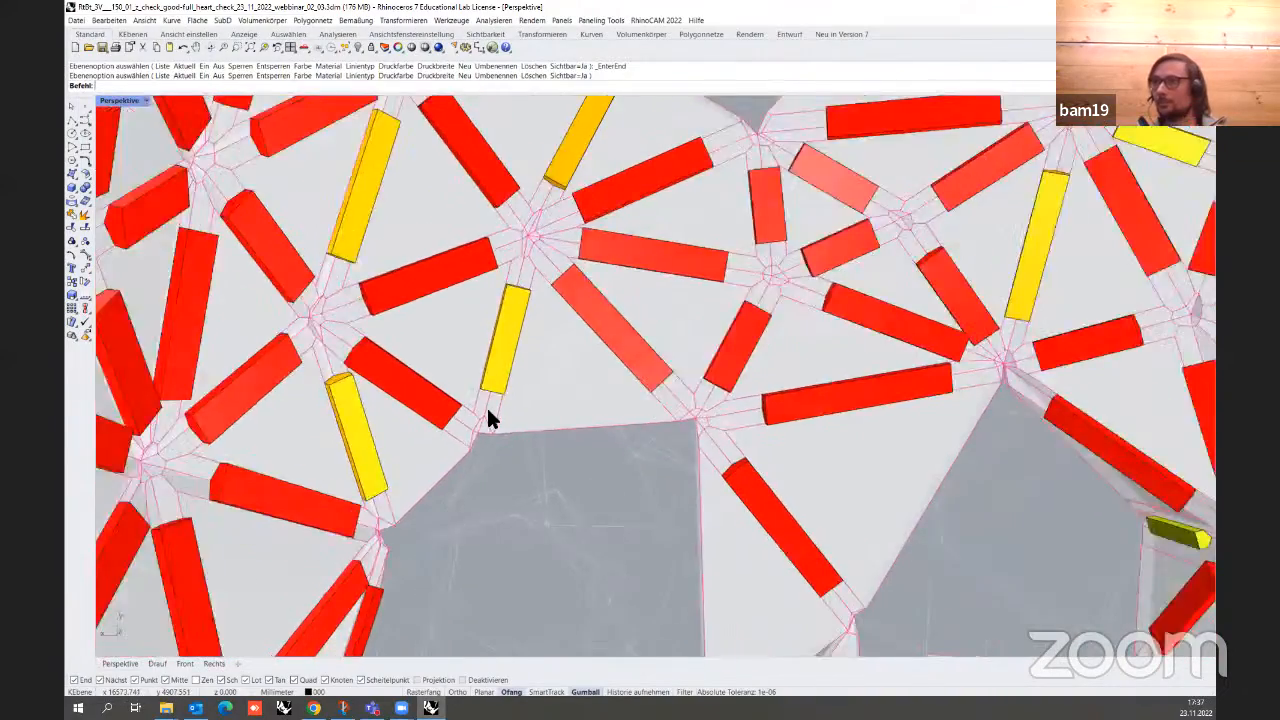
scroll(488, 418, down, 10)
right_drag(500, 391, 505, 95)
Bring the Grasshopper definition back beside the Rhino viewport and survey the whole definition
click(487, 44)
double_click(1020, 9)
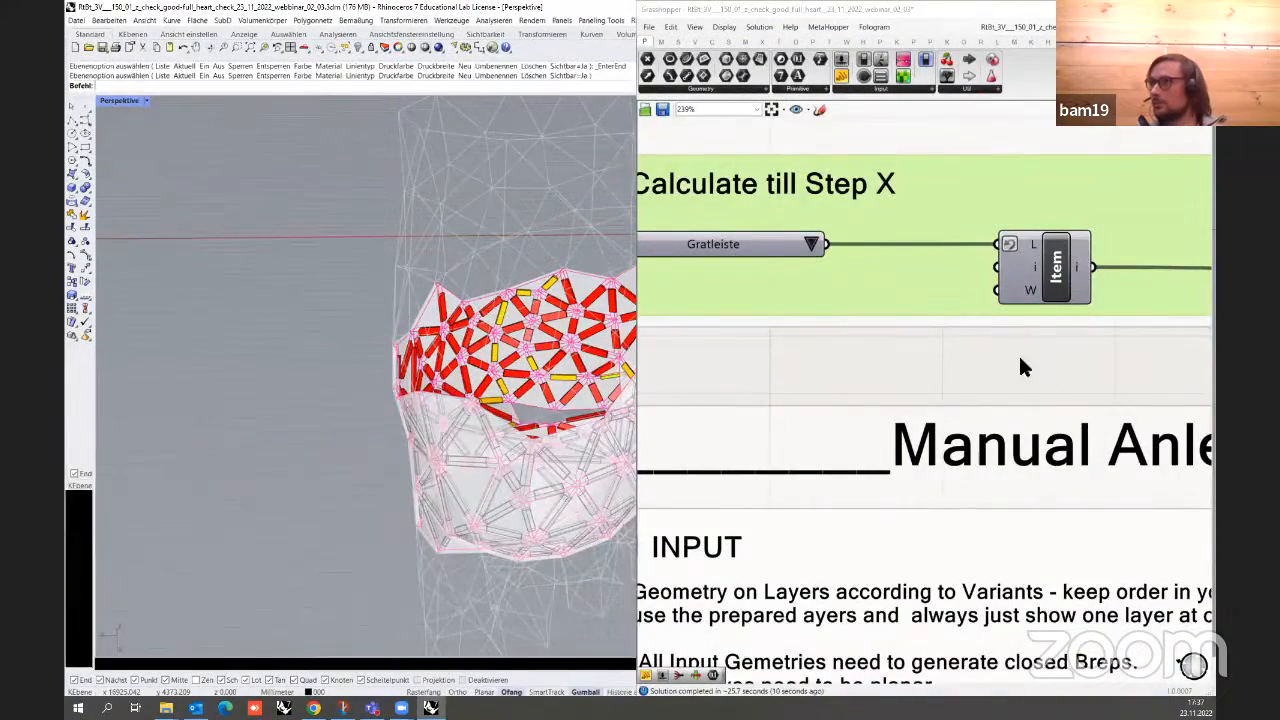
scroll(860, 410, down, 3)
shift+right_drag(568, 409, 366, 398)
scroll(910, 445, down, 10)
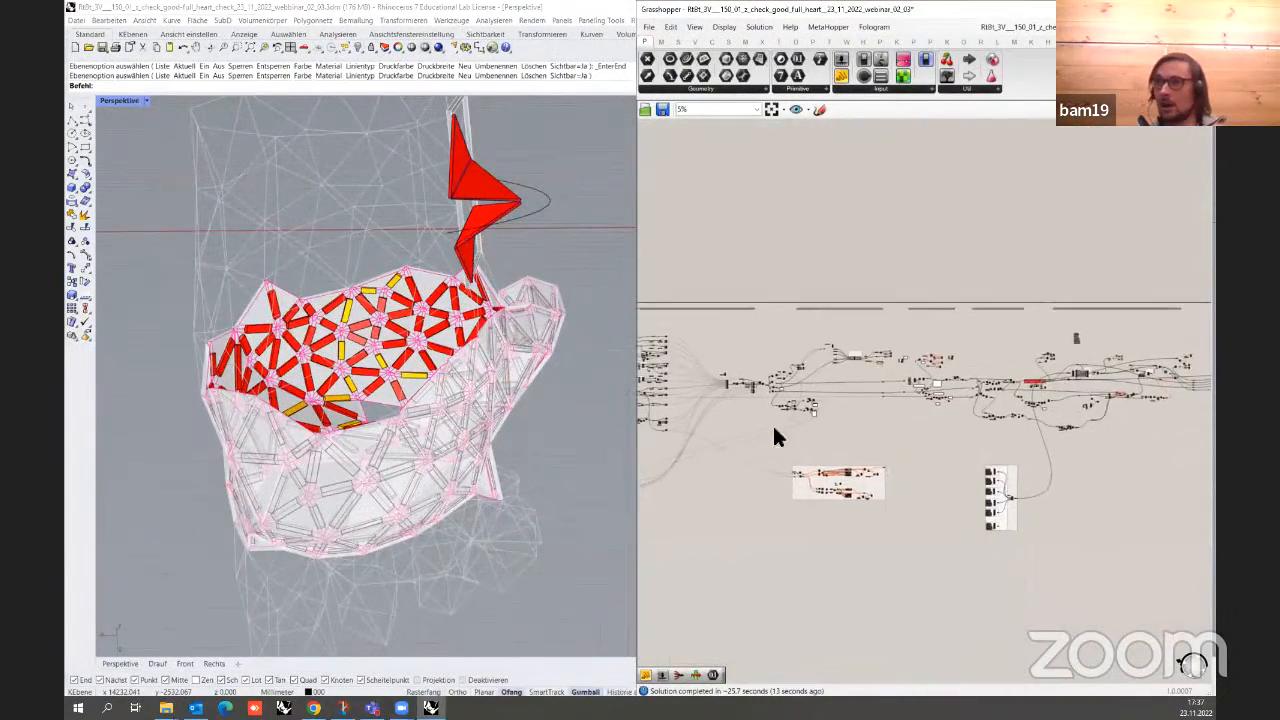
Examine the battens inside the heart and the panel listing the closed Breps next to the preview components
scroll(1055, 404, up, 6)
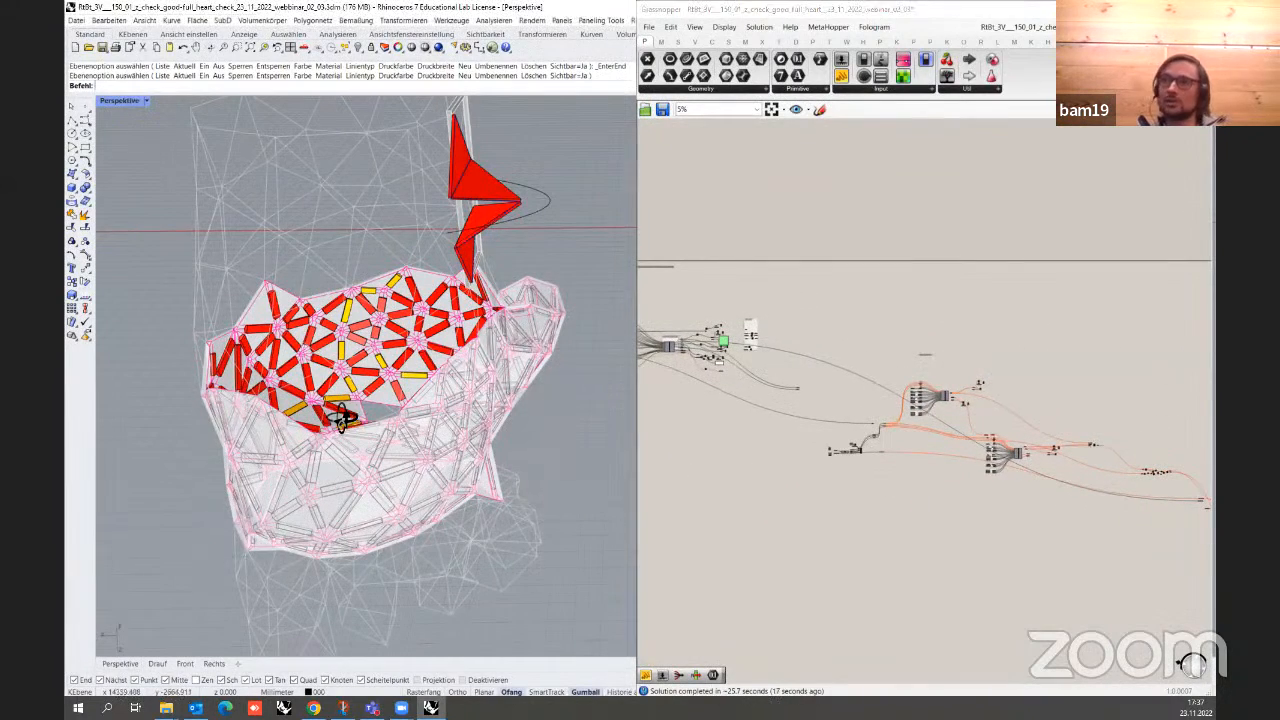
scroll(294, 346, up, 5)
scroll(294, 346, up, 3)
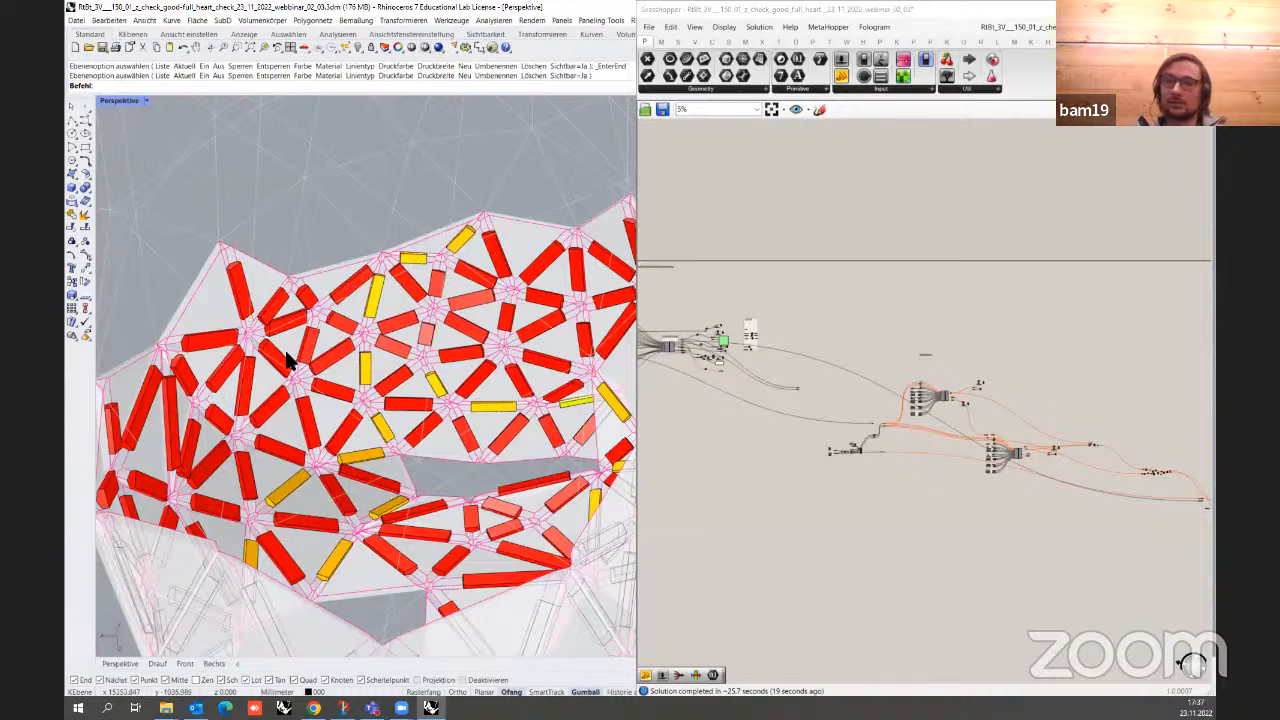
scroll(770, 345, up, 6)
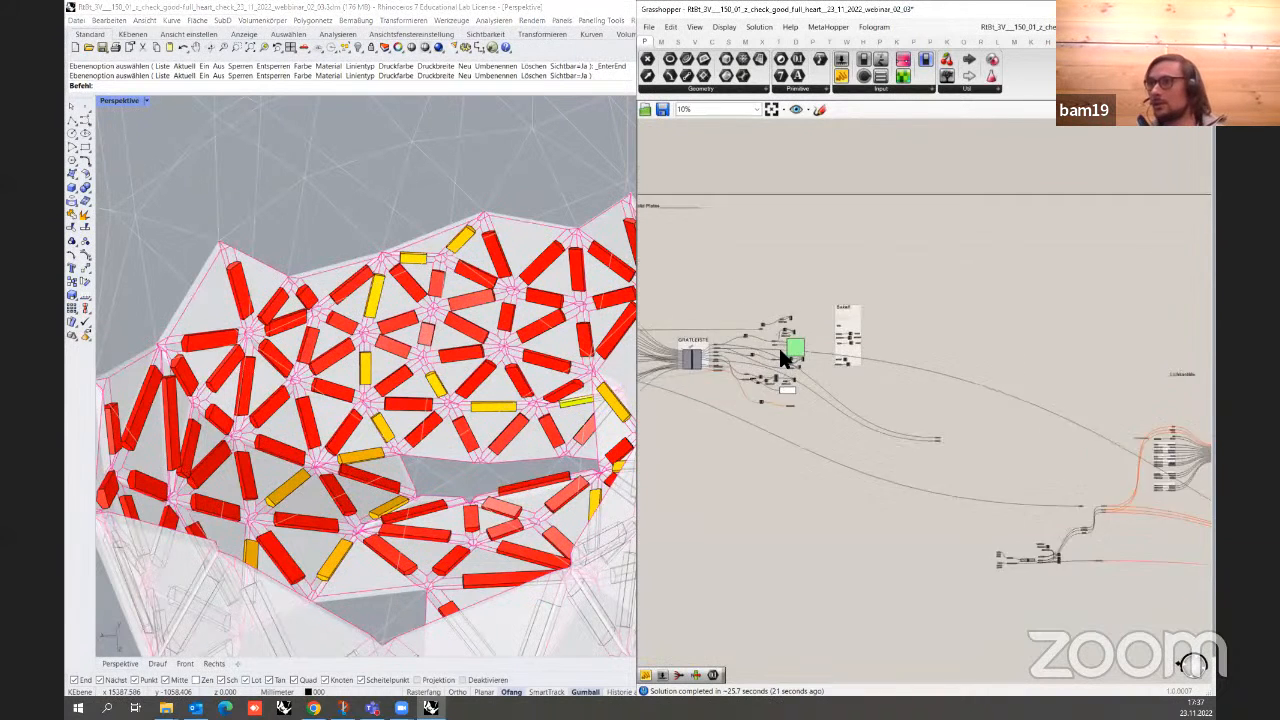
scroll(760, 348, up, 6)
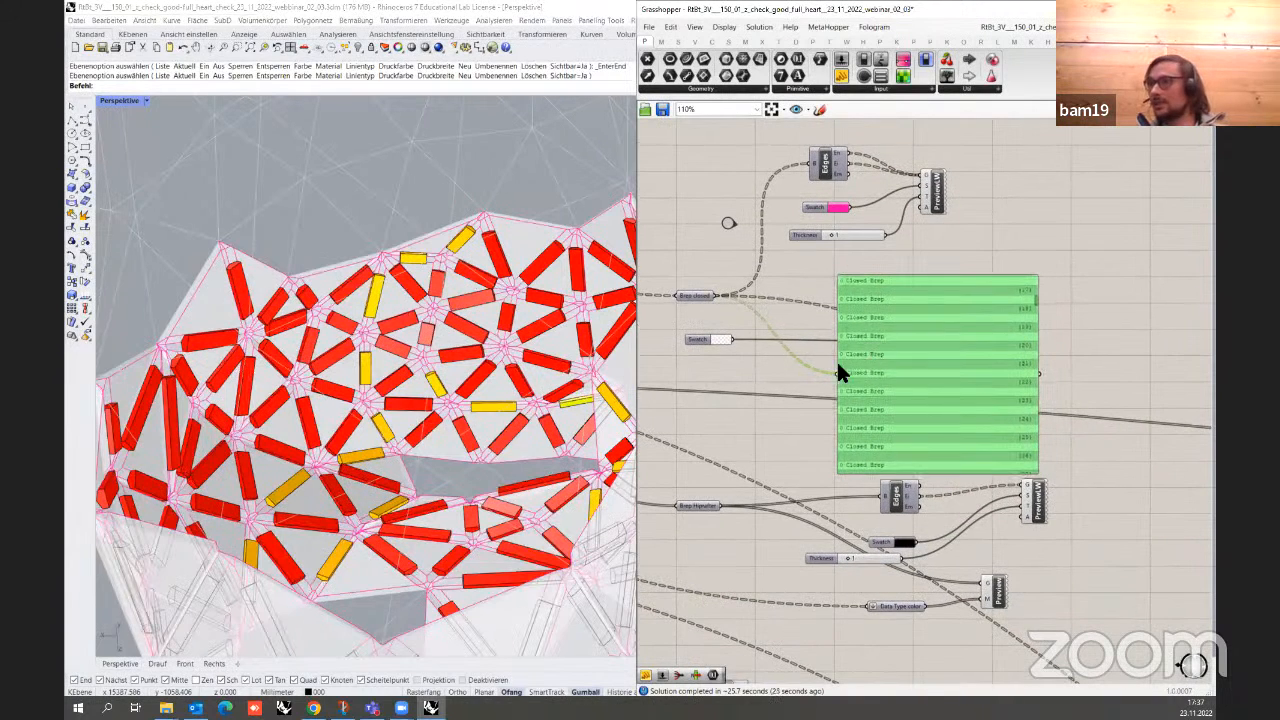
scroll(810, 365, up, 1)
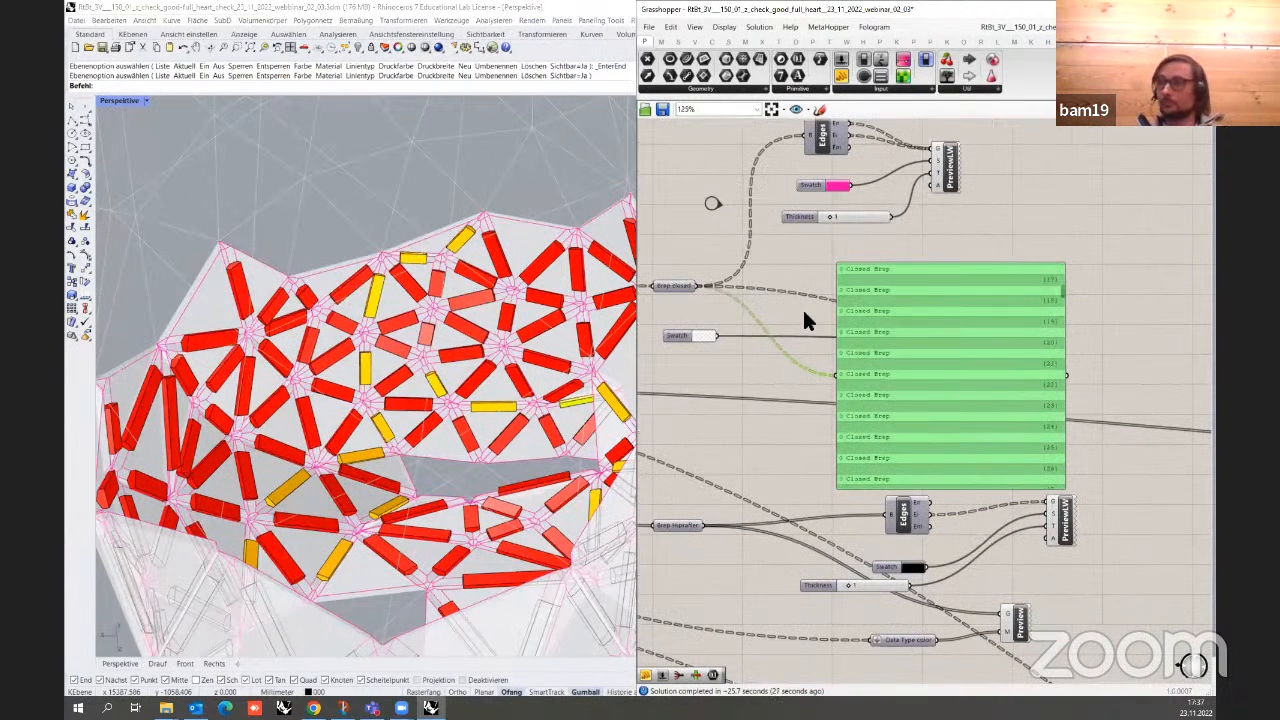
right_drag(760, 336, 828, 335)
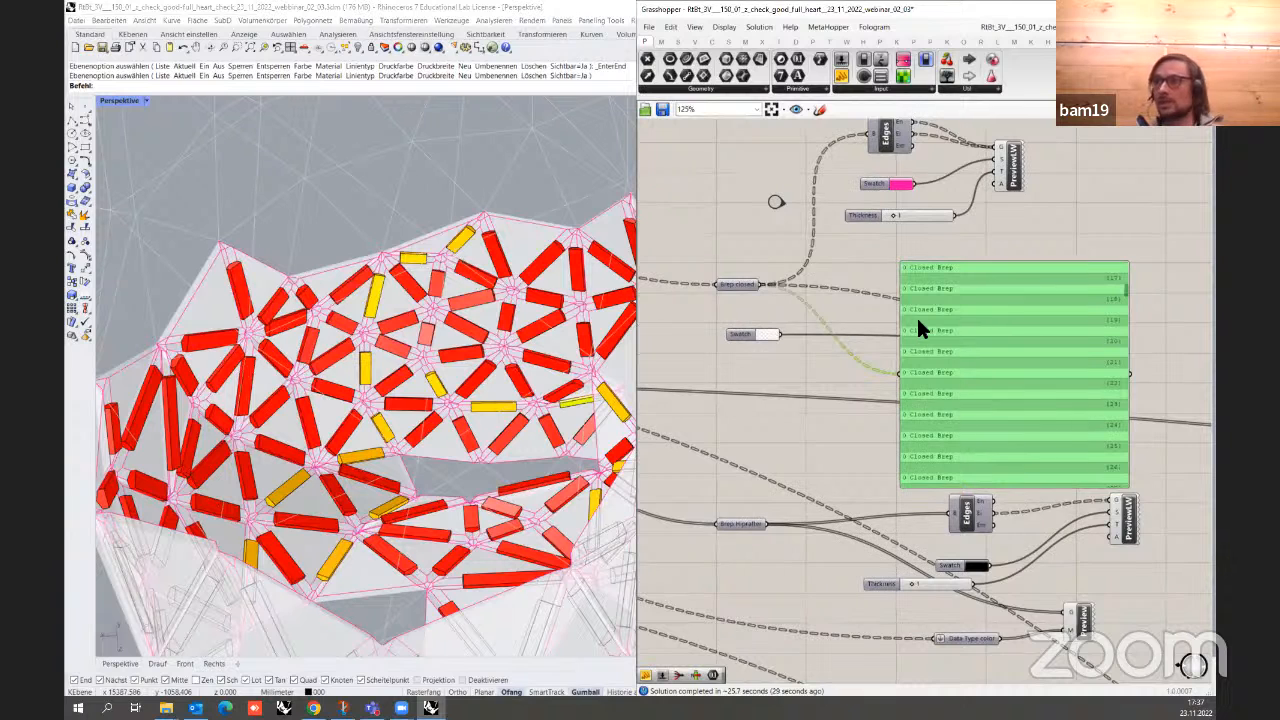
right_drag(918, 321, 864, 325)
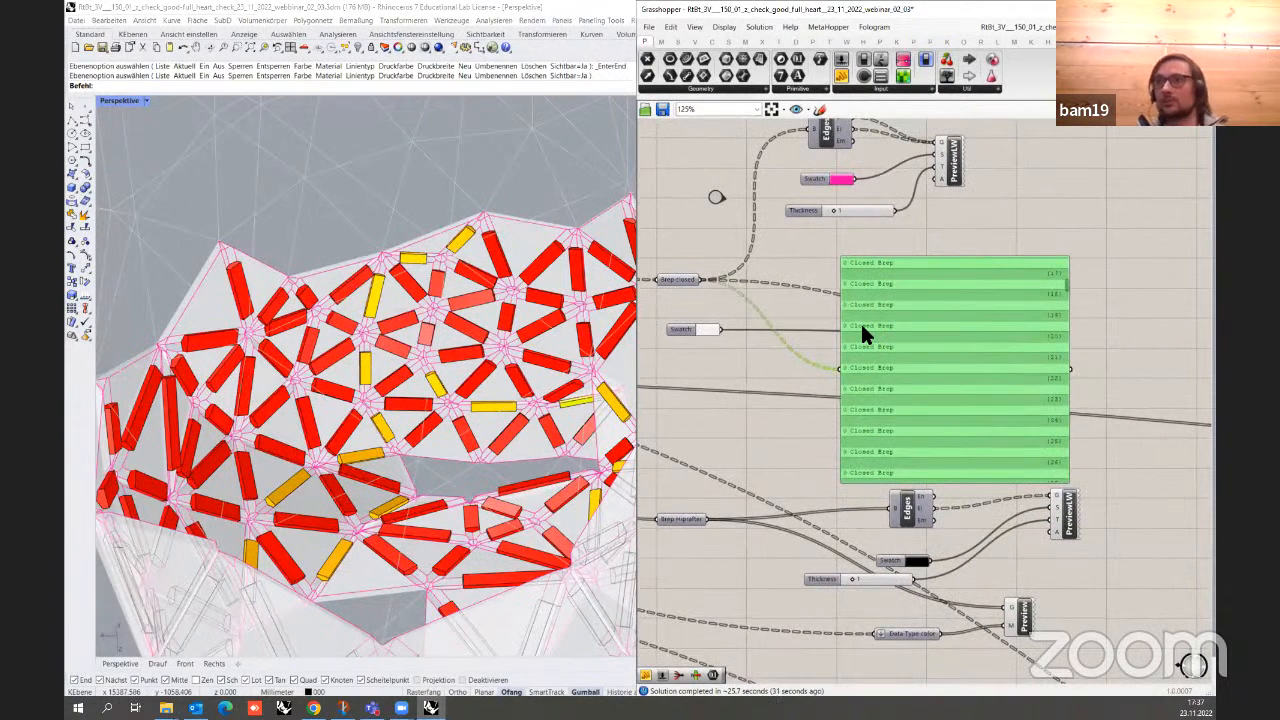
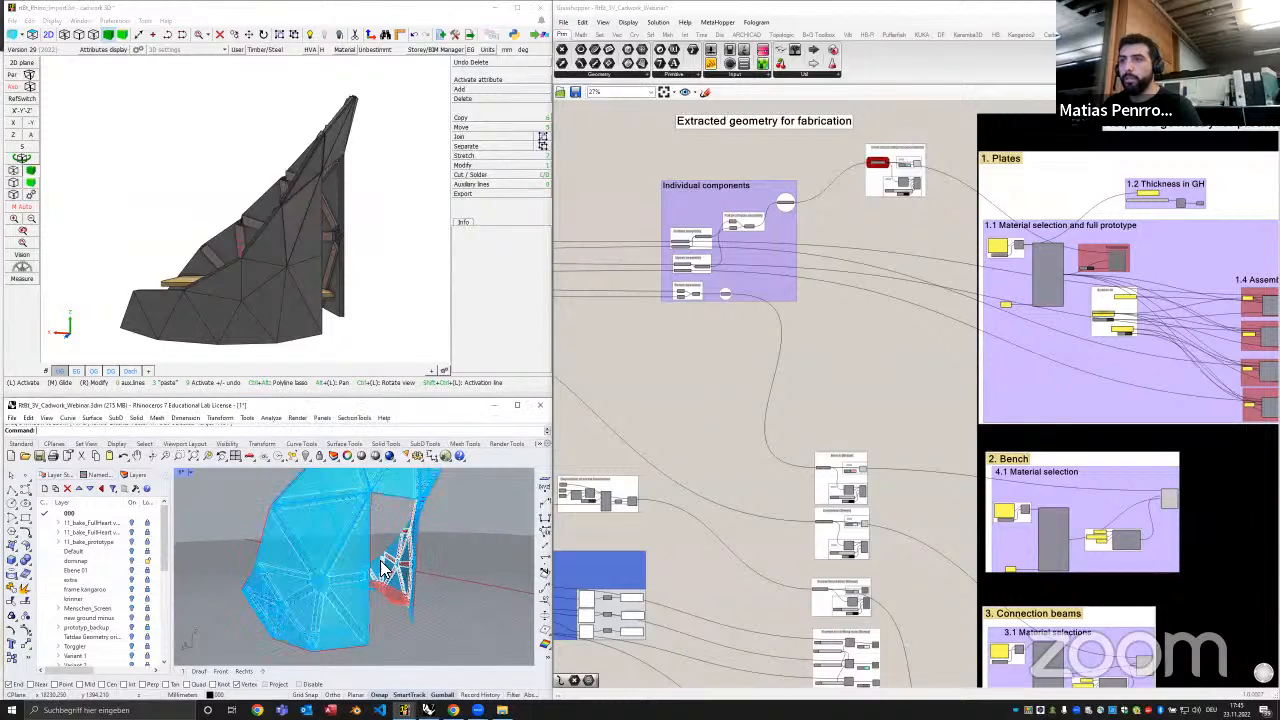
Examine the timber prototype from several sides in both Rhino and cadwork
scroll(460, 572, up, 8)
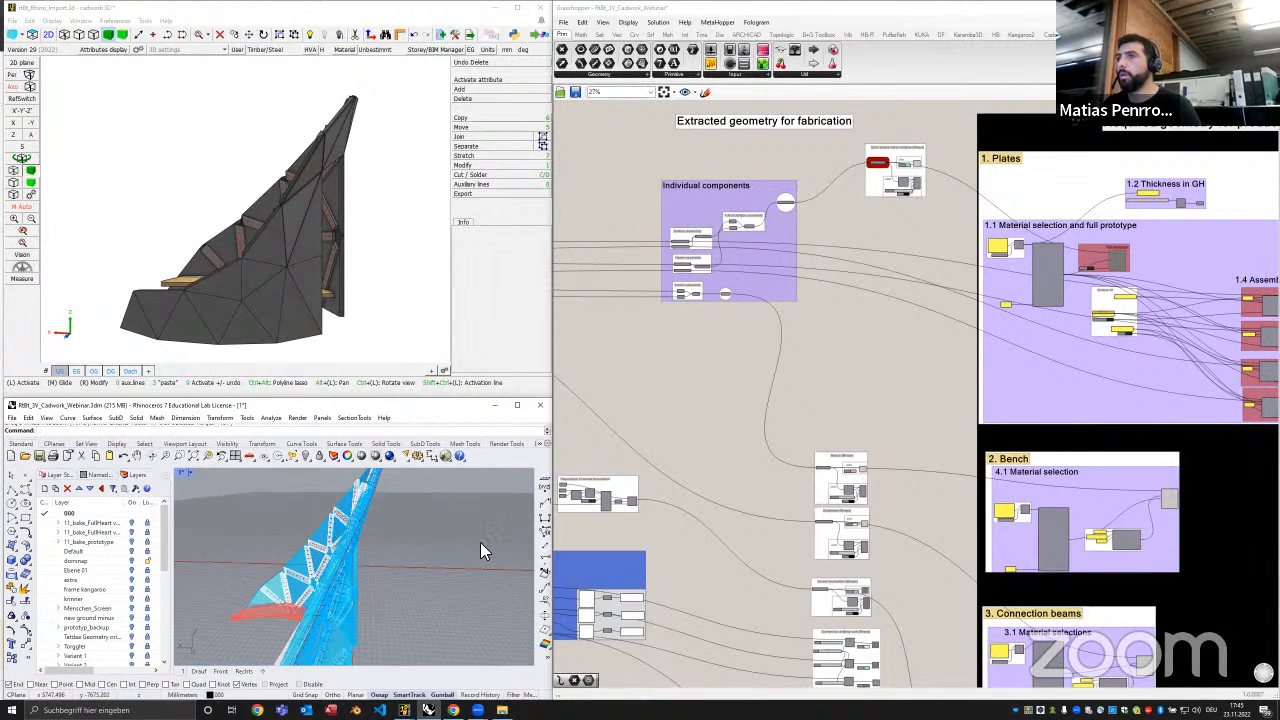
right_drag(480, 542, 428, 557)
ctrl+drag(346, 262, 372, 247)
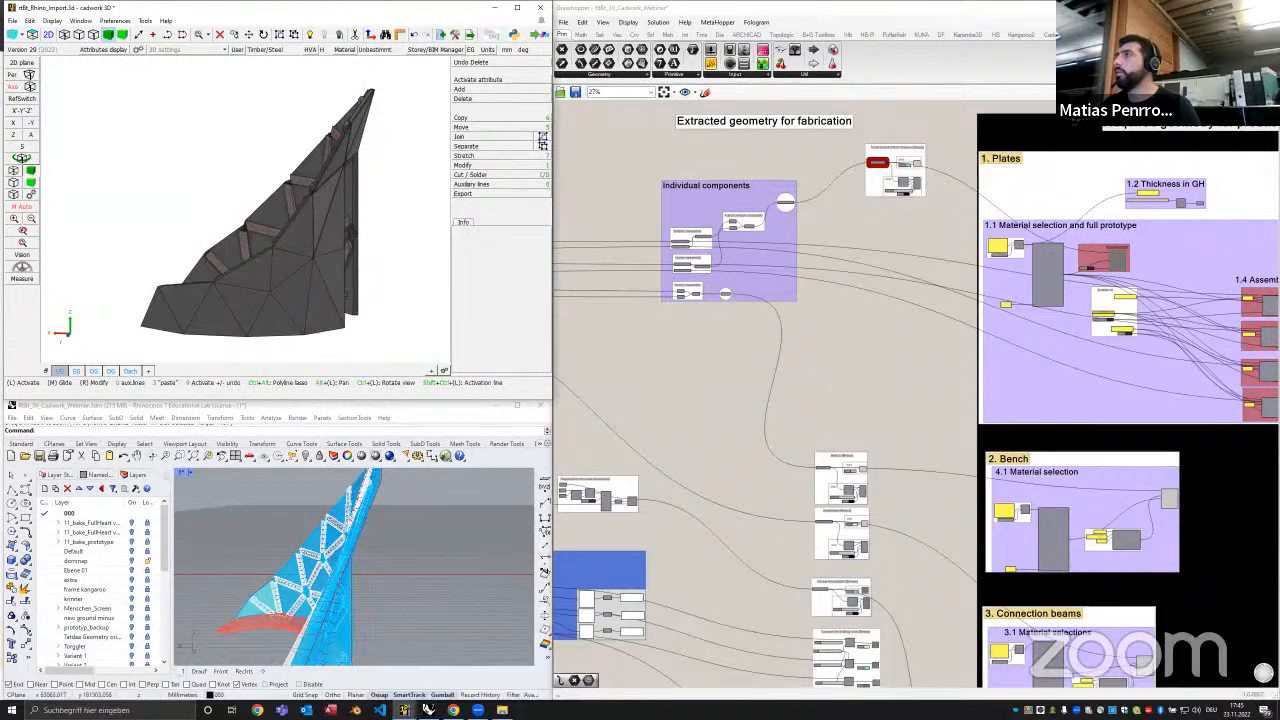
click(428, 709)
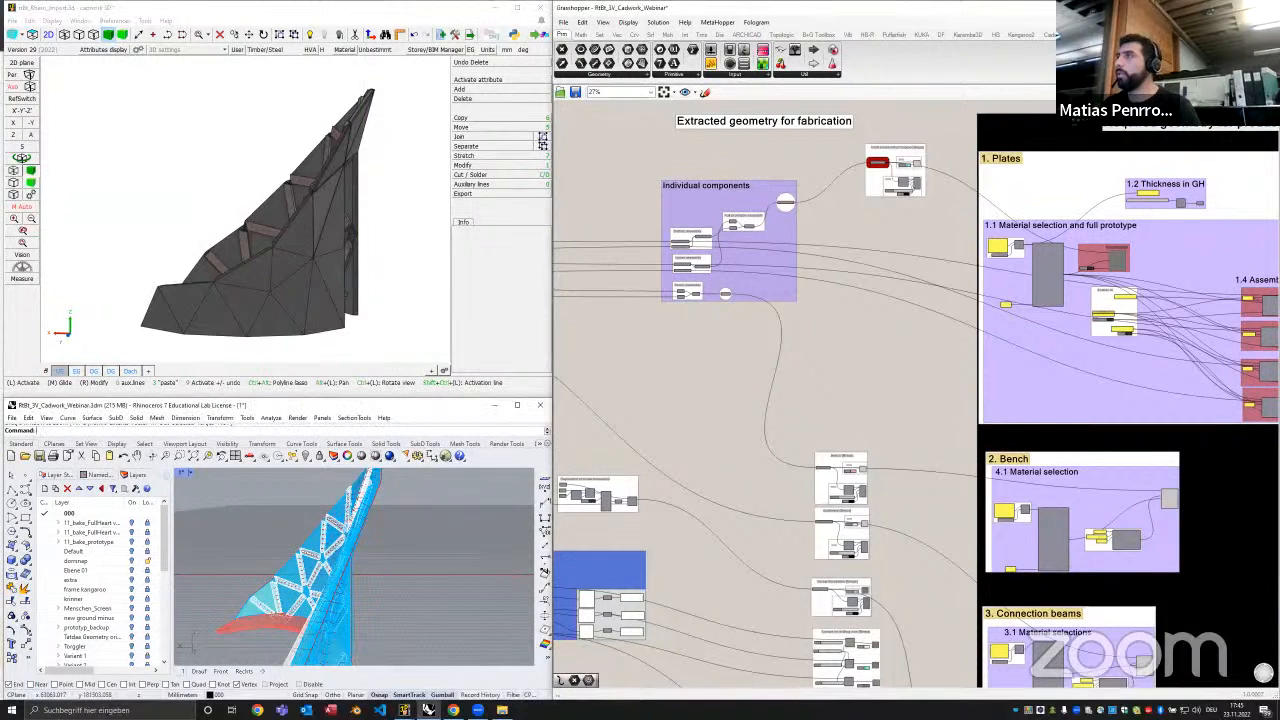
click(428, 709)
right_drag(472, 576, 436, 572)
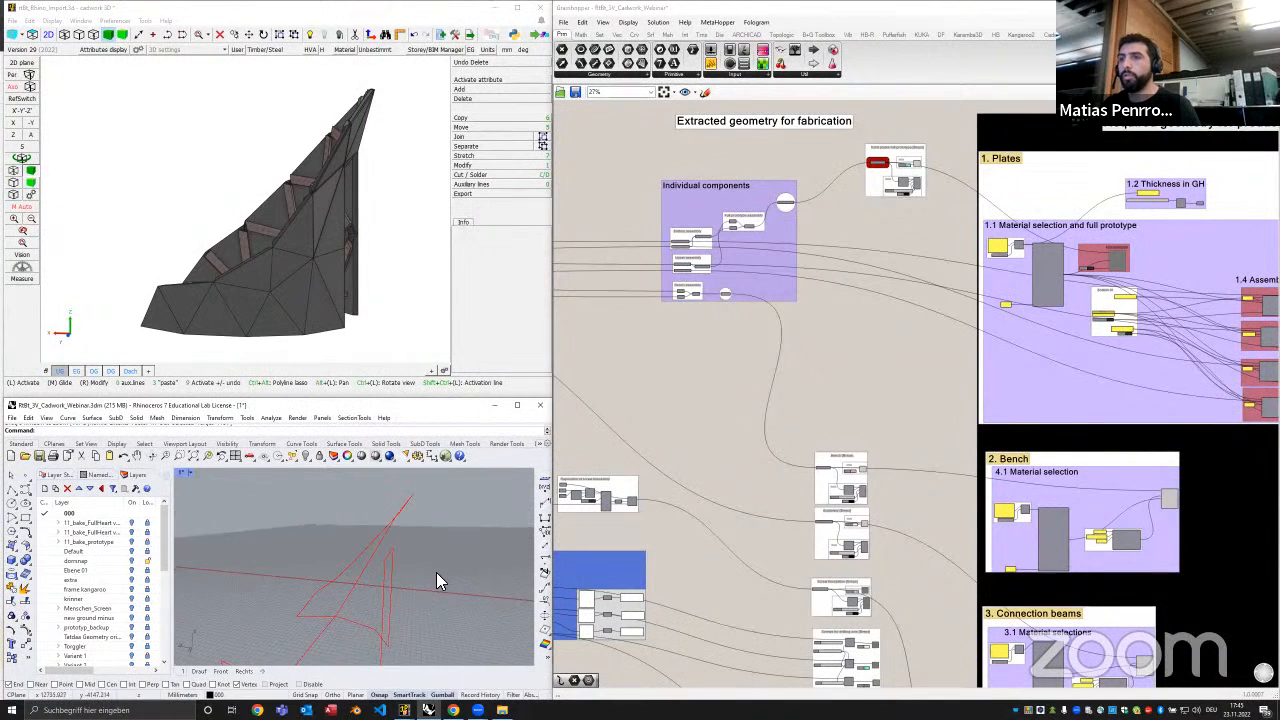
Try to turn on the control points of the prototype's red naked-edge curve in Rhino
scroll(93, 617, down, 5)
scroll(93, 617, down, 2)
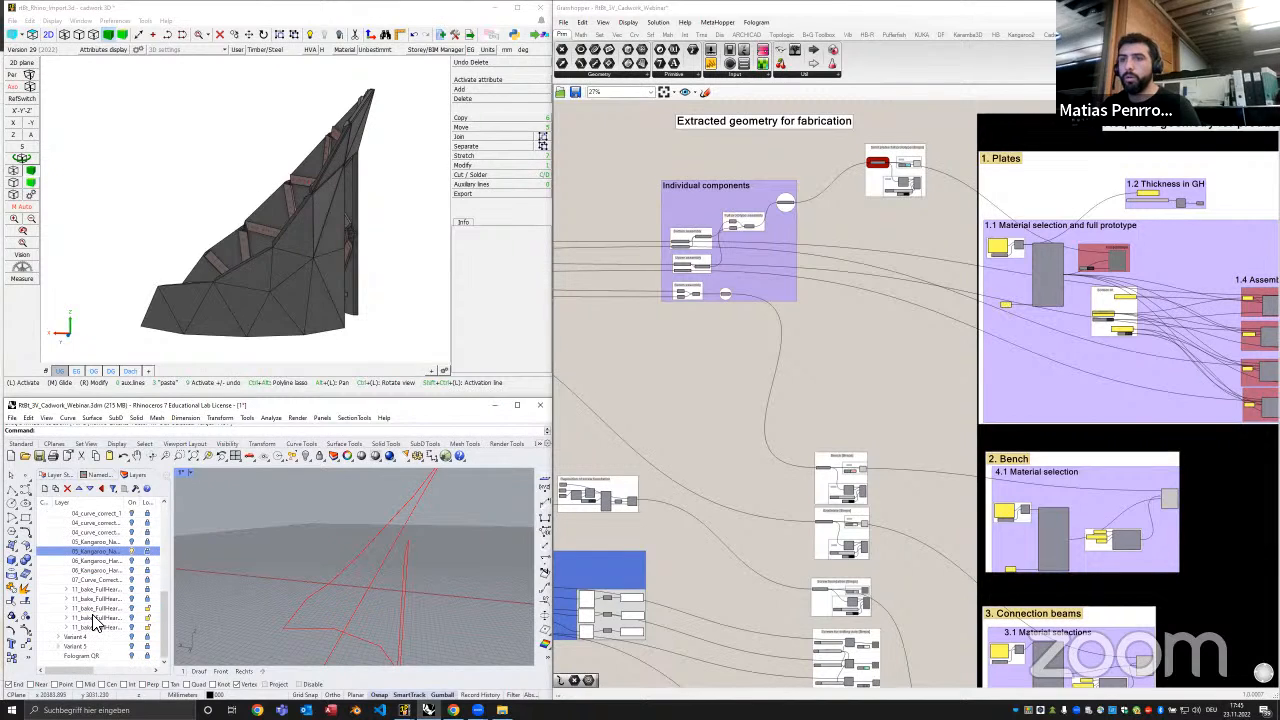
click(26, 630)
scroll(284, 588, down, 1)
click(343, 551)
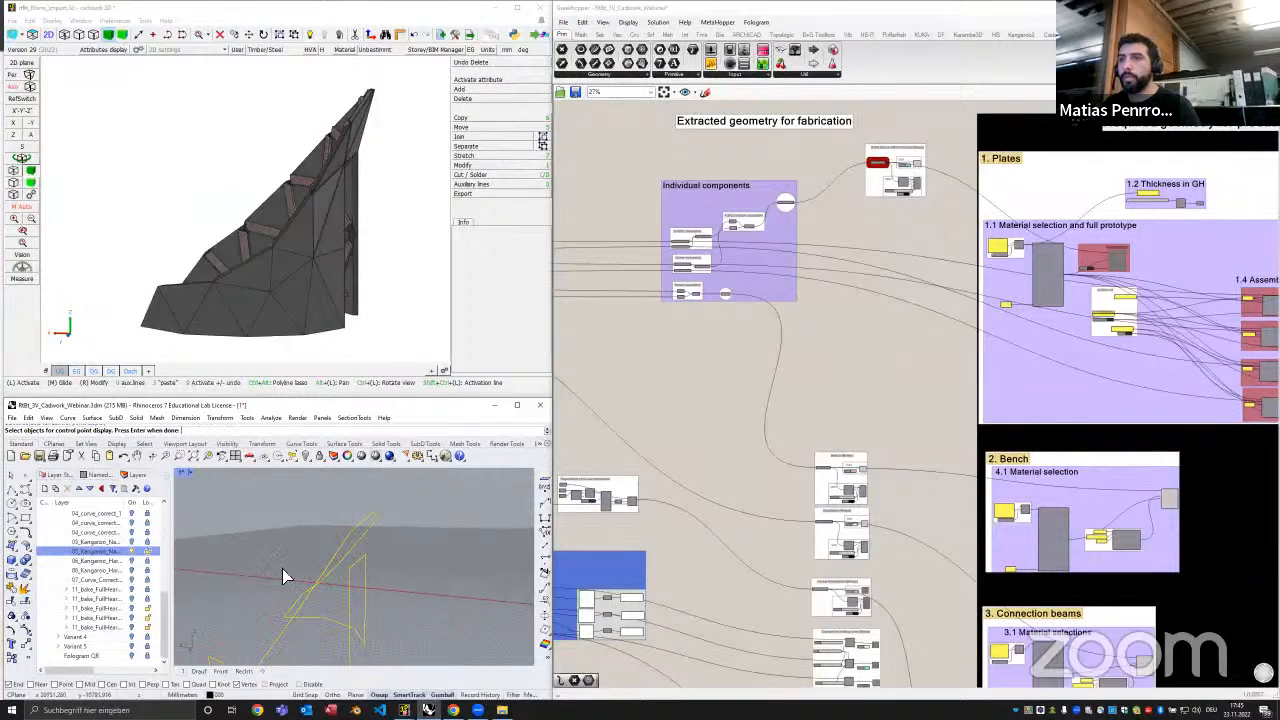
key(Return)
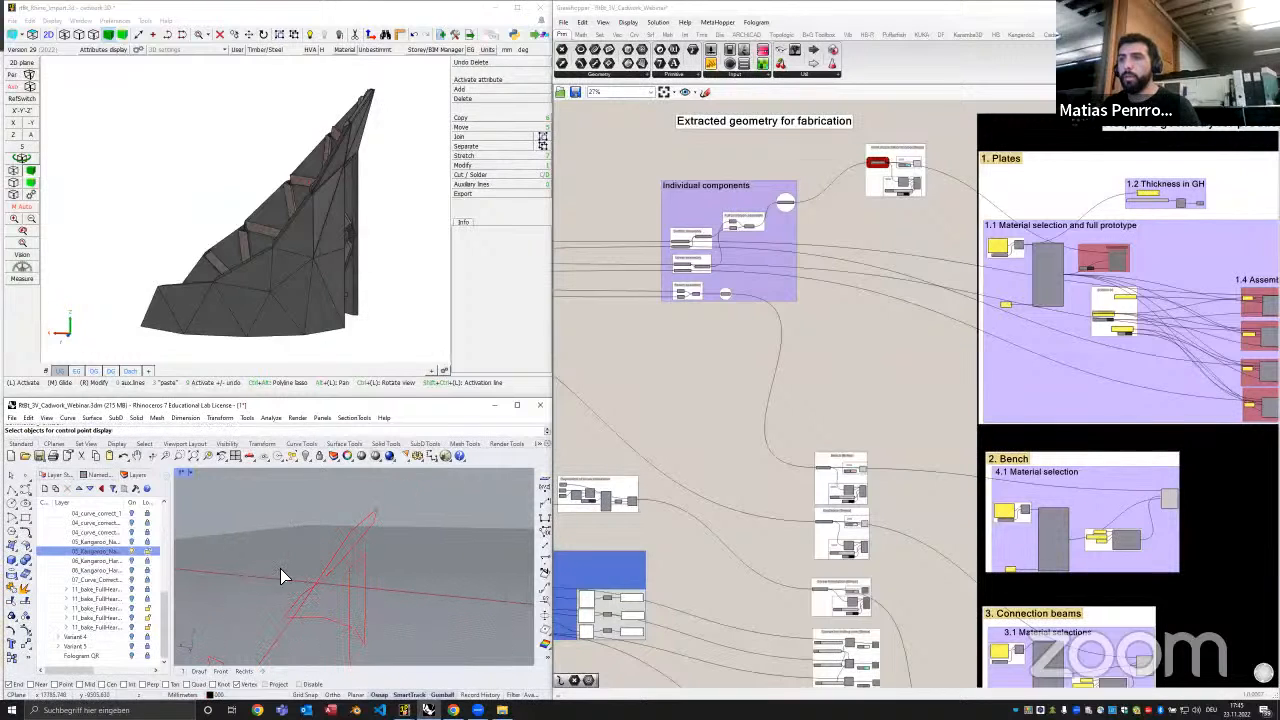
click(343, 551)
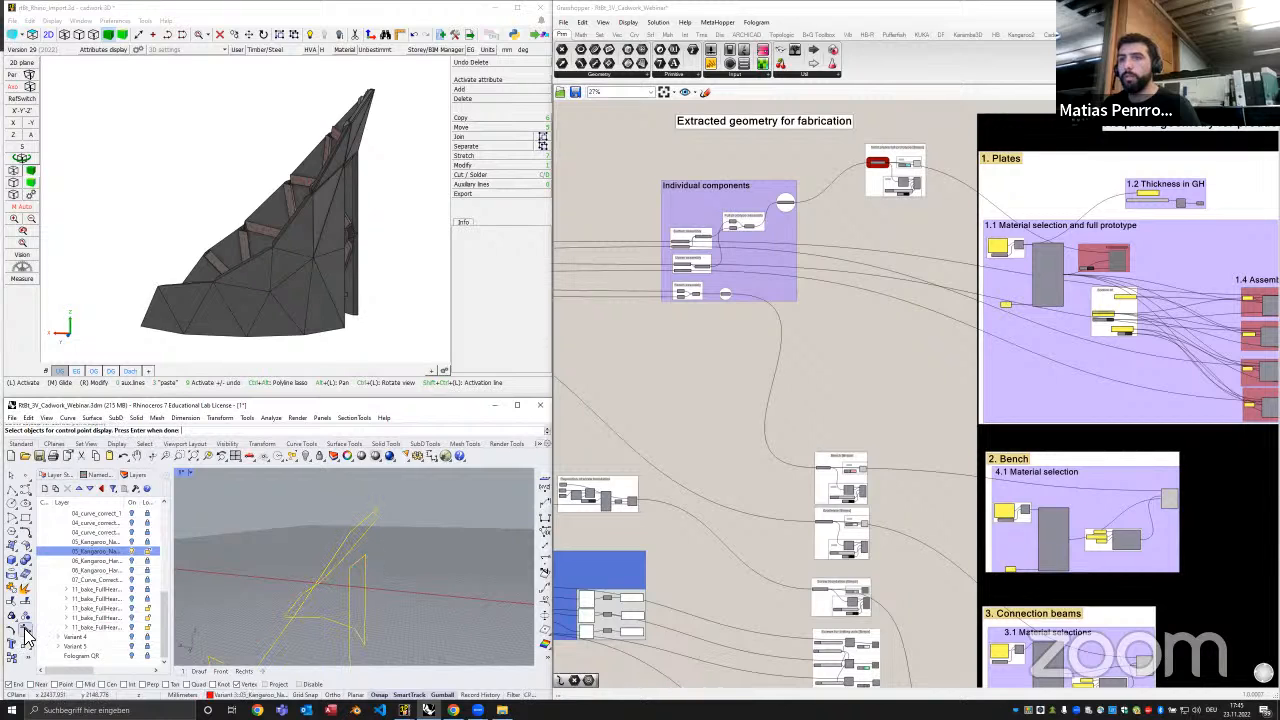
key(Return)
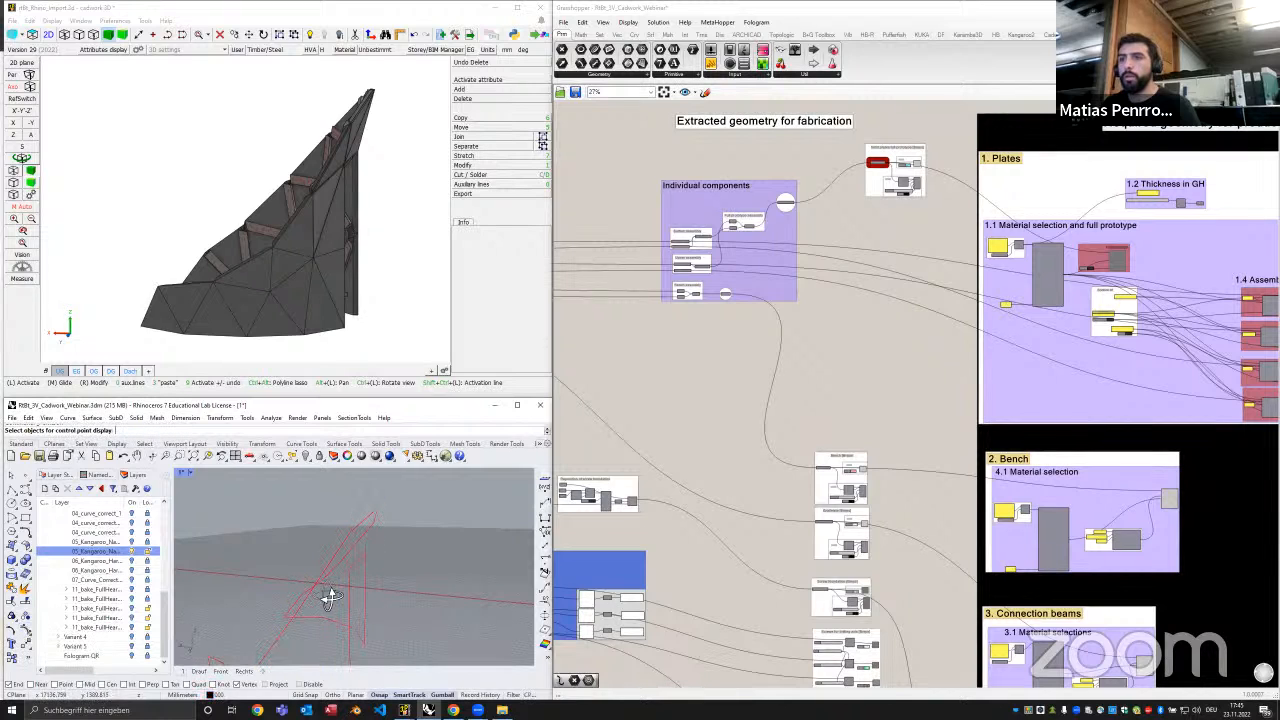
right_drag(326, 594, 329, 577)
click(369, 531)
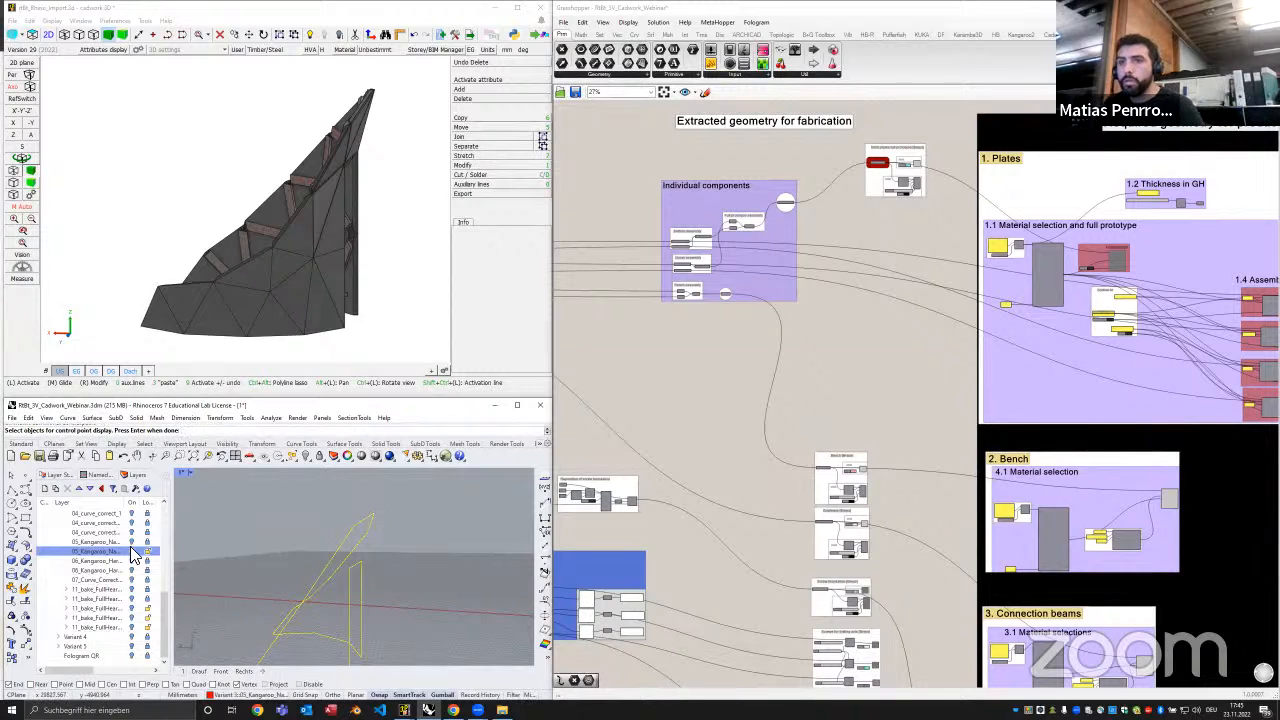
Turn on the control points of the prototype's red naked-edge curve
click(24, 633)
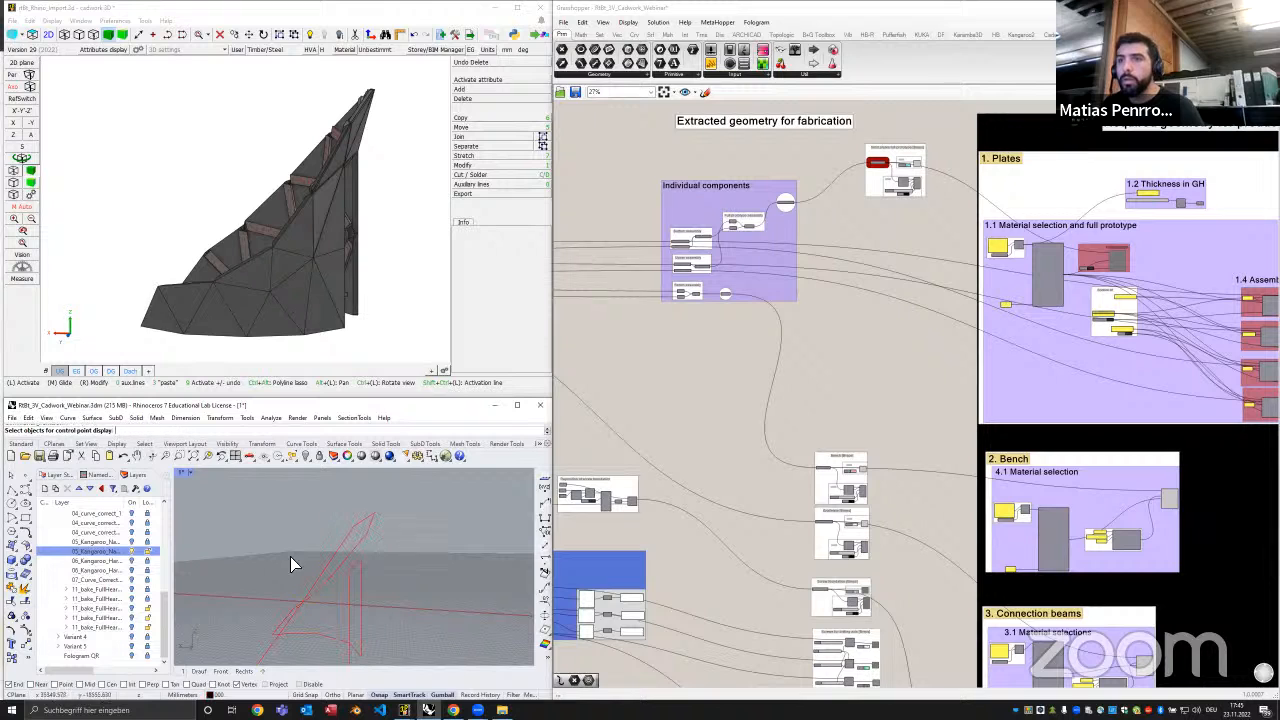
click(349, 543)
right_drag(386, 566, 375, 538)
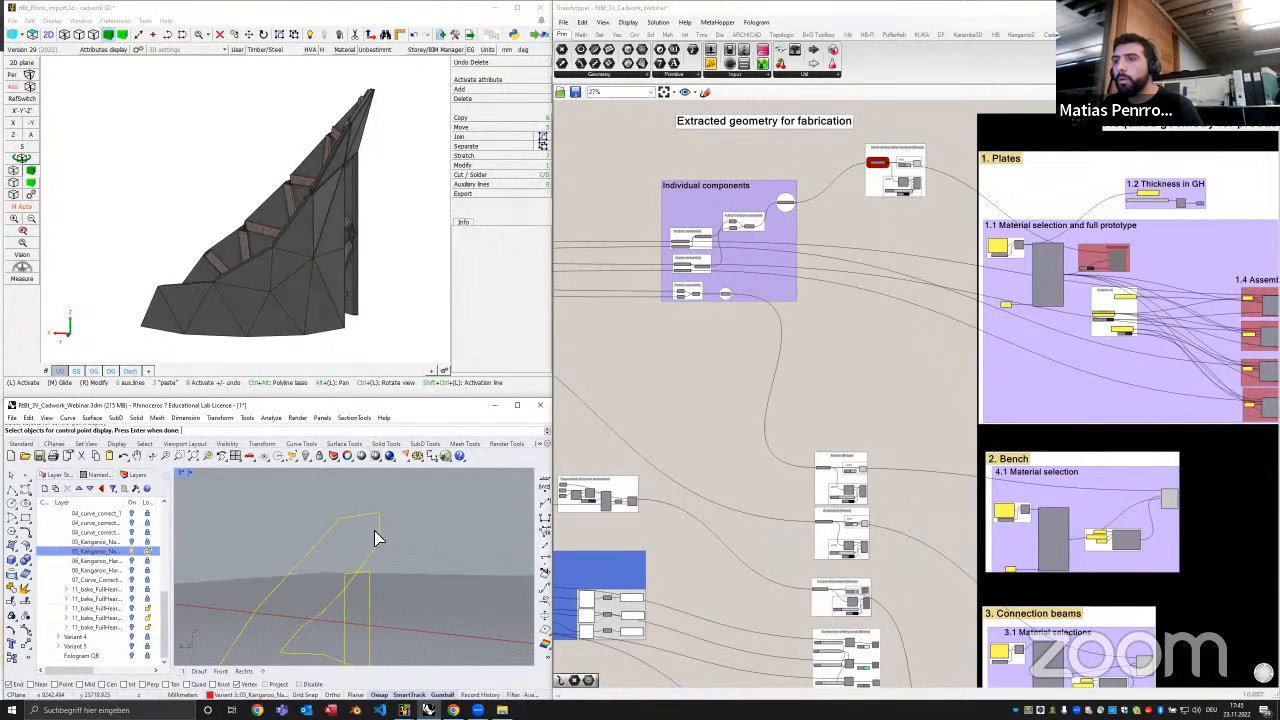
key(Return)
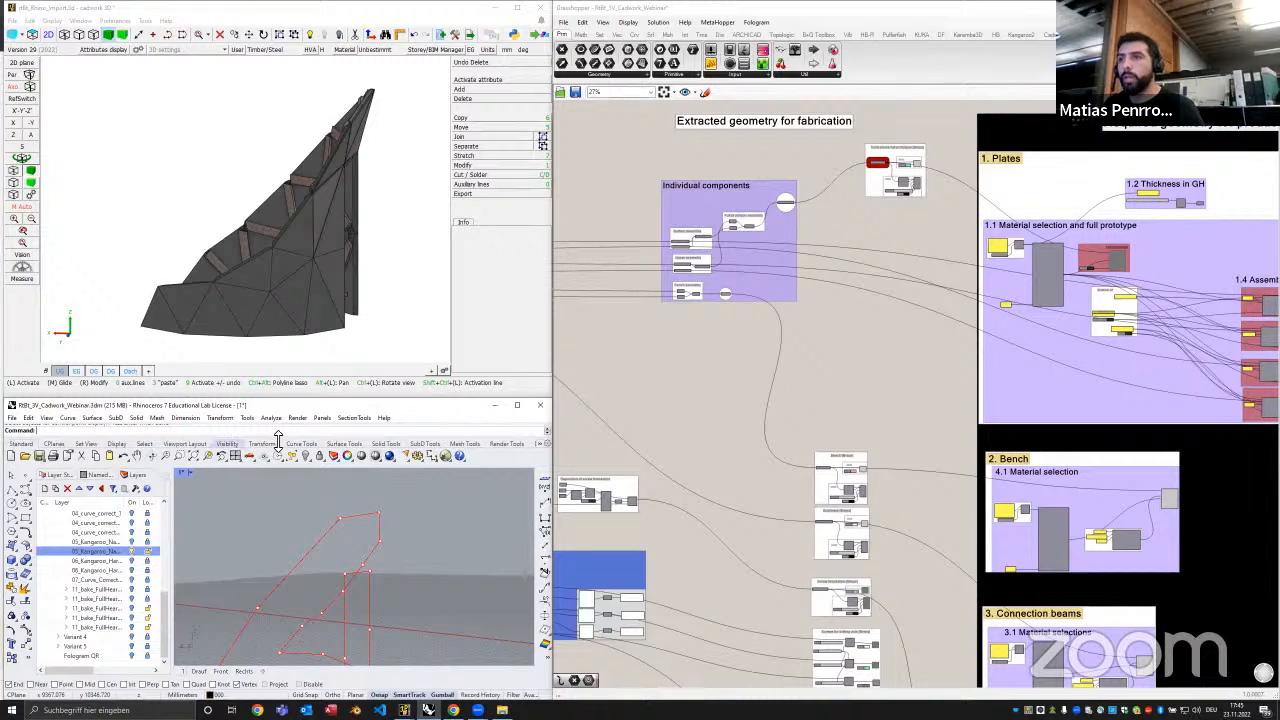
Shift the topmost control point of the naked-edge curve and inspect the tip of the regenerated prototype in cadwork
right_drag(388, 551, 384, 513)
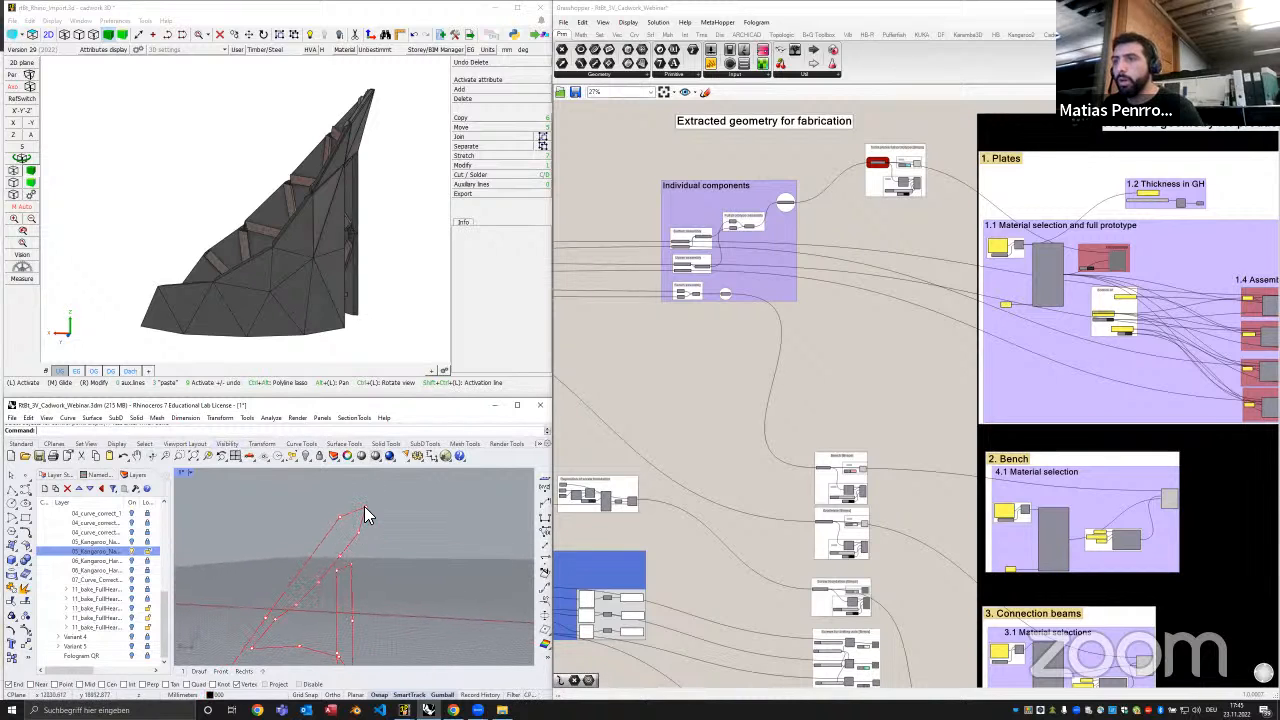
click(365, 509)
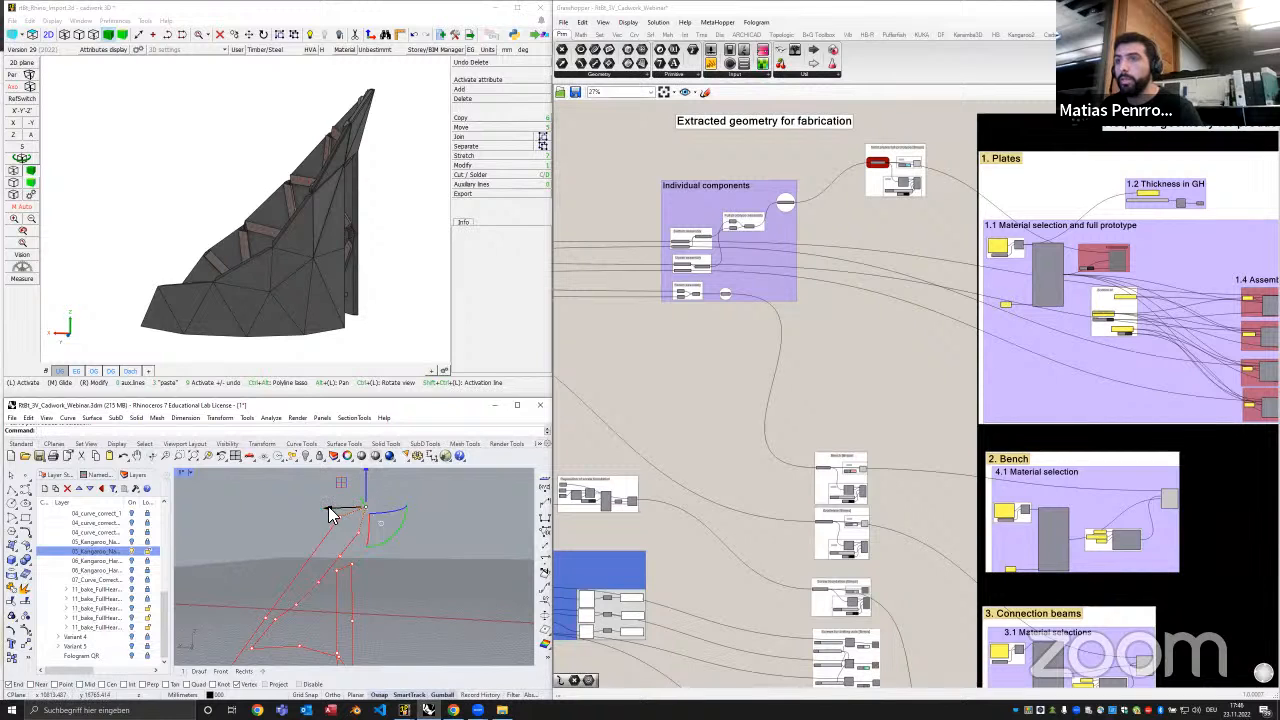
drag(328, 514, 422, 534)
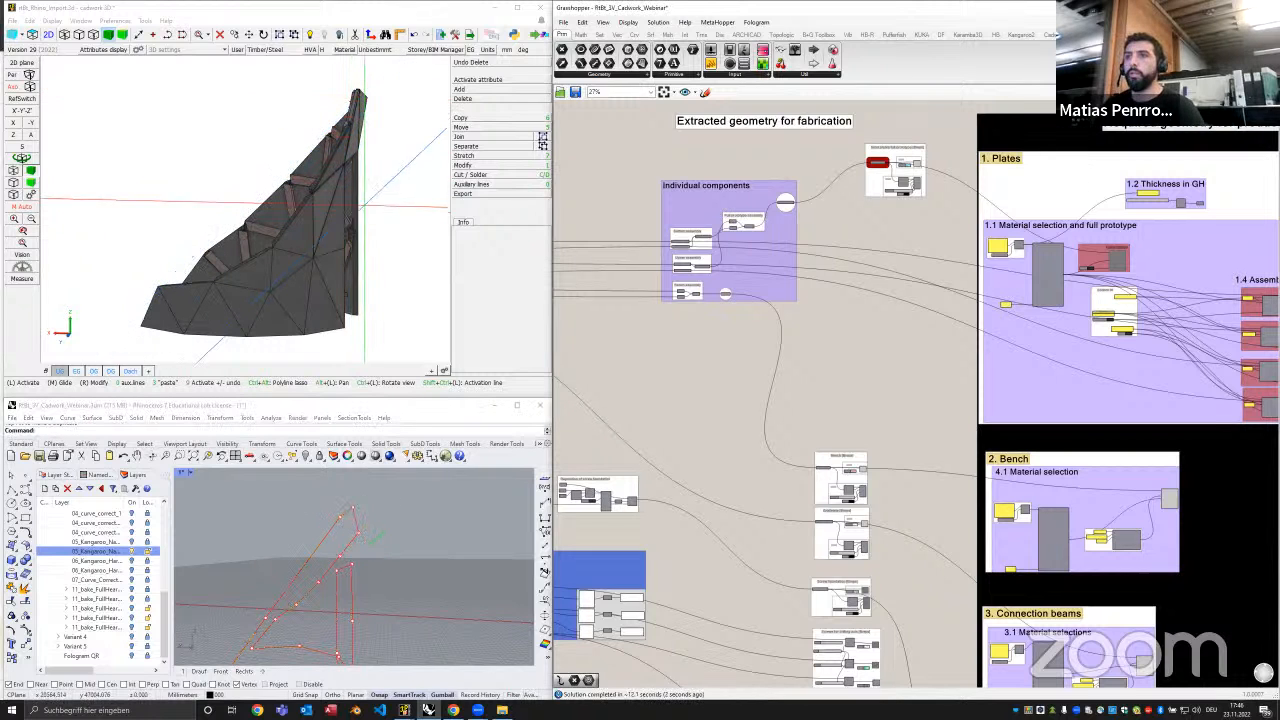
scroll(364, 97, up, 5)
click(275, 222)
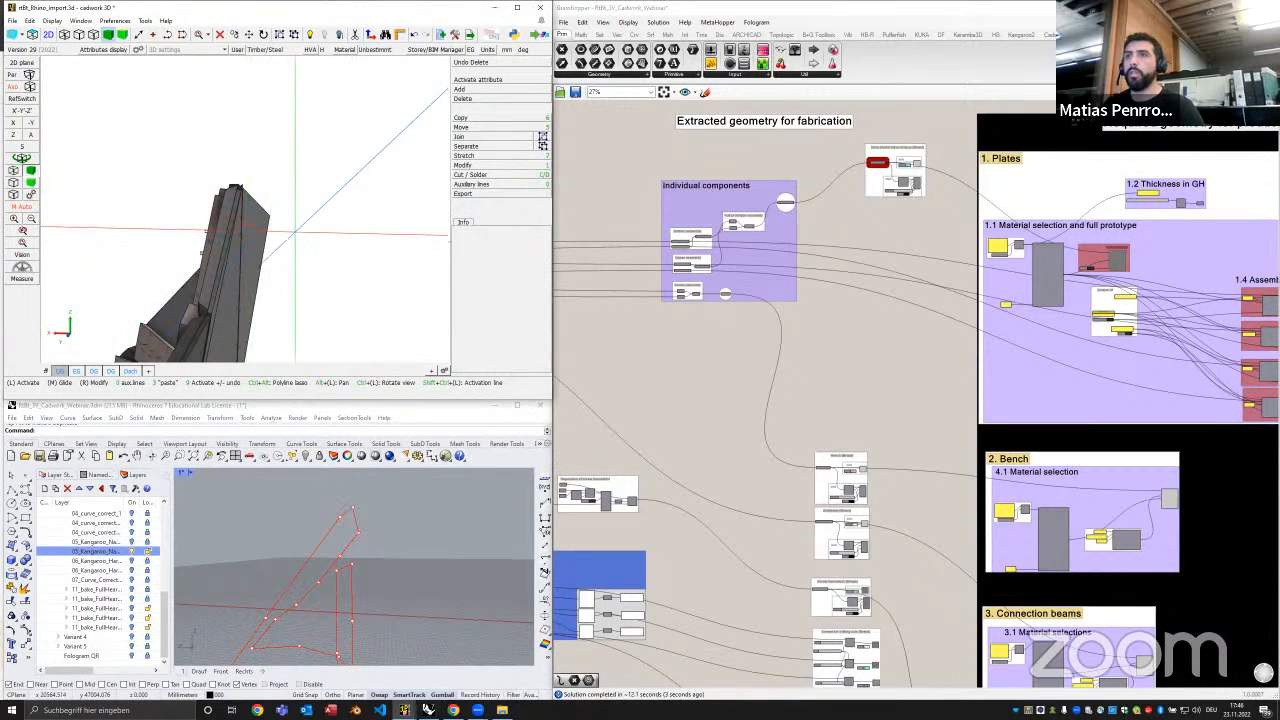
ctrl+drag(295, 232, 311, 212)
scroll(246, 203, down, 3)
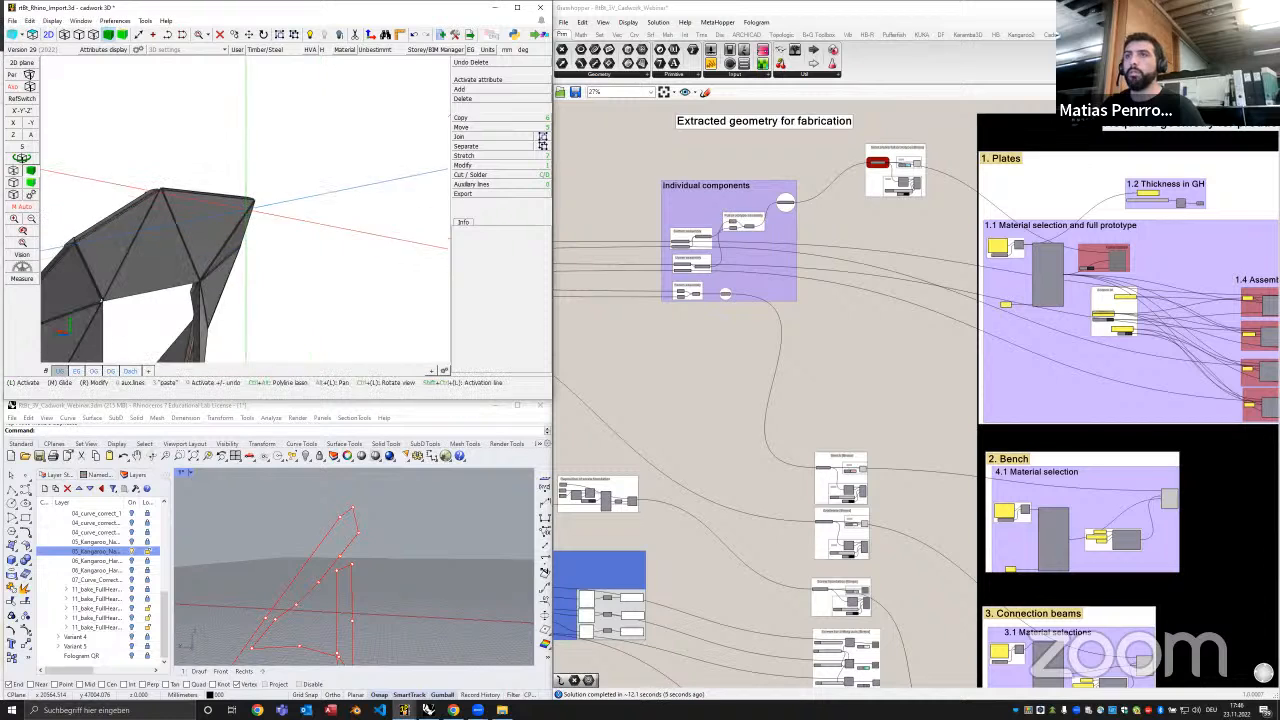
Undo the control point move in Rhino and turn off the Kangaroo naked-edges layer
click(403, 550)
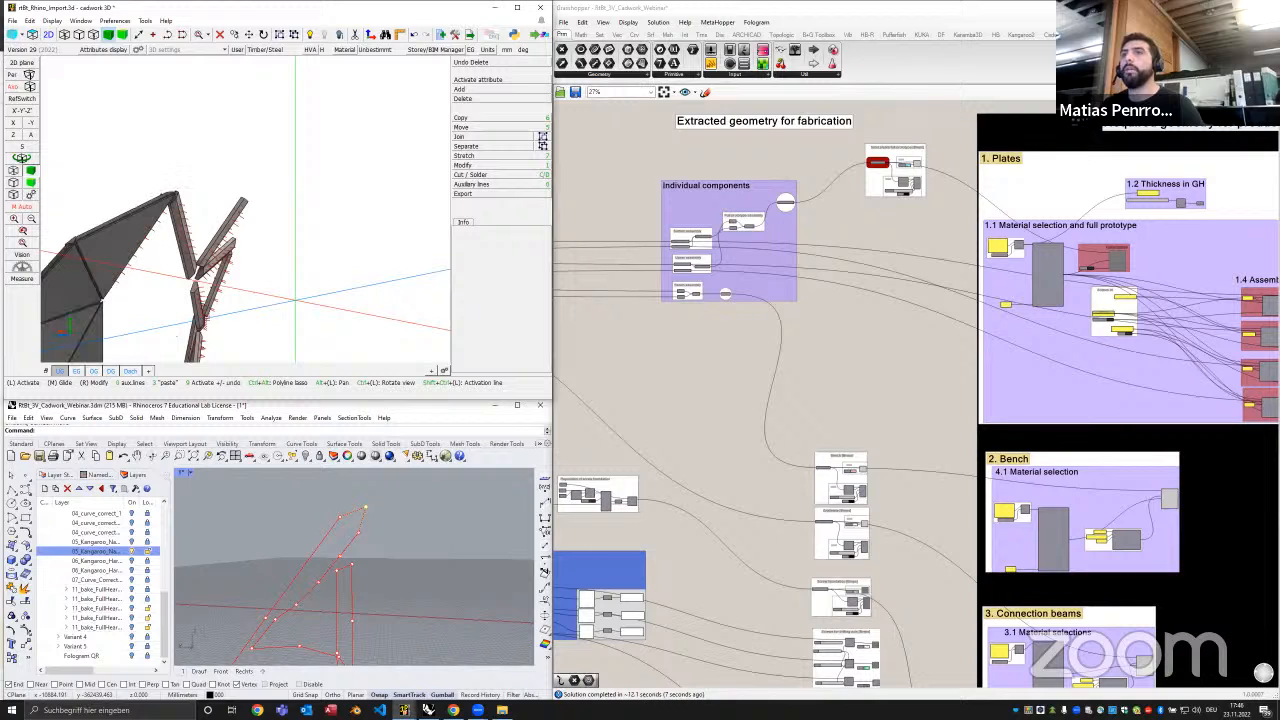
click(160, 568)
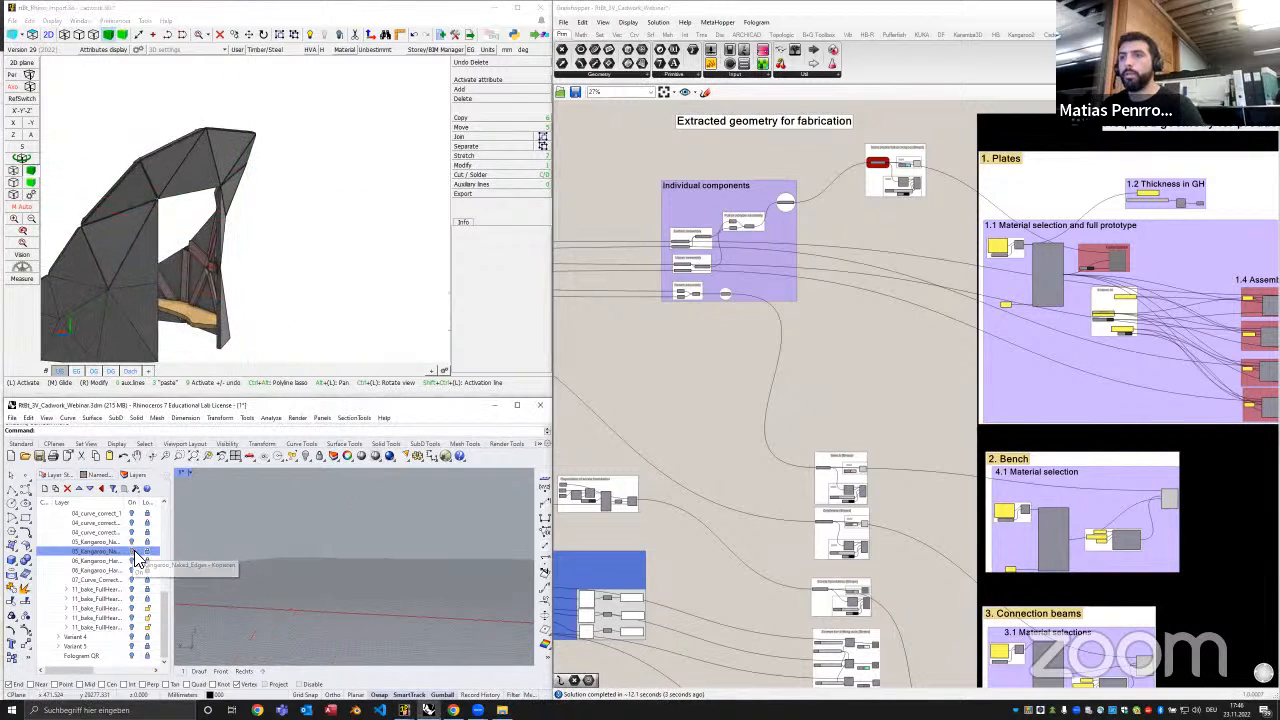
click(131, 551)
Bring the plates group for production into view in Grasshopper and read a triangular plate's material and thickness in cadwork
right_drag(762, 443, 626, 421)
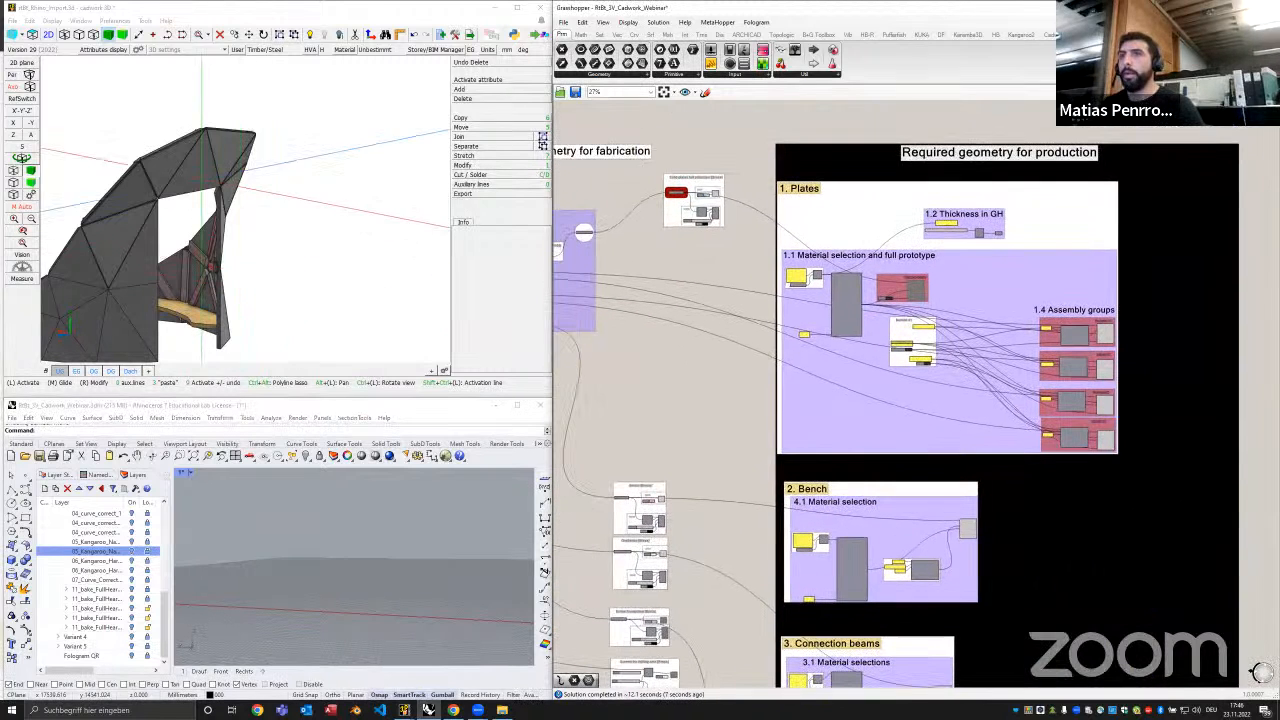
click(478, 305)
mouse_move(508, 328)
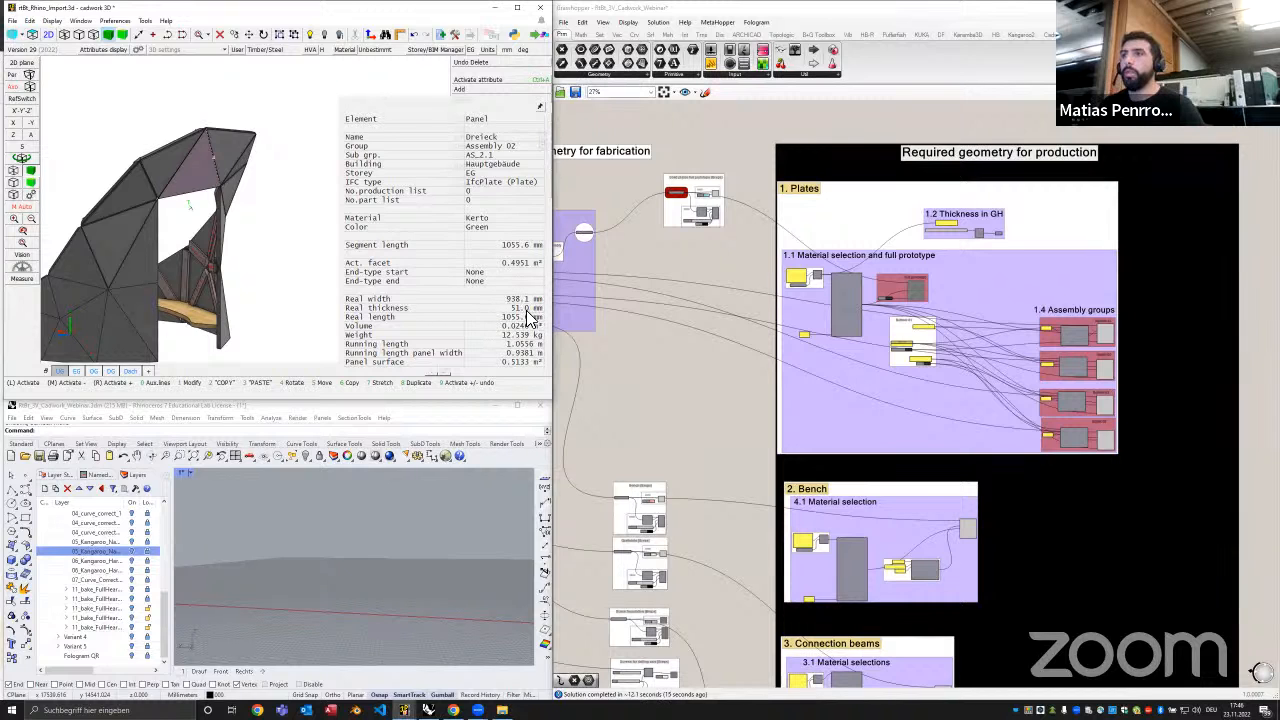
right_drag(683, 379, 684, 378)
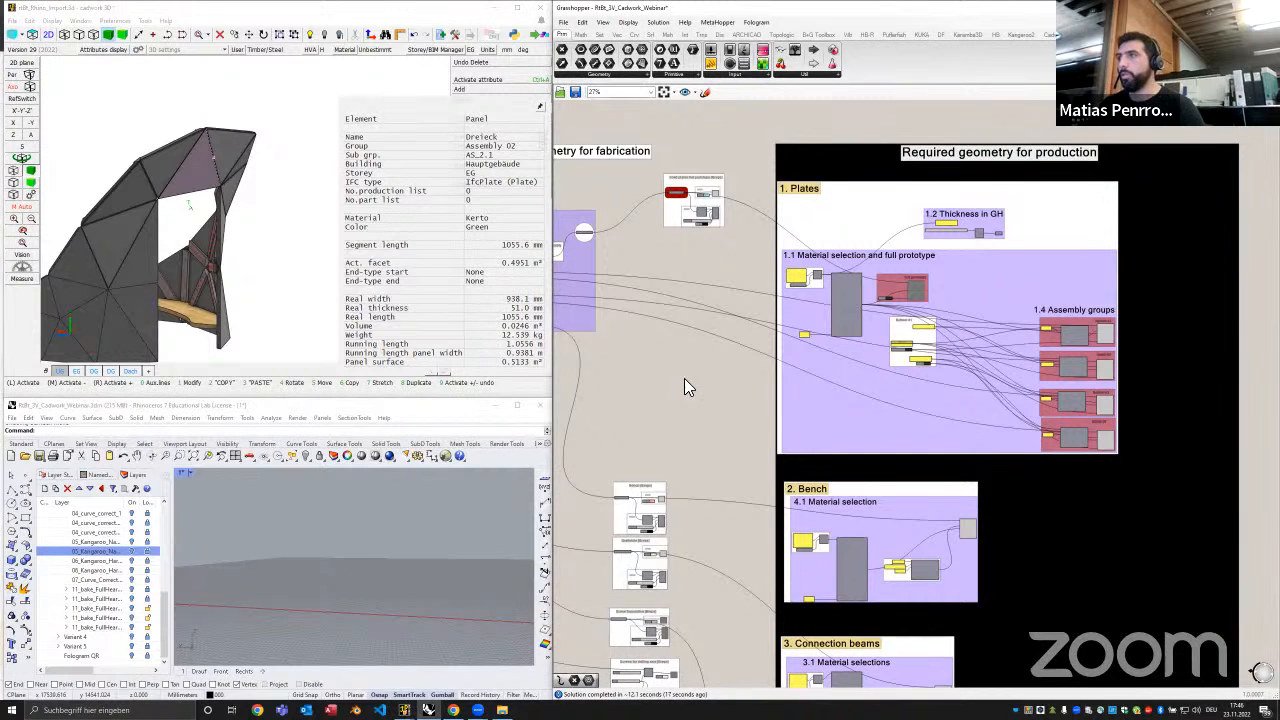
middle_drag(190, 205, 300, 204)
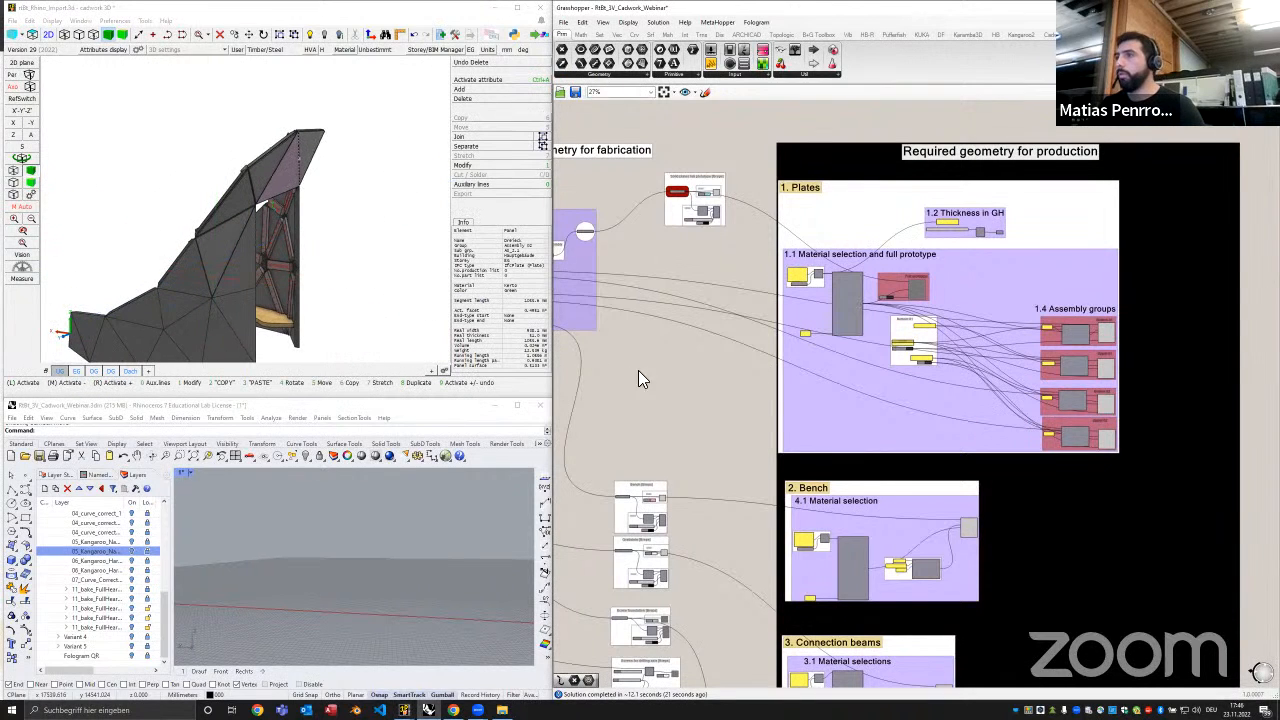
Set the plates' material selection to OSB in group 1.1 Material selection and full prototype
scroll(640, 371, up, 3)
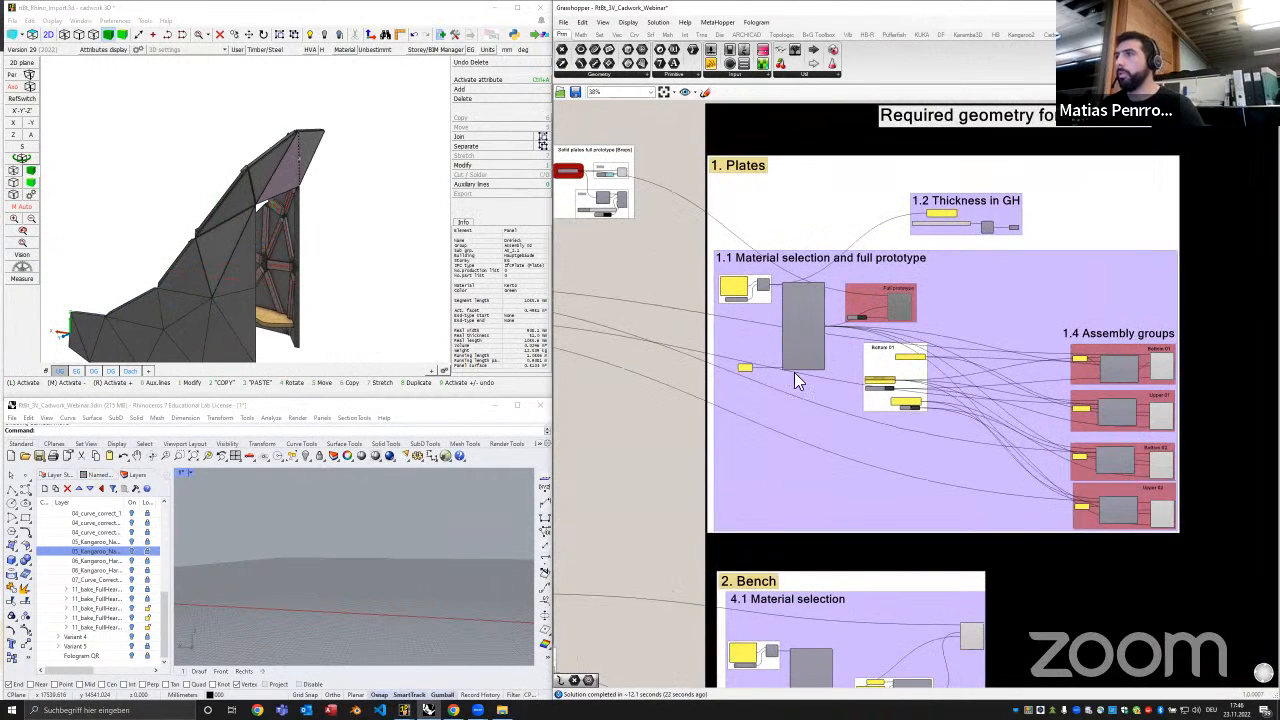
scroll(752, 311, up, 10)
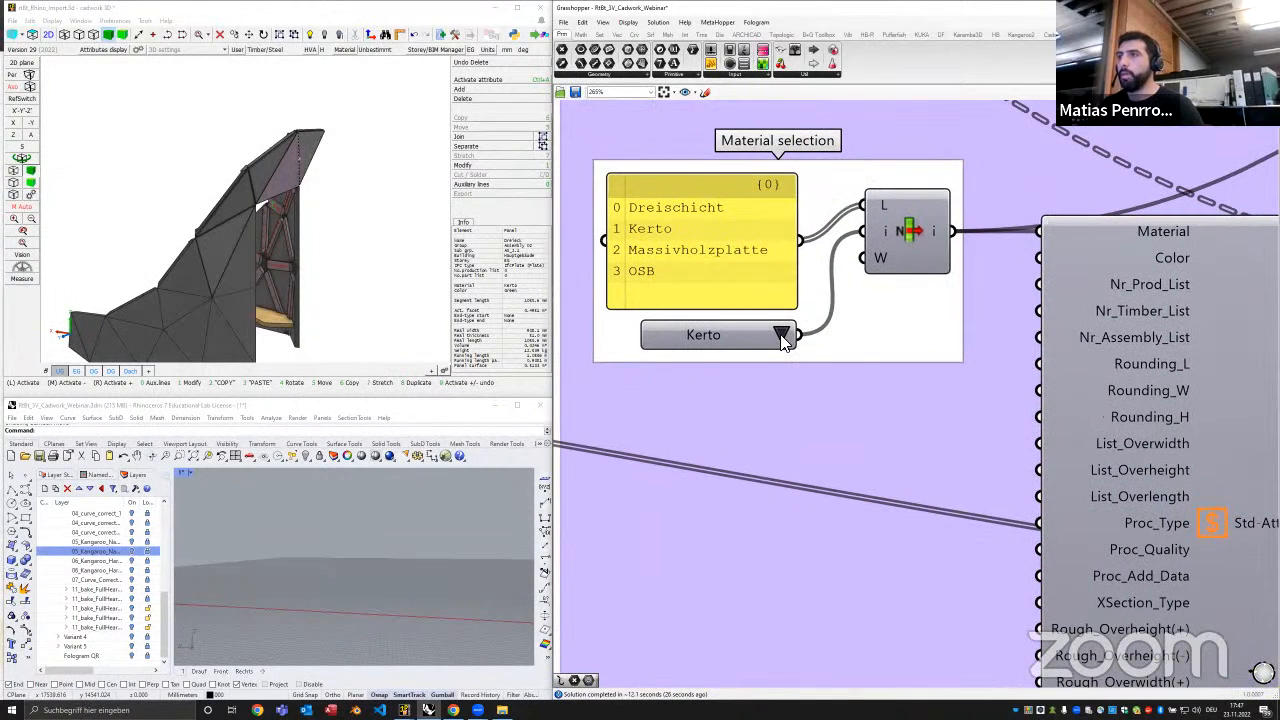
click(781, 336)
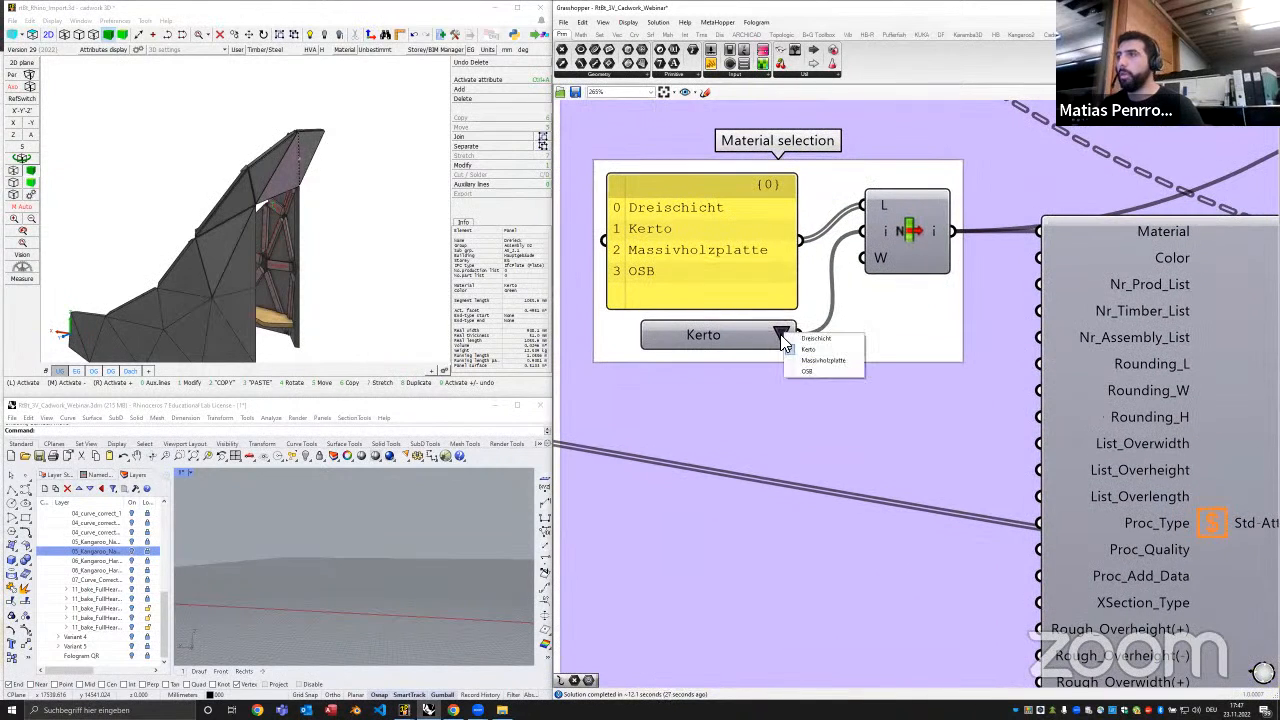
click(817, 373)
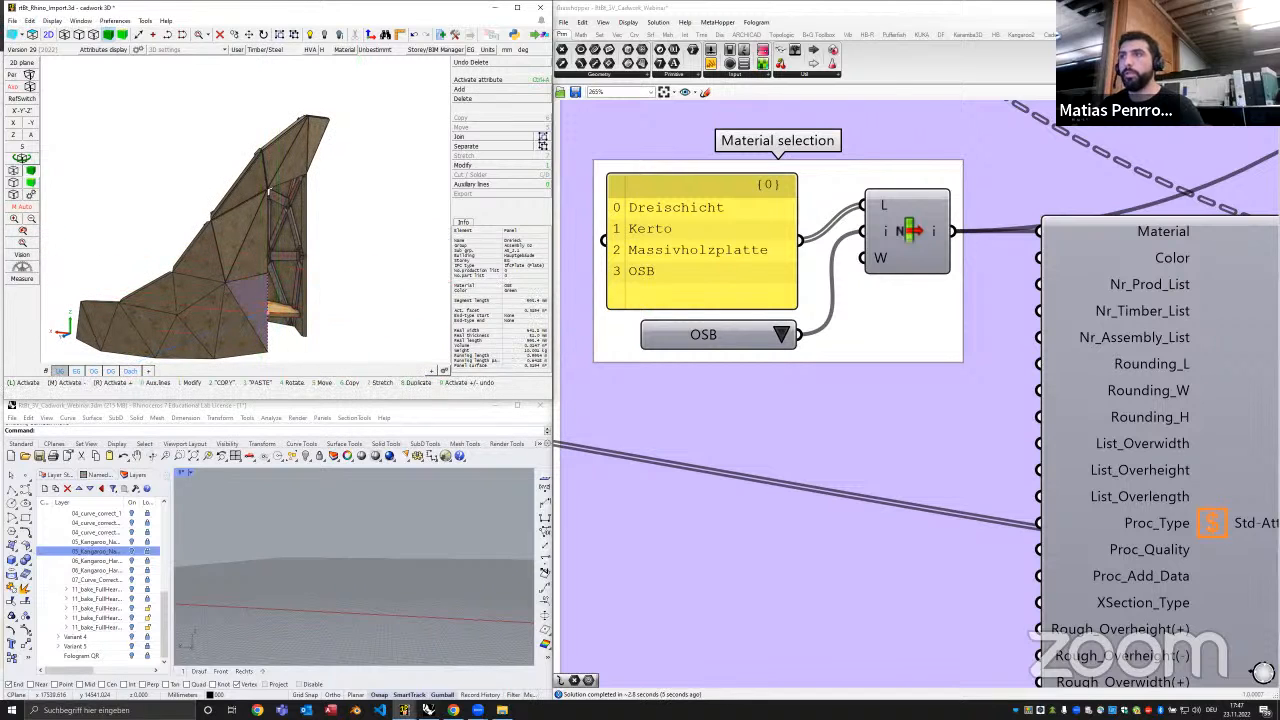
Survey the Thickness in GH and Assembly groups sections, and inspect the plates and battens inside the prototype in cadwork
scroll(790, 440, down, 5)
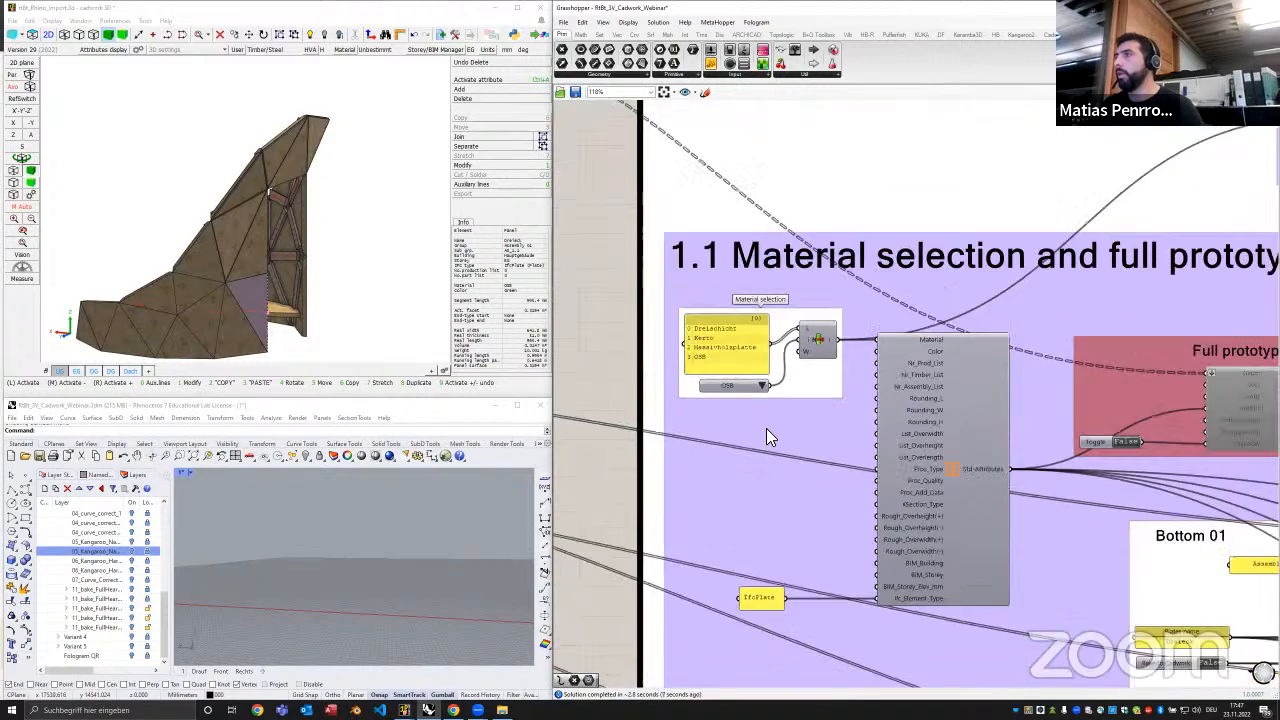
scroll(766, 428, down, 4)
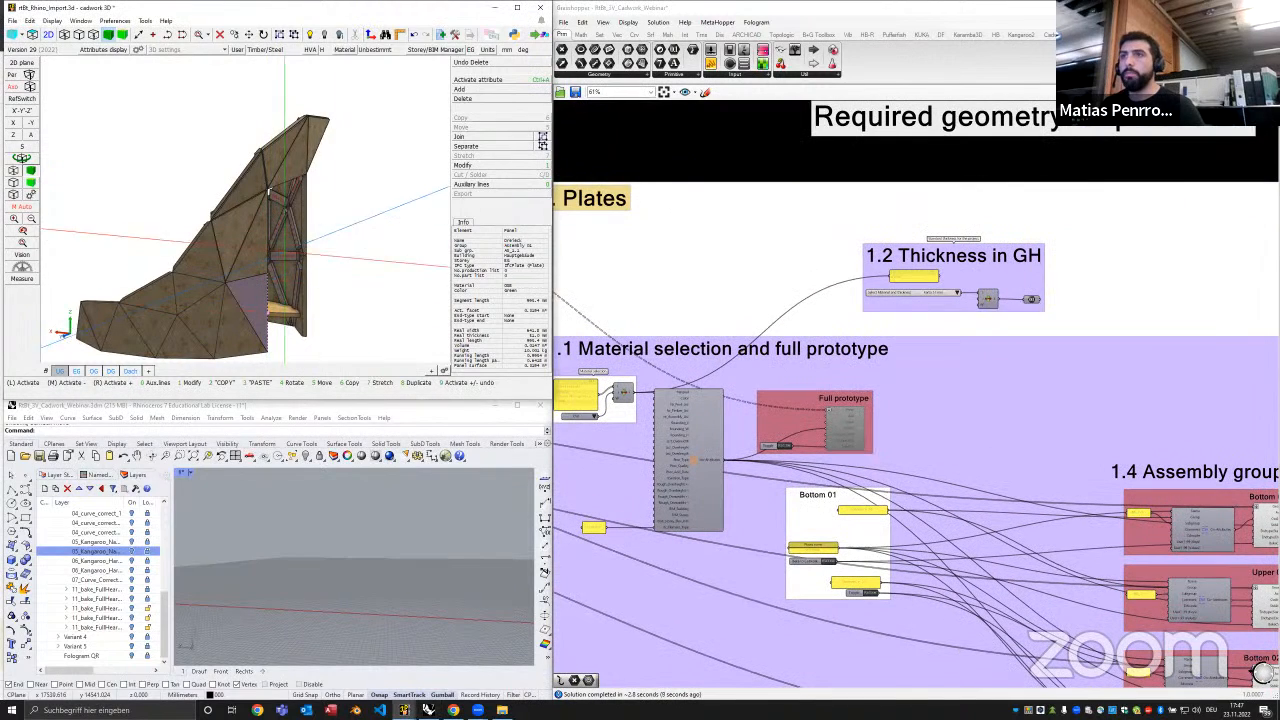
middle_drag(240, 225, 325, 230)
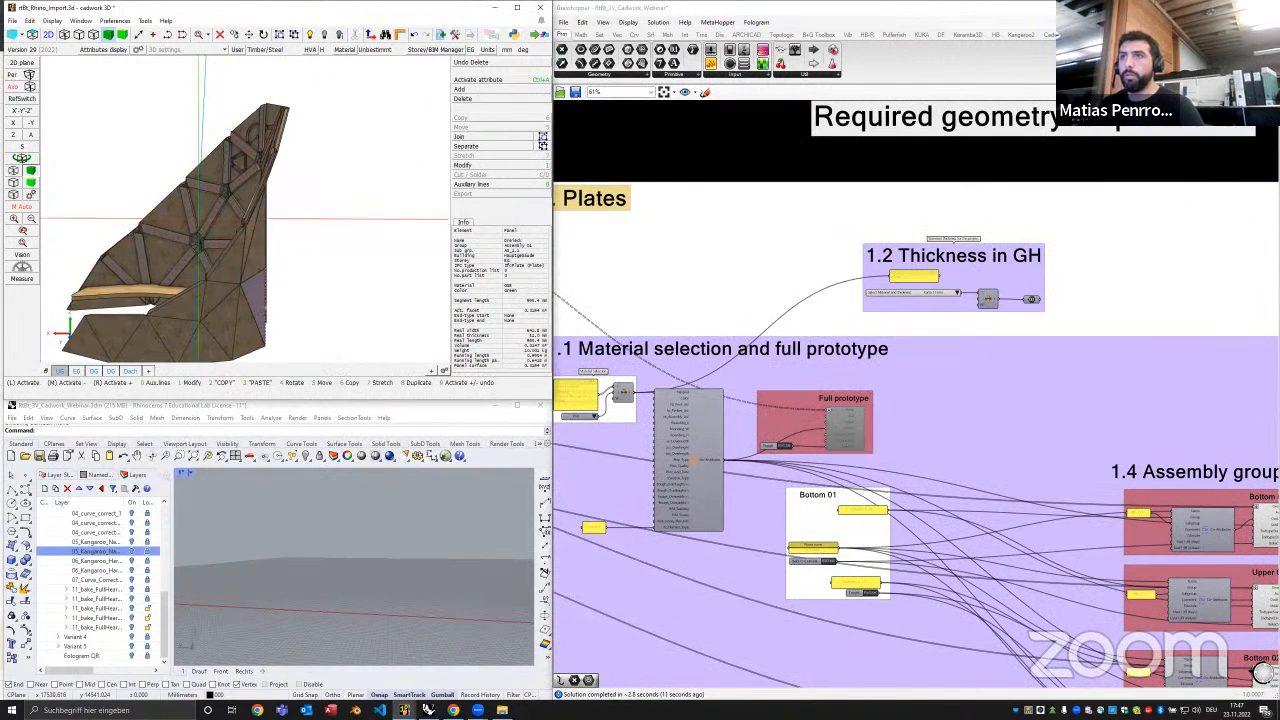
scroll(330, 230, up, 5)
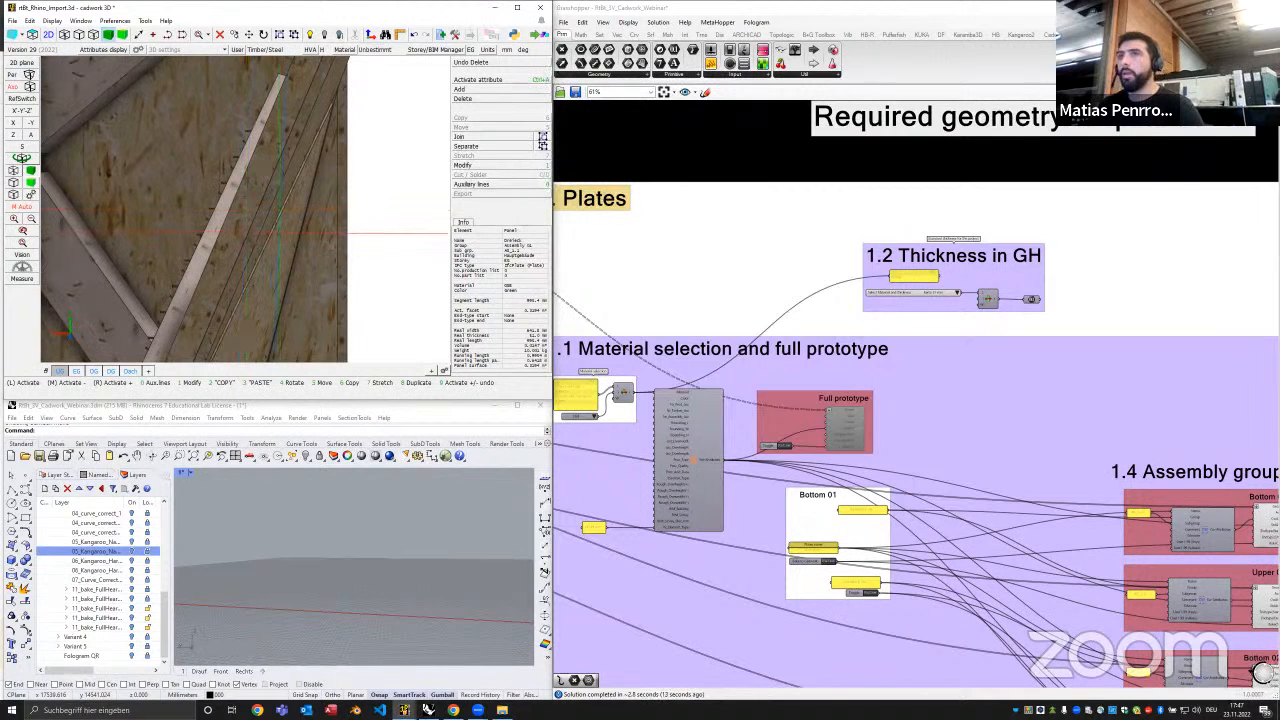
Set the material and thickness selection to OSB 30 mm in group 1.2 Thickness in GH and inspect the plates in cadwork
scroll(275, 232, down, 5)
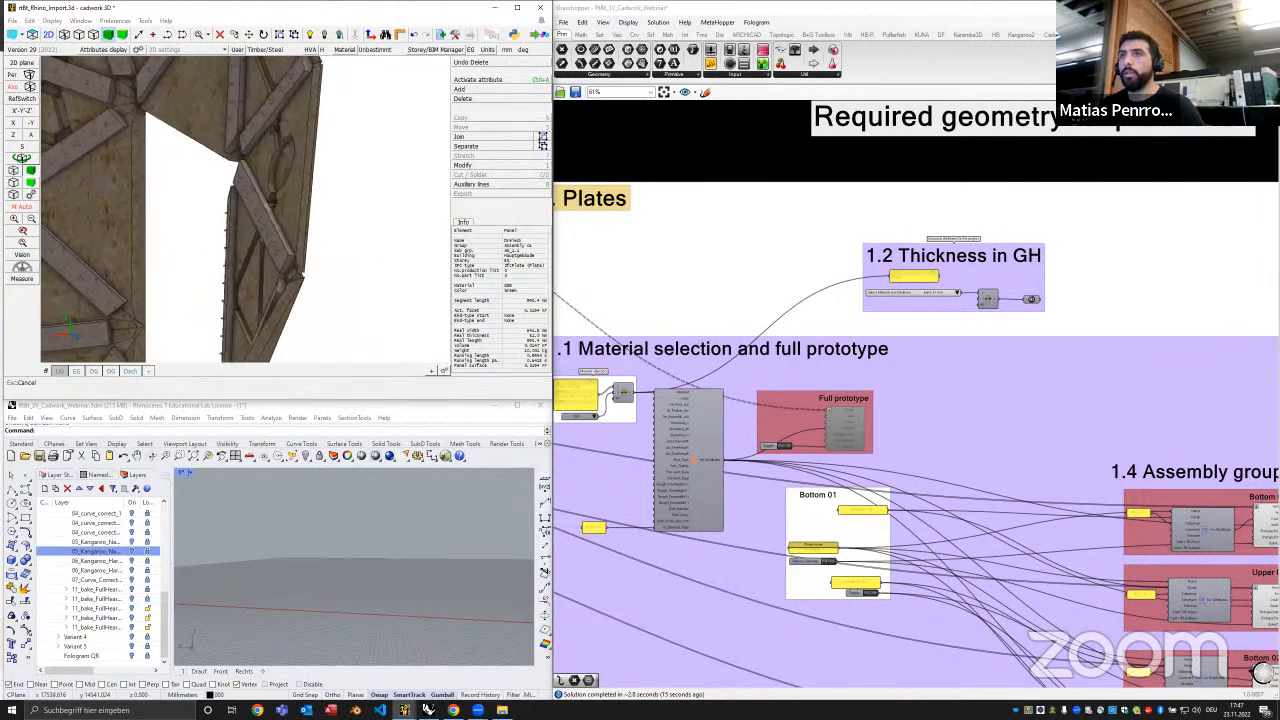
middle_drag(275, 232, 205, 226)
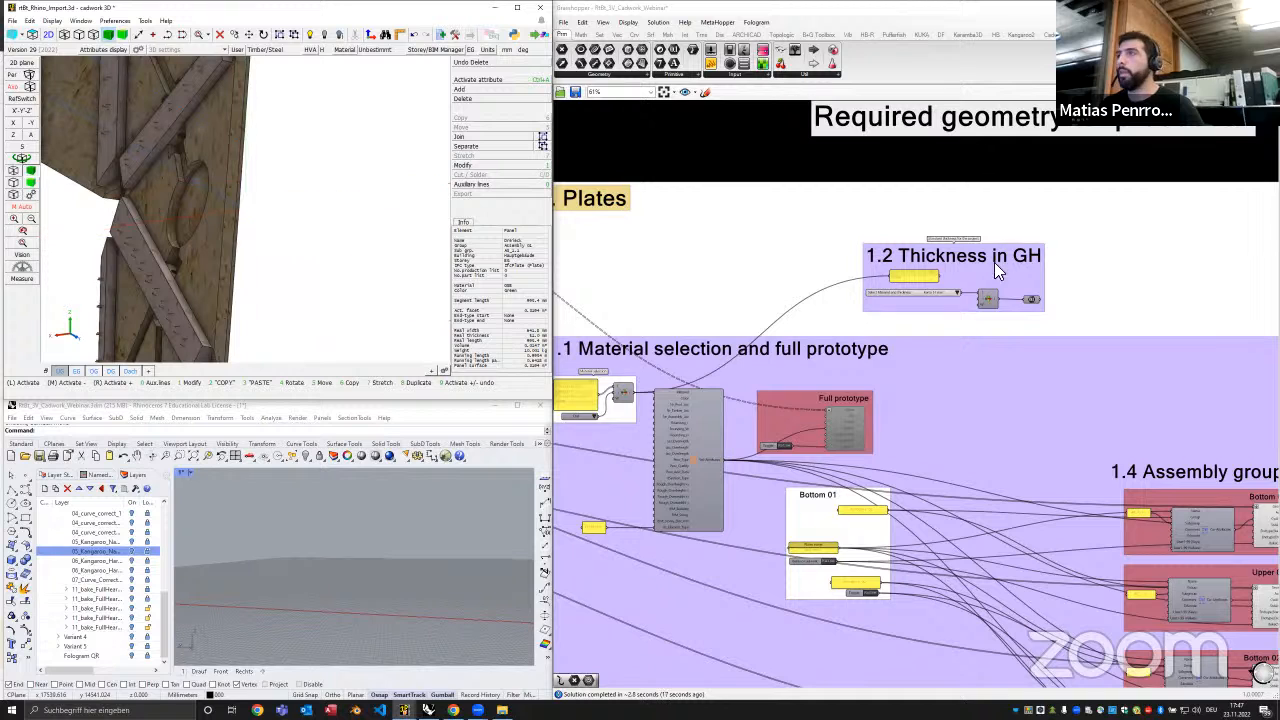
scroll(994, 262, up, 3)
scroll(828, 270, up, 3)
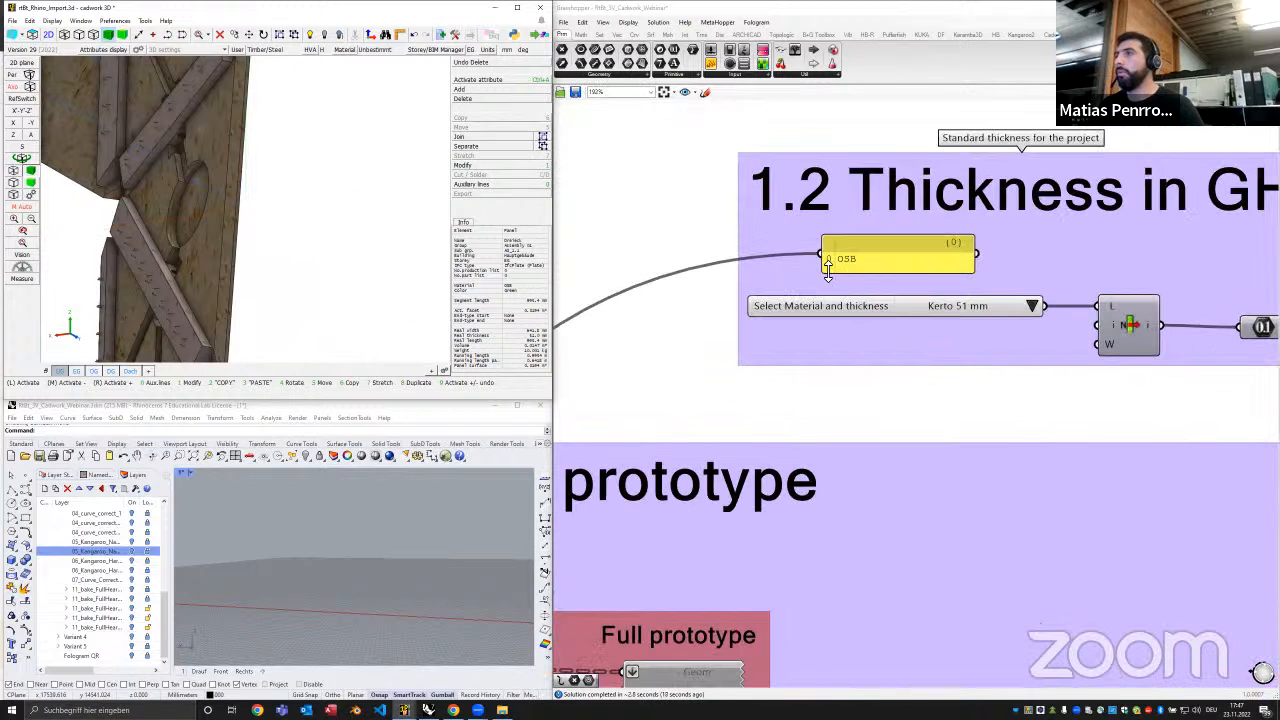
click(1028, 306)
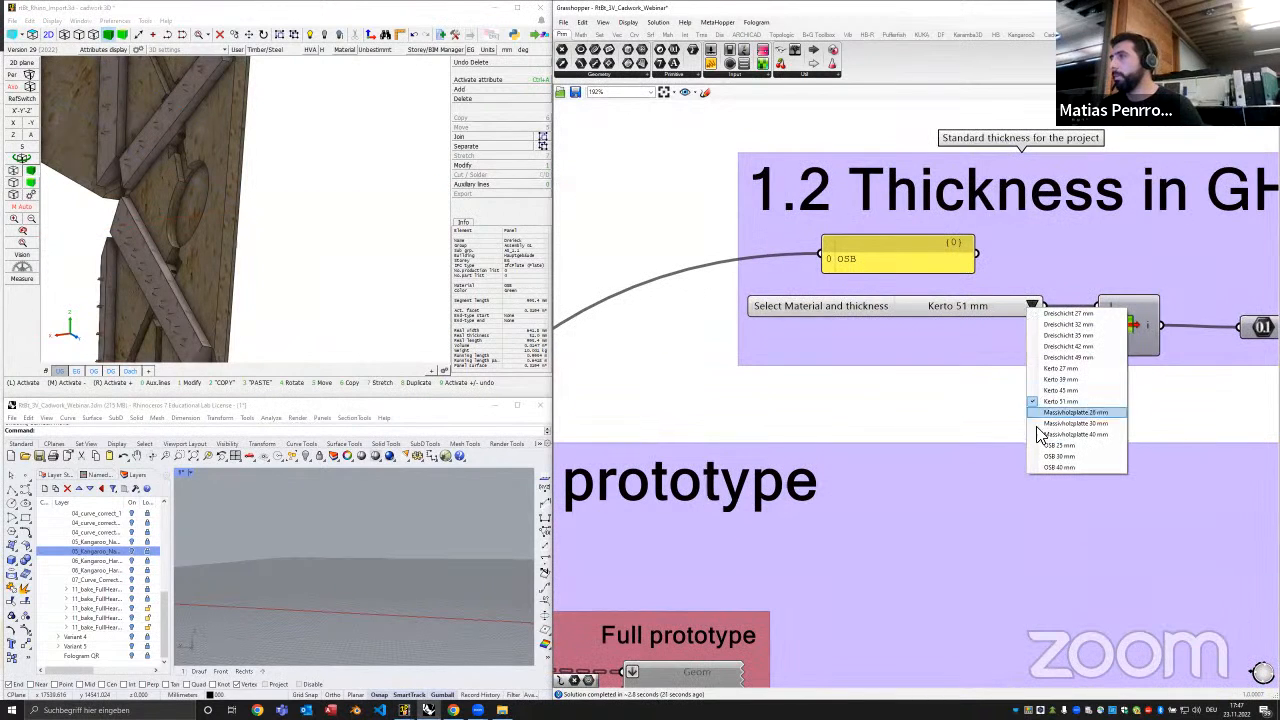
click(1049, 456)
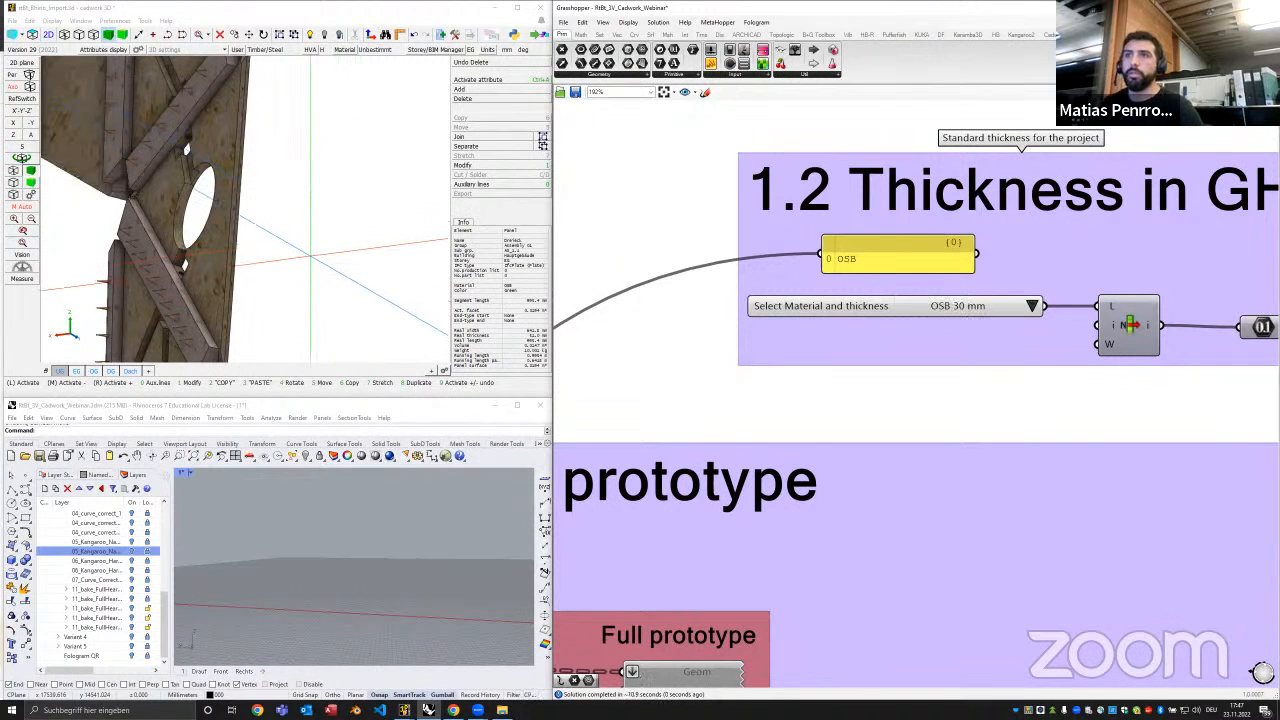
middle_drag(200, 235, 340, 215)
scroll(240, 215, down, 3)
middle_drag(240, 215, 215, 215)
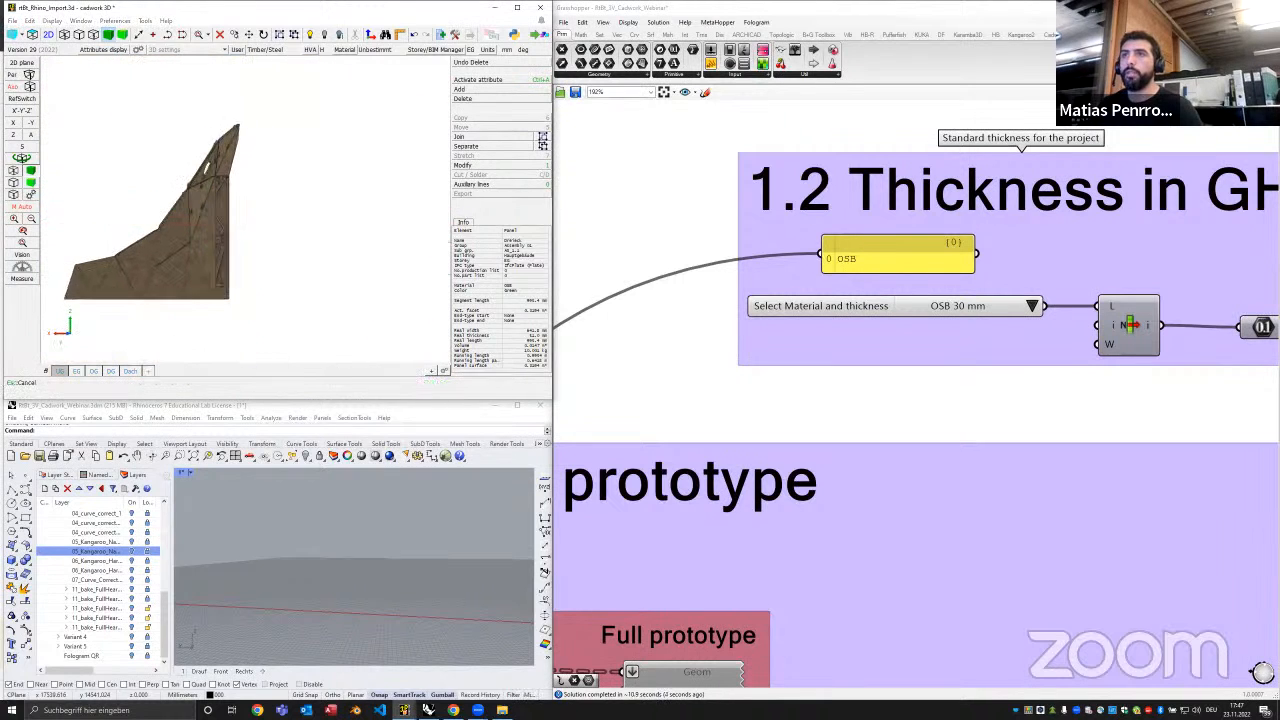
scroll(215, 215, up, 8)
middle_drag(300, 157, 340, 195)
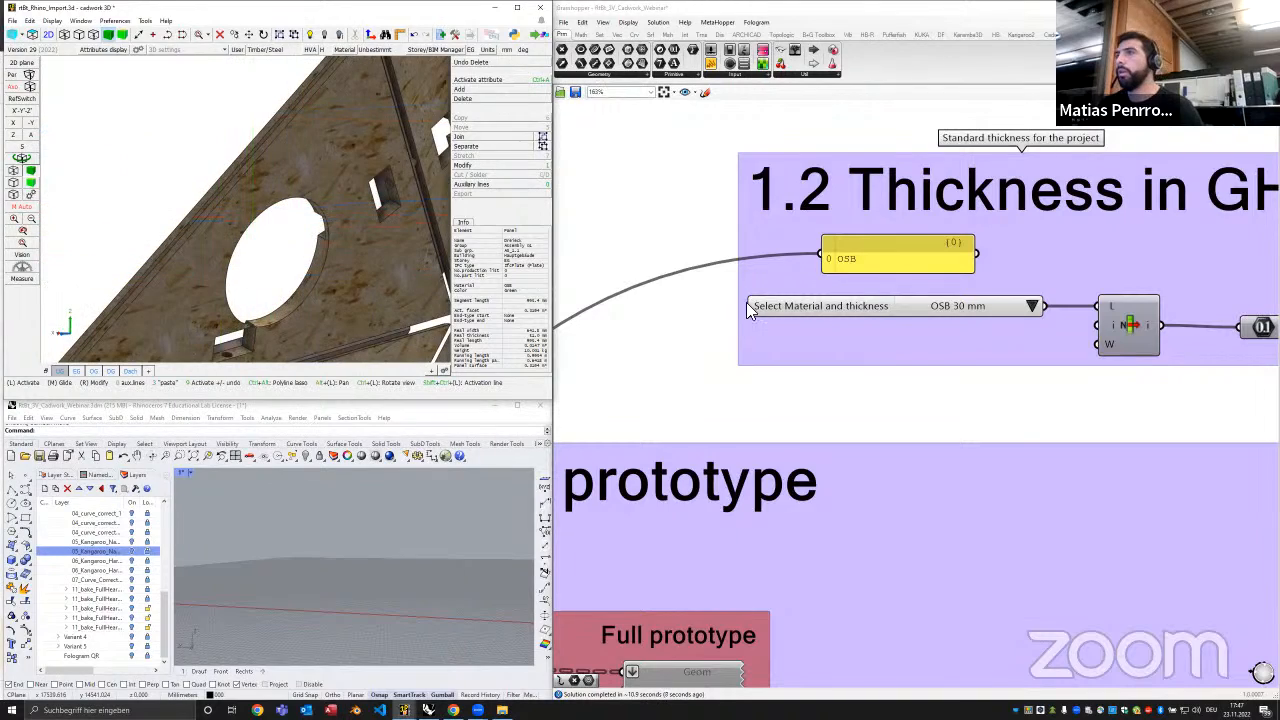
Set the plates' material selection to Kerto in group 1.1 Material selection and full prototype
scroll(785, 318, down, 4)
scroll(785, 318, down, 2)
scroll(785, 378, up, 6)
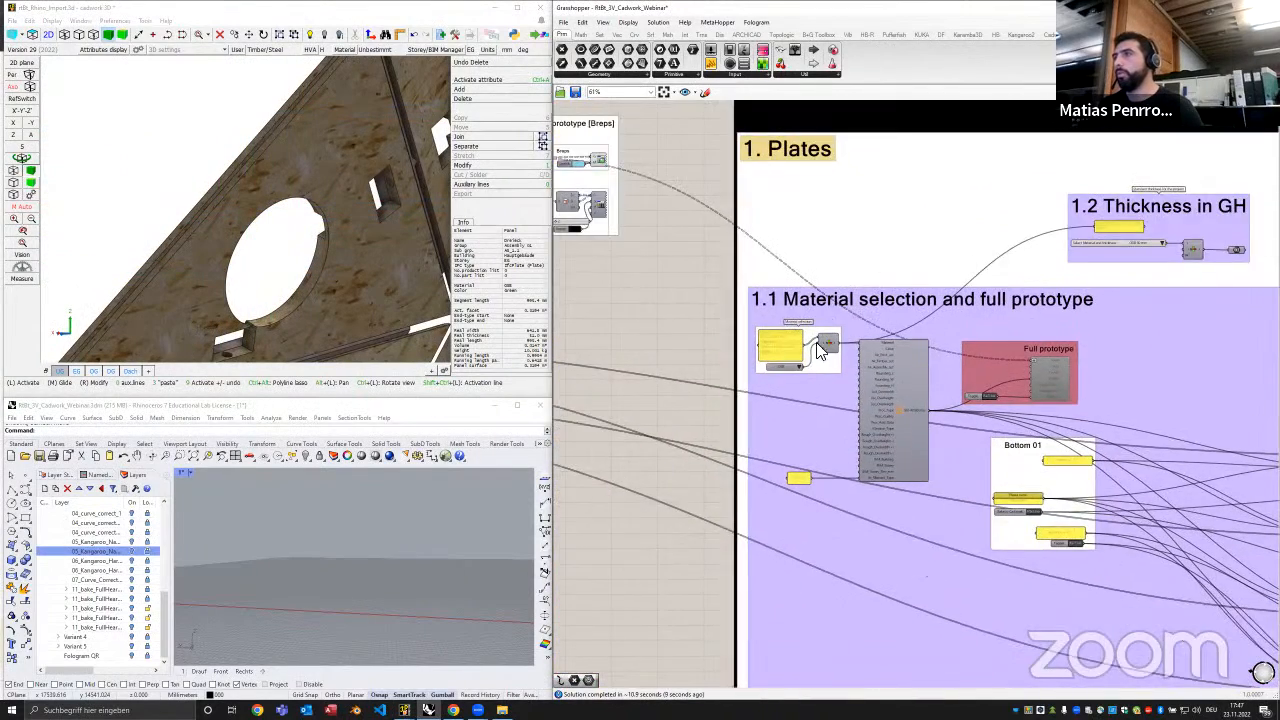
click(780, 375)
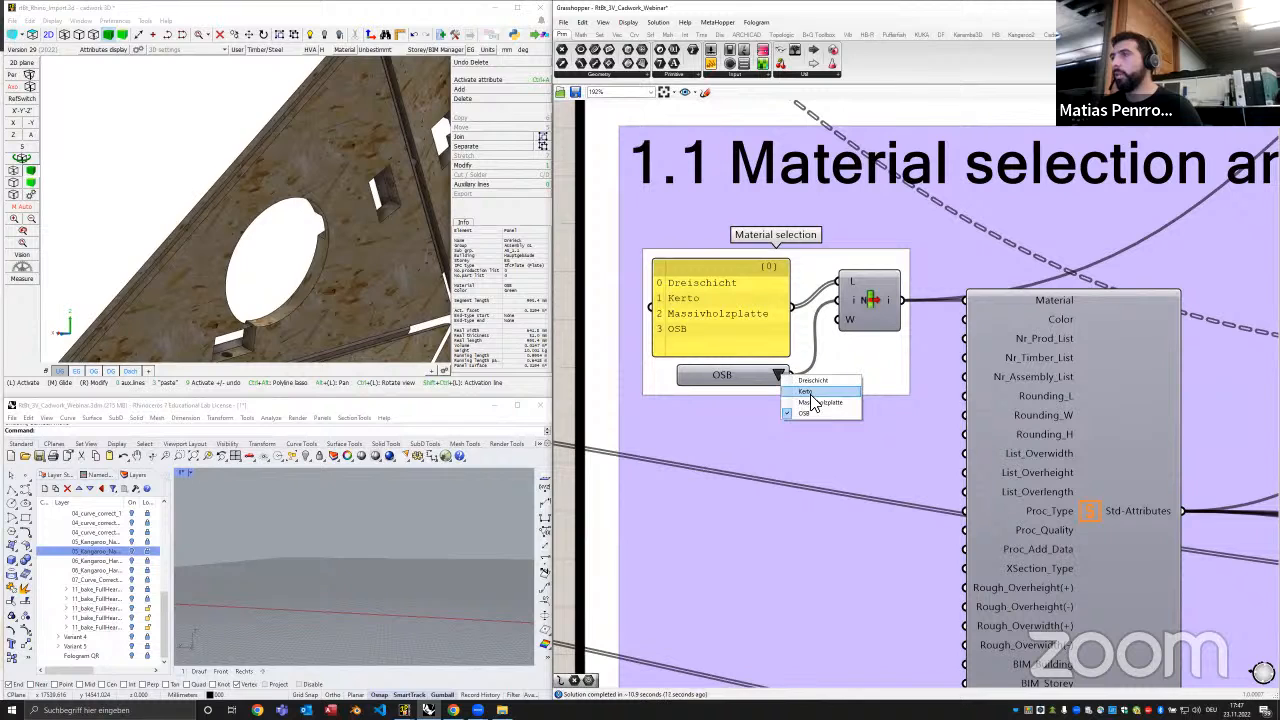
click(800, 415)
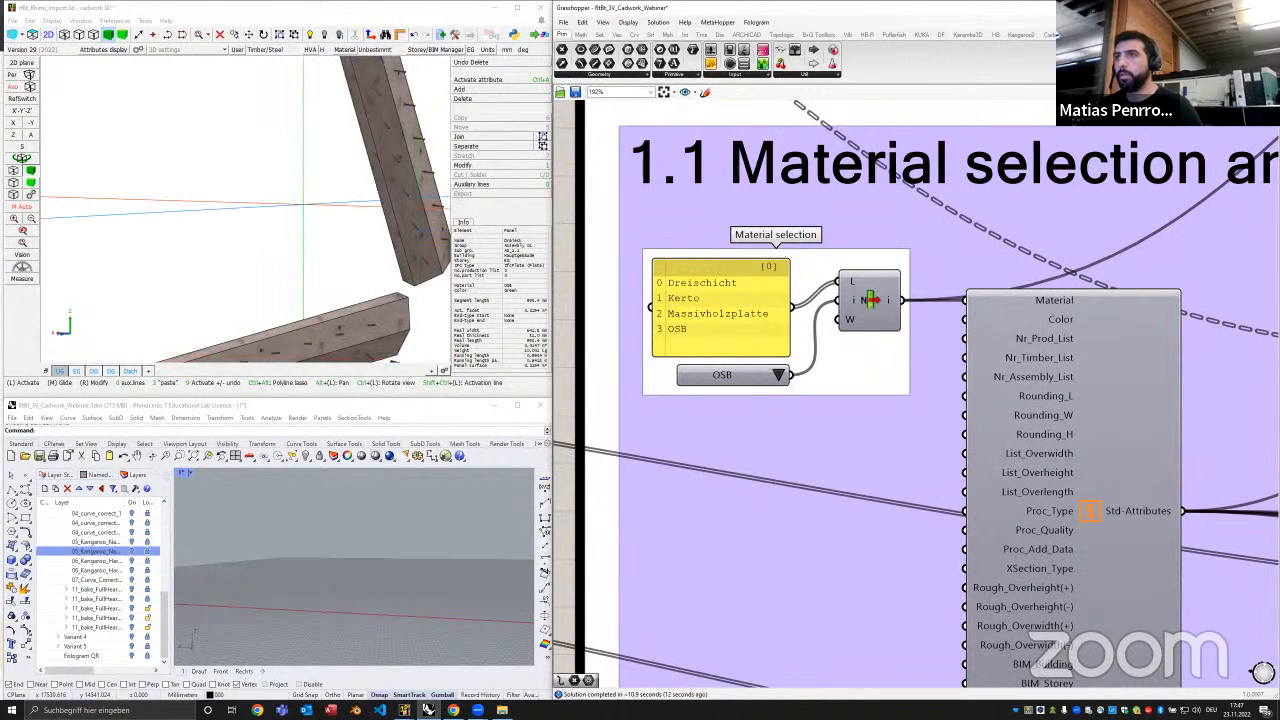
Set the material and thickness selection to Kerto 51 mm in group 1.2 Thickness in GH
scroll(896, 285, down, 5)
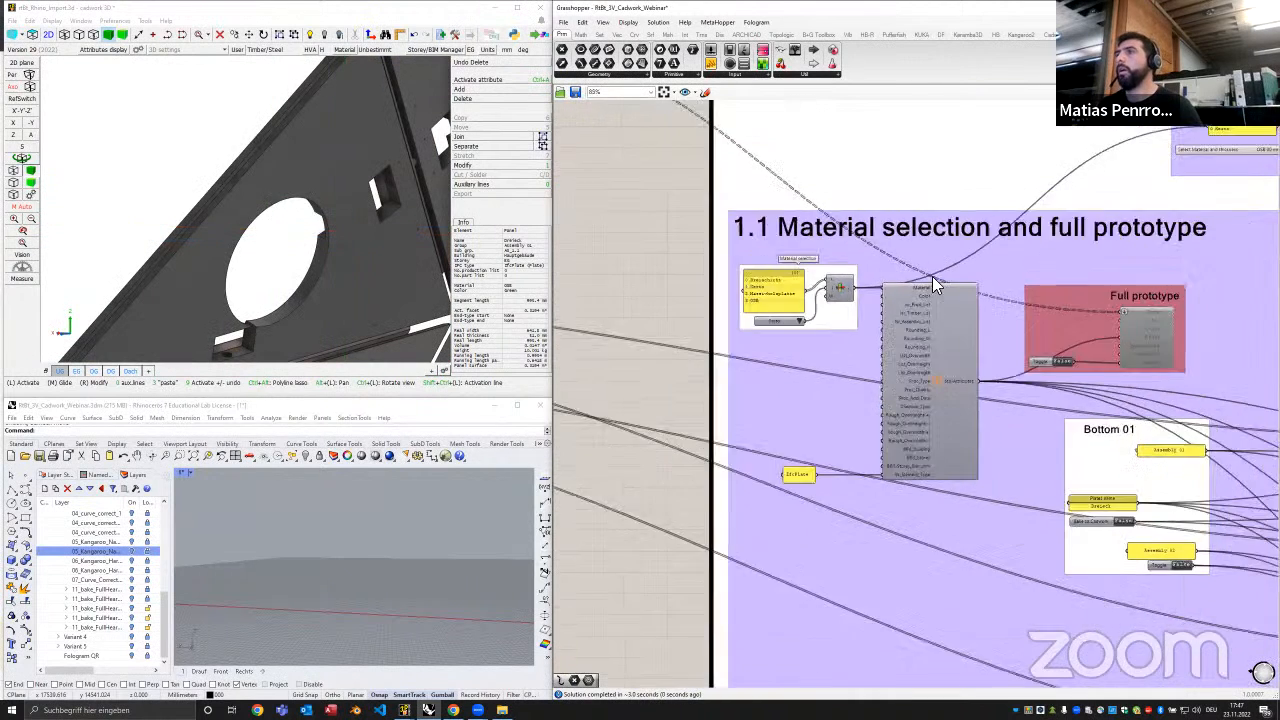
scroll(1043, 240, up, 4)
scroll(1043, 240, up, 3)
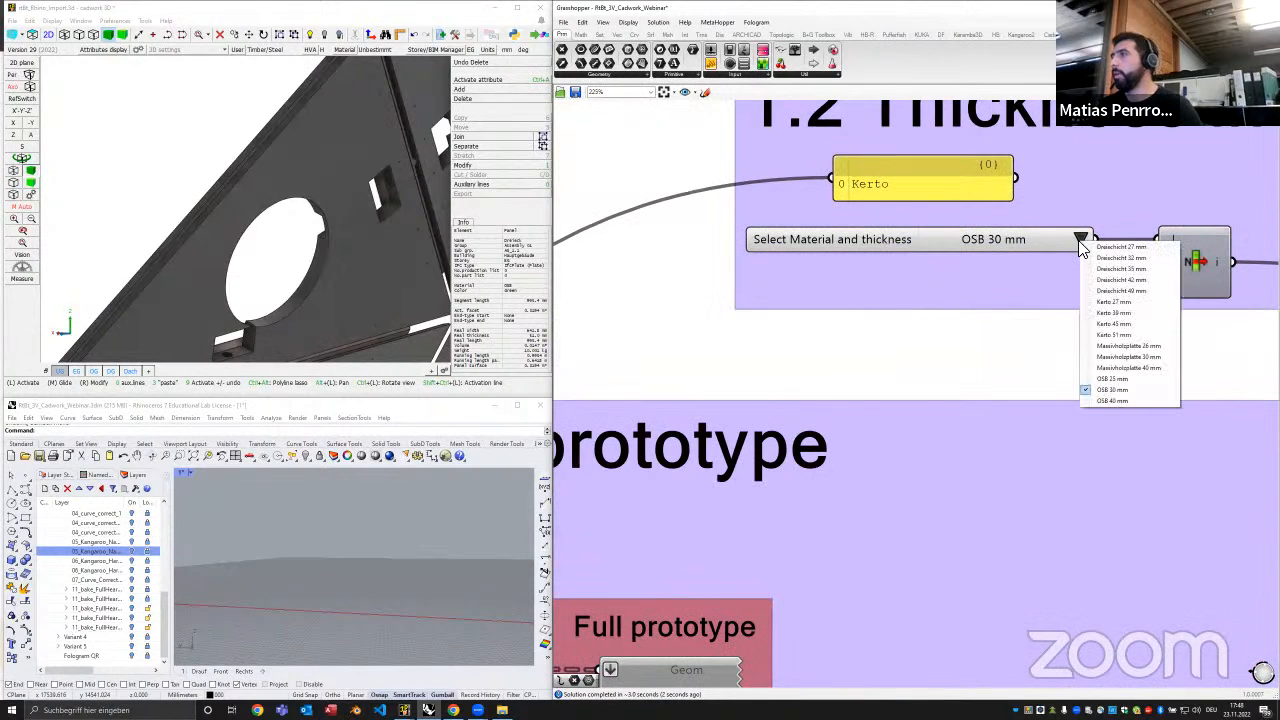
click(1080, 239)
click(984, 286)
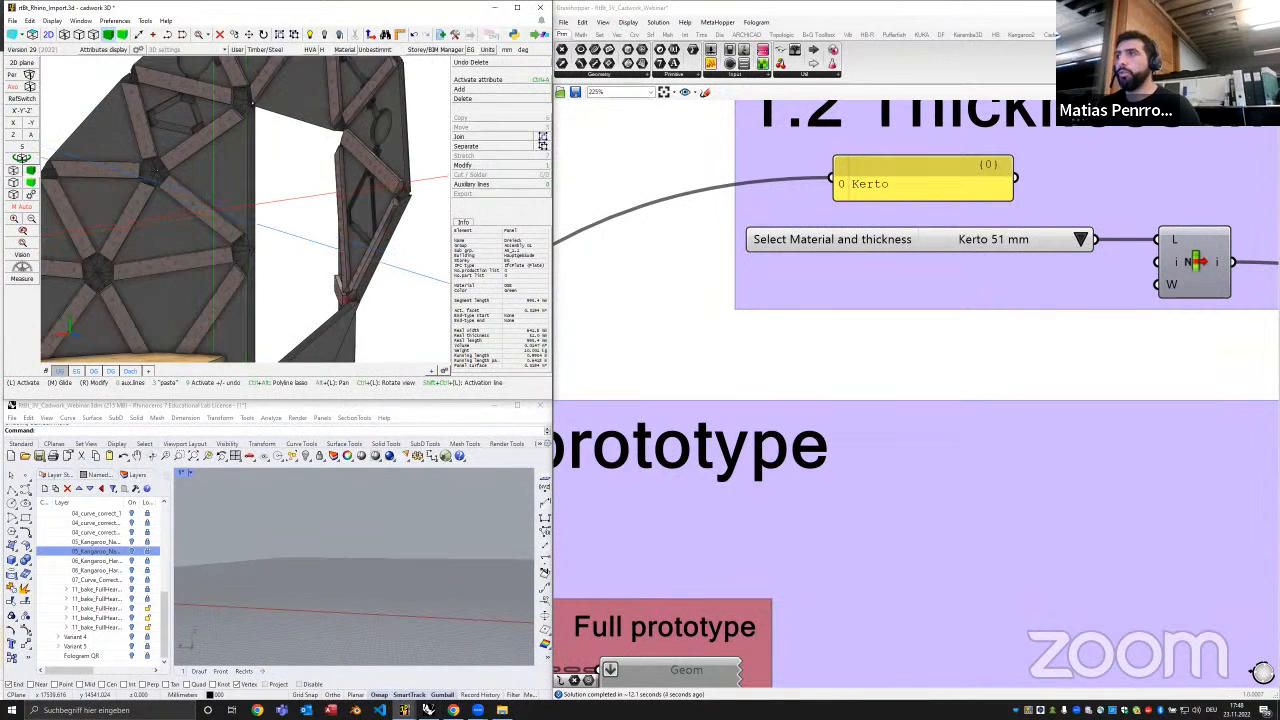
Examine the 1.4 Assembly groups section and trace its inputs back to the Bottom 01 name panels and the IfcPlate element type
scroll(946, 340, down, 8)
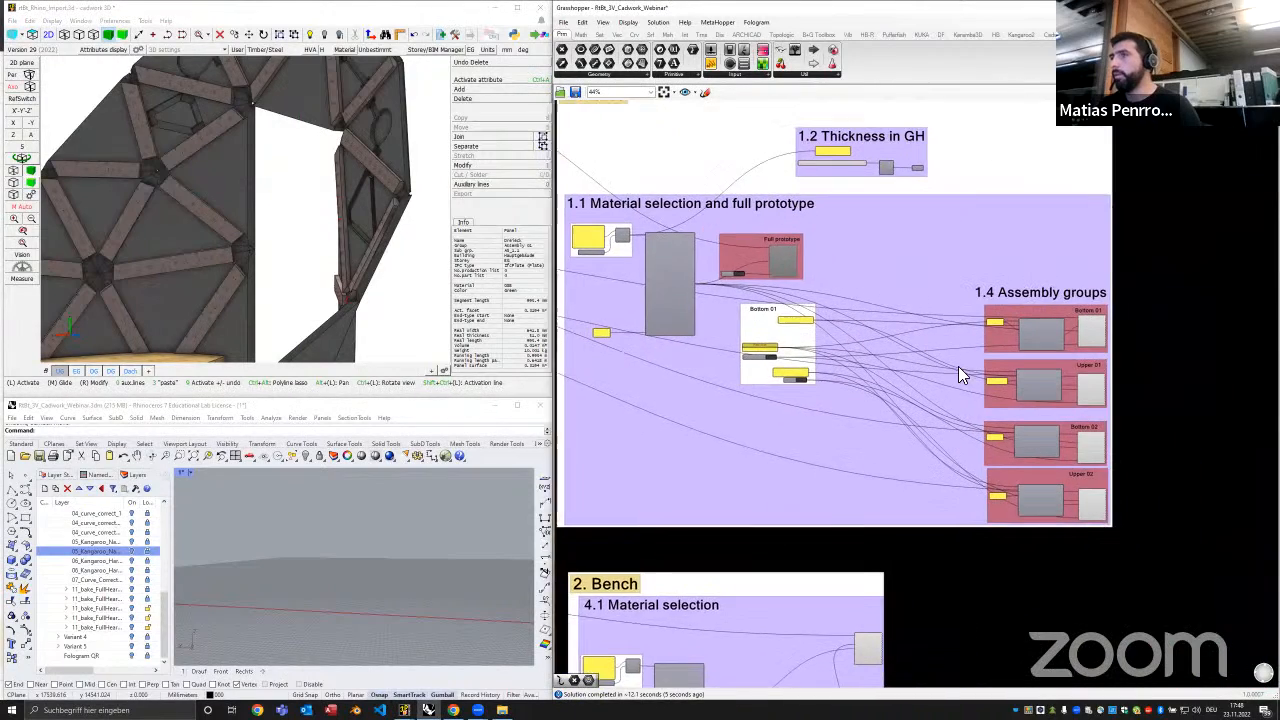
scroll(958, 370, up, 4)
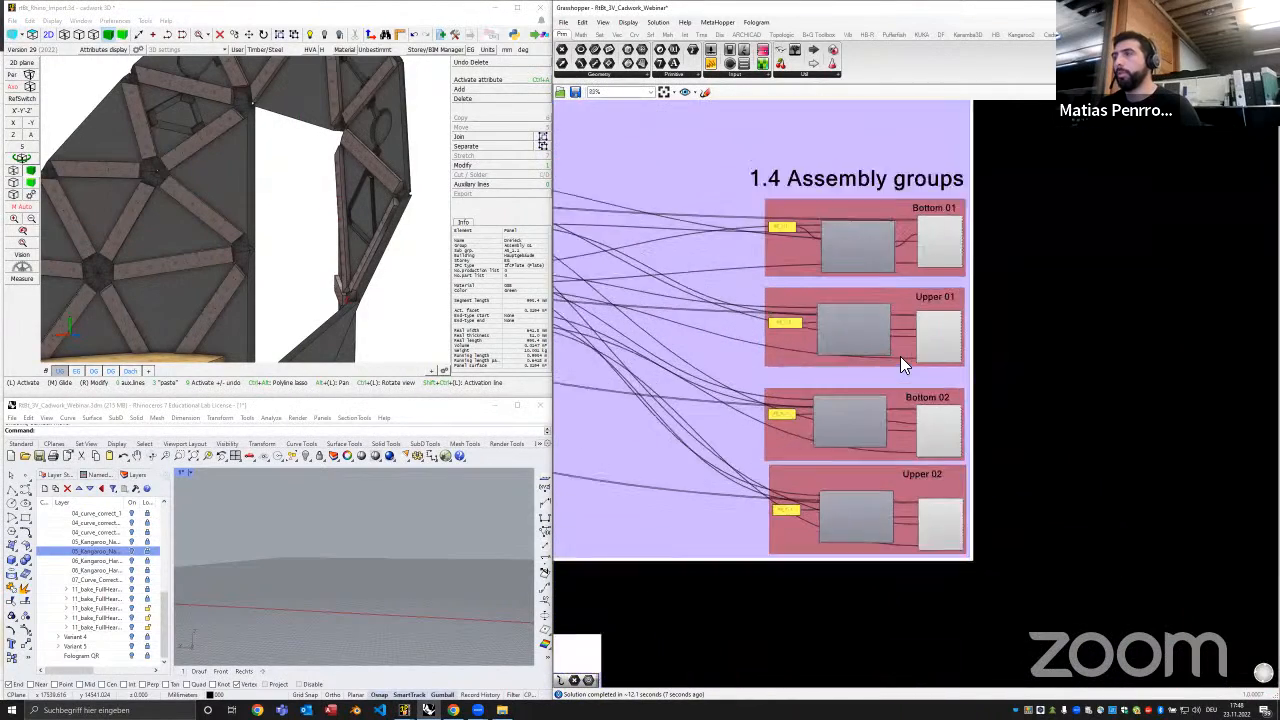
scroll(900, 356, up, 1)
right_drag(656, 333, 893, 363)
scroll(420, 295, down, 2)
right_drag(966, 448, 869, 438)
right_drag(654, 421, 994, 463)
scroll(651, 312, up, 3)
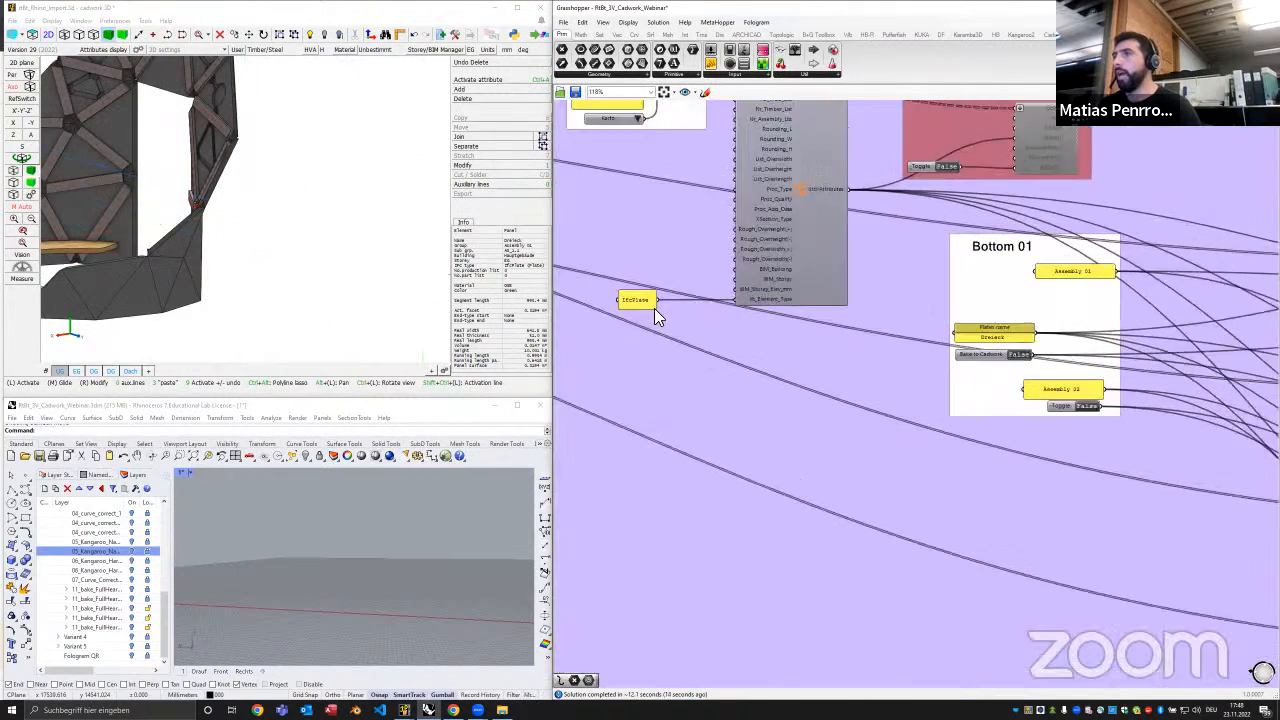
right_drag(685, 265, 620, 300)
Examine the subgroup labels and attribute components of the four assembly groups and select the Upper 02 panel component
scroll(792, 428, down, 2)
right_drag(1017, 430, 854, 423)
right_drag(805, 358, 695, 338)
right_drag(1150, 472, 762, 421)
right_drag(1040, 340, 967, 352)
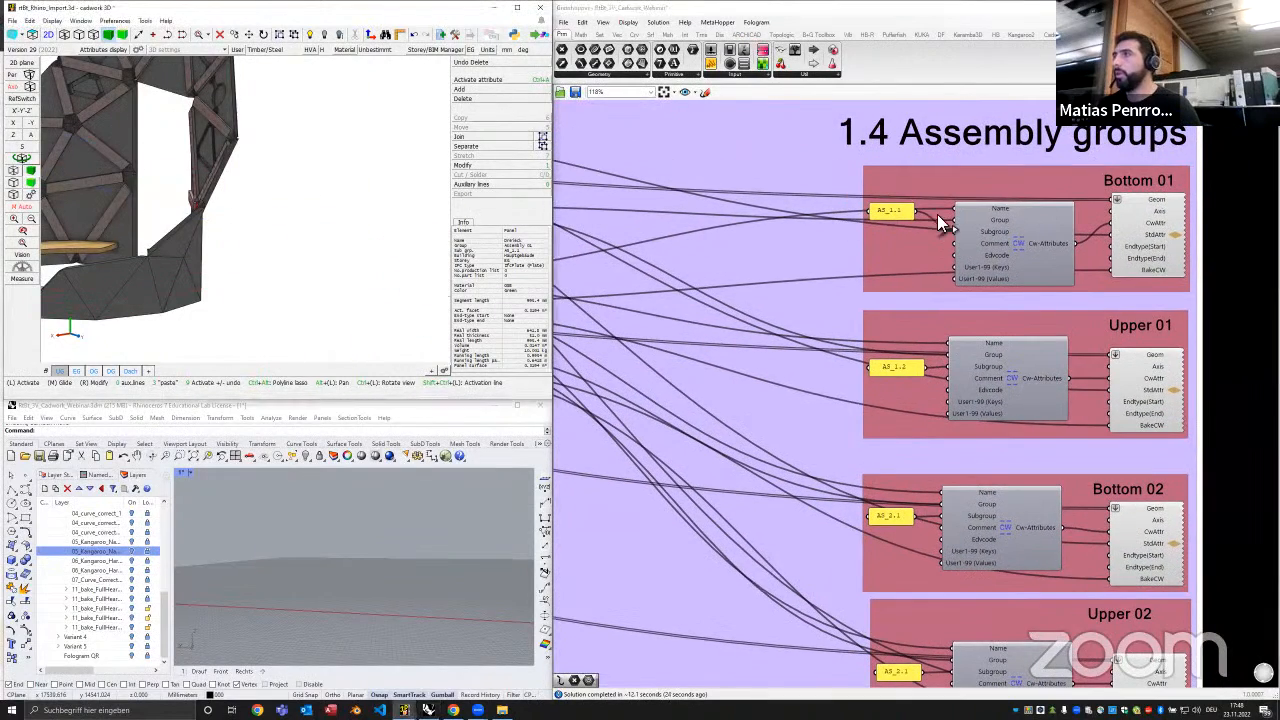
scroll(882, 216, up, 1)
scroll(1072, 288, down, 3)
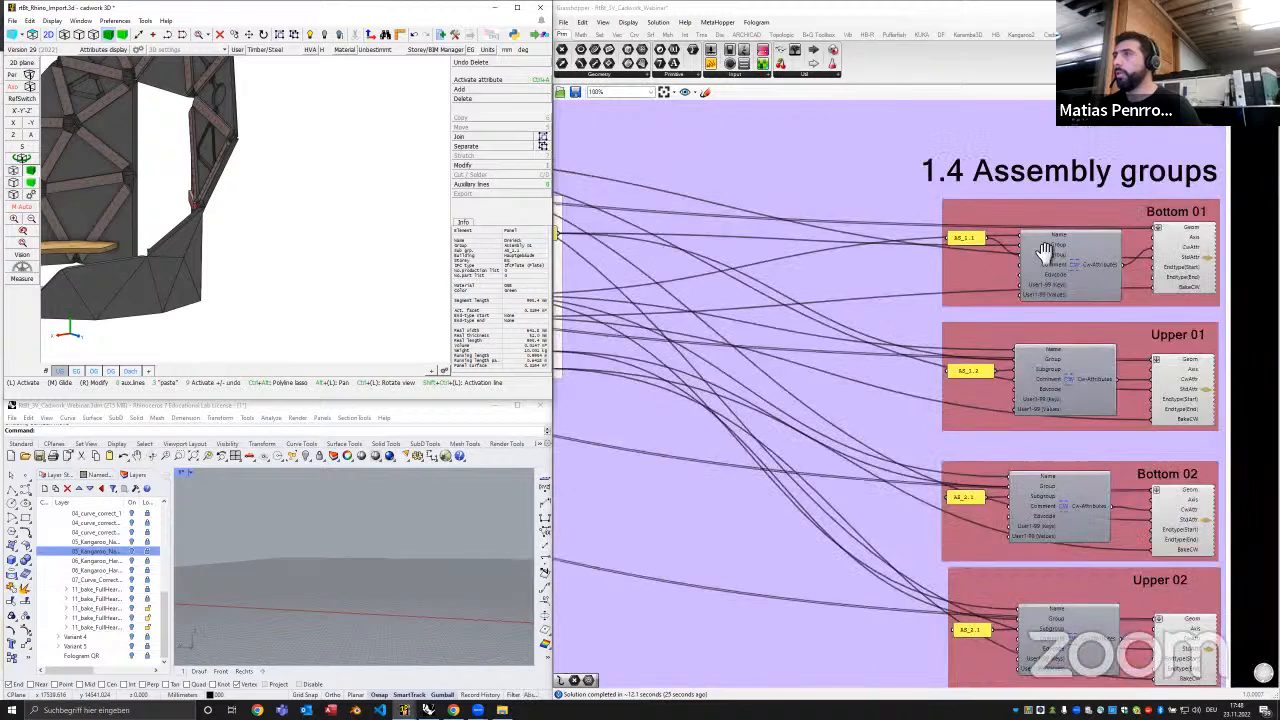
right_drag(1040, 340, 1000, 388)
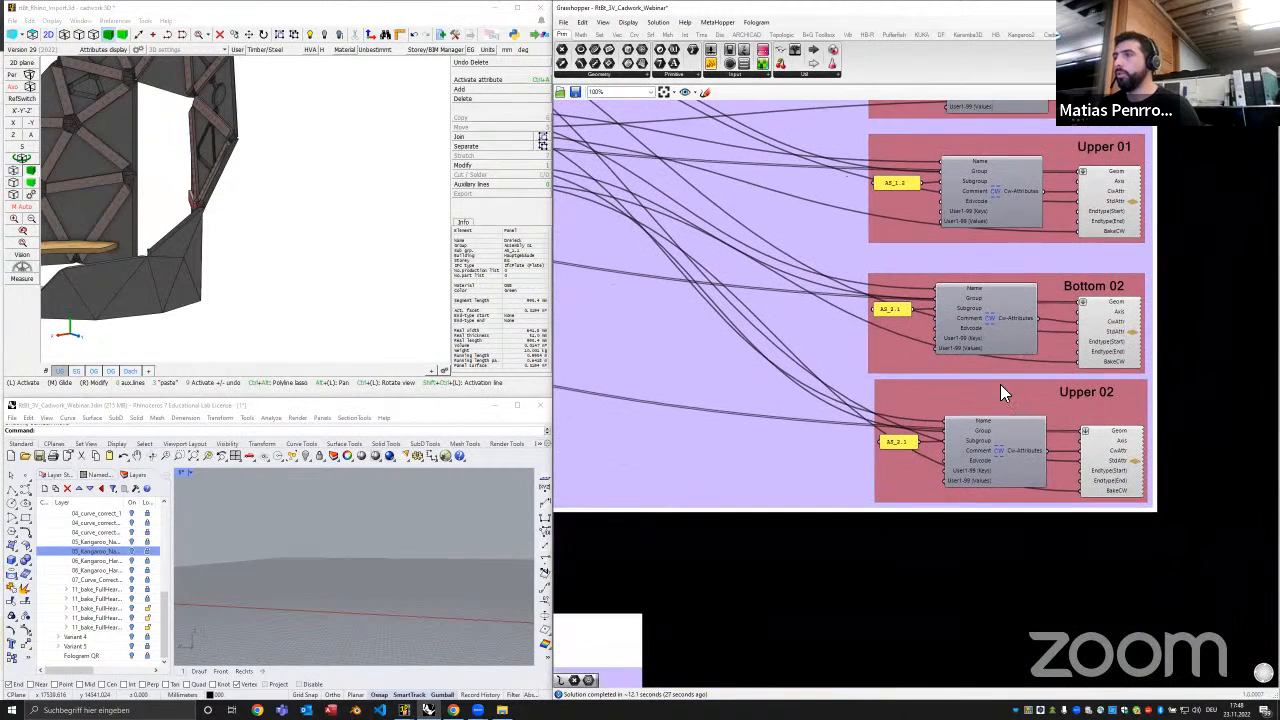
click(1128, 468)
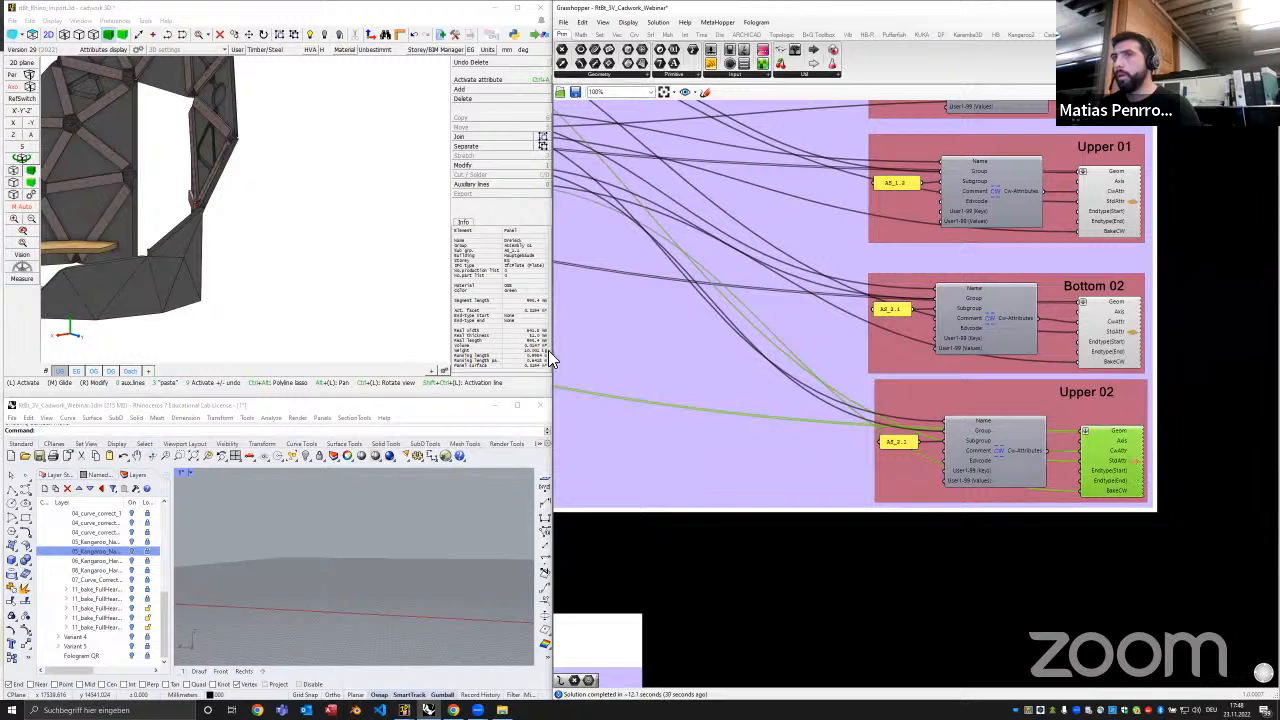
Bring the whole prototype into view in cadwork and turn on the display of the beam/panel reference side
click(300, 290)
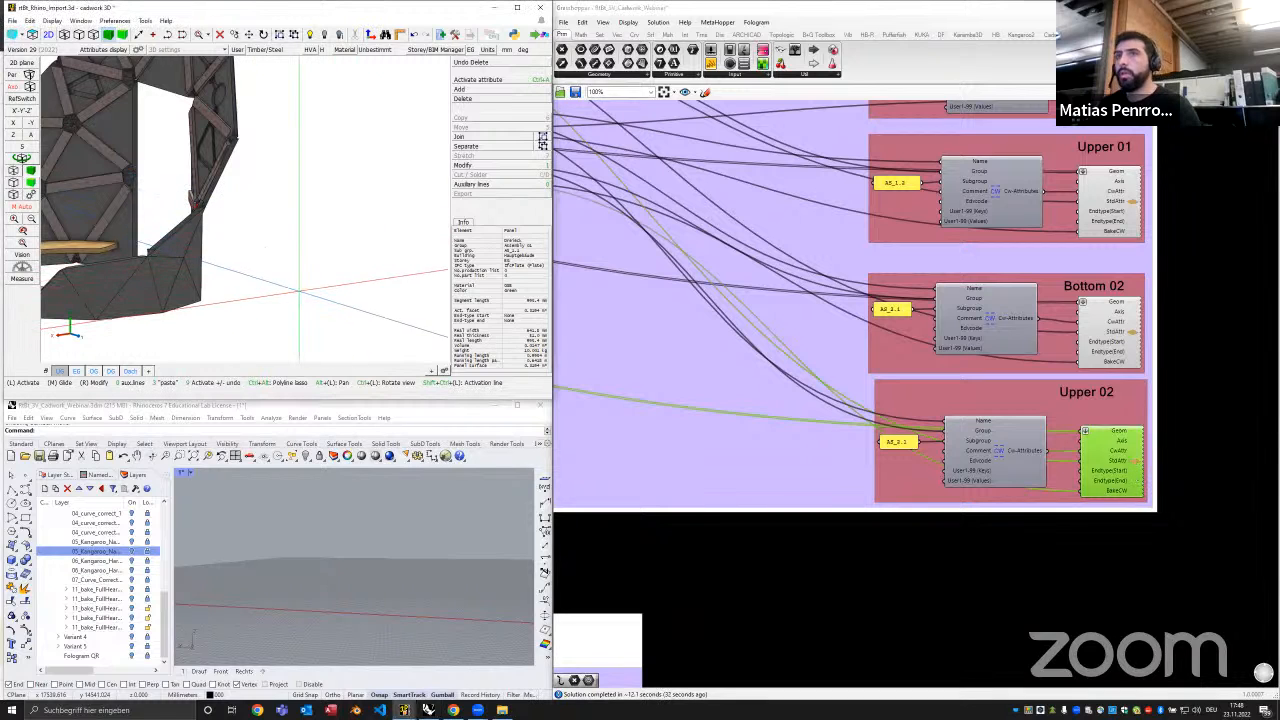
scroll(288, 272, down, 2)
middle_drag(236, 216, 379, 280)
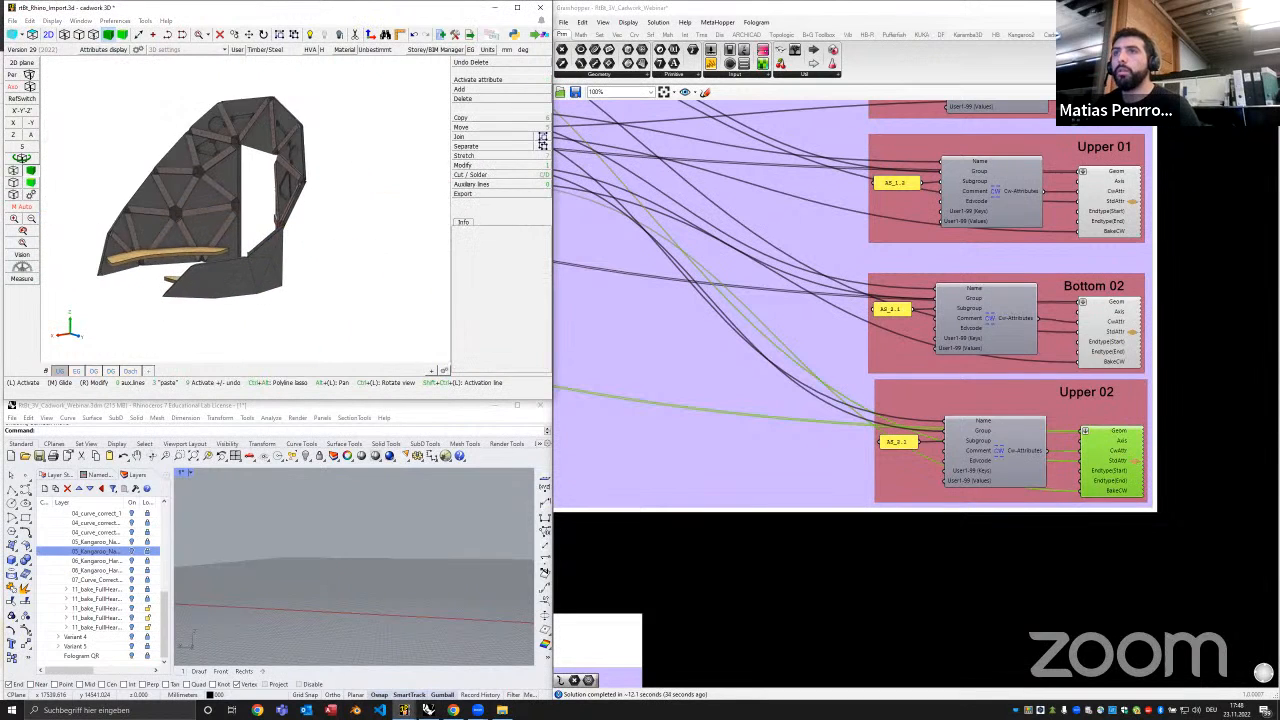
ctrl+drag(290, 205, 256, 200)
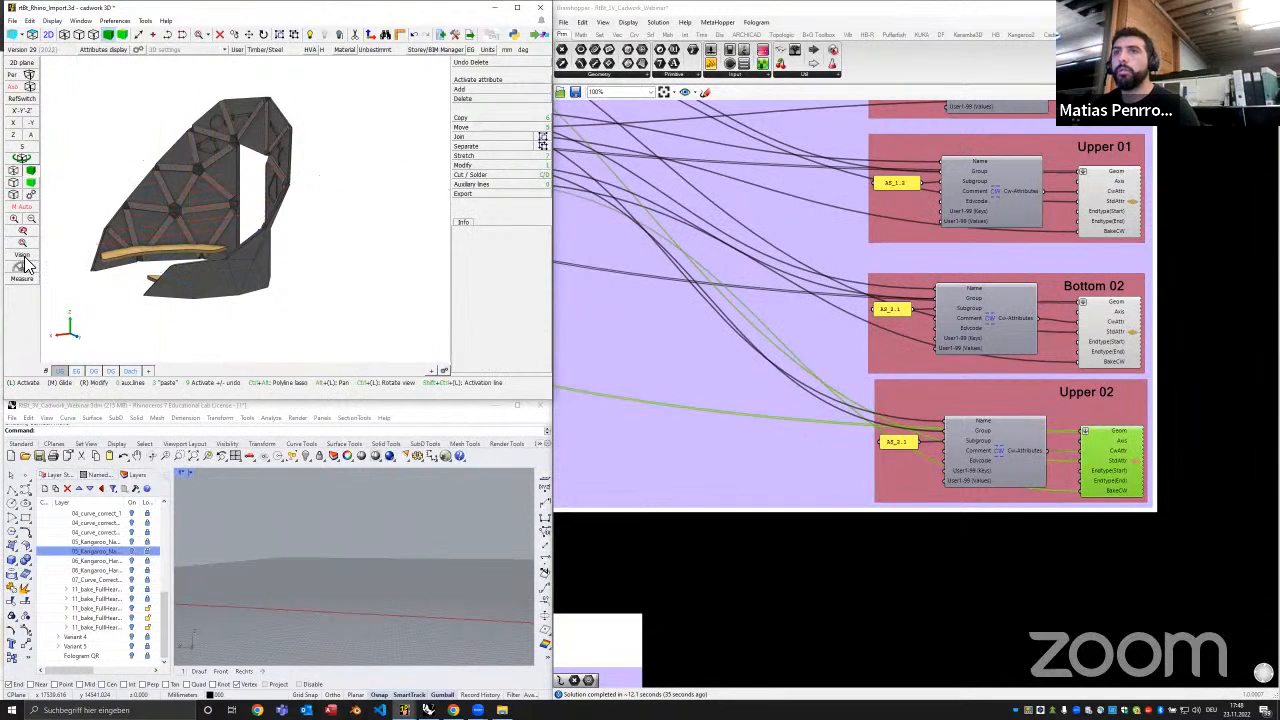
click(24, 265)
click(488, 265)
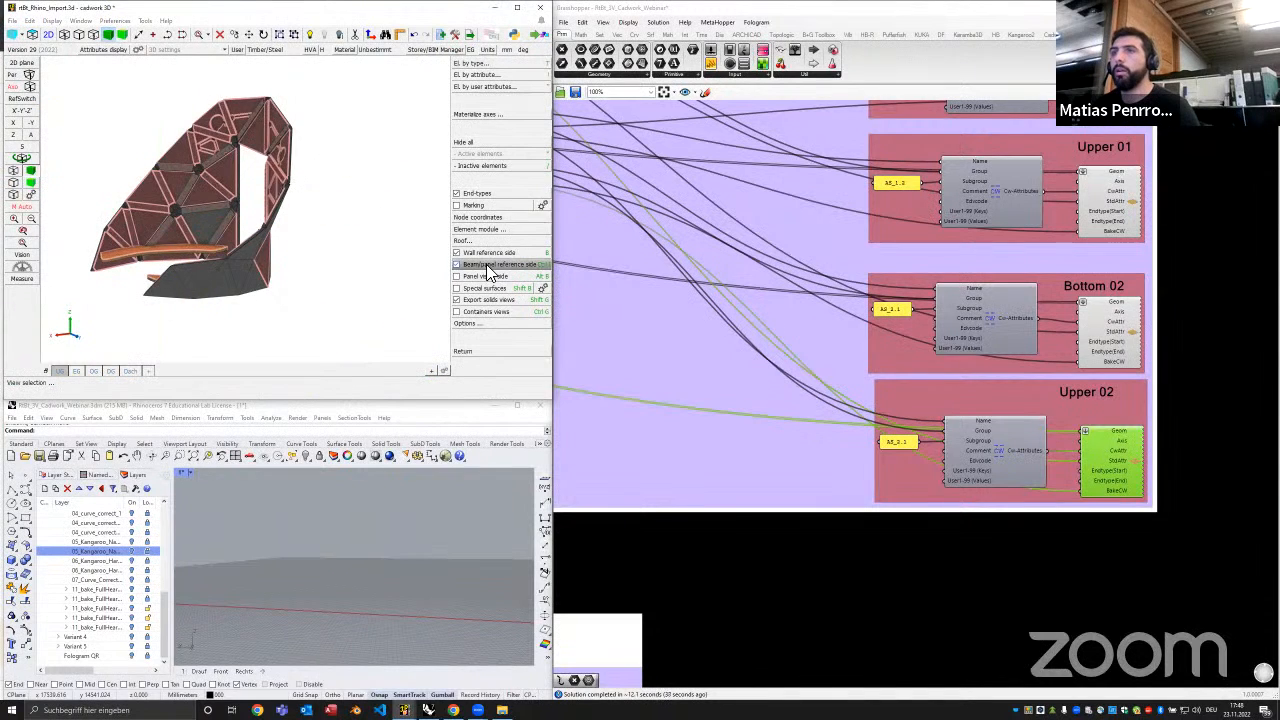
Inspect the marked reference sides of the plates and battens inside and outside the prototype in cadwork
ctrl+drag(340, 281, 258, 232)
scroll(324, 101, up, 10)
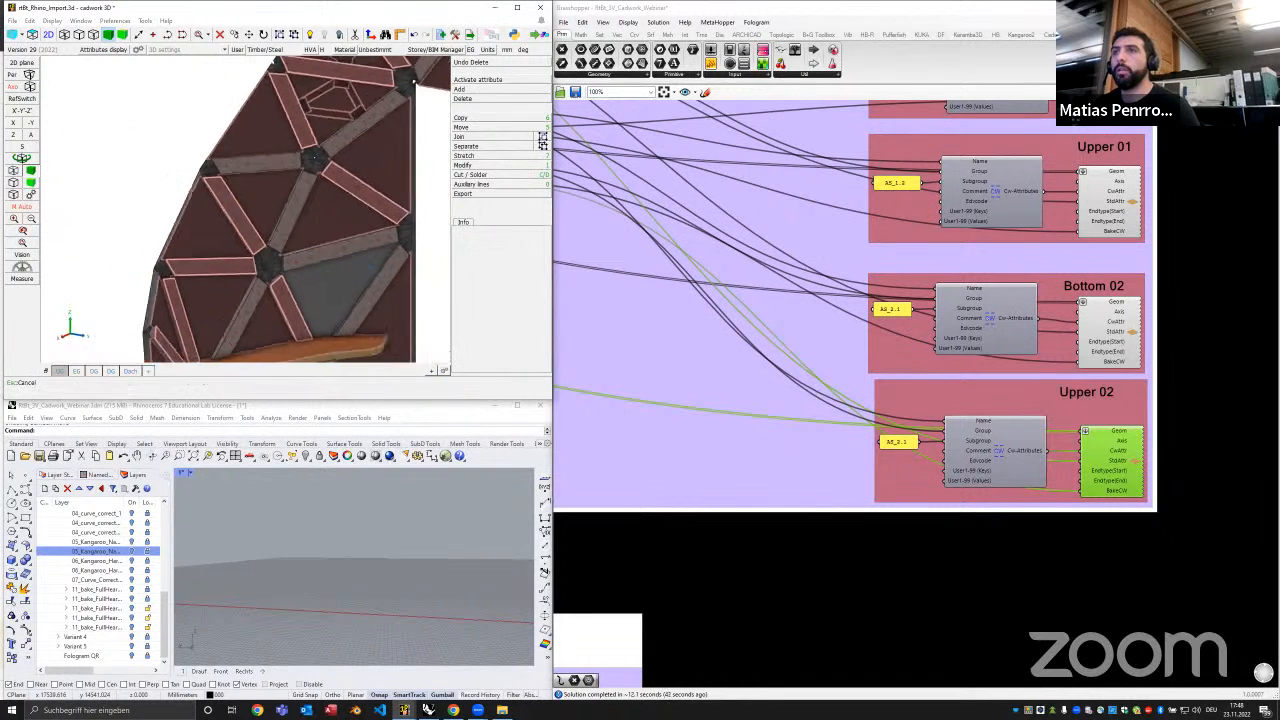
scroll(324, 101, down, 10)
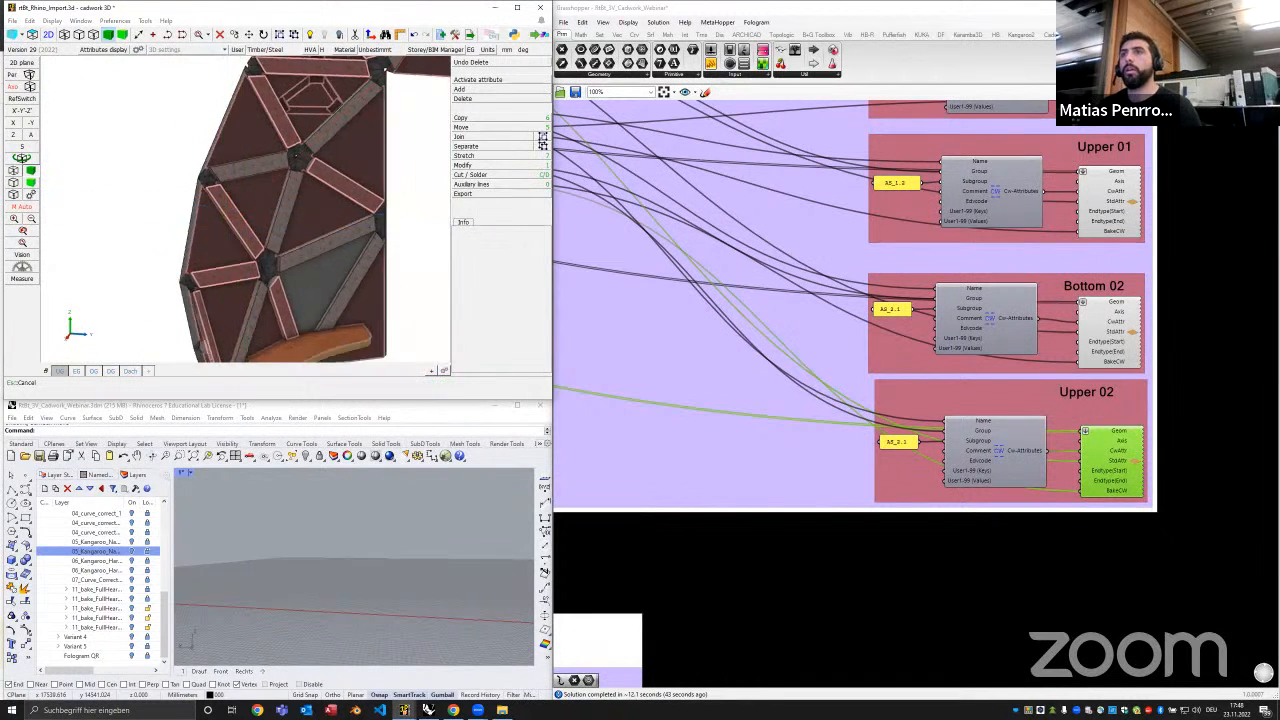
ctrl+drag(324, 101, 236, 214)
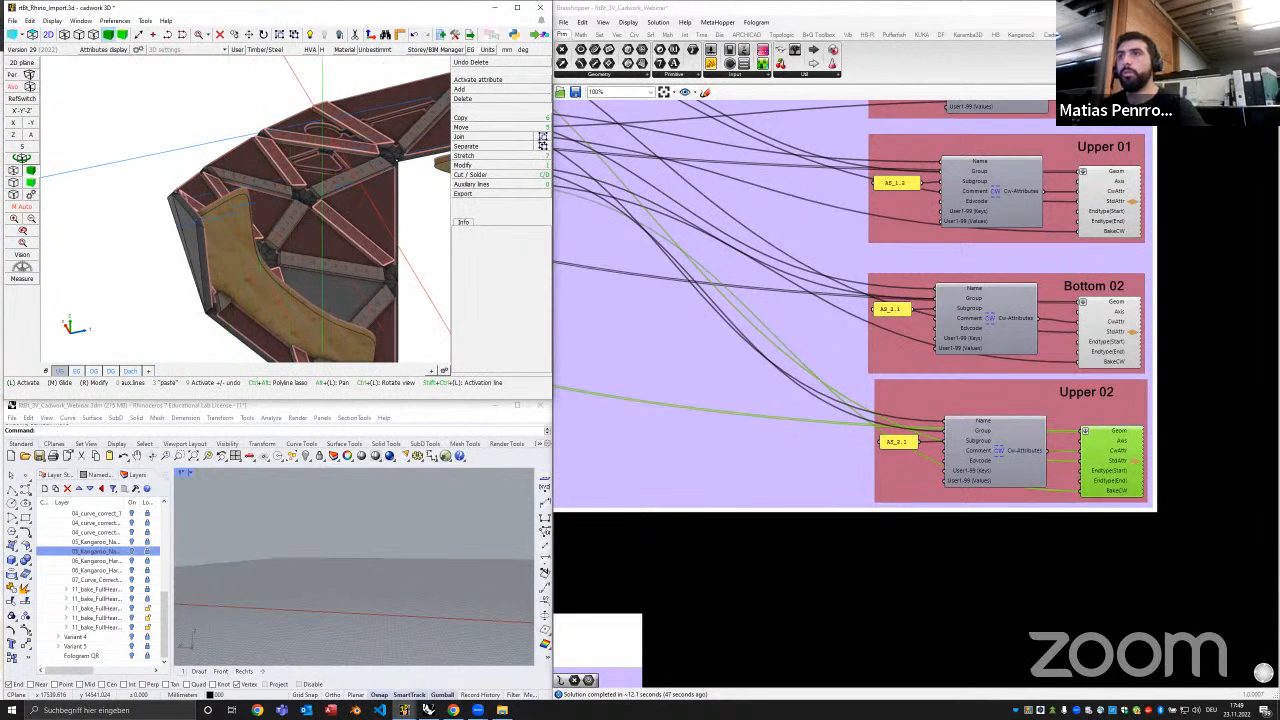
ctrl+drag(299, 148, 250, 210)
scroll(257, 233, down, 8)
scroll(250, 210, up, 5)
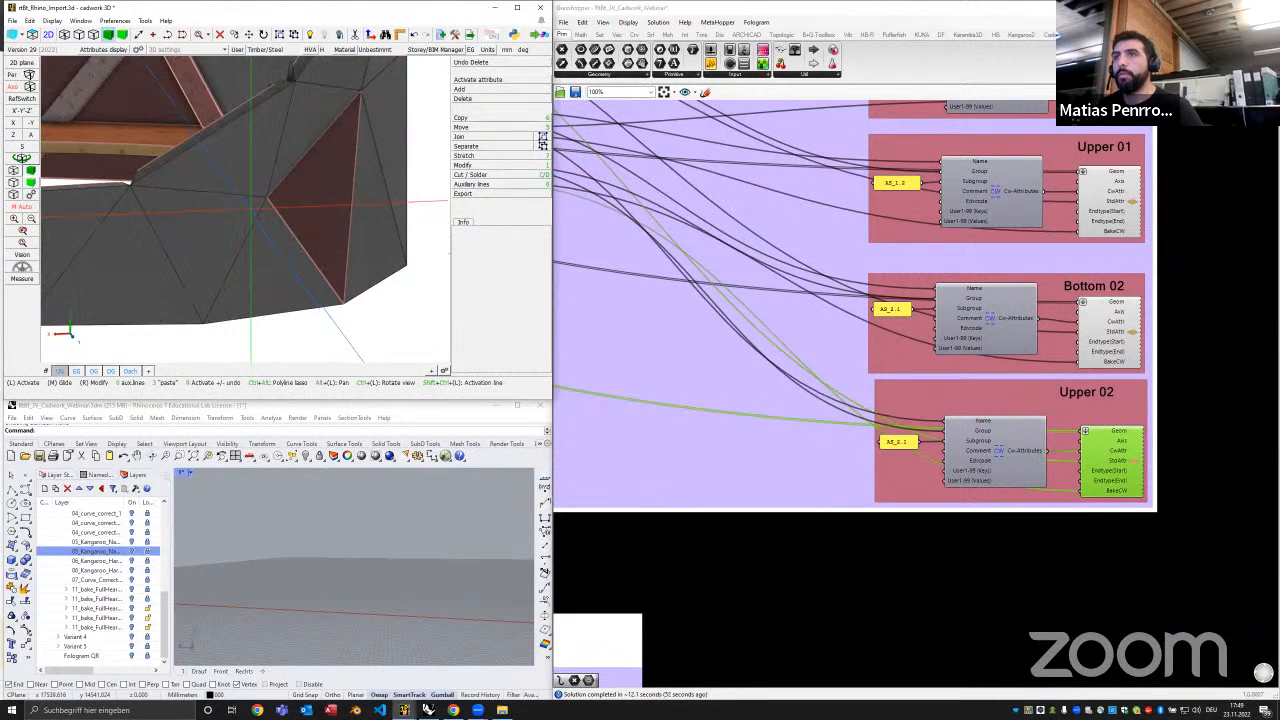
Bake the Bottom 01 assembly group's panels from Grasshopper to cadwork and move the baked plates by an offset
scroll(1026, 258, down, 3)
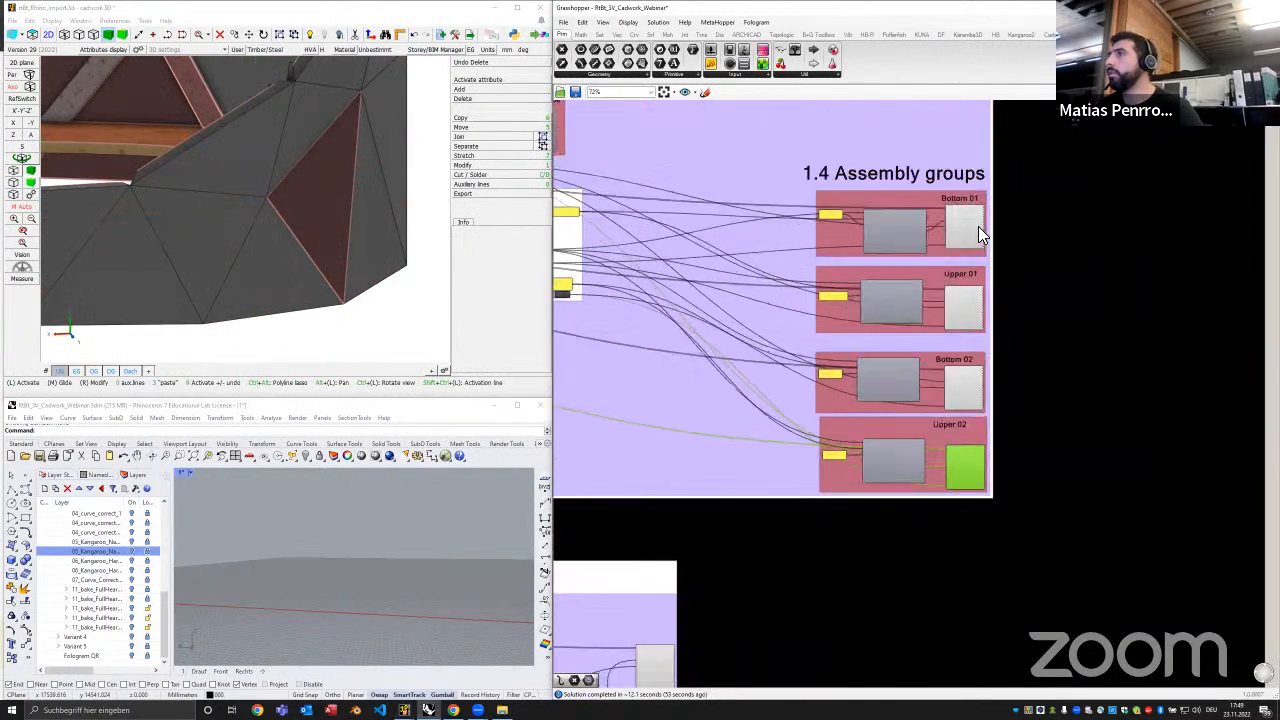
scroll(978, 228, up, 3)
right_click(979, 226)
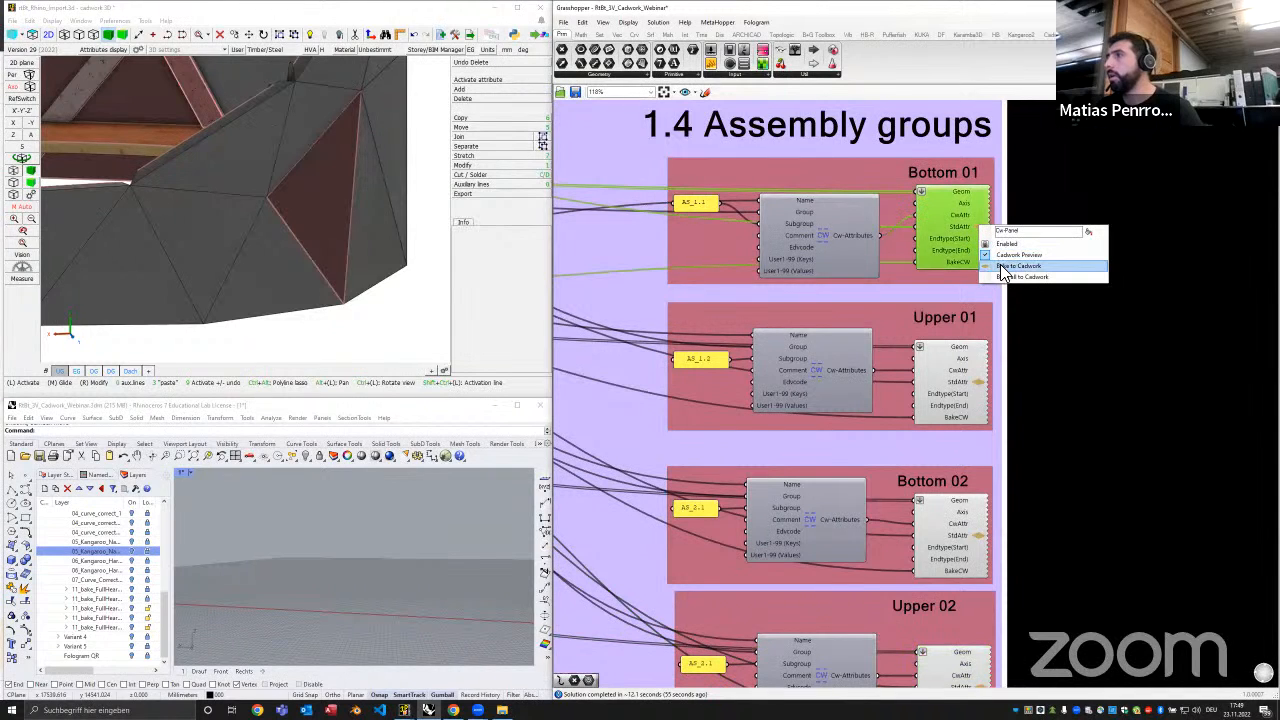
click(1004, 265)
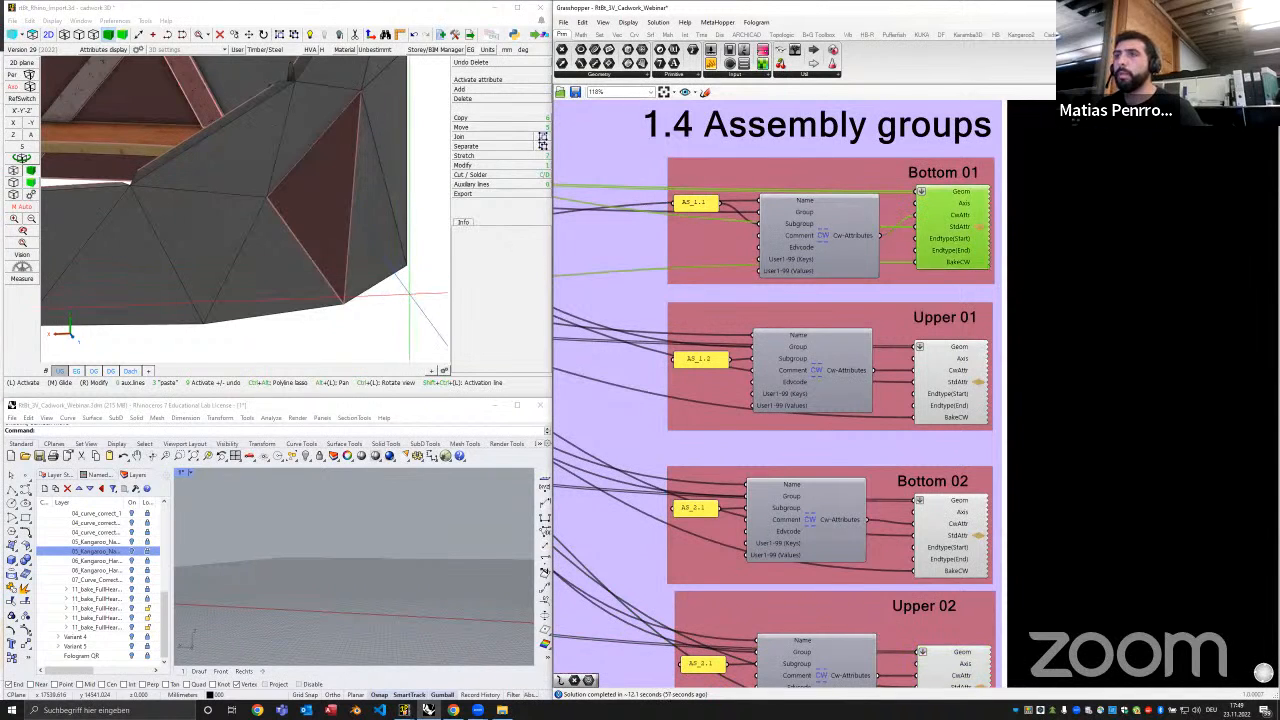
key(ctrl+v)
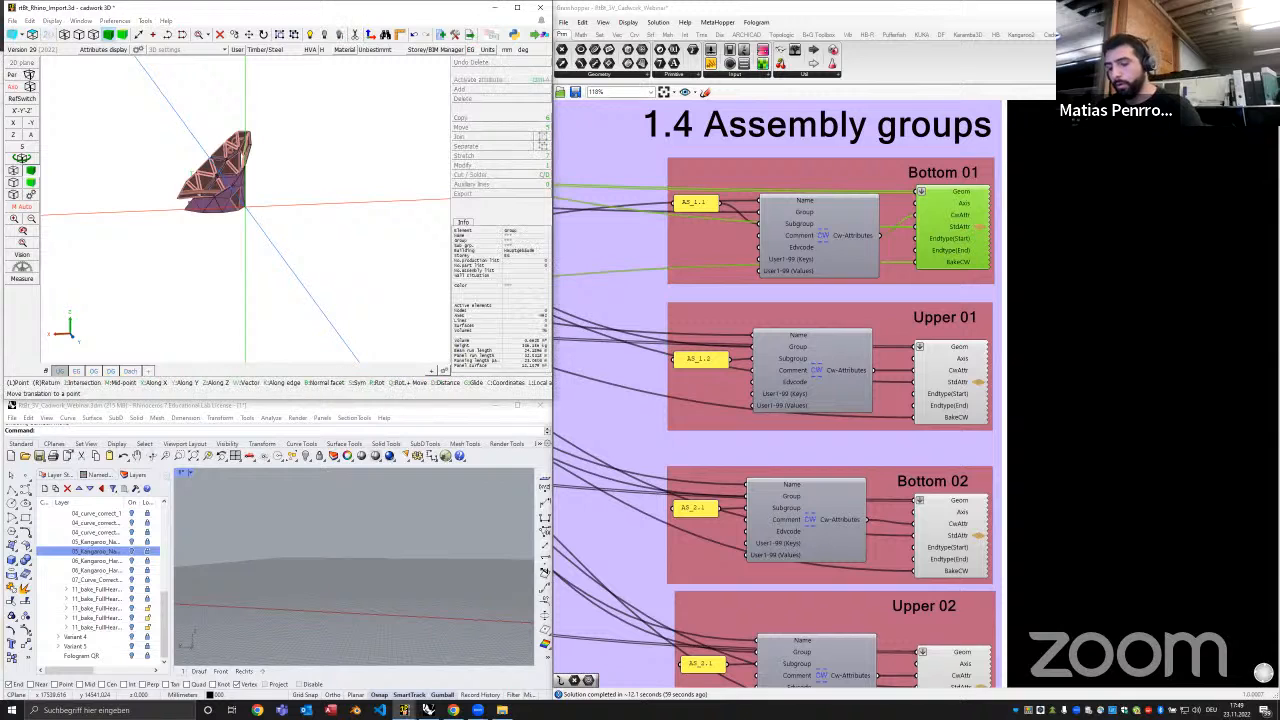
click(242, 212)
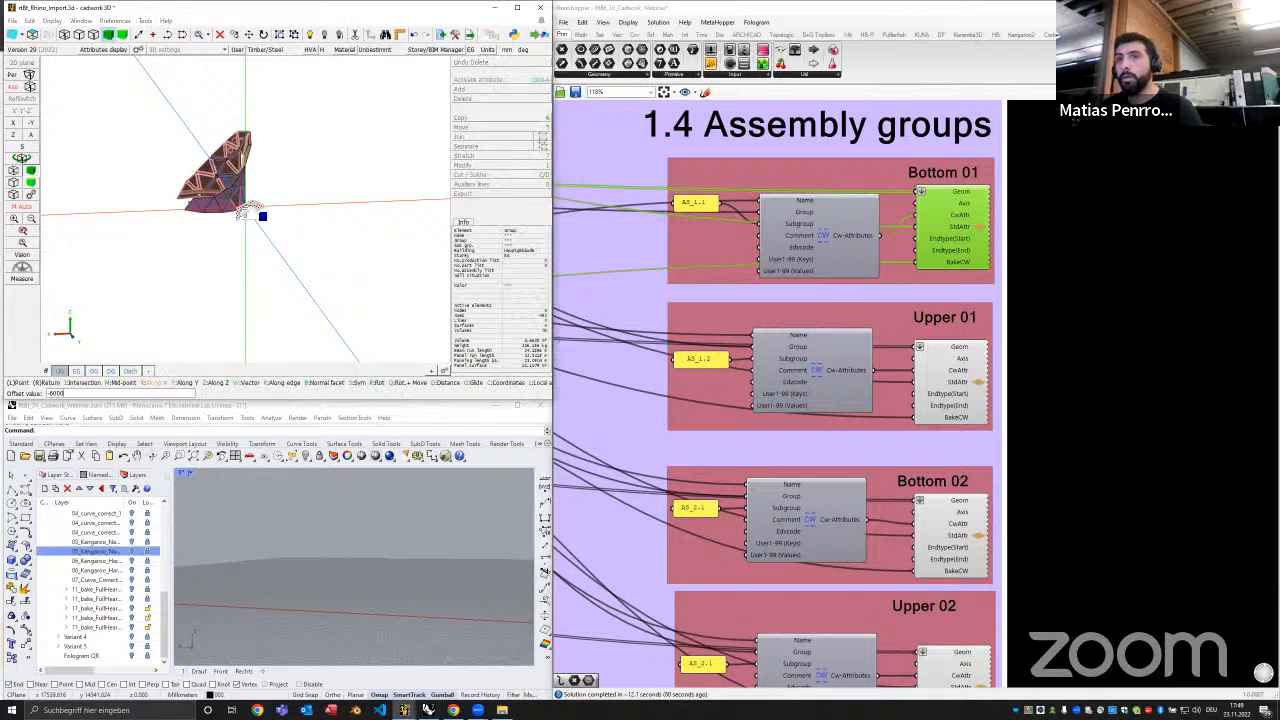
key(Return)
Select the triangular plate with the marked reference side in cadwork and open its attributes for modification
scroll(245, 210, up, 5)
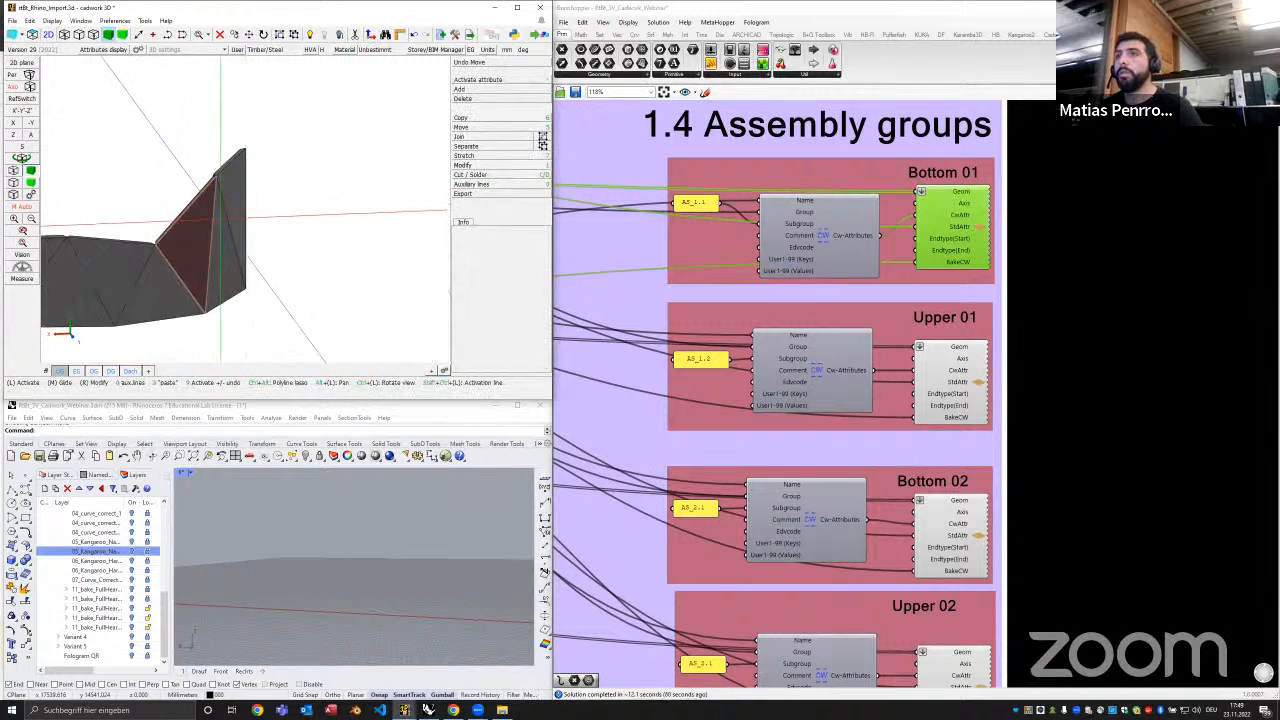
click(195, 224)
click(462, 165)
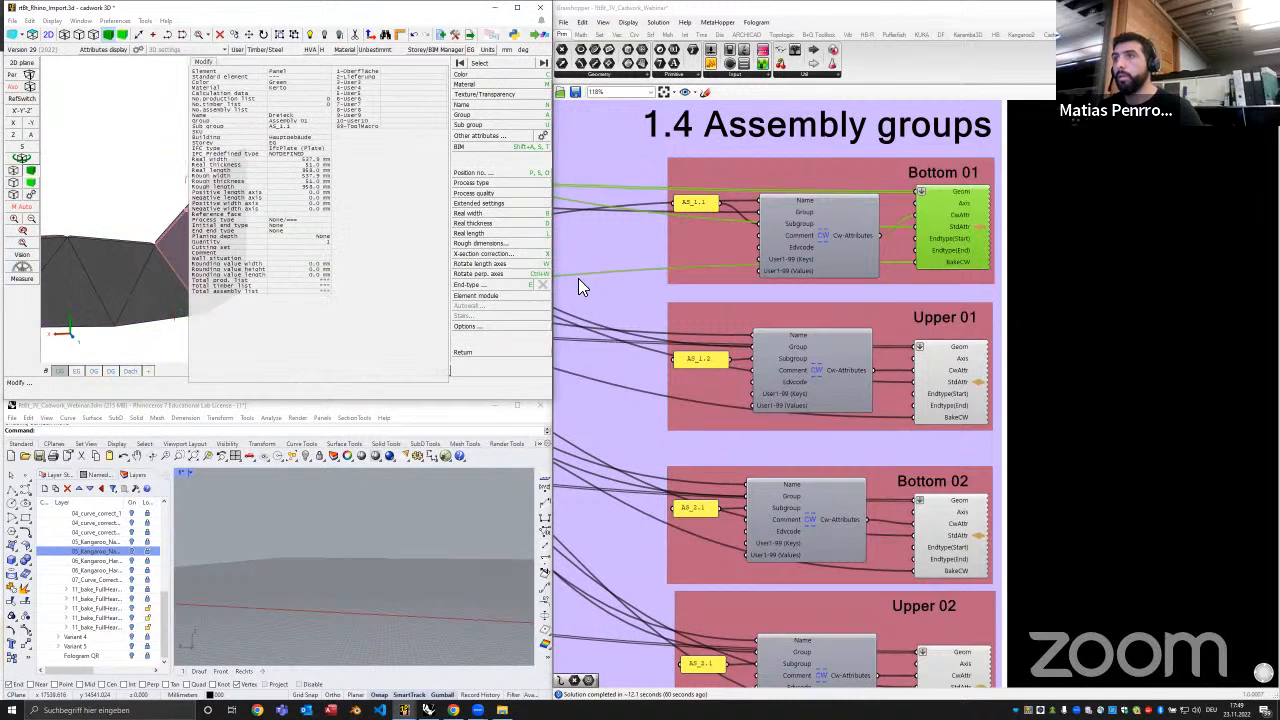
Rotate the activated plate's perpendicular axes by 180 deg in cadwork to flip its reference side
click(498, 273)
click(498, 67)
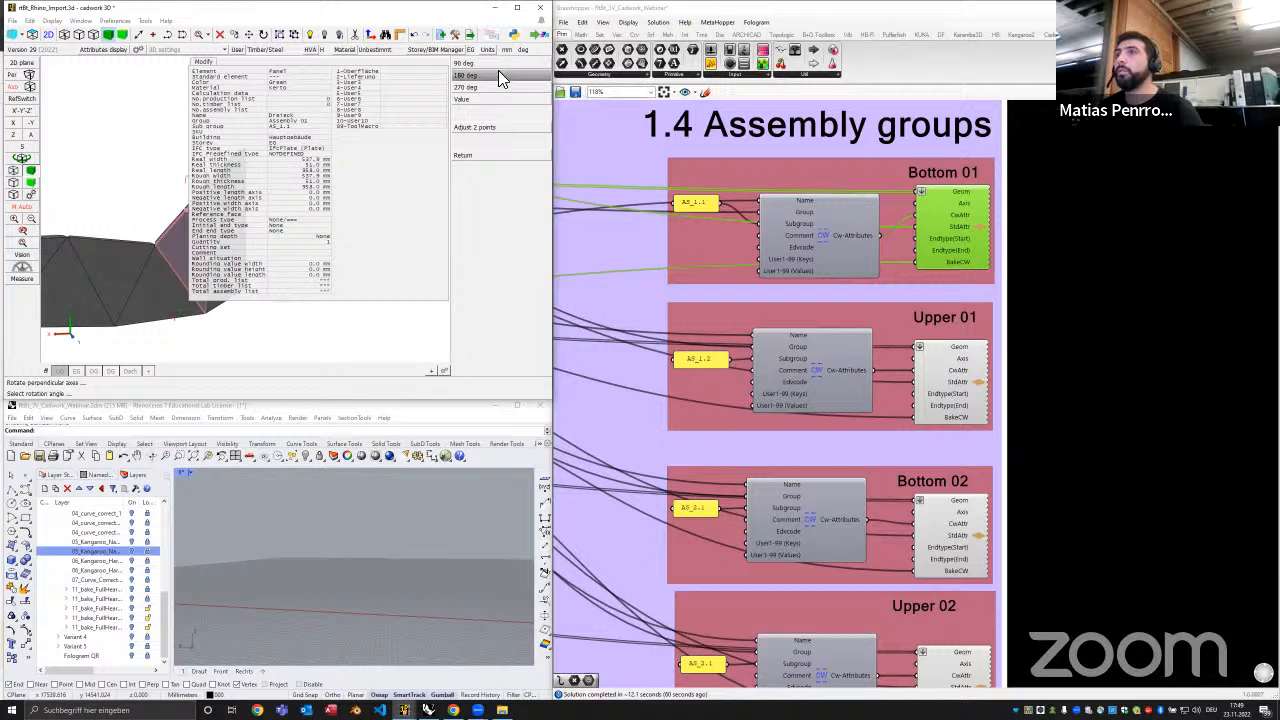
key(Escape)
key(Escape)
key(Escape)
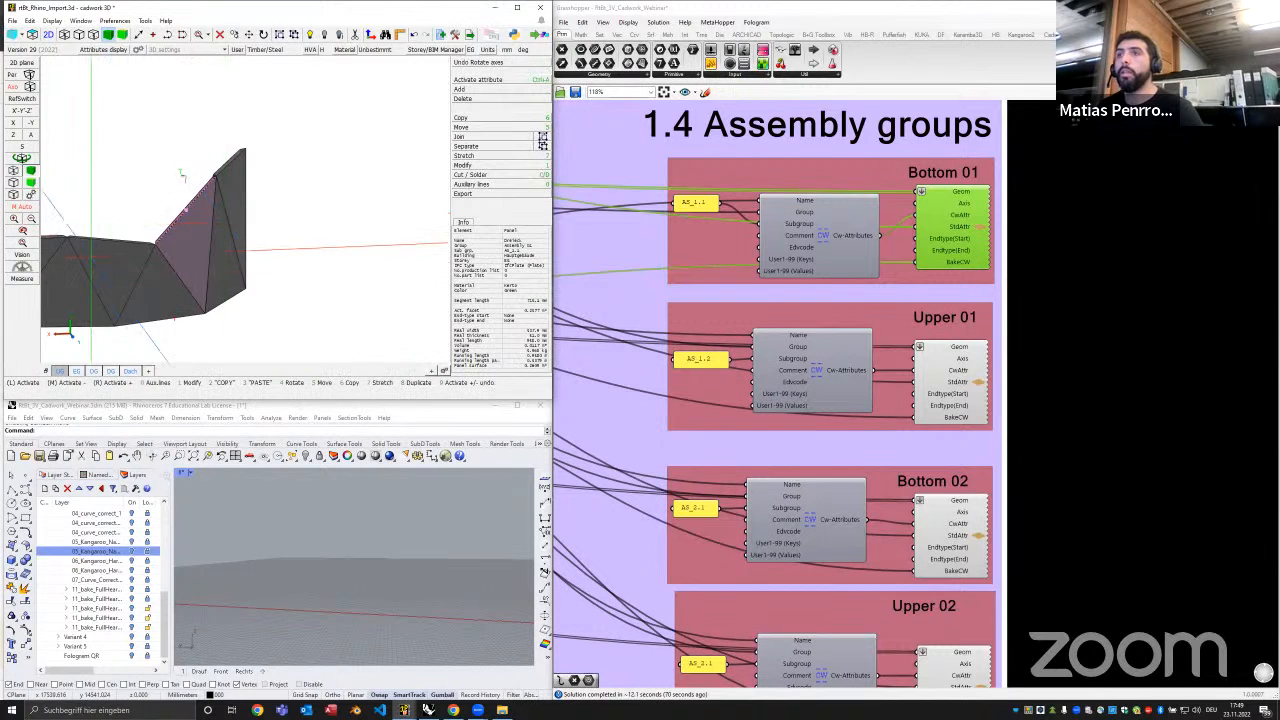
middle_drag(205, 250, 255, 235)
scroll(246, 210, down, 6)
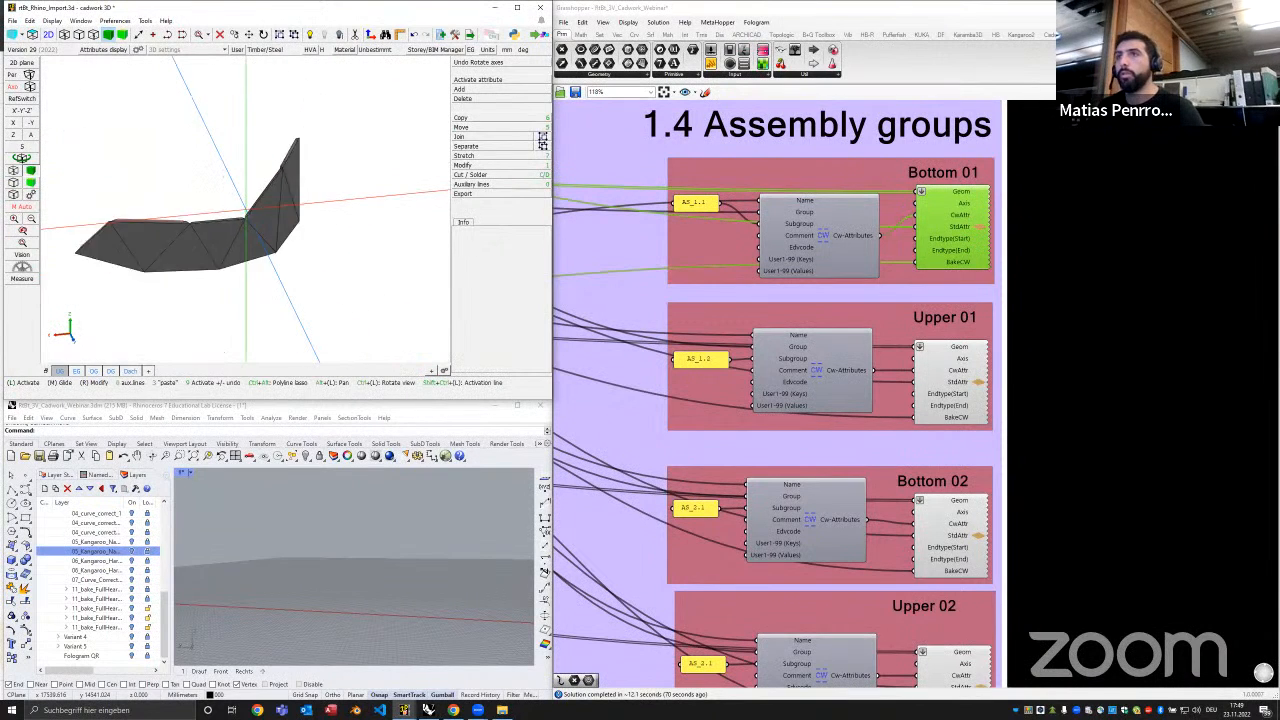
Delete the baked Bottom 01 plates in cadwork and toggle the Cadwork Preview of the Bottom 01 panel component in Grasshopper
click(232, 208)
key(Delete)
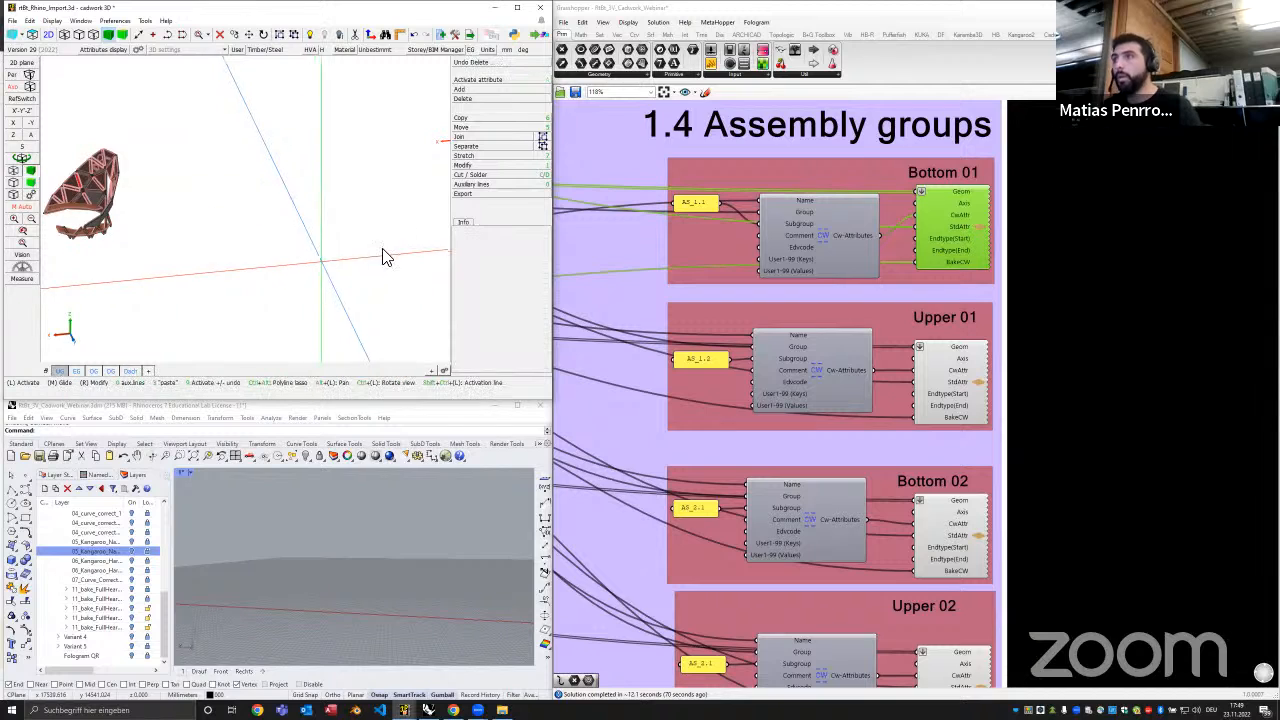
scroll(985, 228, up, 3)
right_click(978, 228)
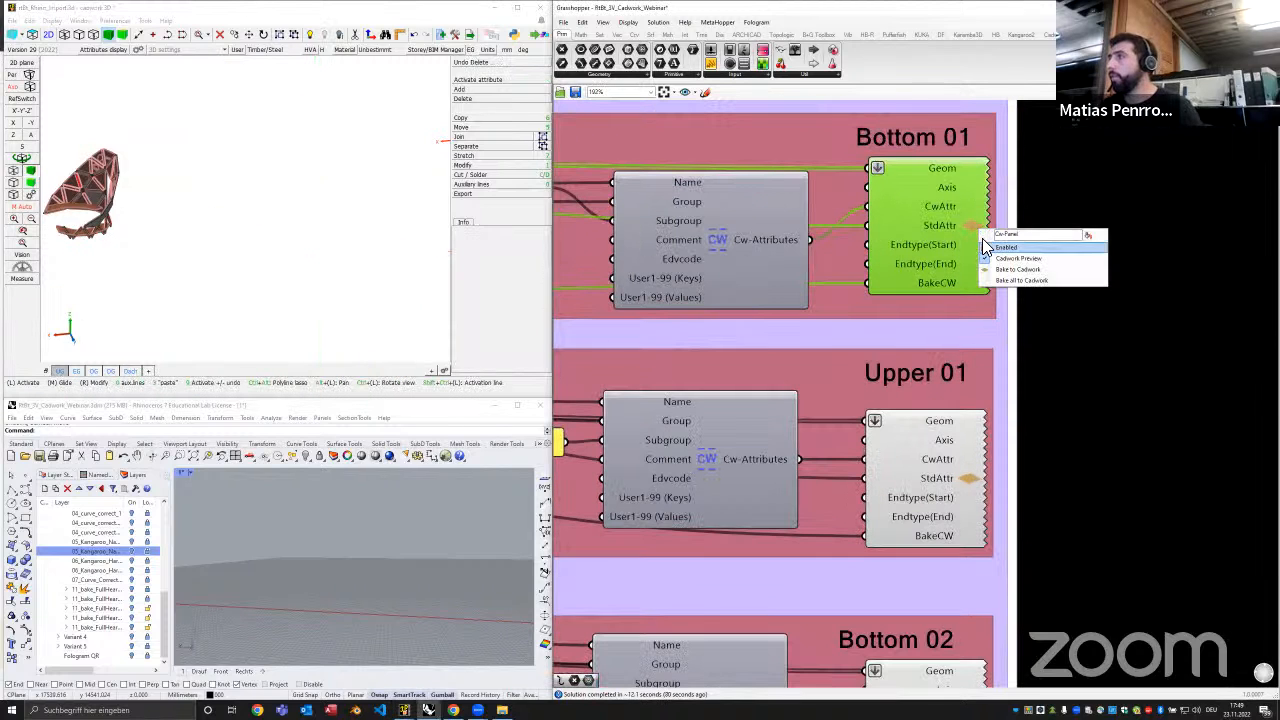
click(1000, 260)
right_click(967, 235)
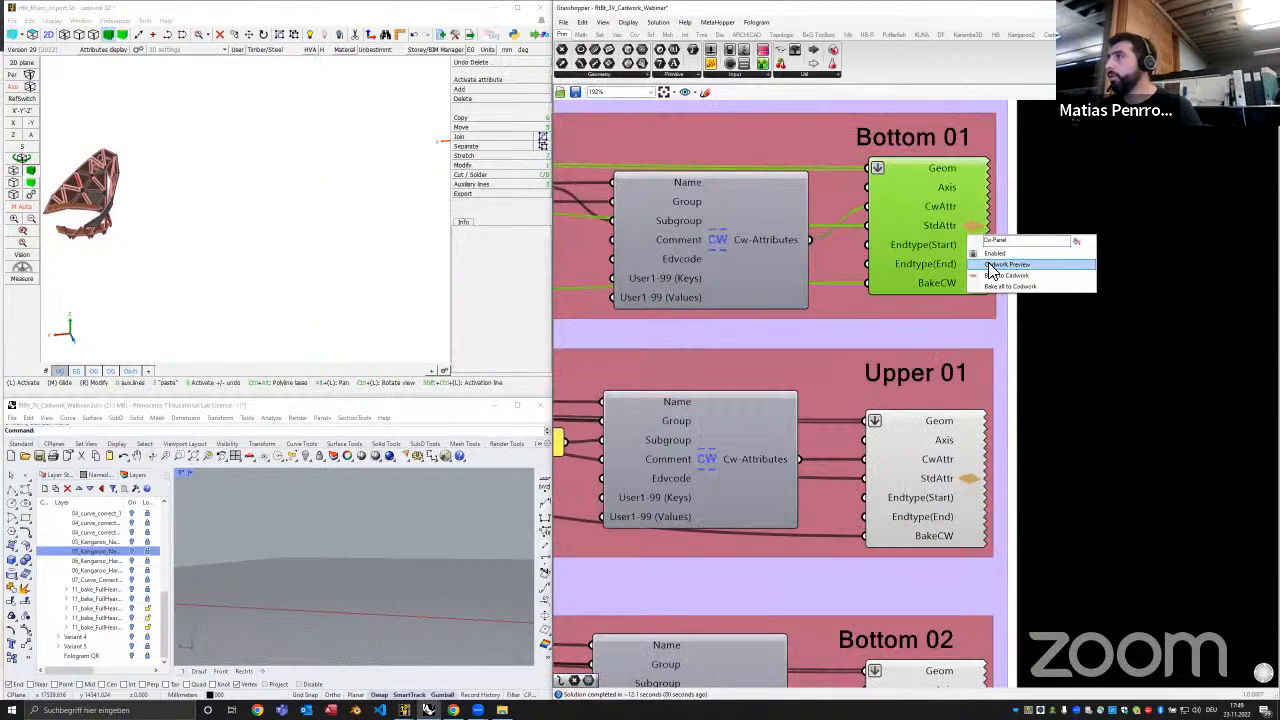
click(993, 265)
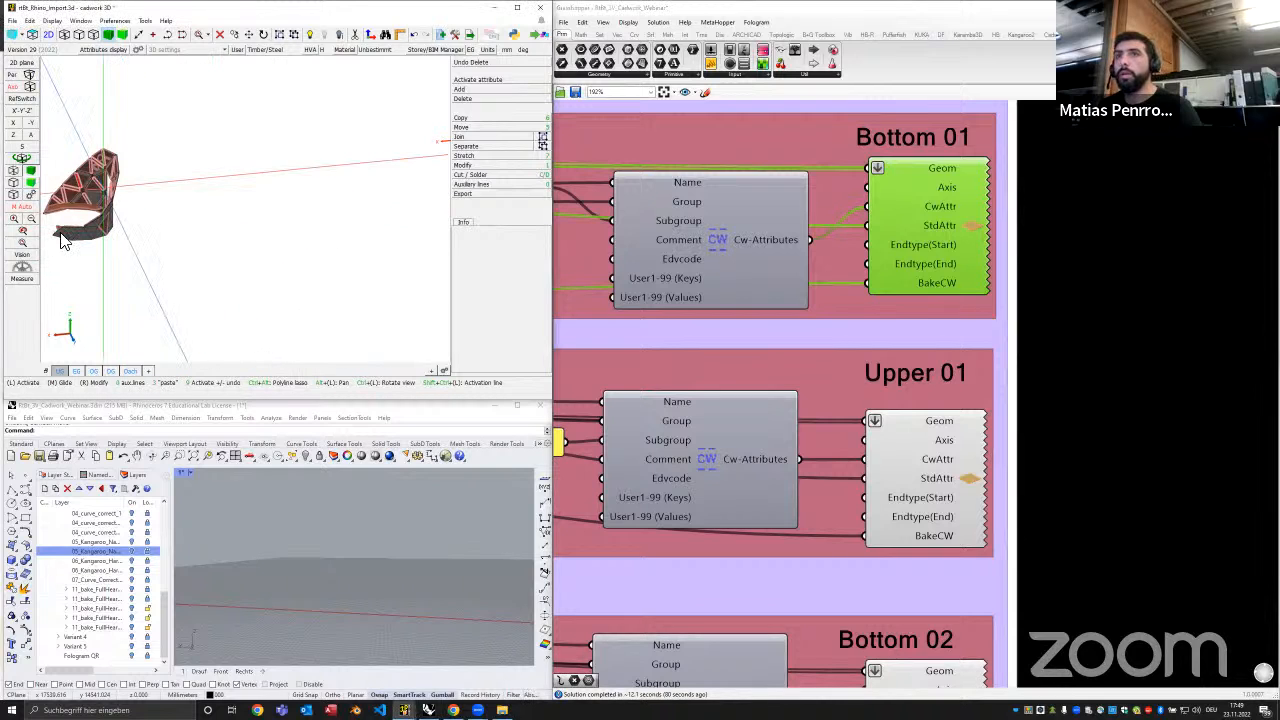
Turn off the display of the wall reference side and the beam/panel reference side in cadwork
click(24, 260)
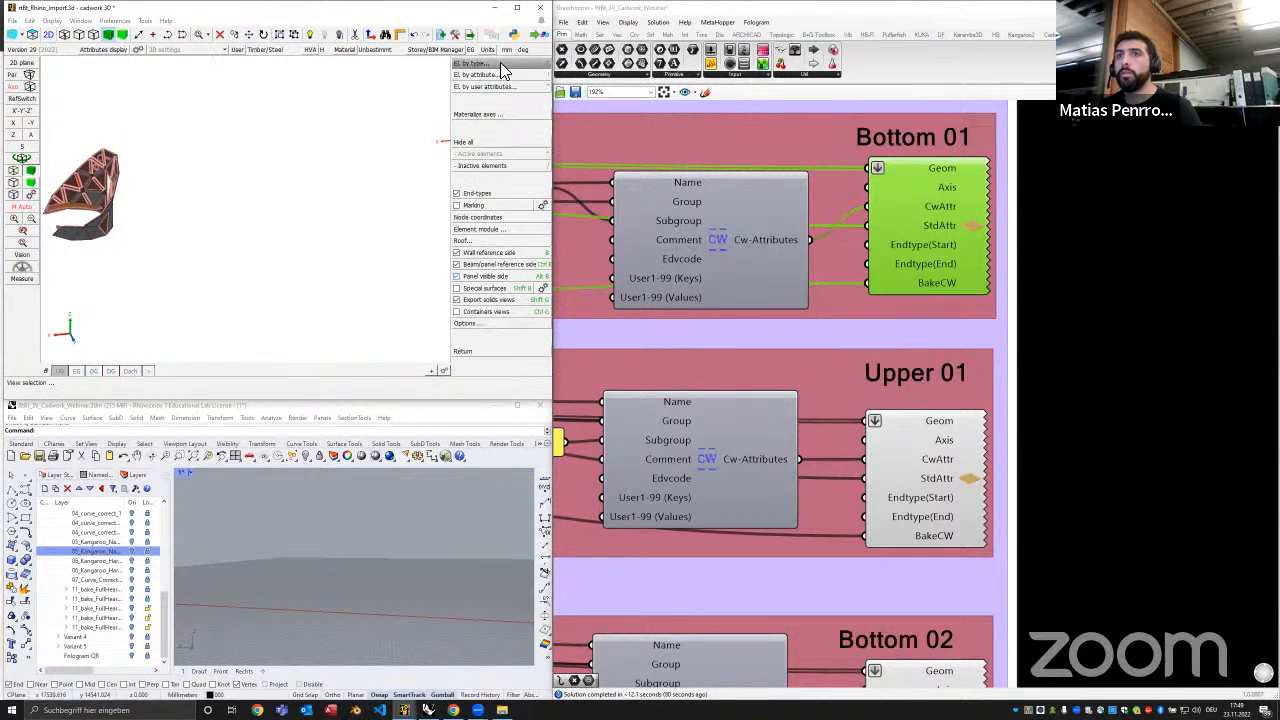
click(488, 277)
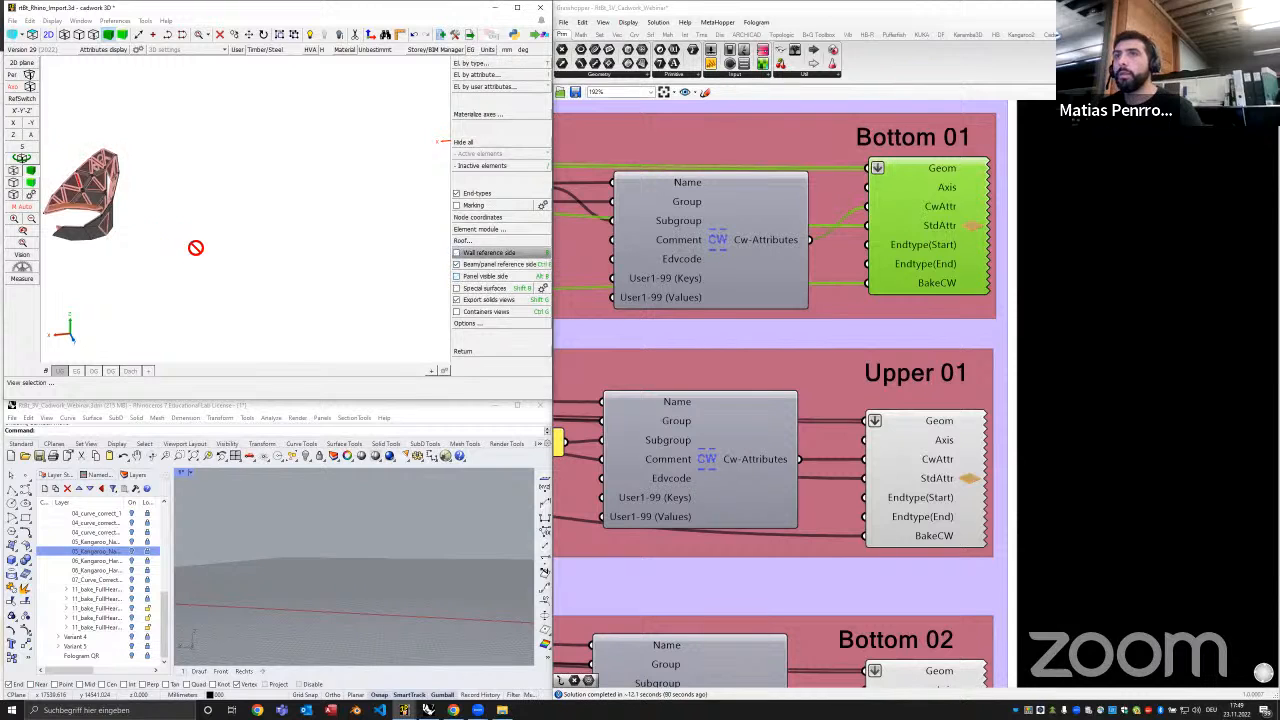
click(456, 265)
right_click(212, 268)
scroll(85, 200, up, 3)
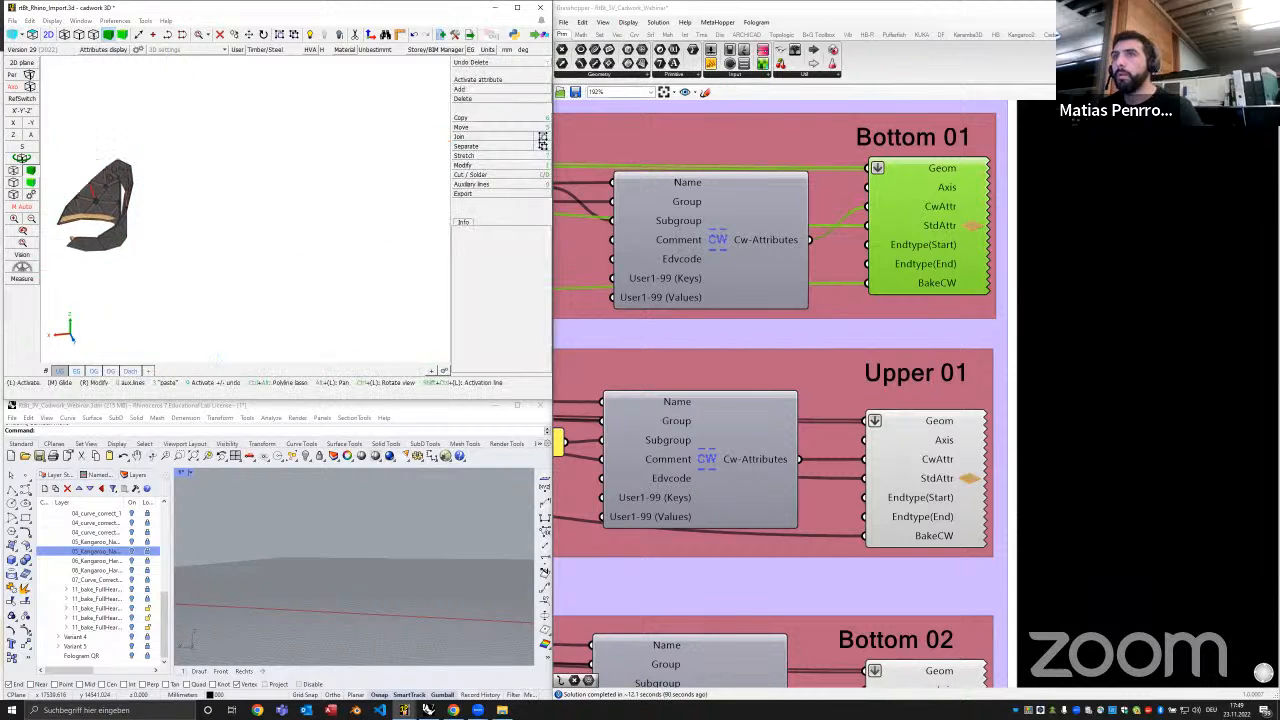
Examine the battens on the inside of the prototype and the dowels in them up close in cadwork
middle_drag(90, 200, 260, 230)
scroll(300, 220, up, 2)
scroll(300, 220, up, 4)
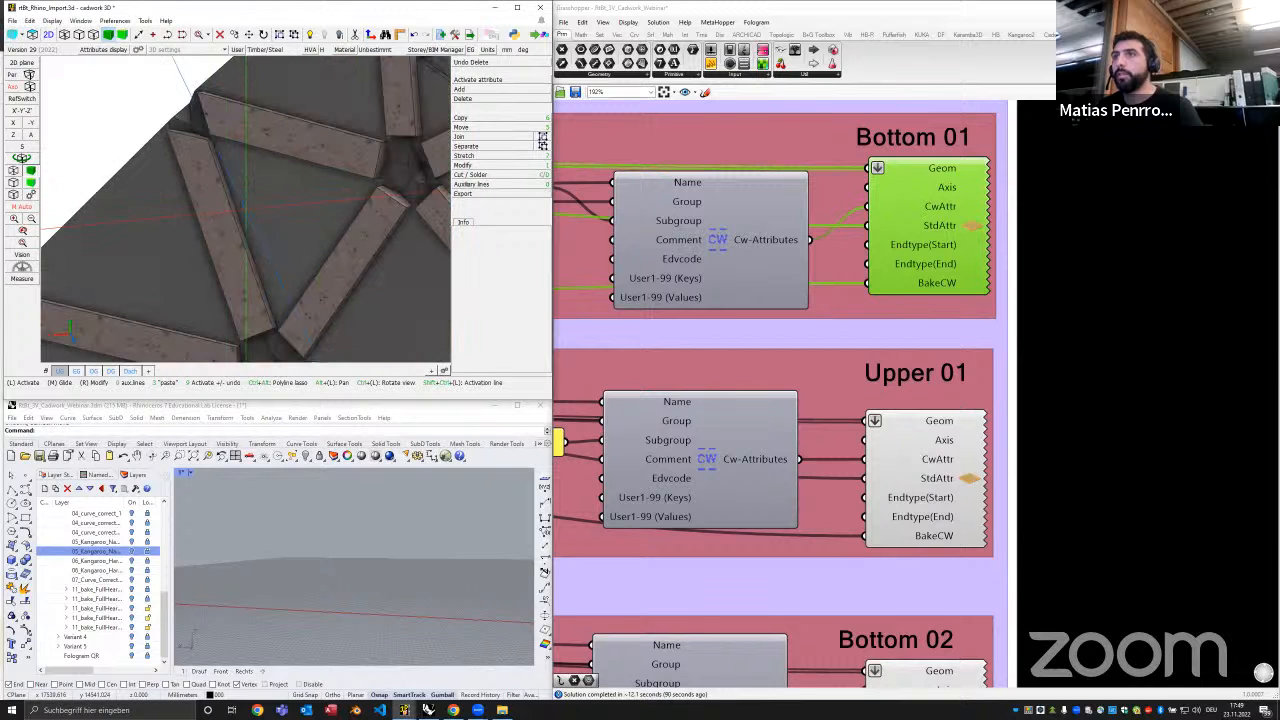
scroll(190, 150, up, 4)
ctrl+drag(245, 190, 253, 224)
scroll(252, 208, up, 3)
Set the dowel Diameter in the individual diameter group of Grasshopper's Drilling Axis section to 6.0
scroll(800, 474, down, 8)
right_drag(797, 580, 863, 271)
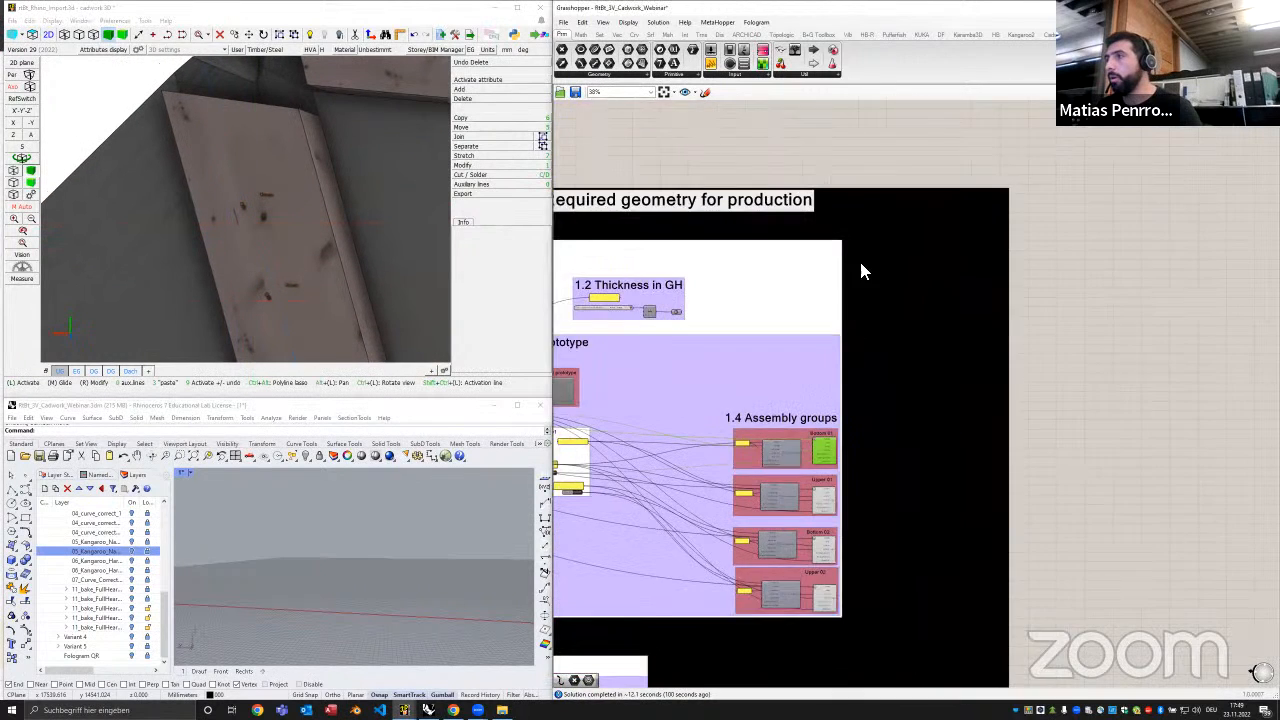
right_drag(779, 445, 894, 340)
right_drag(841, 431, 894, 194)
right_drag(876, 455, 887, 305)
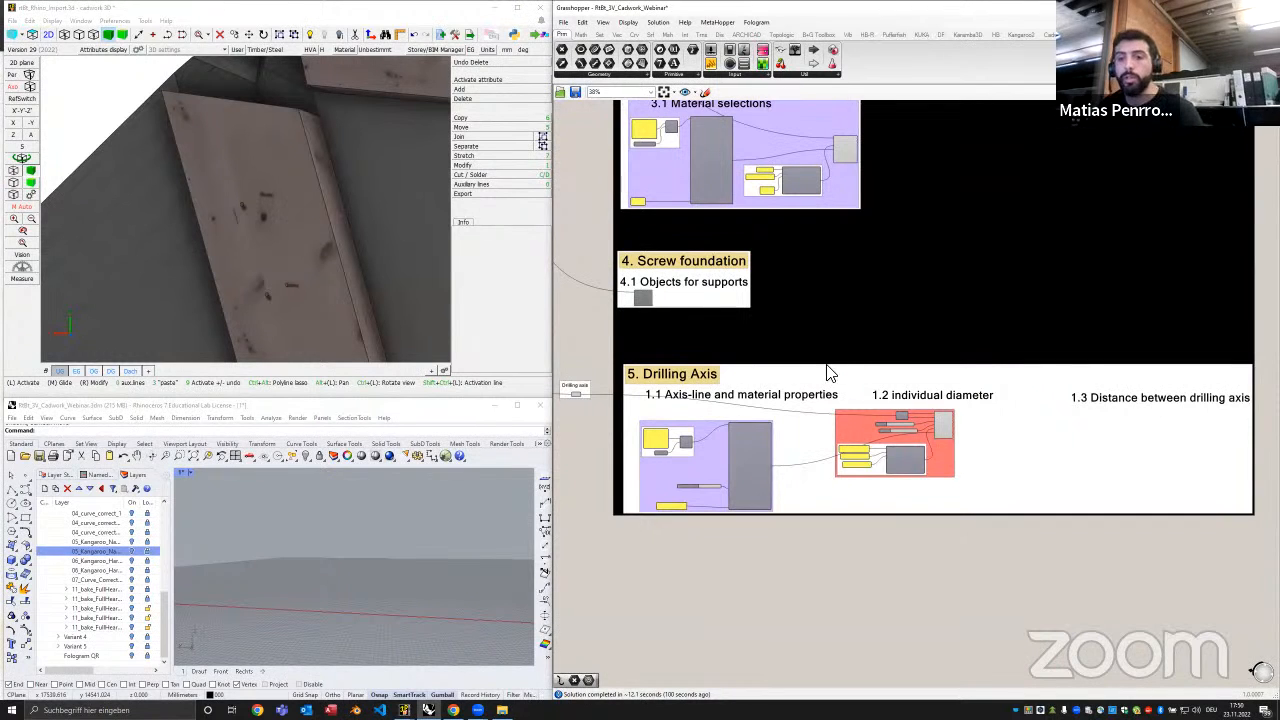
right_drag(842, 326, 845, 276)
scroll(704, 422, up, 3)
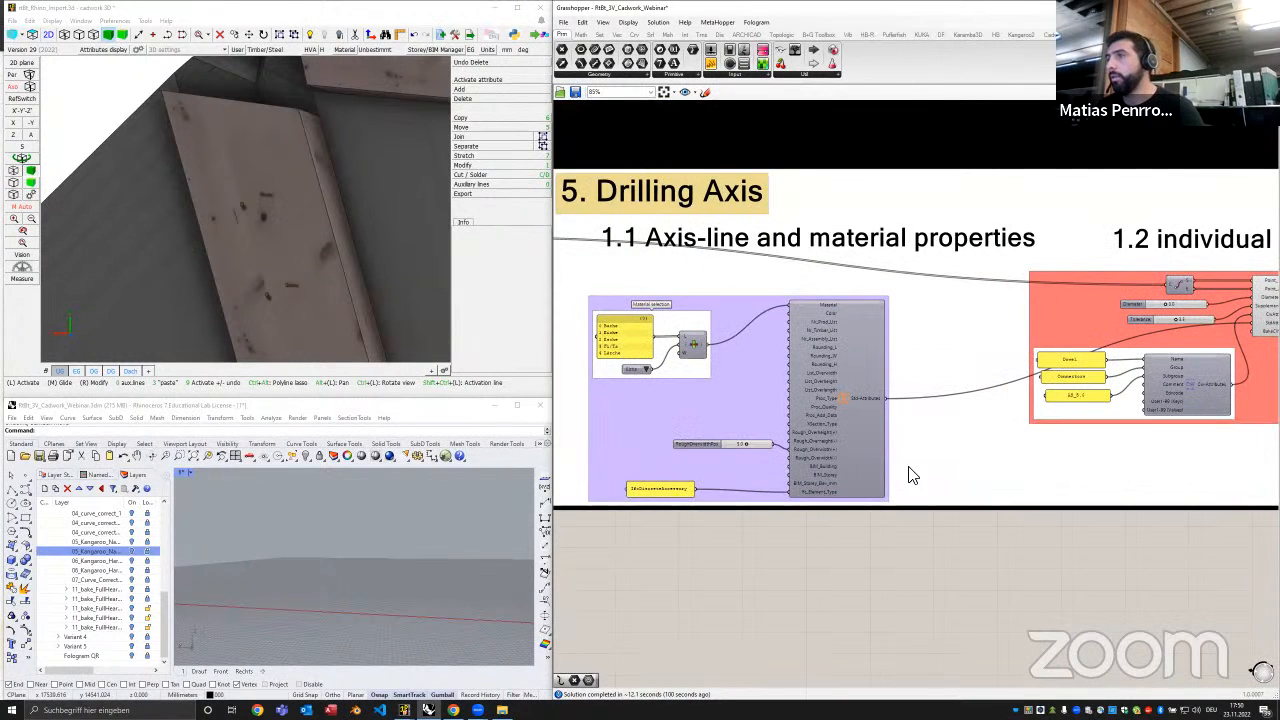
right_drag(908, 474, 618, 531)
scroll(894, 408, up, 4)
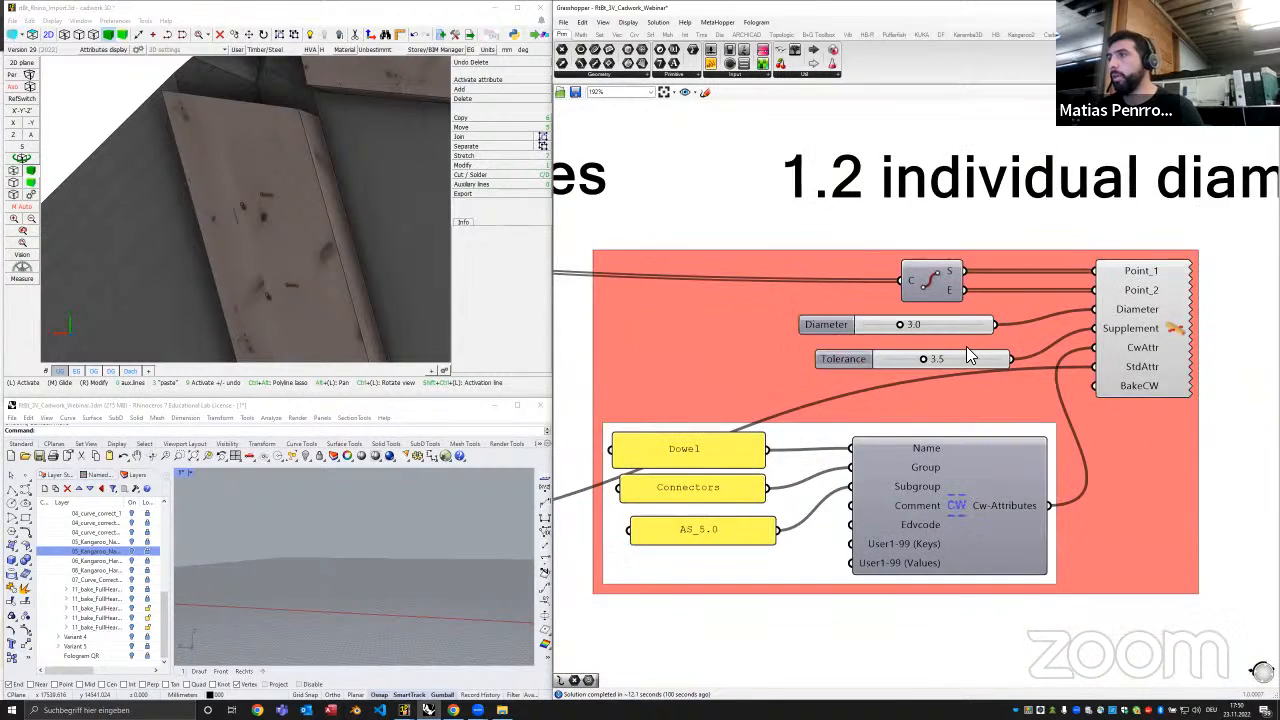
scroll(938, 334, up, 2)
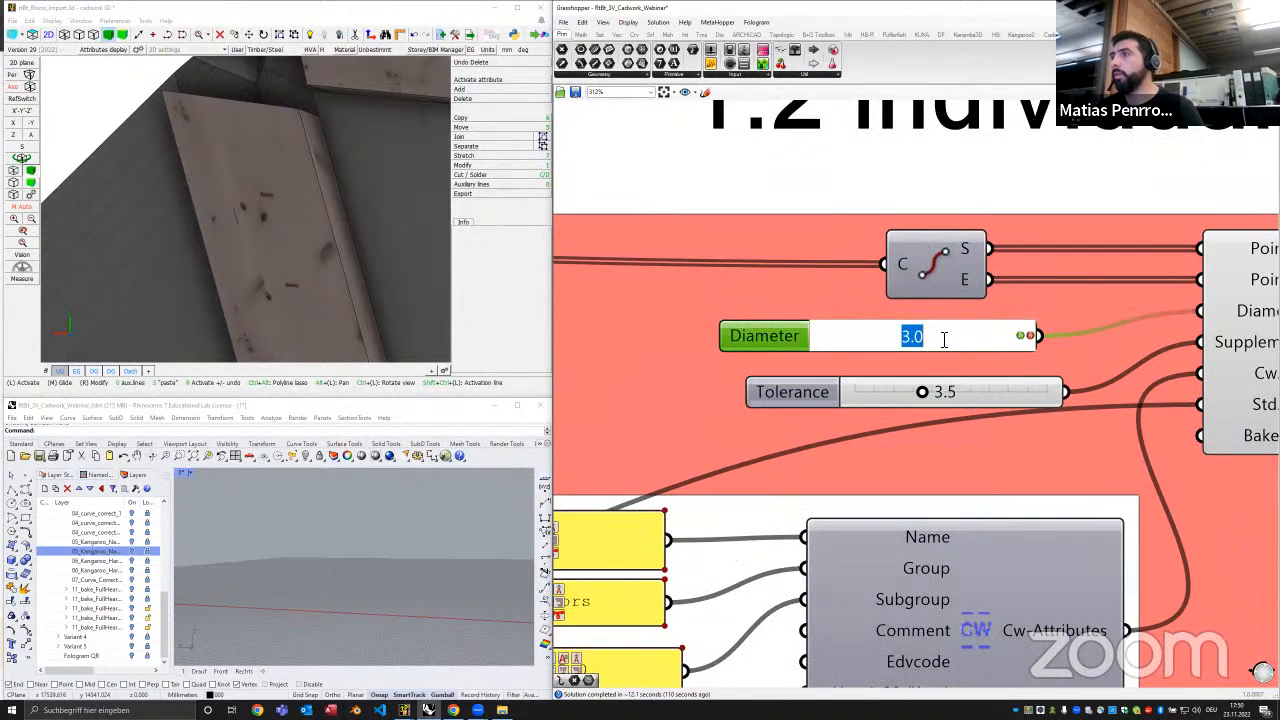
double_click(942, 337)
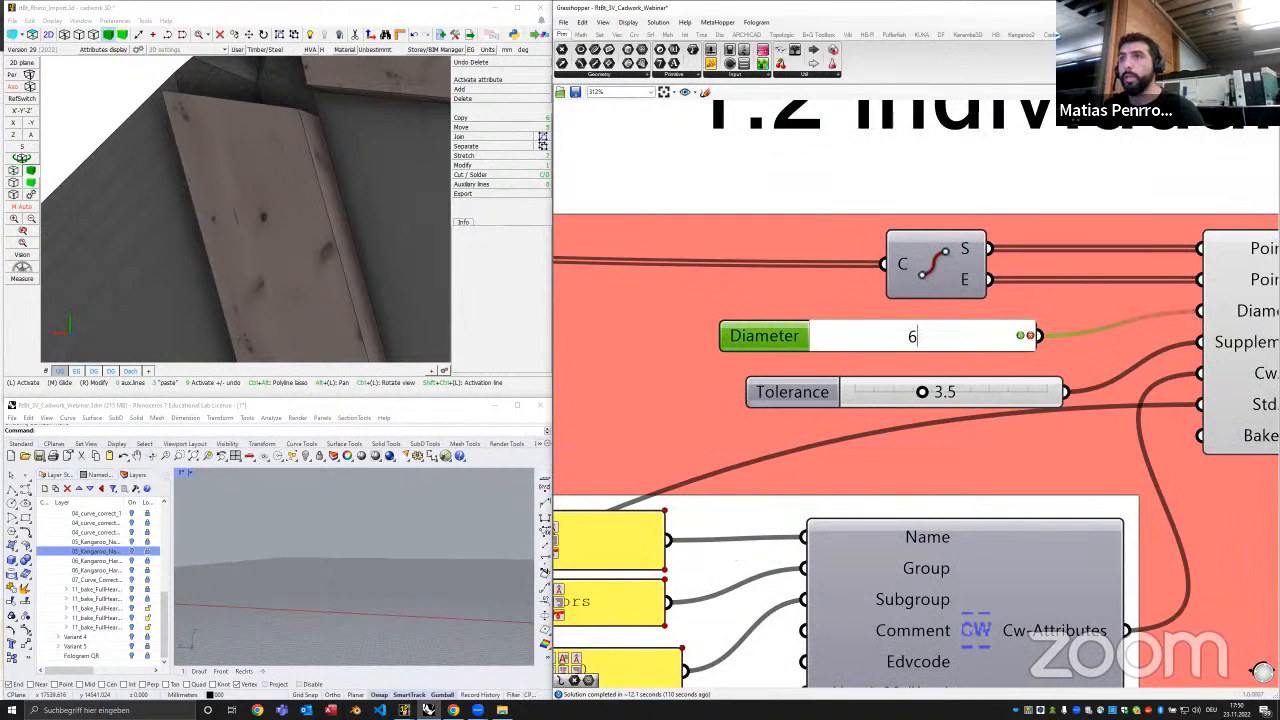
key(Return)
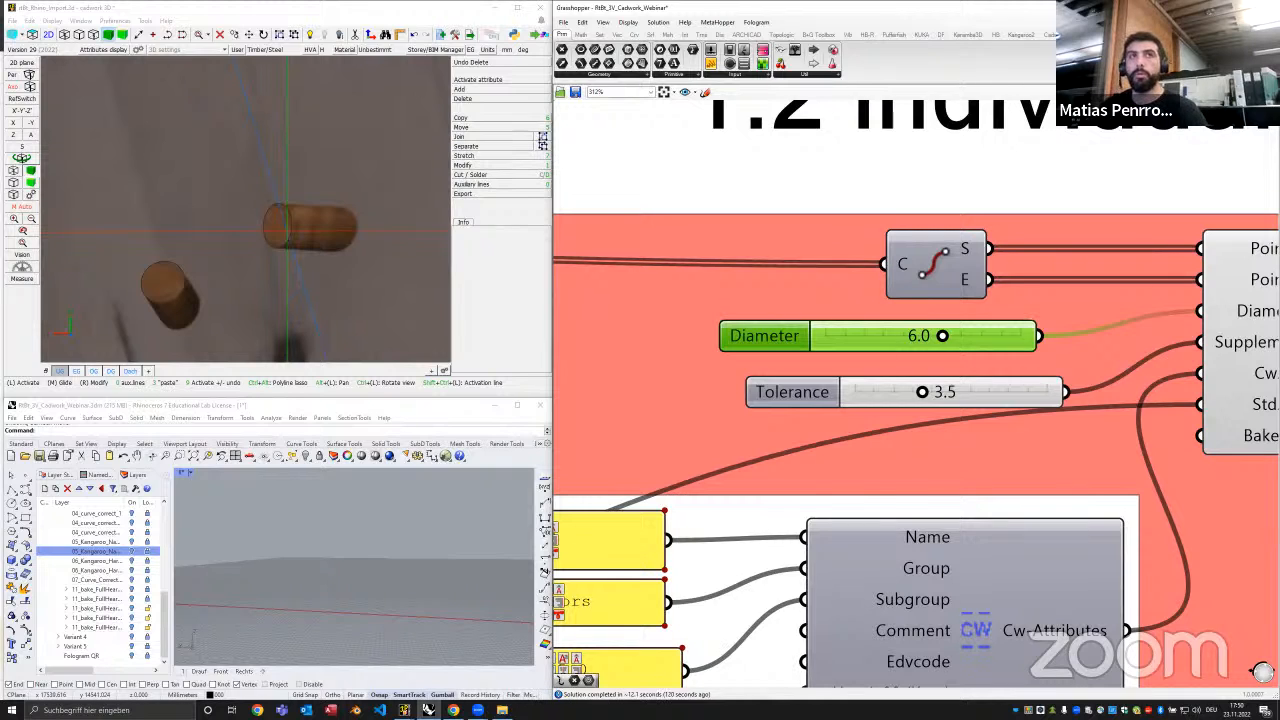
Review the resized dowels along the battens in cadwork and the drilling Tolerance input in Grasshopper
click(428, 709)
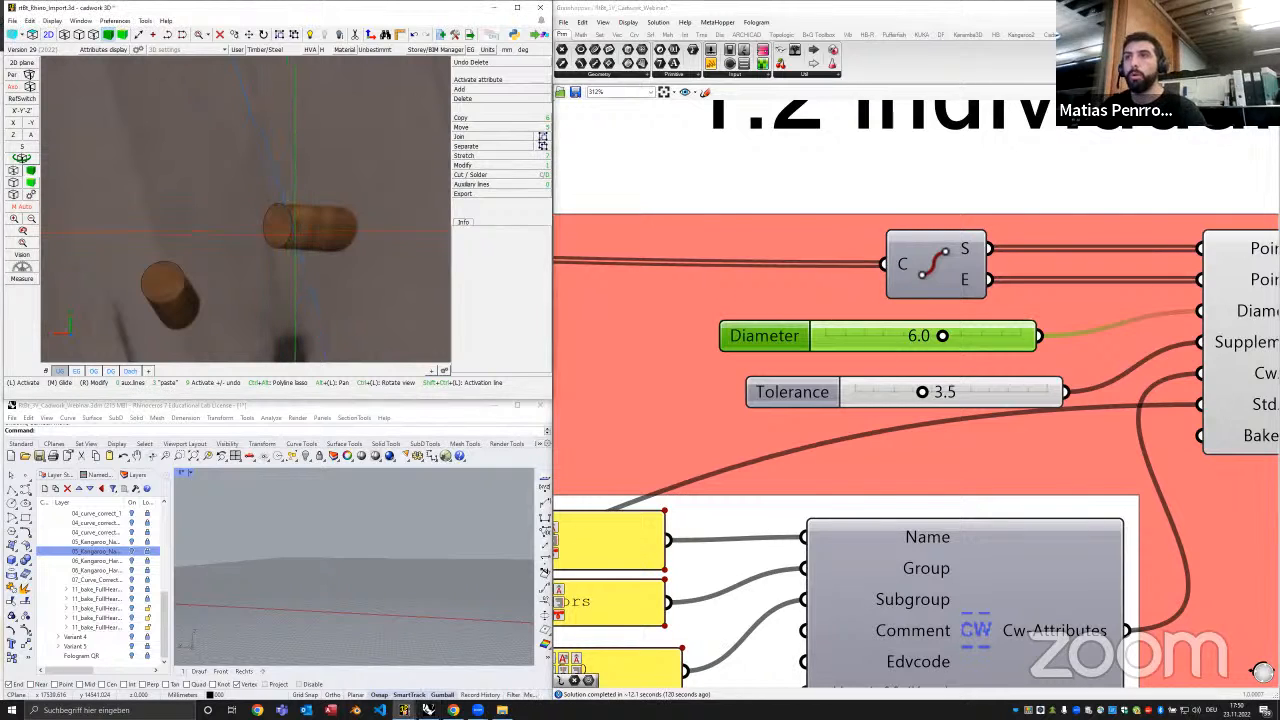
scroll(246, 210, down, 6)
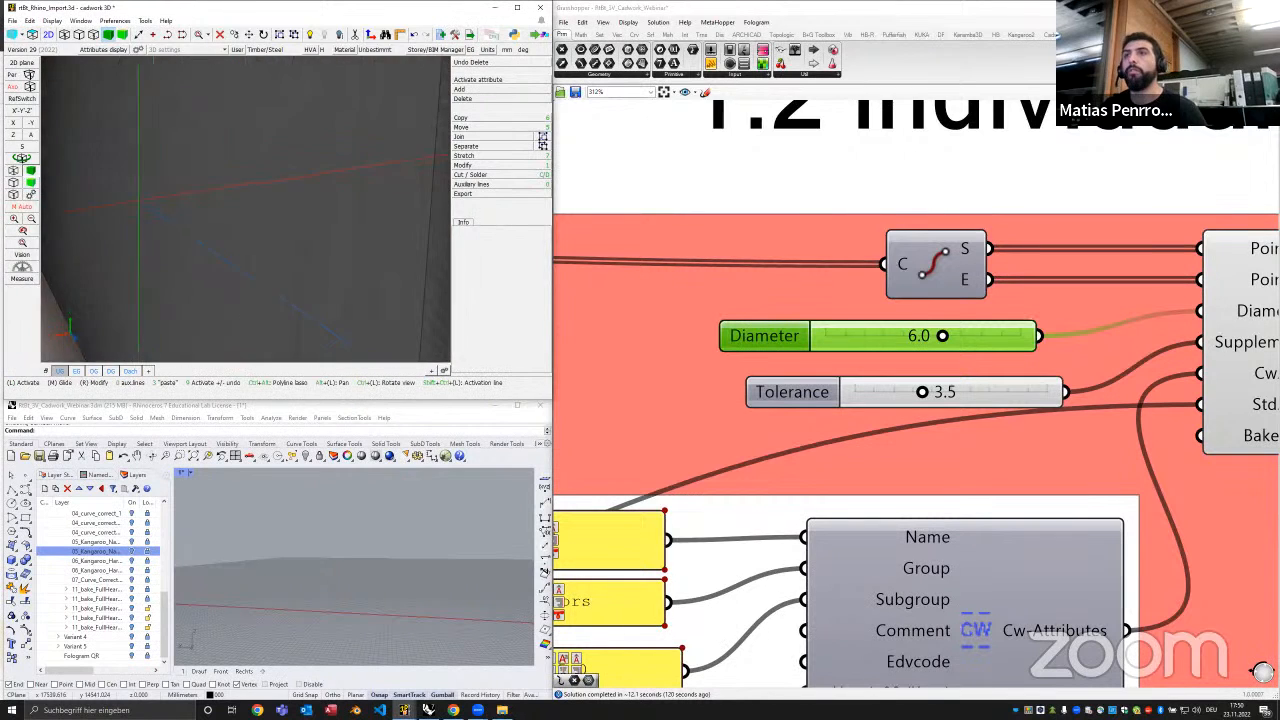
middle_drag(233, 215, 266, 222)
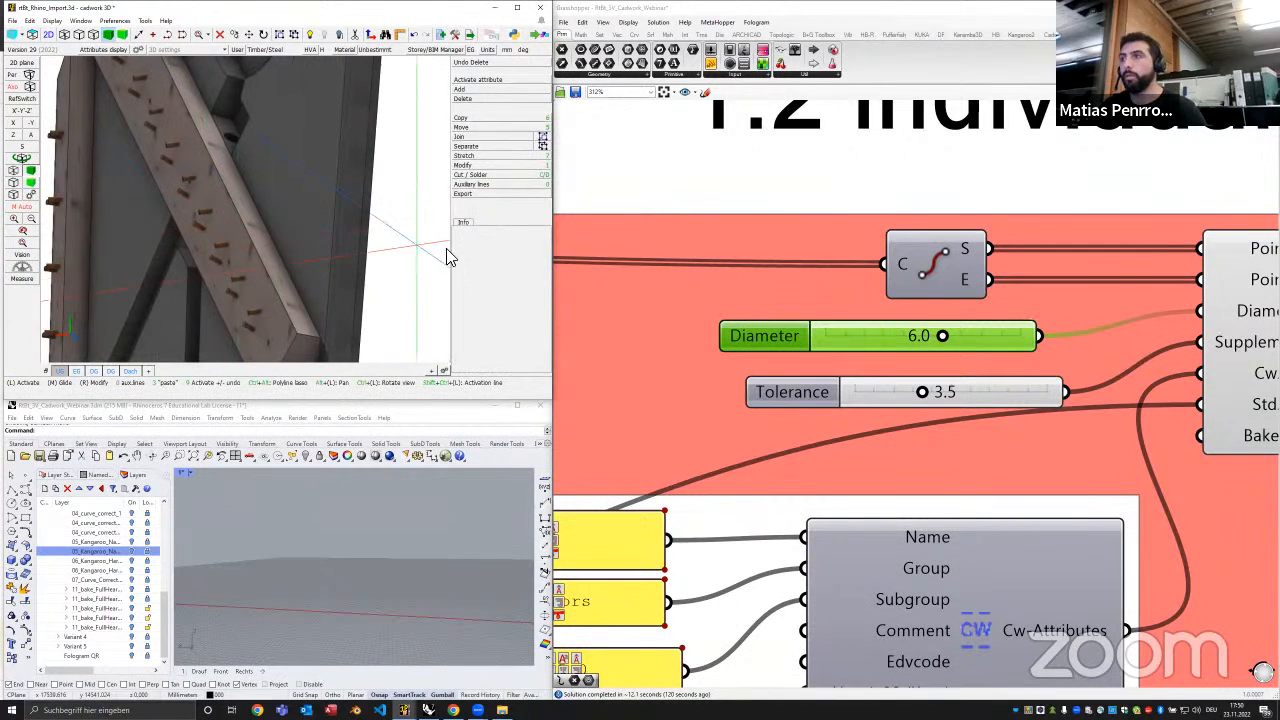
click(860, 392)
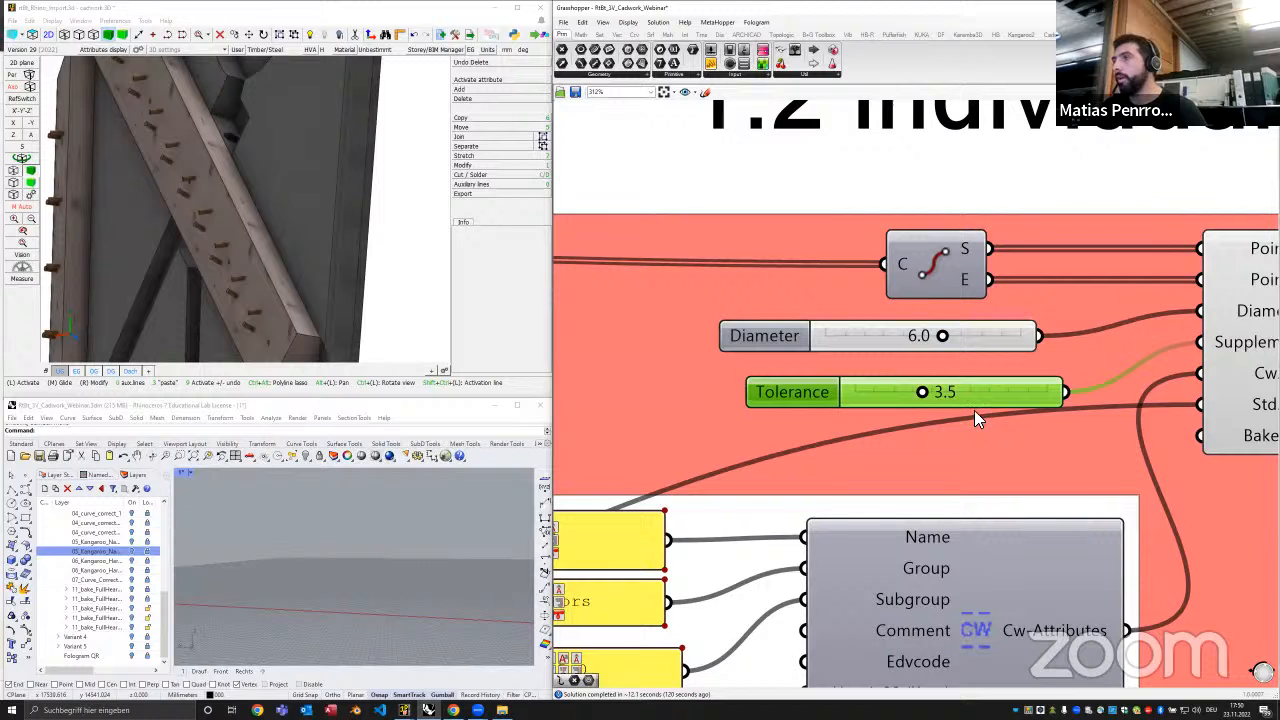
right_drag(974, 410, 866, 394)
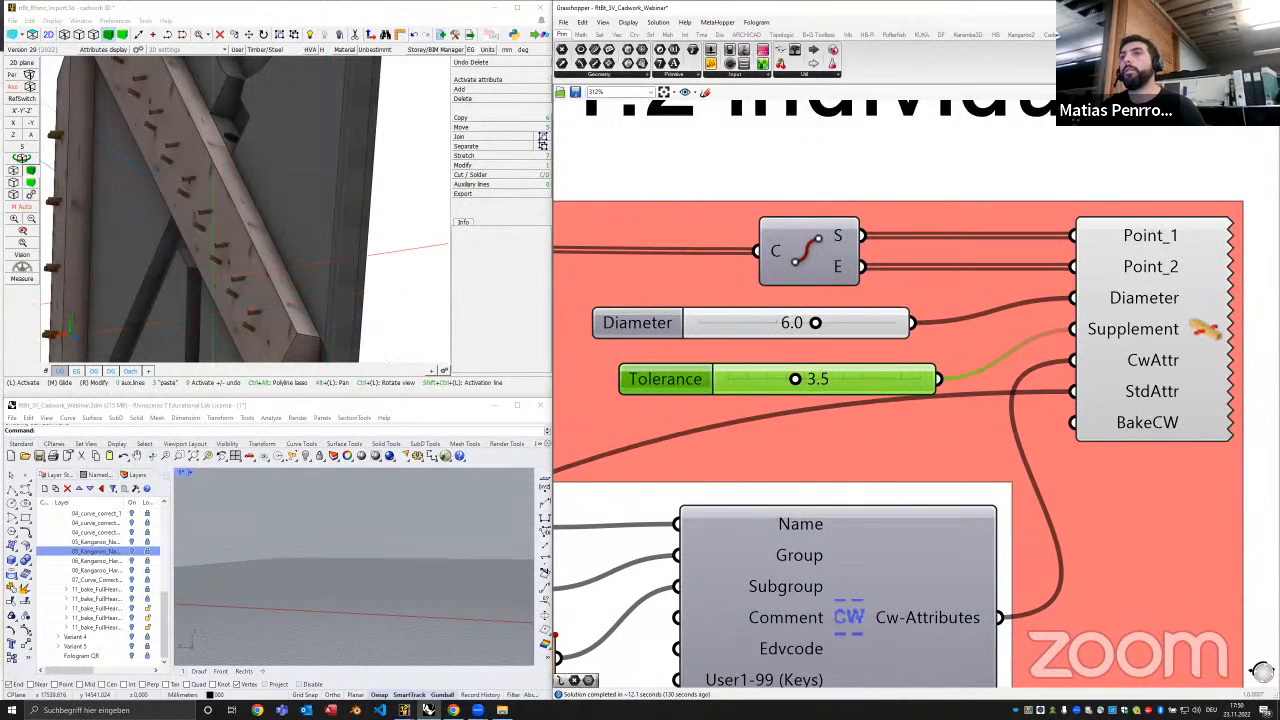
Check a single dowel's drilling axis attributes in cadwork, clear the selection and return to the overall prototype
scroll(237, 310, up, 6)
click(421, 212)
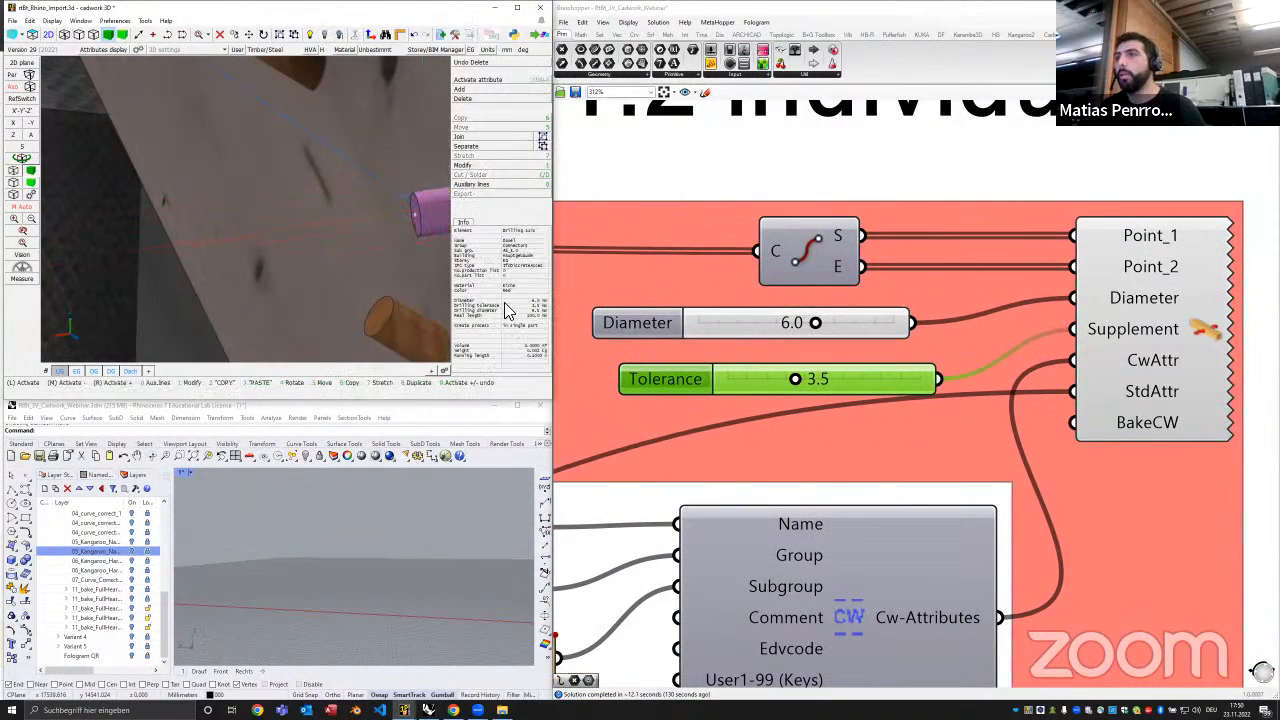
mouse_move(505, 304)
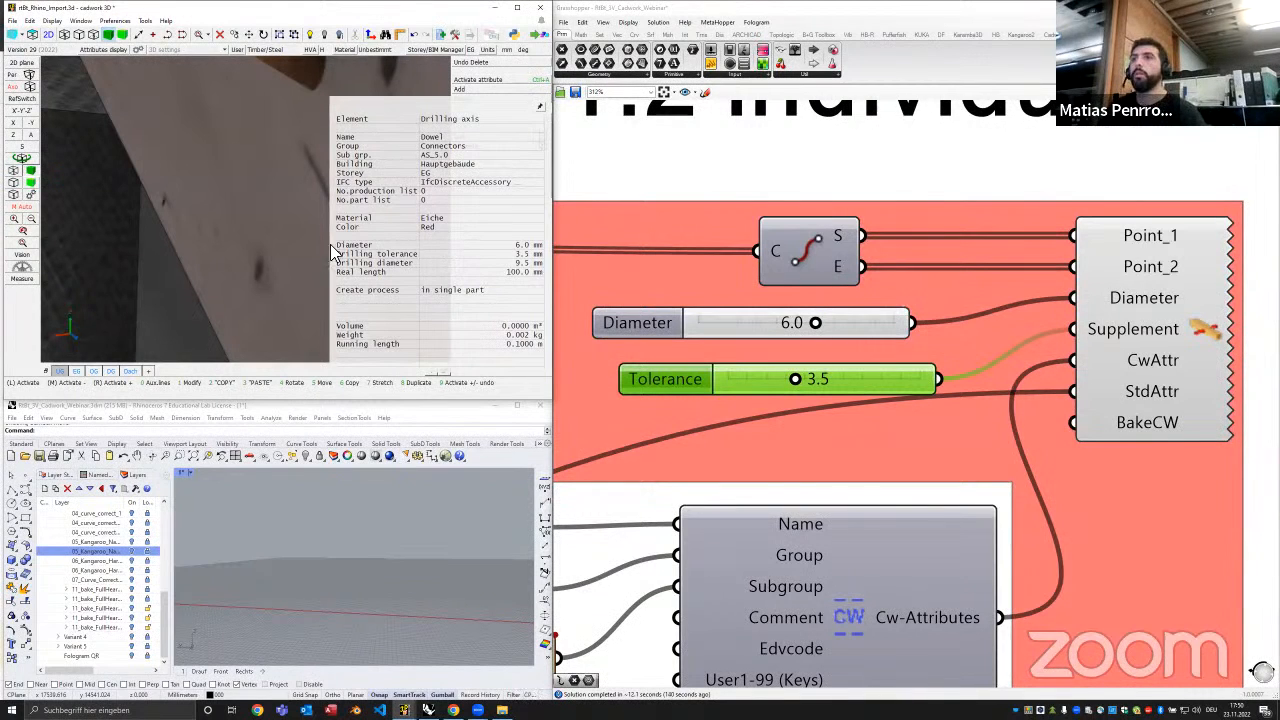
click(253, 218)
scroll(250, 216, down, 10)
key(Escape)
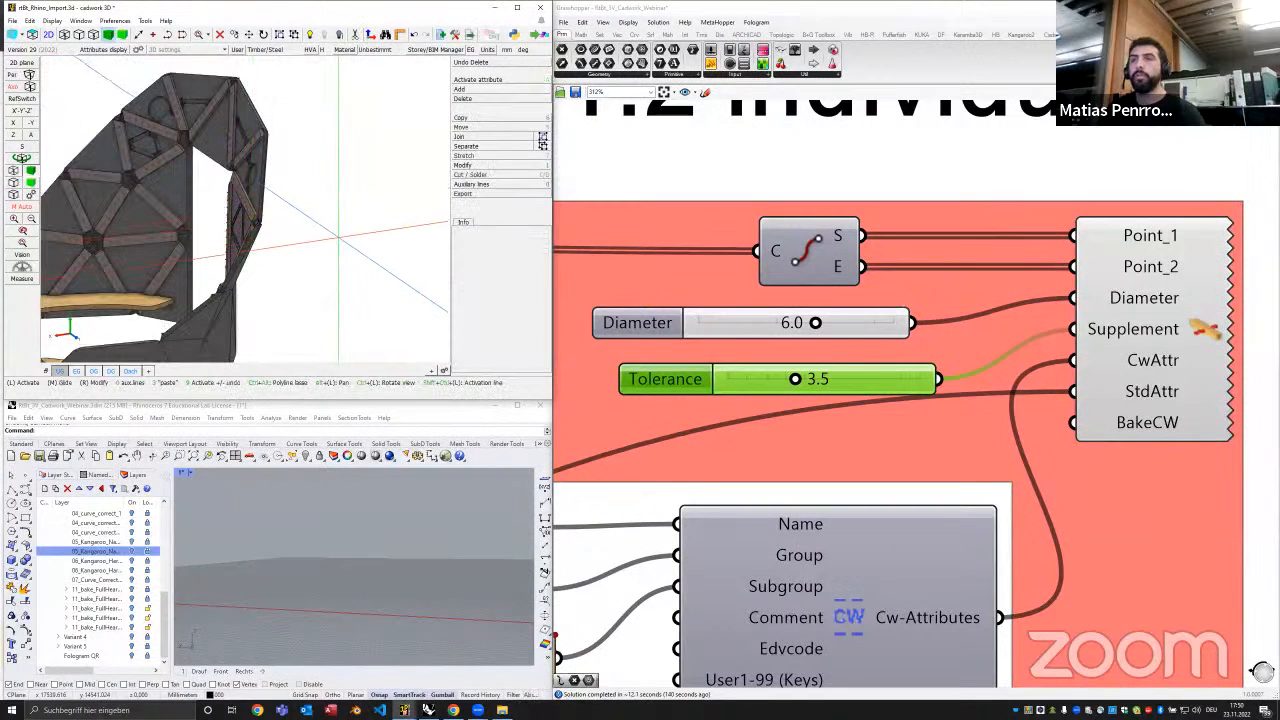
middle_drag(250, 216, 155, 198)
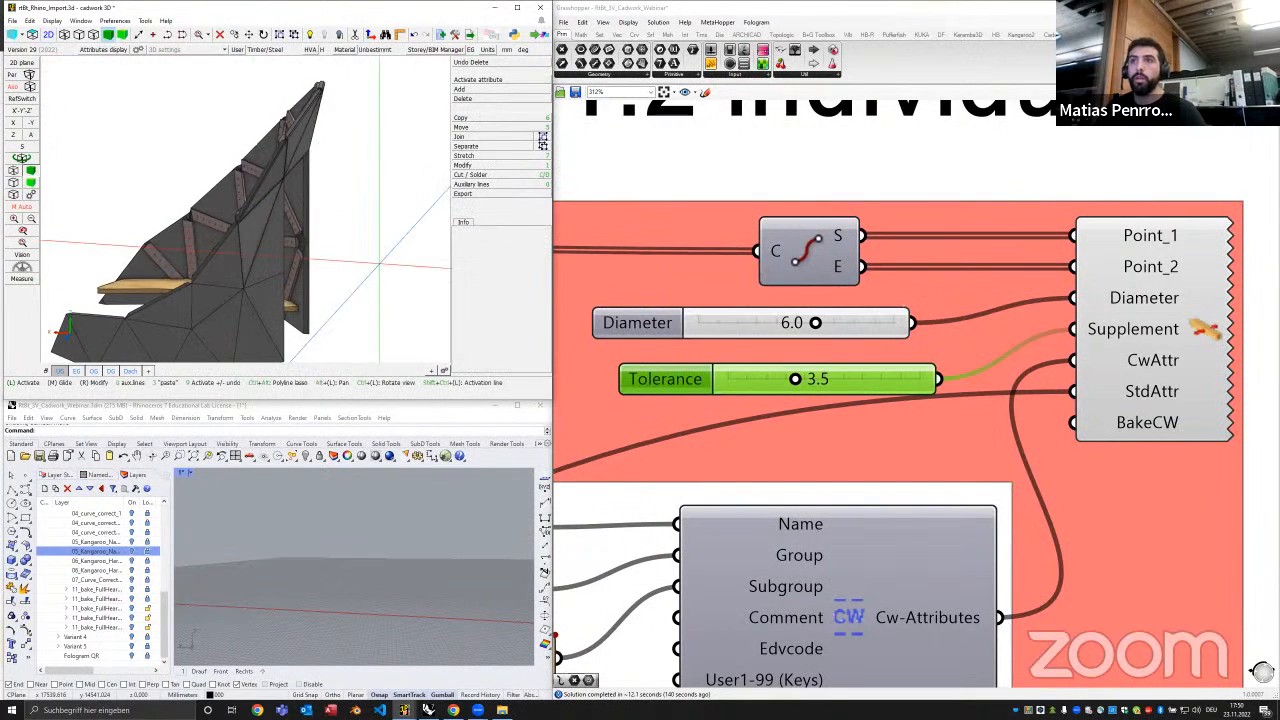